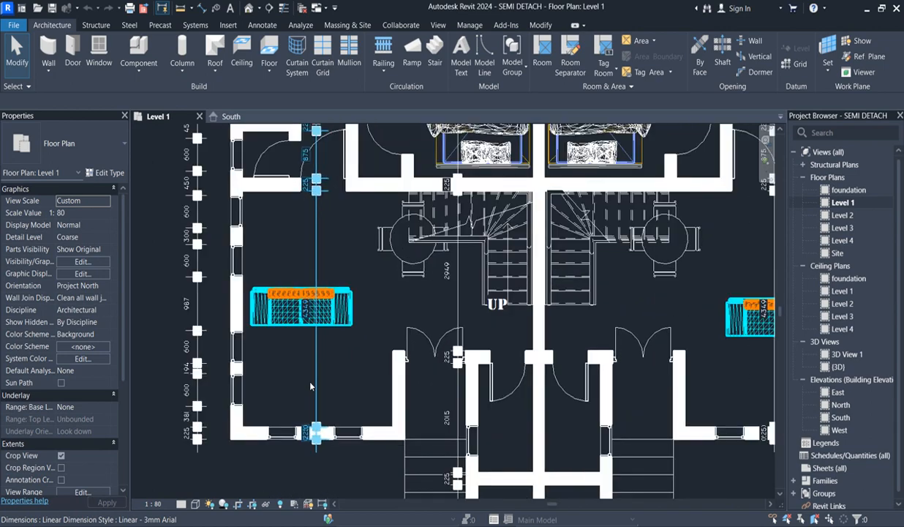
- Place a text note reading "LIVING ROOM" below the sofa in the left unit of the Level 1 plan
{"action": "scroll", "coordinate": [304, 370], "scroll_direction": "up", "scroll_amount": 2}
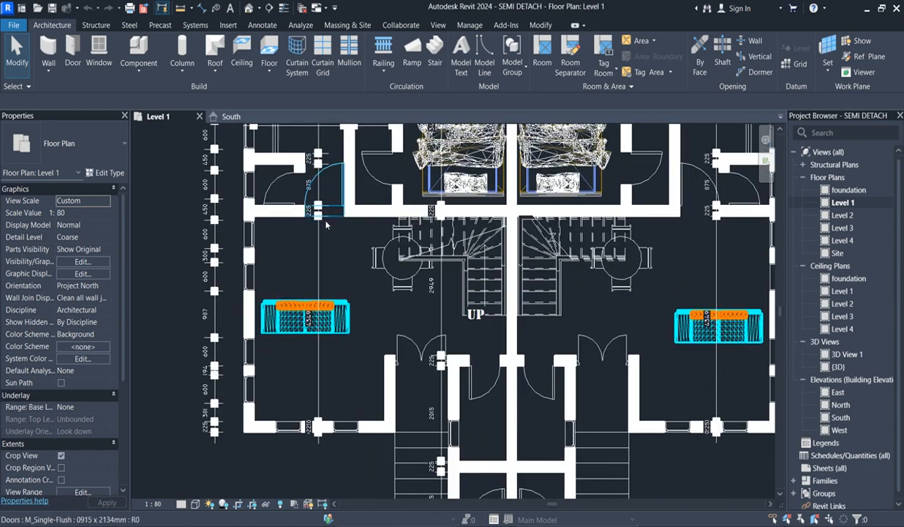
{"action": "scroll", "coordinate": [314, 344], "scroll_direction": "down", "scroll_amount": 3}
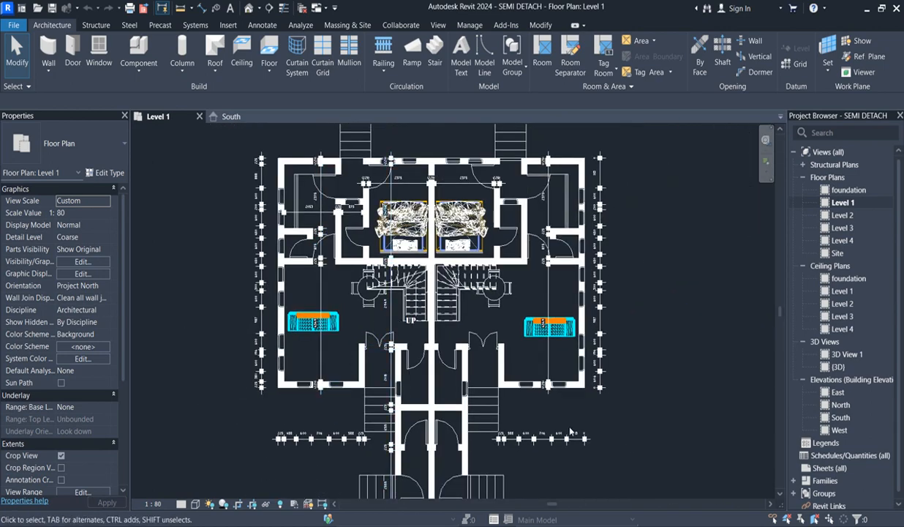
{"action": "left_click", "coordinate": [263, 26]}
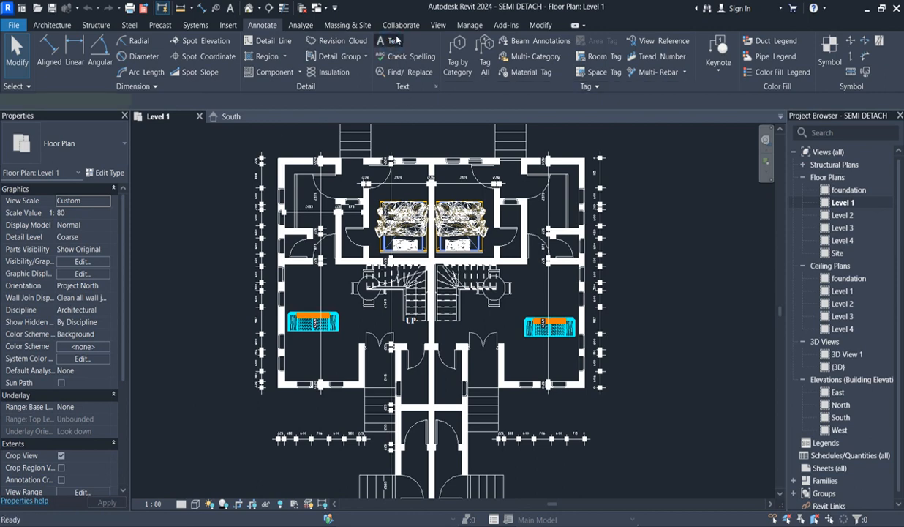
{"action": "scroll", "coordinate": [313, 345], "scroll_direction": "up", "scroll_amount": 3}
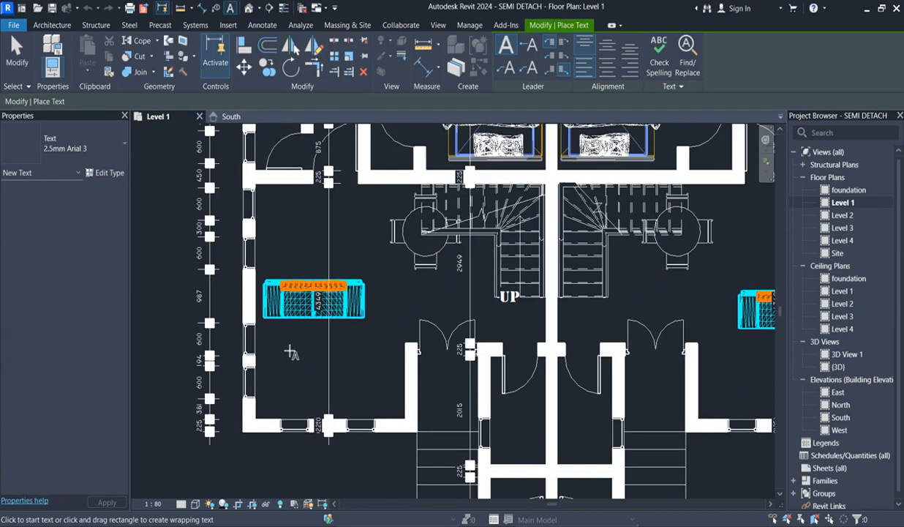
{"action": "left_click_drag", "start_coordinate": [283, 327], "coordinate": [313, 410]}
{"action": "type", "text": "LI"}
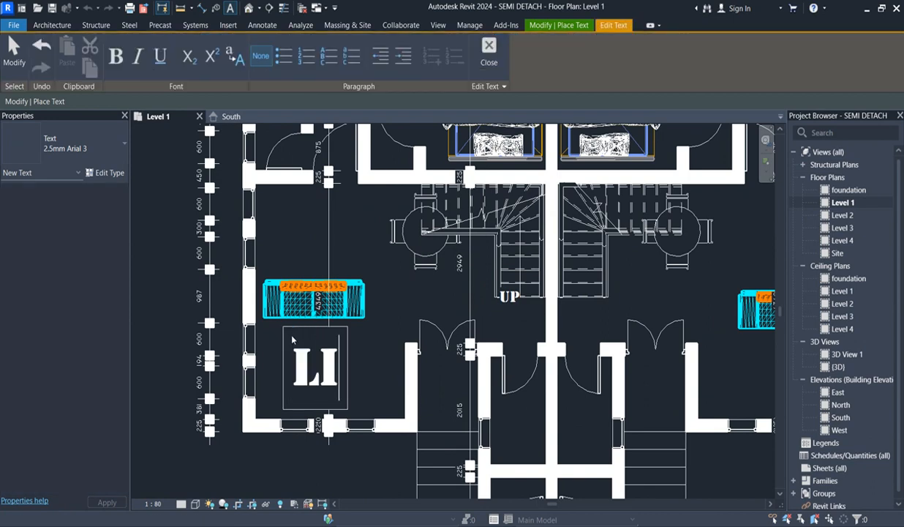
{"action": "type", "text": "VIN"}
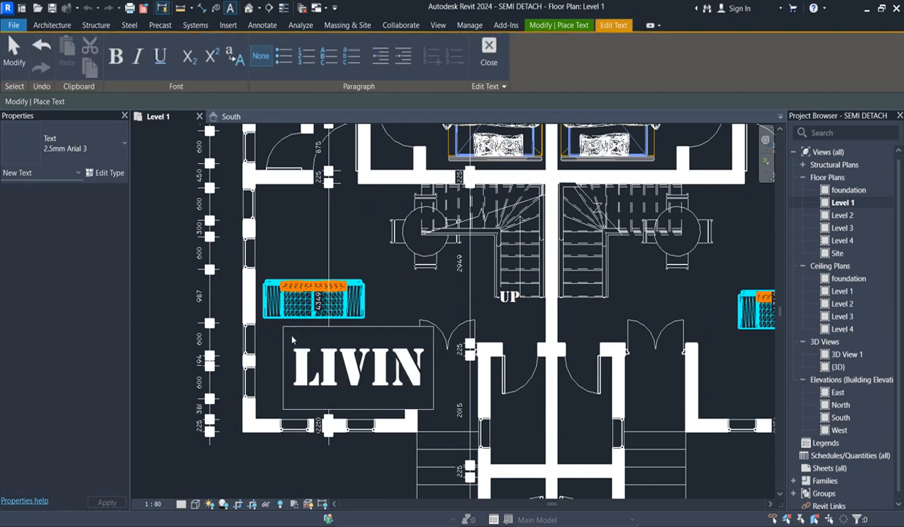
{"action": "type", "text": "G"}
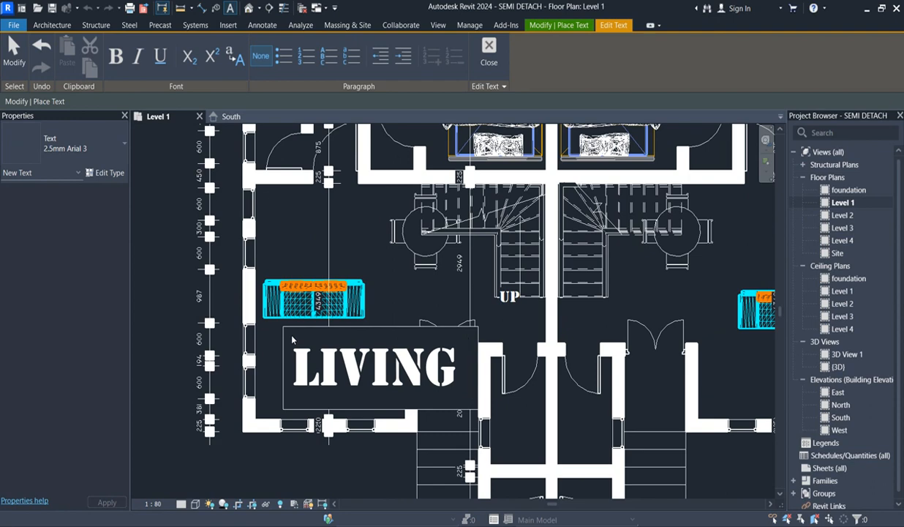
{"action": "type", "text": " ROOM"}
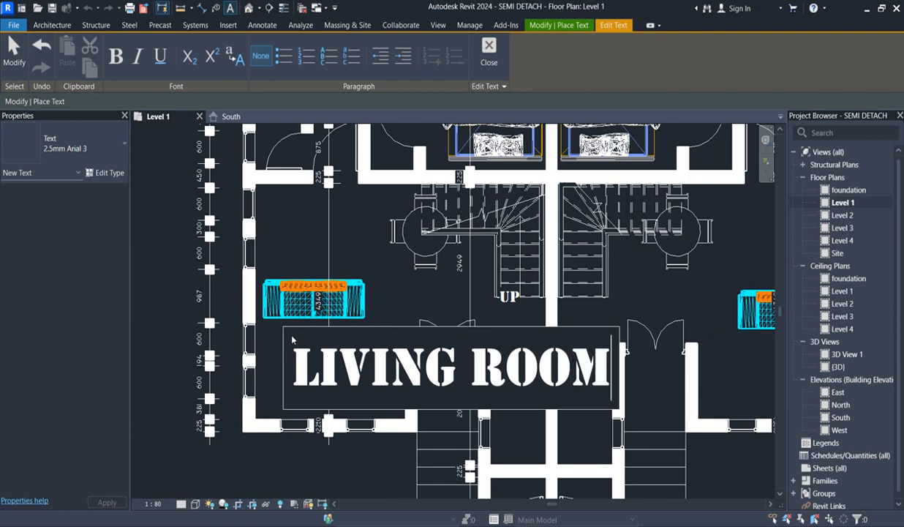
{"action": "left_click", "coordinate": [373, 281]}
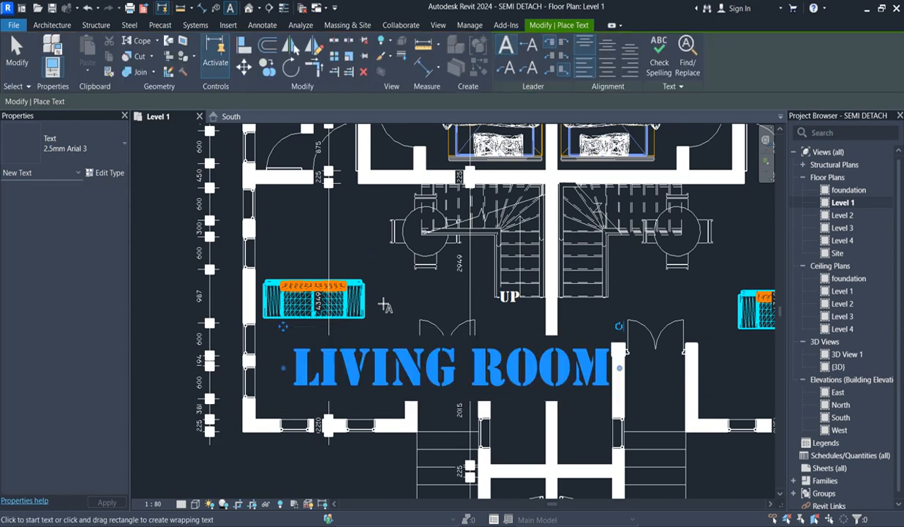
{"action": "key", "text": "Escape"}
- Duplicate the text type of the LIVING ROOM note under the name "text for rooms"
{"action": "left_click", "coordinate": [390, 354]}
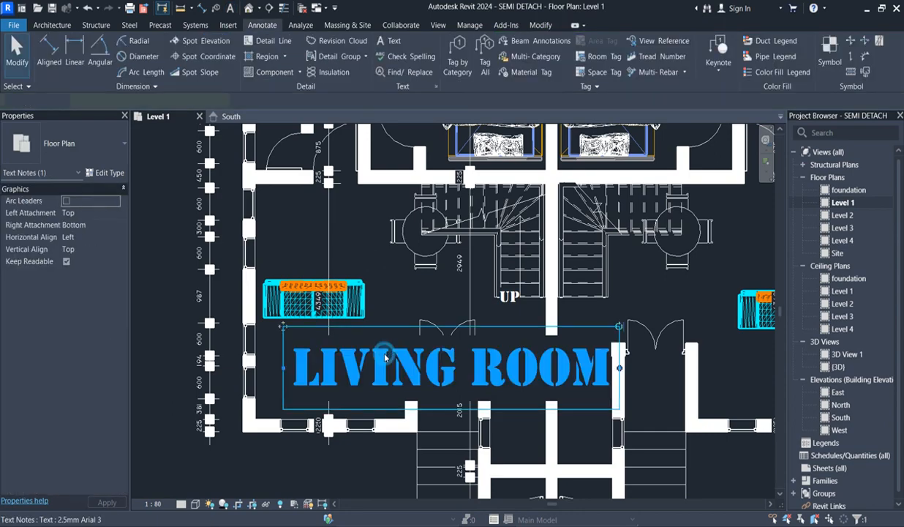
{"action": "scroll", "coordinate": [391, 354], "scroll_direction": "down", "scroll_amount": 2}
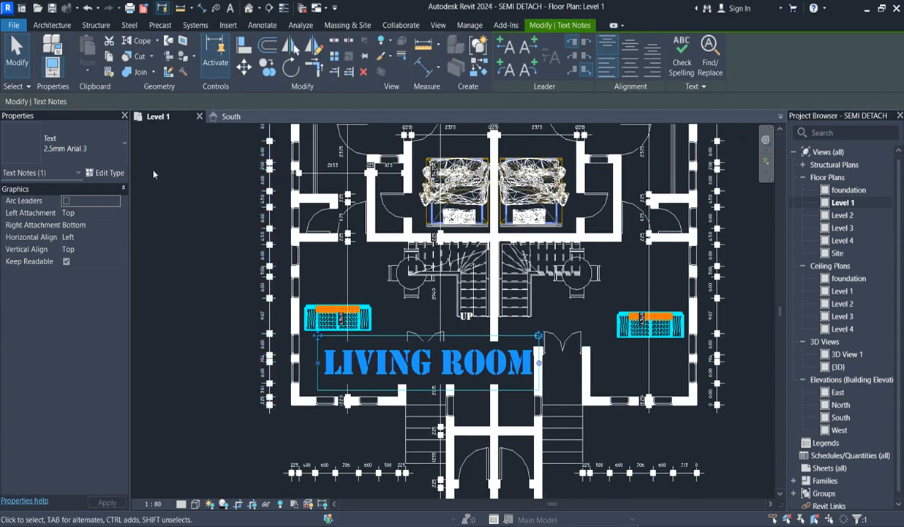
{"action": "left_click", "coordinate": [107, 173]}
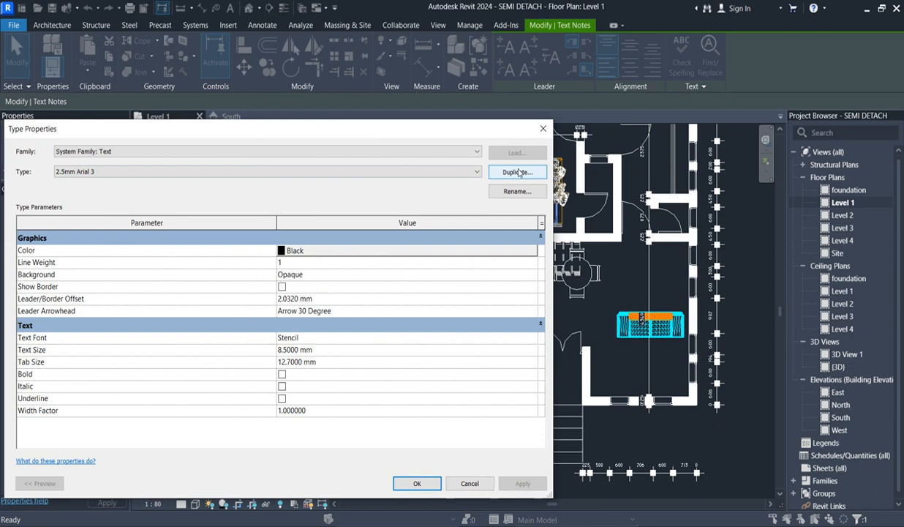
{"action": "left_click", "coordinate": [517, 171]}
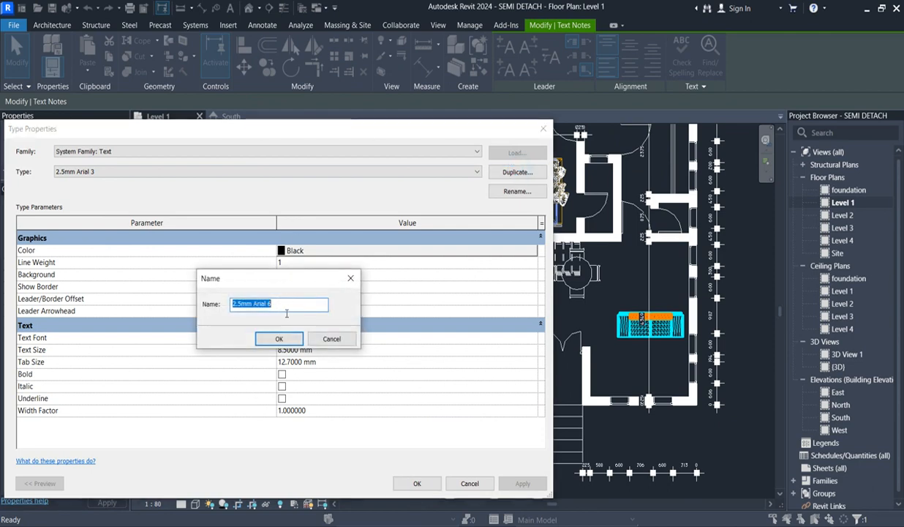
{"action": "left_click_drag", "start_coordinate": [272, 303], "coordinate": [256, 309]}
{"action": "type", "text": "text for rooms"}
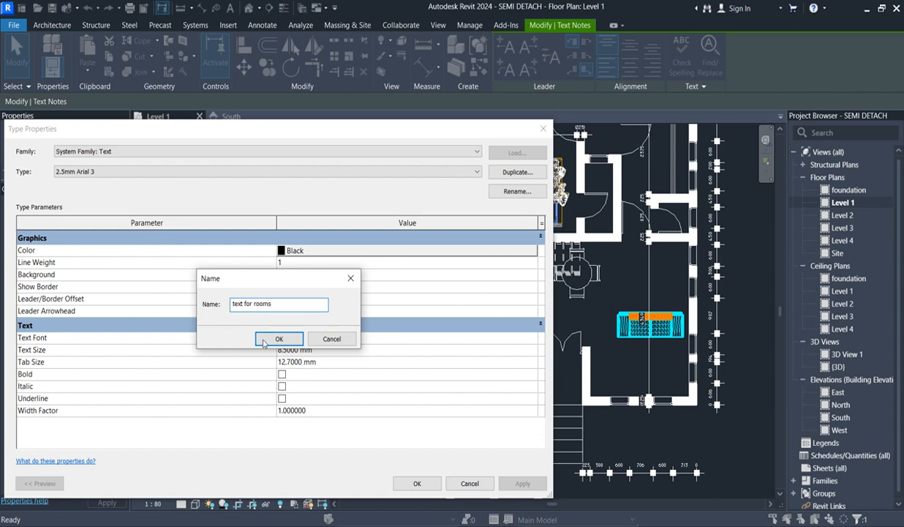
{"action": "left_click", "coordinate": [275, 339]}
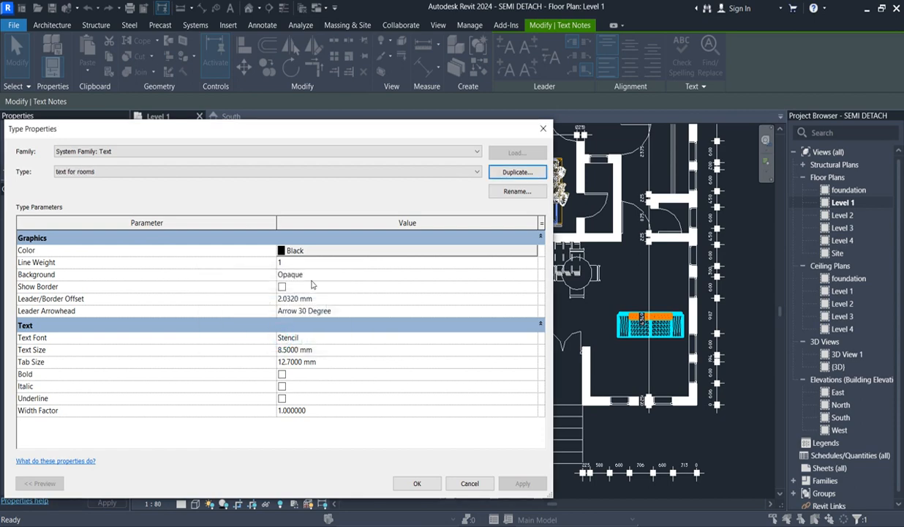
- Set the text size of the "text for rooms" type to 2.5 mm and apply it
{"action": "left_click", "coordinate": [287, 350]}
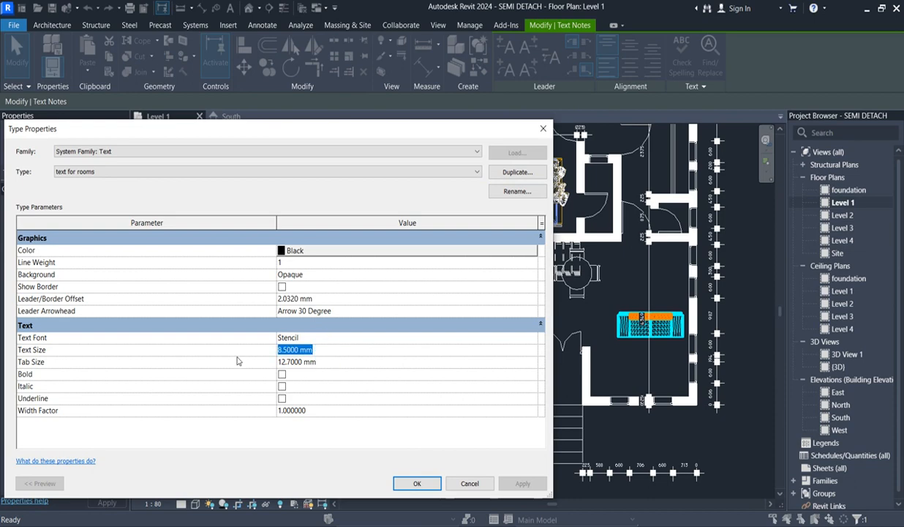
{"action": "type", "text": "2"}
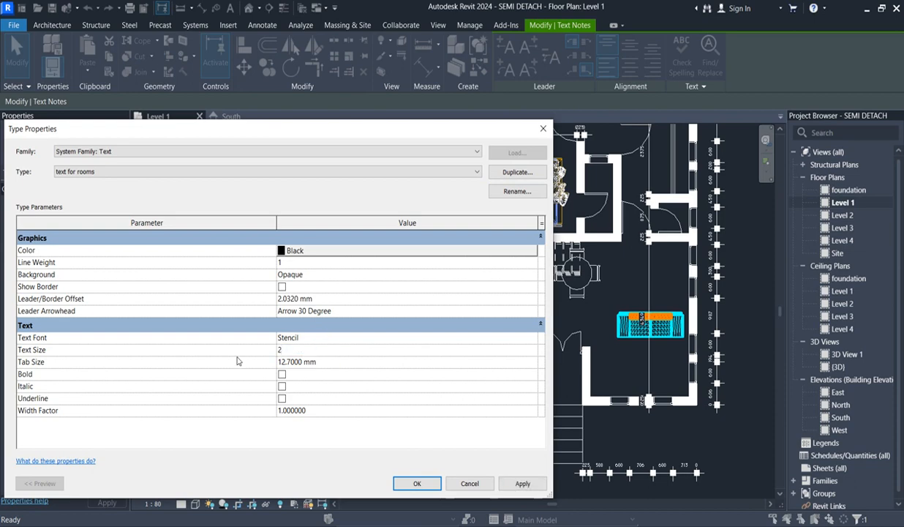
{"action": "type", "text": ".5"}
{"action": "left_click", "coordinate": [416, 482]}
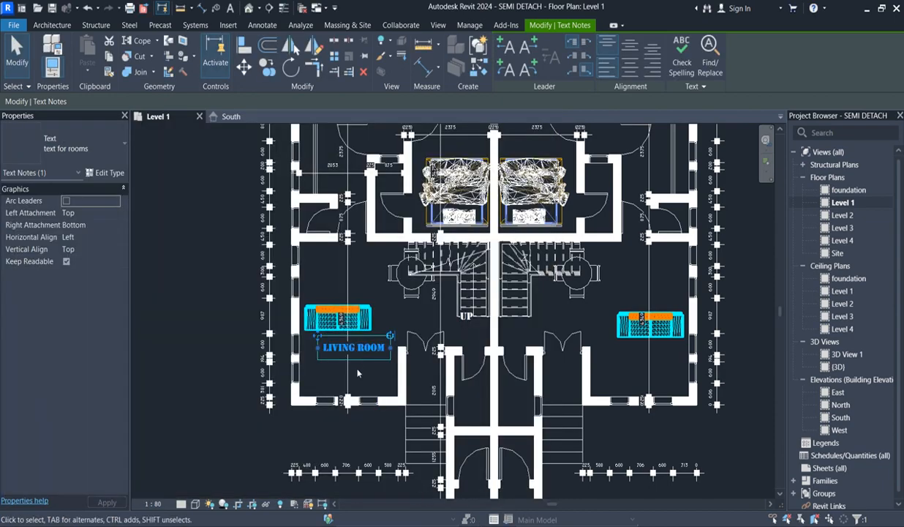
- Change the text font of the "text for rooms" type to TechnicBold and deselect the label
{"action": "scroll", "coordinate": [358, 373], "scroll_direction": "up", "scroll_amount": 2}
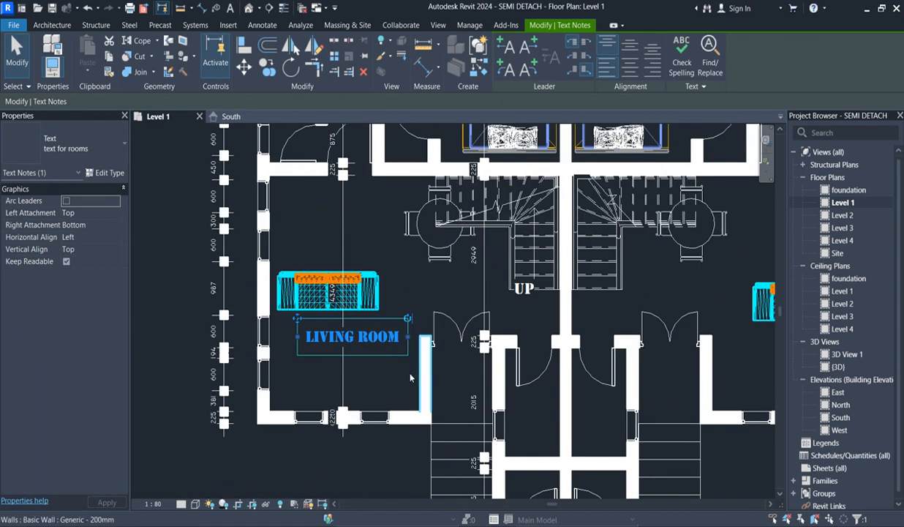
{"action": "left_click", "coordinate": [109, 173]}
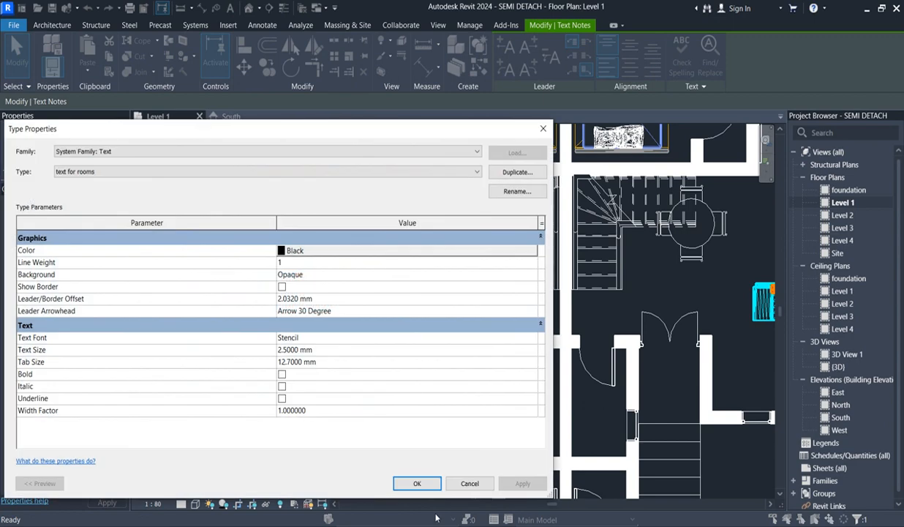
{"action": "left_click", "coordinate": [312, 339]}
{"action": "type", "text": "Technic"}
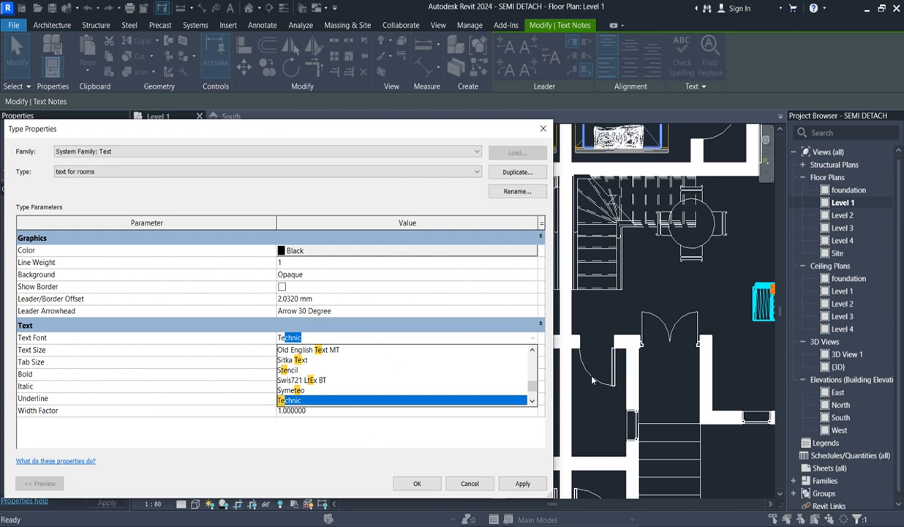
{"action": "left_click", "coordinate": [531, 401]}
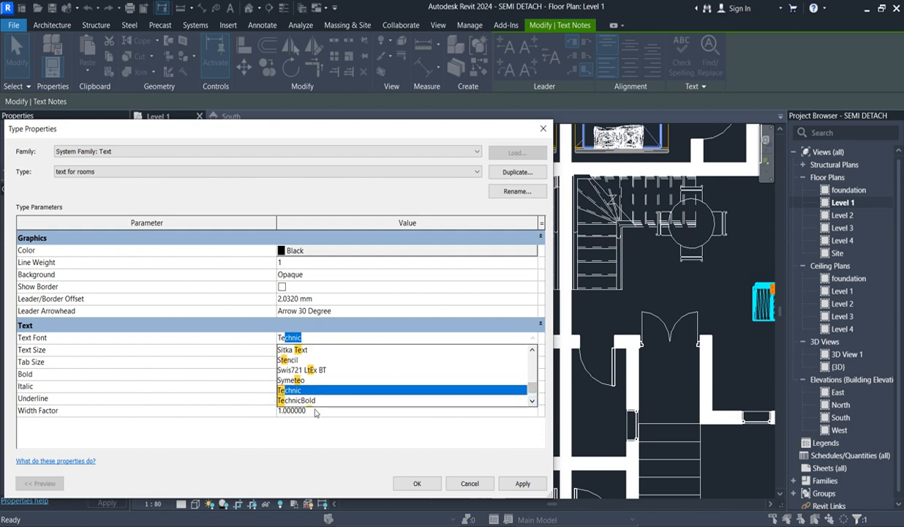
{"action": "left_click", "coordinate": [310, 402]}
{"action": "left_click", "coordinate": [418, 484]}
{"action": "left_click", "coordinate": [369, 375]}
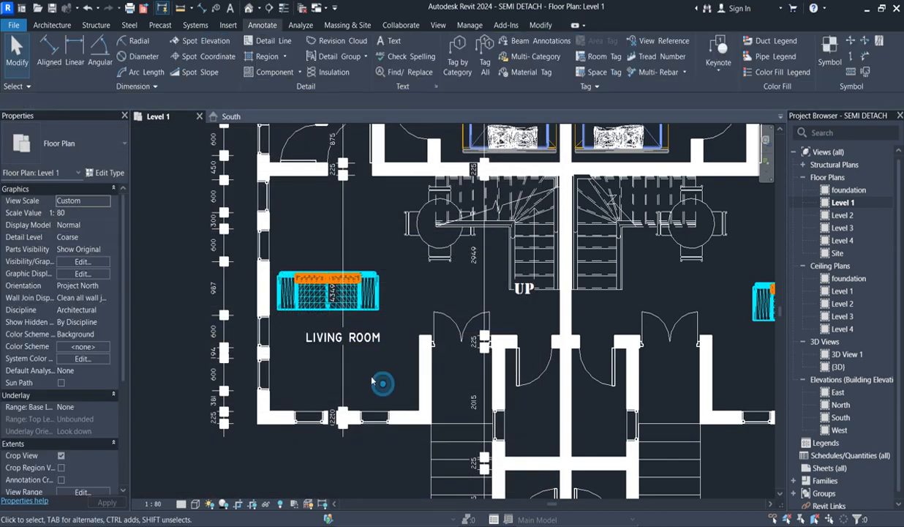
- Turn on underlining for the LIVING ROOM label's text type
{"action": "left_click", "coordinate": [326, 348]}
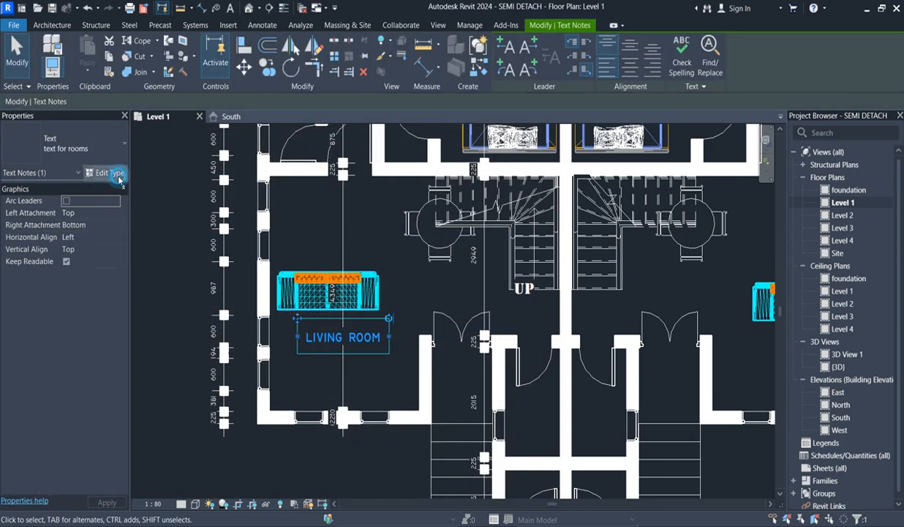
{"action": "left_click", "coordinate": [117, 177]}
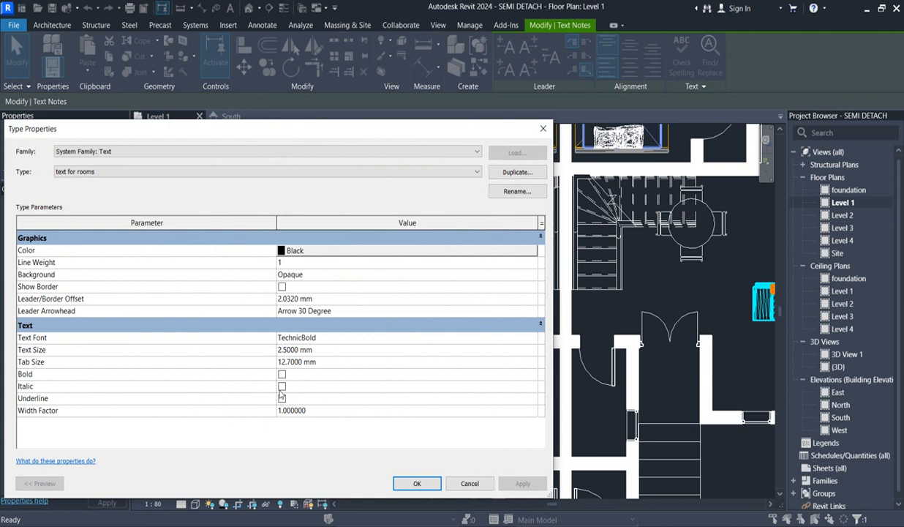
{"action": "left_click", "coordinate": [282, 398]}
{"action": "left_click", "coordinate": [414, 483]}
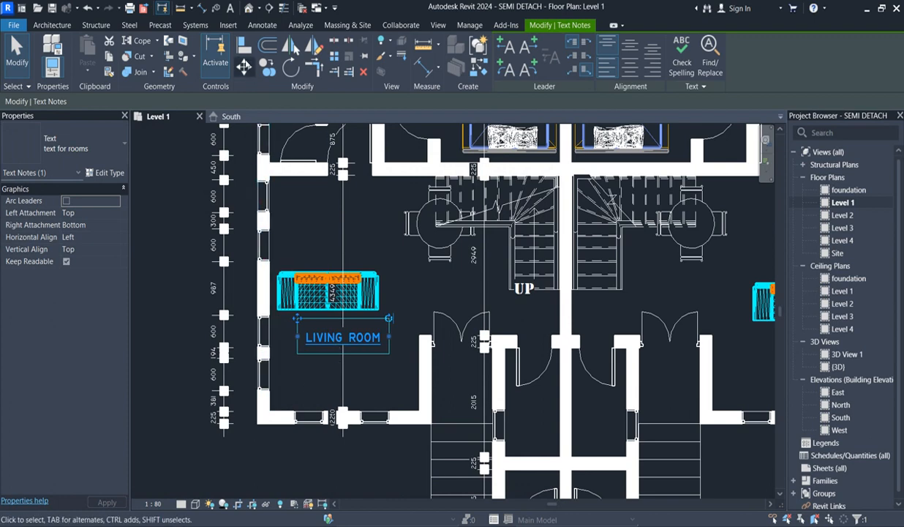
- Copy the LIVING ROOM label into the left unit's upper-left room with the counter
{"action": "left_click", "coordinate": [268, 66]}
{"action": "left_click", "coordinate": [321, 336]}
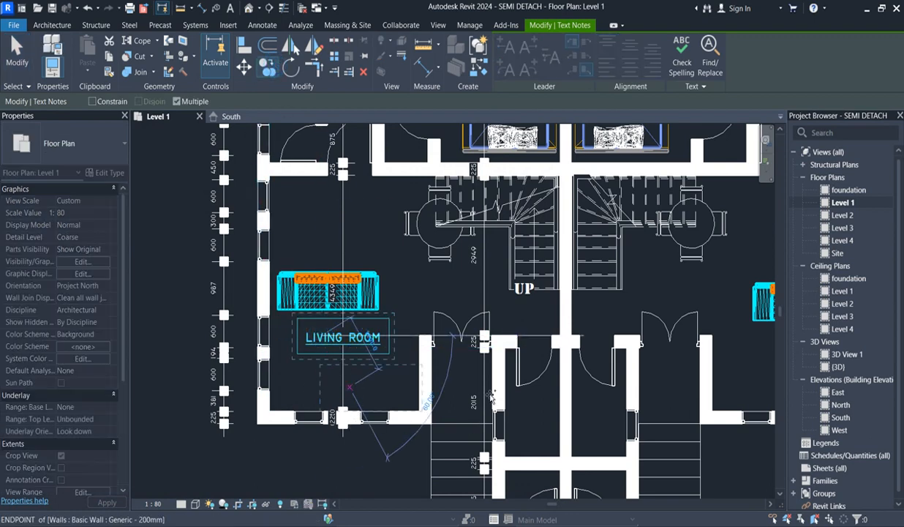
{"action": "scroll", "coordinate": [348, 408], "scroll_direction": "down", "scroll_amount": 3}
{"action": "scroll", "coordinate": [356, 277], "scroll_direction": "up", "scroll_amount": 2}
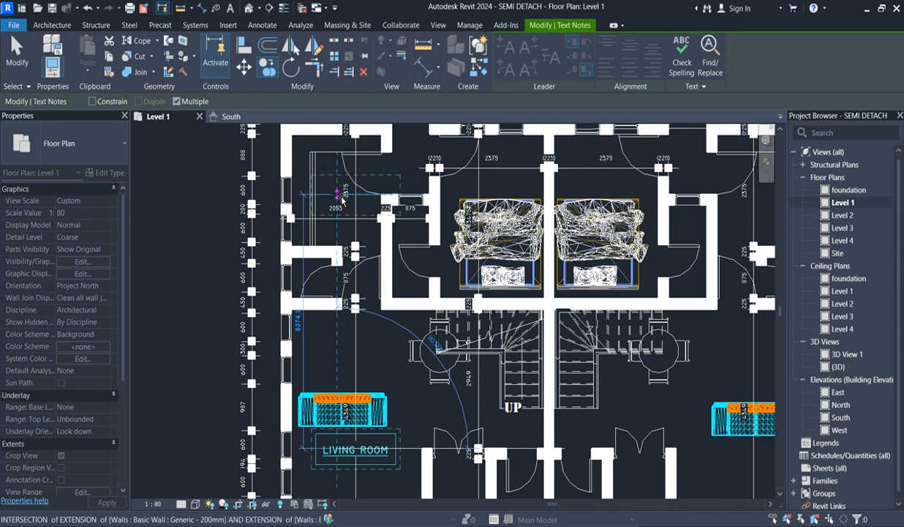
{"action": "left_click", "coordinate": [333, 184]}
- Place another copy of the label in the entrance area just outside the left unit's double door
{"action": "scroll", "coordinate": [278, 292], "scroll_direction": "up", "scroll_amount": 2}
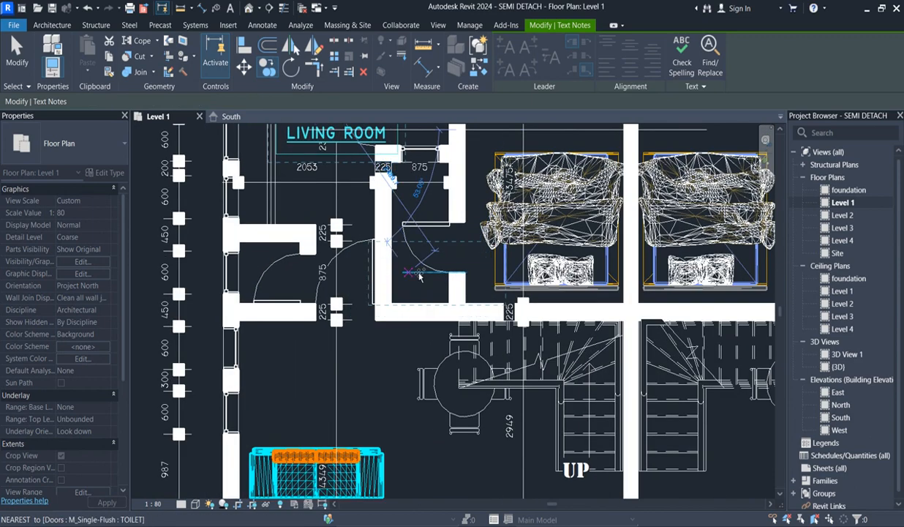
{"action": "scroll", "coordinate": [292, 285], "scroll_direction": "down", "scroll_amount": 2}
{"action": "scroll", "coordinate": [351, 344], "scroll_direction": "down", "scroll_amount": 2}
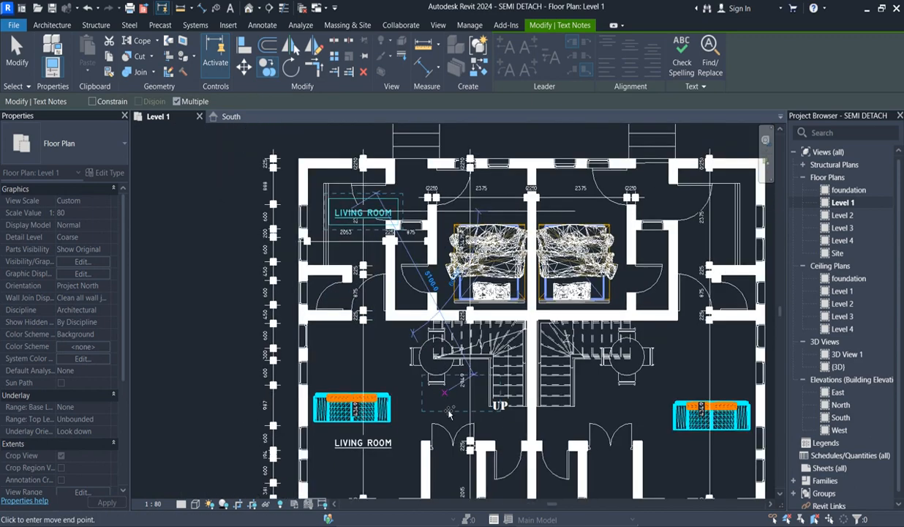
{"action": "scroll", "coordinate": [453, 468], "scroll_direction": "up", "scroll_amount": 2}
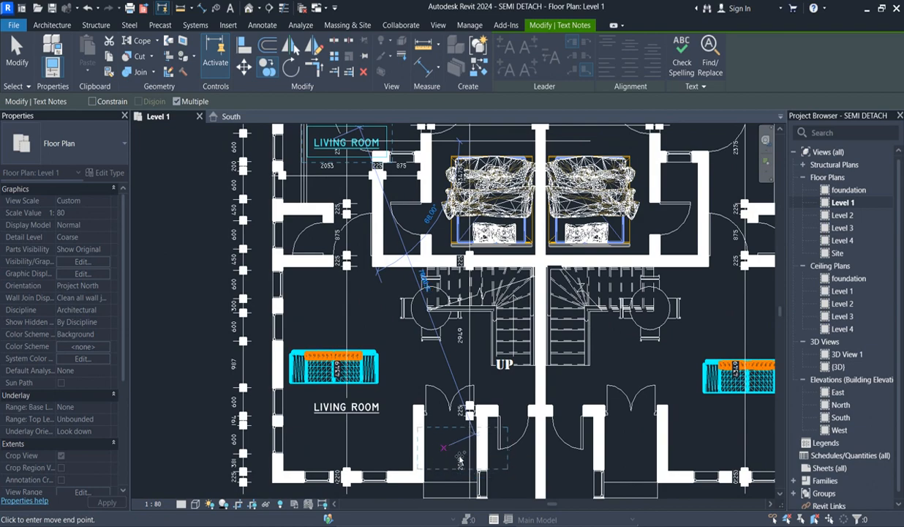
{"action": "left_click", "coordinate": [442, 449]}
{"action": "left_click", "coordinate": [446, 457]}
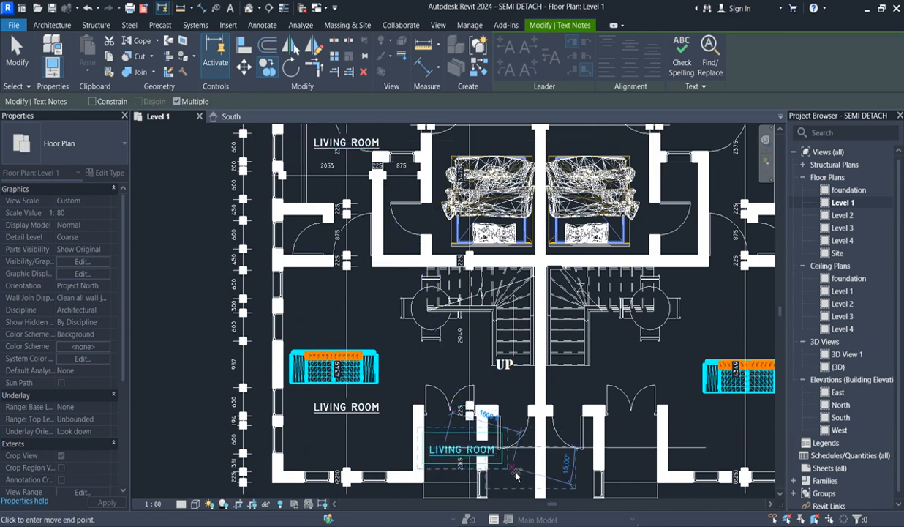
- Place another copy of the label in the left unit's bedroom, just above the bed, and end the copying
{"action": "scroll", "coordinate": [468, 365], "scroll_direction": "down", "scroll_amount": 2}
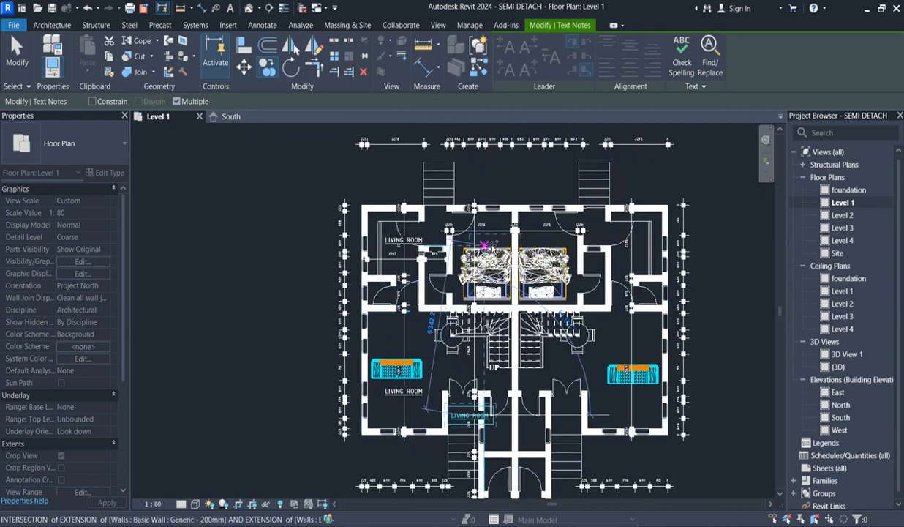
{"action": "scroll", "coordinate": [479, 245], "scroll_direction": "up", "scroll_amount": 2}
{"action": "left_click", "coordinate": [479, 245]}
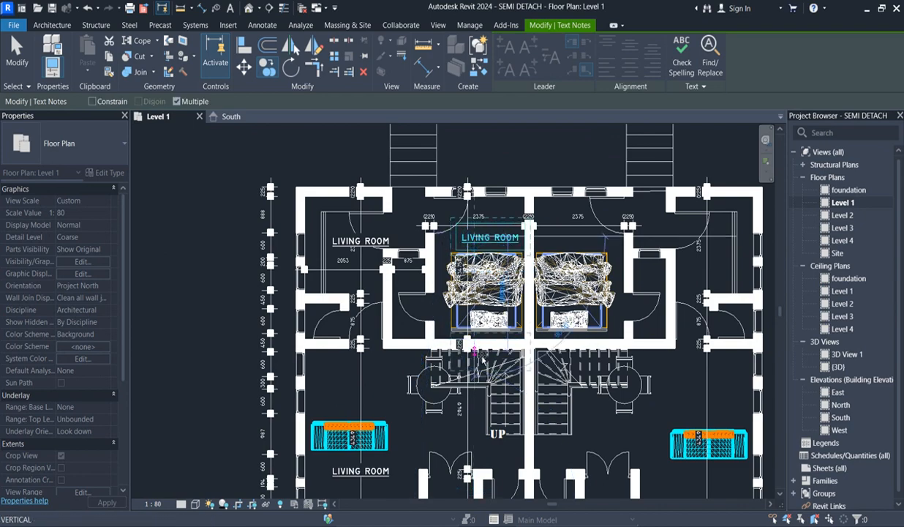
{"action": "scroll", "coordinate": [401, 247], "scroll_direction": "up", "scroll_amount": 1}
{"action": "scroll", "coordinate": [360, 242], "scroll_direction": "up", "scroll_amount": 2}
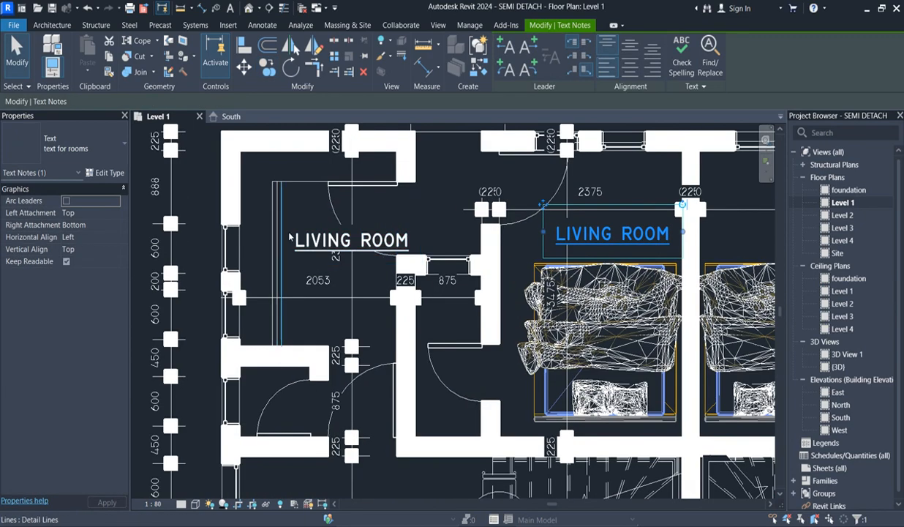
- Change the LIVING ROOM label in the left unit's upper-left room with the counter to EDIT
{"action": "left_click", "coordinate": [300, 240]}
{"action": "left_click", "coordinate": [303, 242]}
{"action": "left_click_drag", "start_coordinate": [296, 241], "coordinate": [408, 246]}
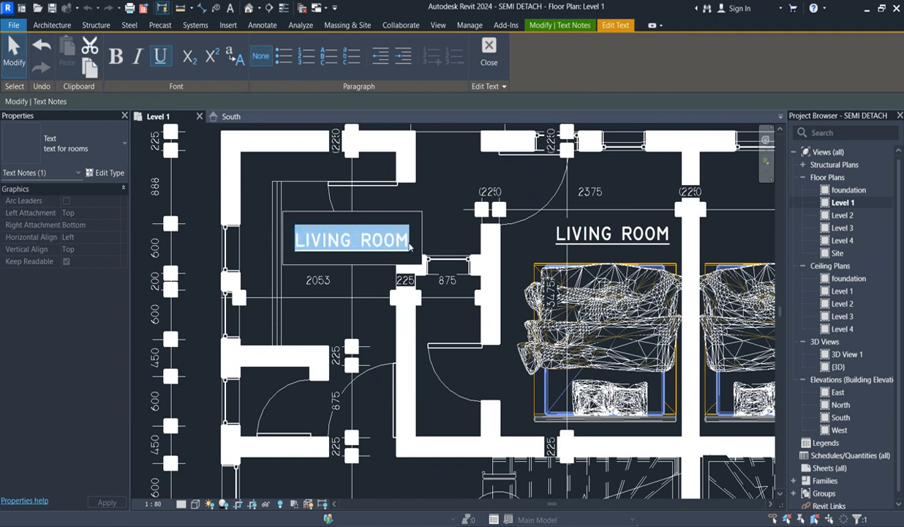
{"action": "type", "text": "EDIT"}
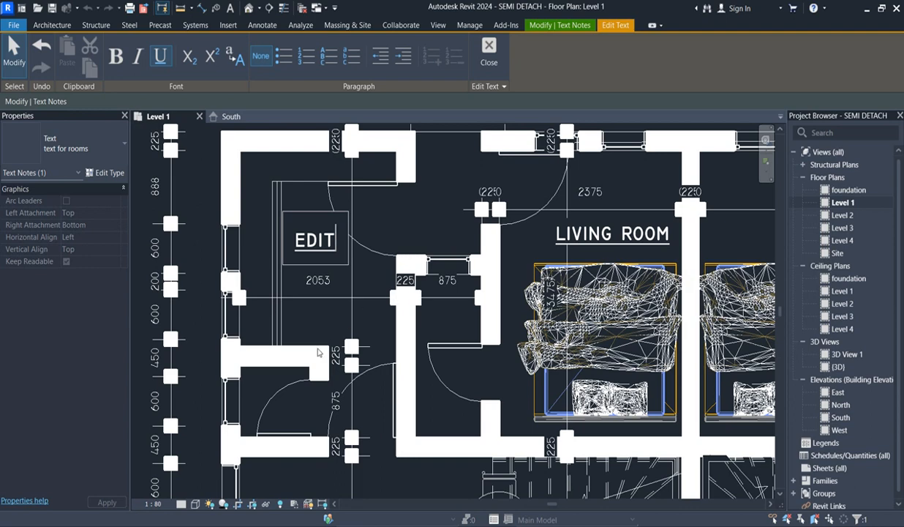
{"action": "left_click", "coordinate": [313, 317]}
- Change the label above the bed in the left unit to BEDROOM
{"action": "scroll", "coordinate": [313, 322], "scroll_direction": "down", "scroll_amount": 3}
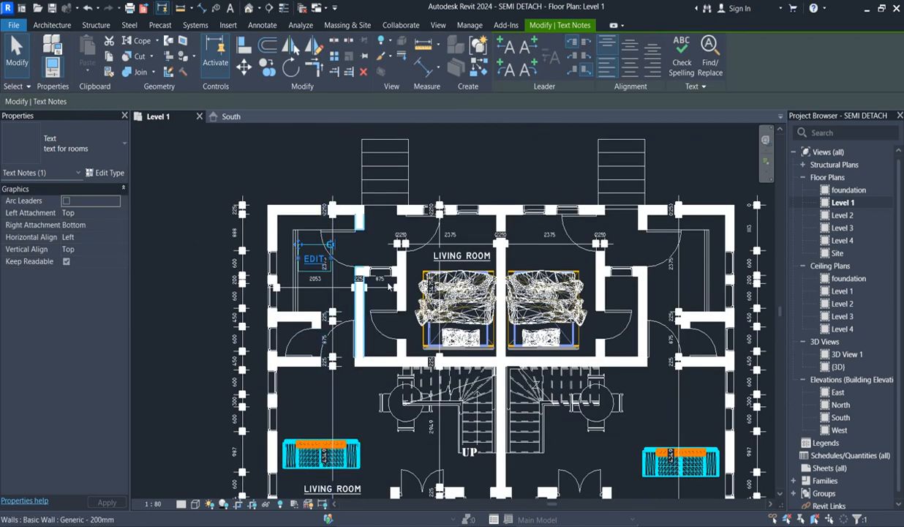
{"action": "left_click", "coordinate": [445, 257]}
{"action": "double_click", "coordinate": [445, 258]}
{"action": "left_click_drag", "start_coordinate": [423, 253], "coordinate": [466, 261]}
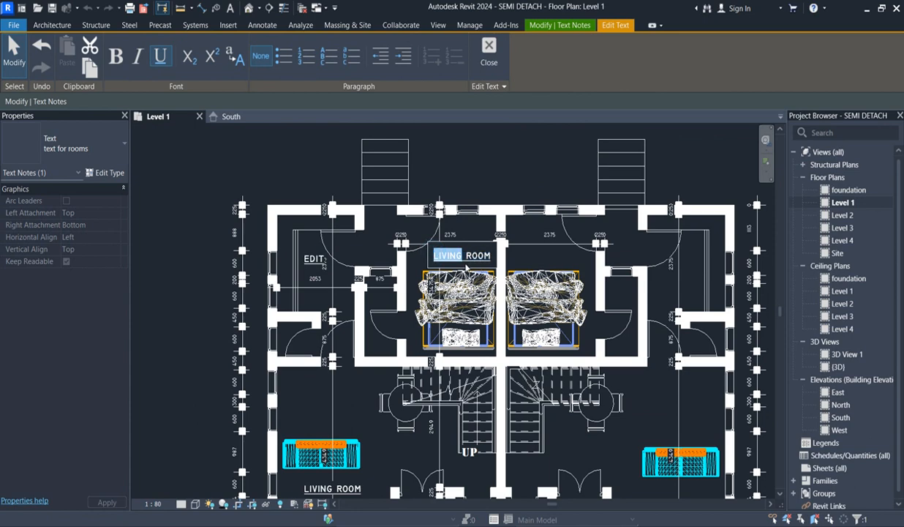
{"action": "key", "text": "BackSpace"}
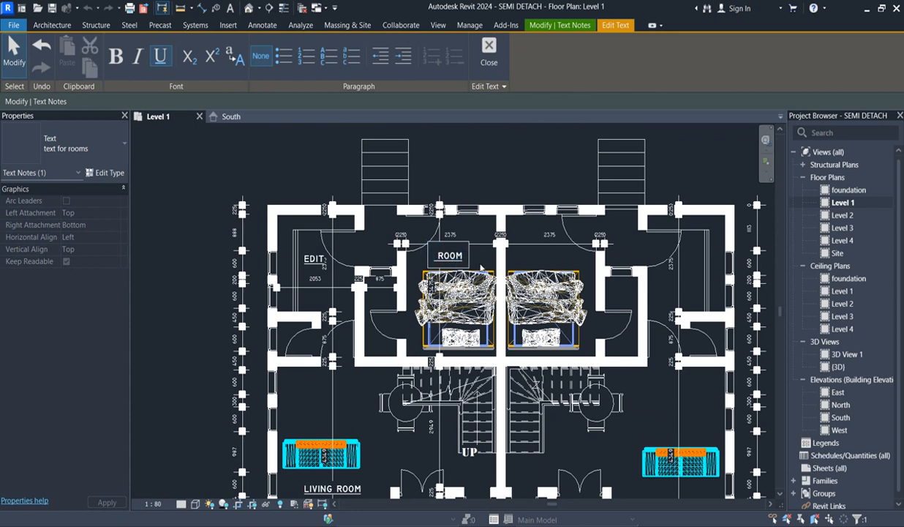
{"action": "type", "text": "BED"}
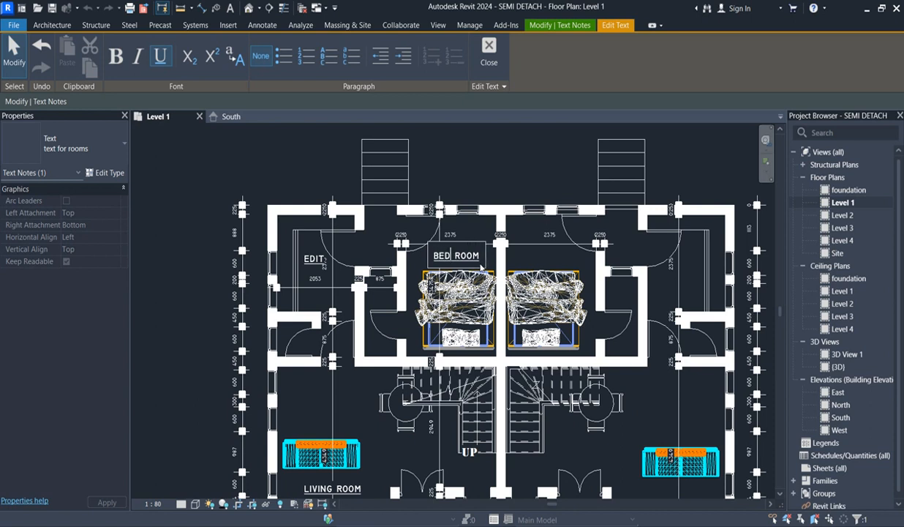
{"action": "key", "text": "Delete"}
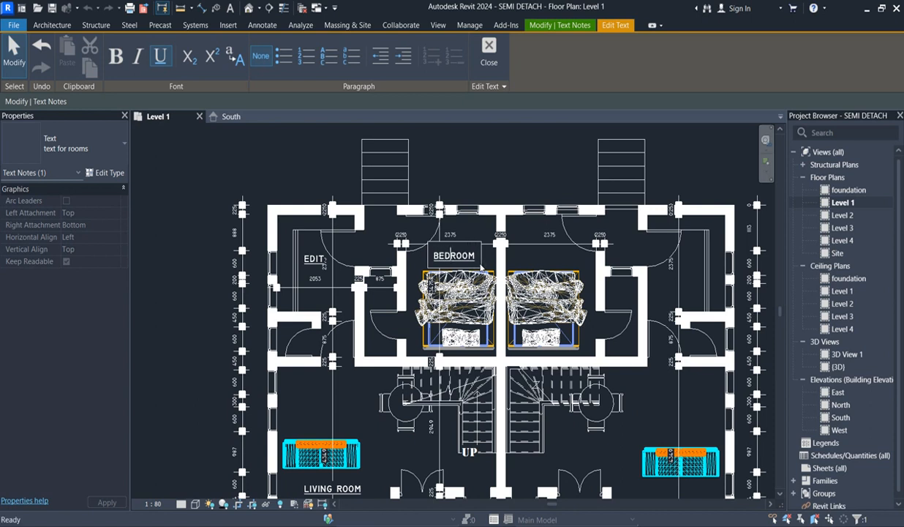
{"action": "left_click", "coordinate": [355, 393]}
- Change the label in the entrance area outside the left unit's double door to ENTR.P
{"action": "scroll", "coordinate": [336, 343], "scroll_direction": "down", "scroll_amount": 2}
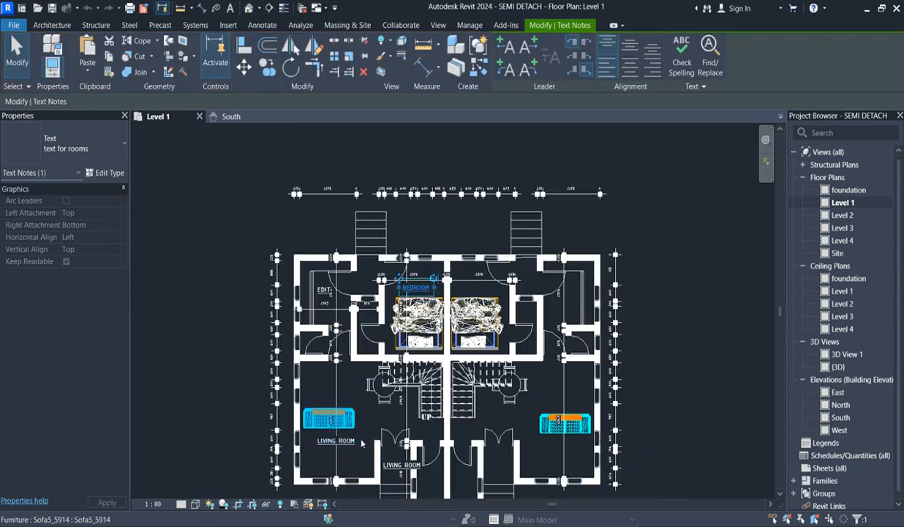
{"action": "scroll", "coordinate": [360, 463], "scroll_direction": "up", "scroll_amount": 2}
{"action": "scroll", "coordinate": [413, 439], "scroll_direction": "up", "scroll_amount": 4}
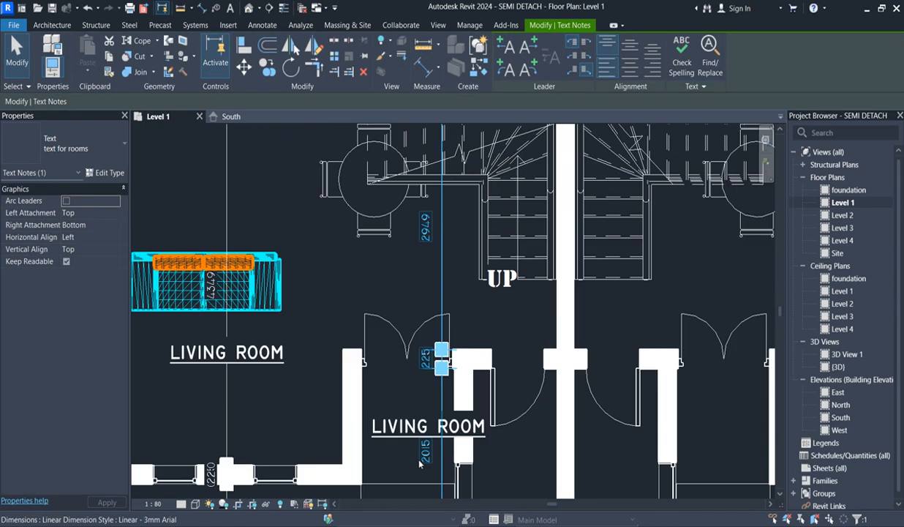
{"action": "double_click", "coordinate": [399, 427]}
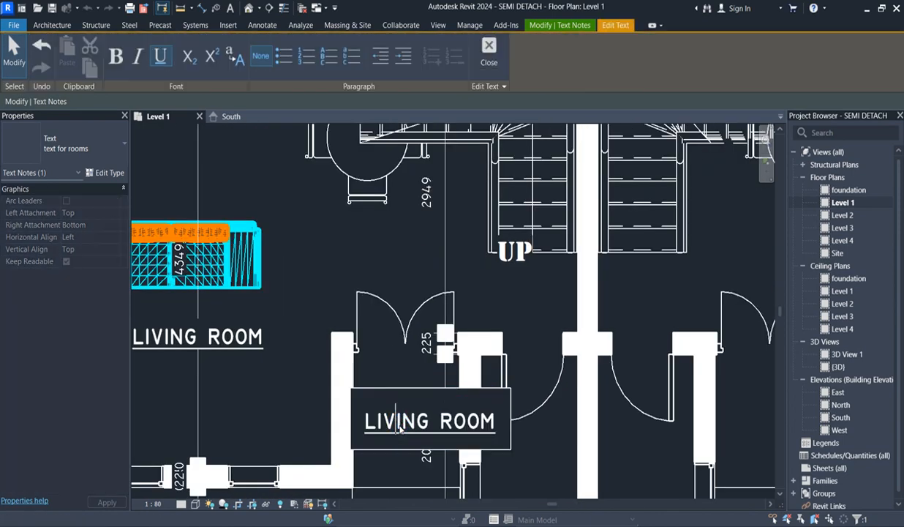
{"action": "key", "text": "ctrl+a"}
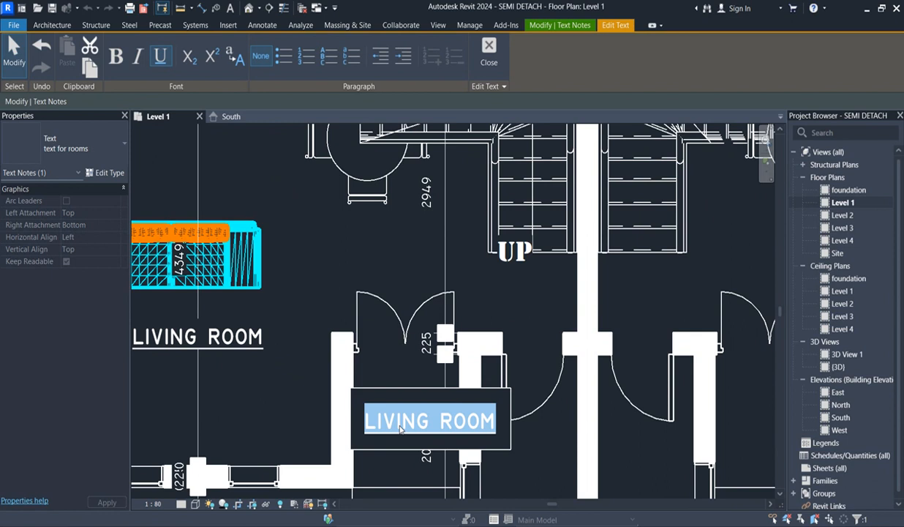
{"action": "type", "text": "ENT"}
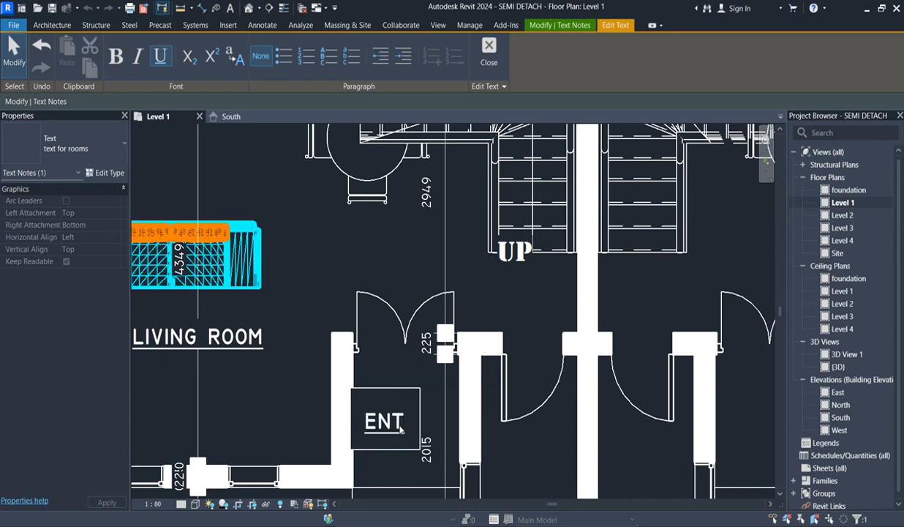
{"action": "type", "text": "R."}
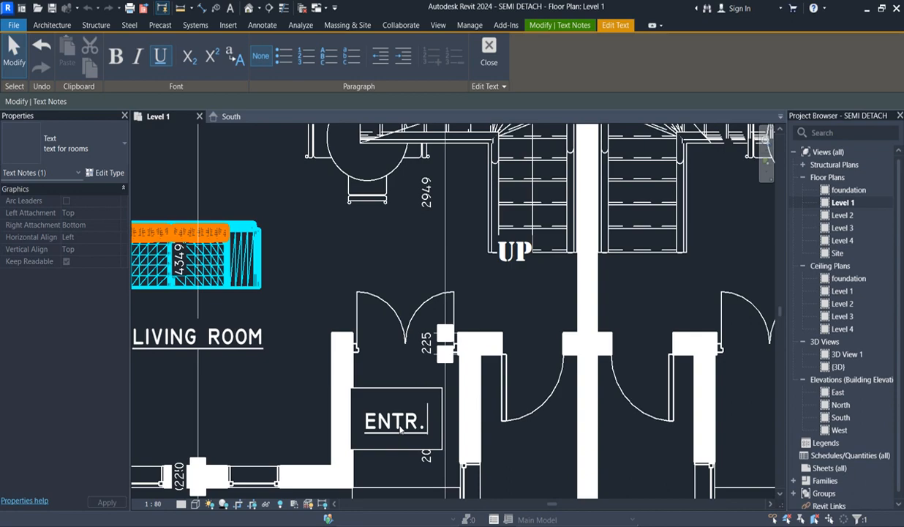
{"action": "type", "text": "P"}
{"action": "left_click", "coordinate": [396, 471]}
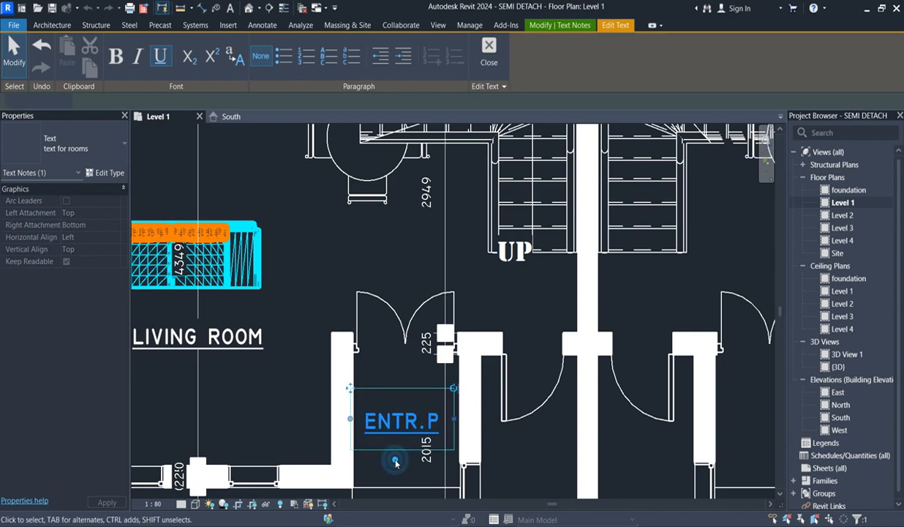
- Copy the ENTR.P label into the small room beside the left unit's entrance area, next to the party wall
{"action": "scroll", "coordinate": [395, 450], "scroll_direction": "down", "scroll_amount": 2}
{"action": "scroll", "coordinate": [396, 430], "scroll_direction": "down", "scroll_amount": 2}
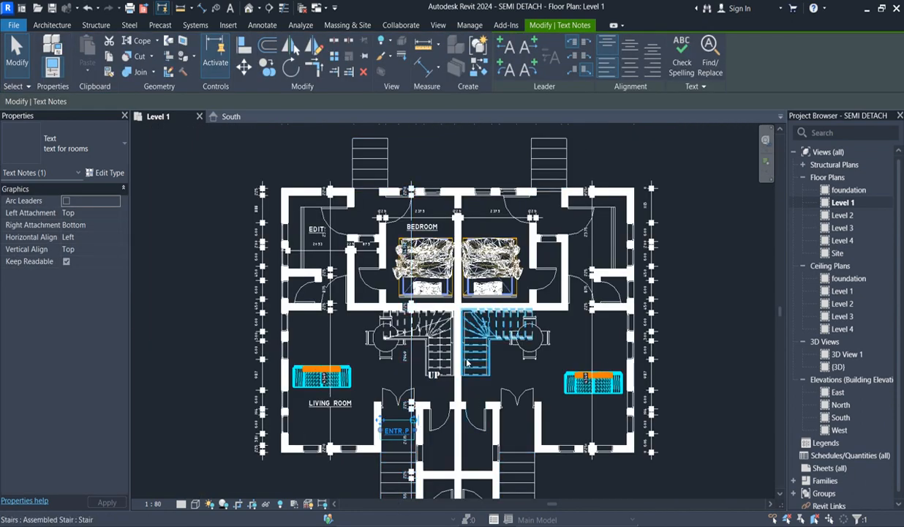
{"action": "scroll", "coordinate": [414, 436], "scroll_direction": "down", "scroll_amount": 1}
{"action": "scroll", "coordinate": [414, 437], "scroll_direction": "up", "scroll_amount": 4}
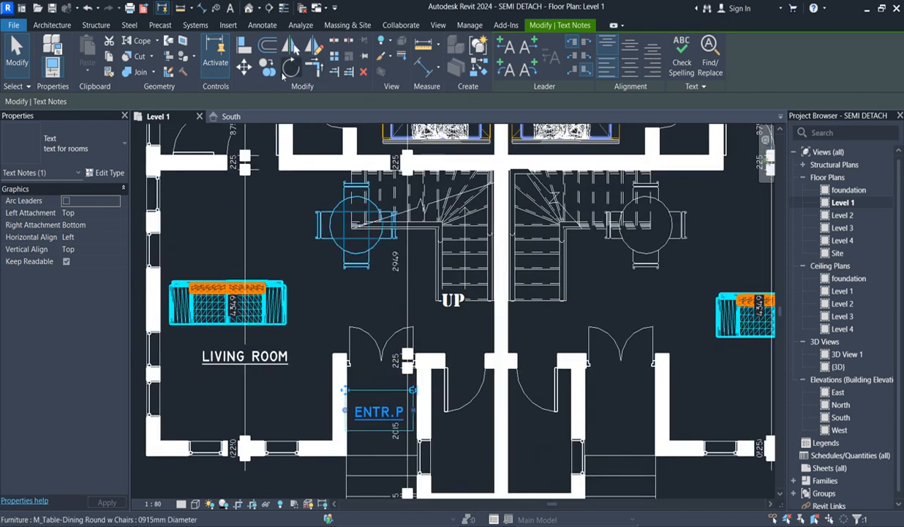
{"action": "left_click", "coordinate": [268, 67]}
{"action": "left_click", "coordinate": [393, 433]}
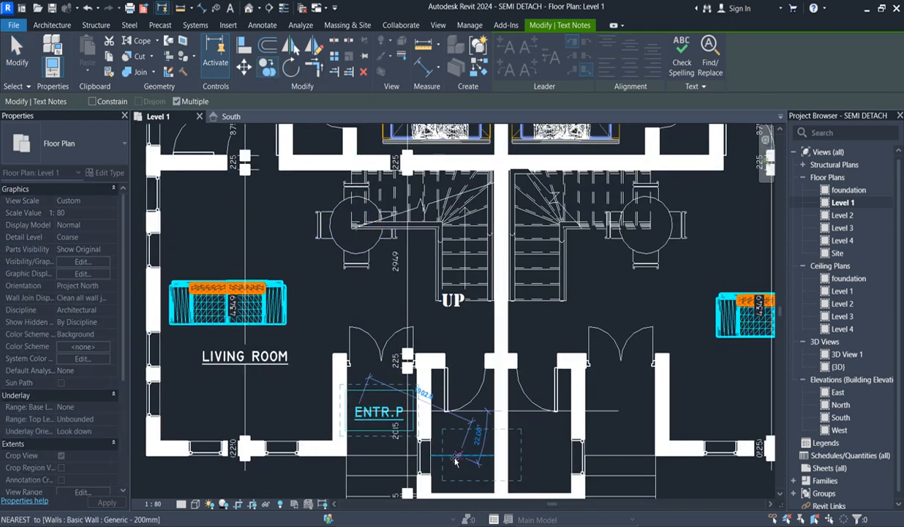
{"action": "left_click", "coordinate": [485, 459]}
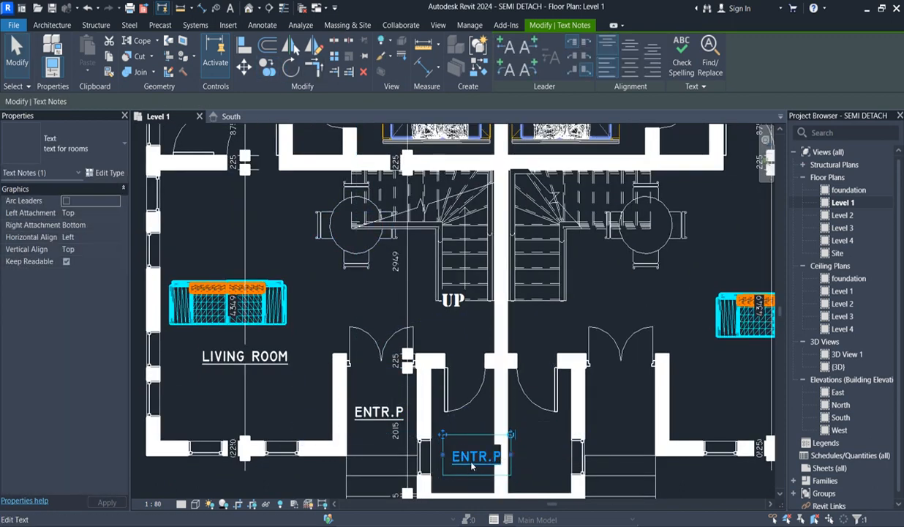
- Change the copied label in the small room beside the entrance to V.TOI and nudge it slightly left
{"action": "double_click", "coordinate": [484, 459]}
{"action": "left_click", "coordinate": [490, 460]}
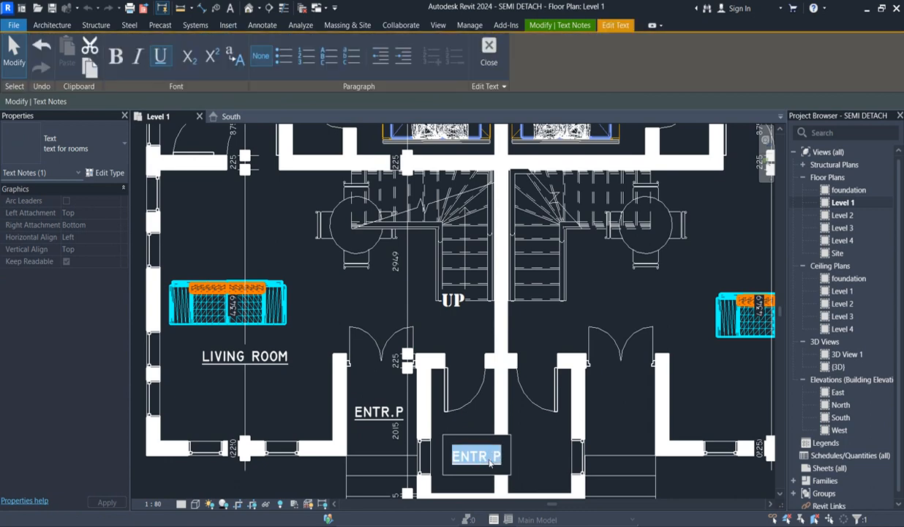
{"action": "type", "text": "V.T"}
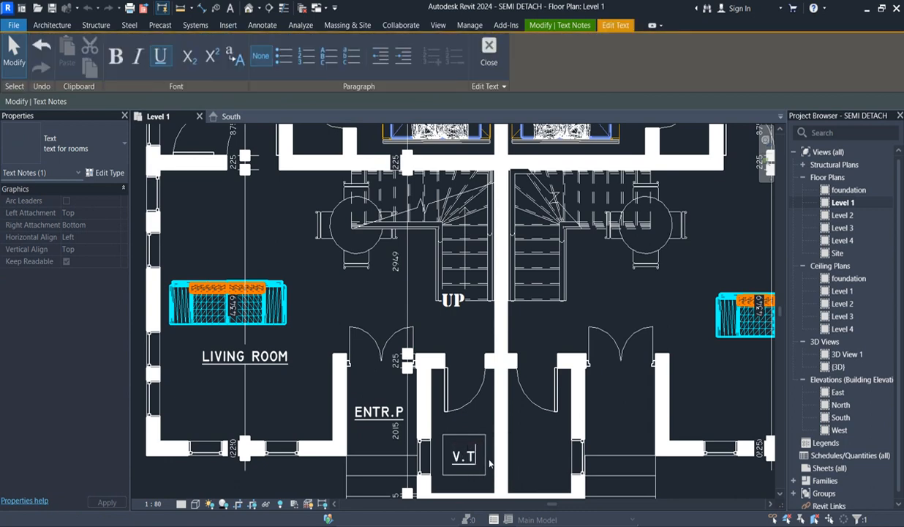
{"action": "type", "text": "OI"}
{"action": "left_click", "coordinate": [479, 415]}
{"action": "key", "text": "Left"}
{"action": "key", "text": "Left"}
{"action": "key", "text": "Left"}
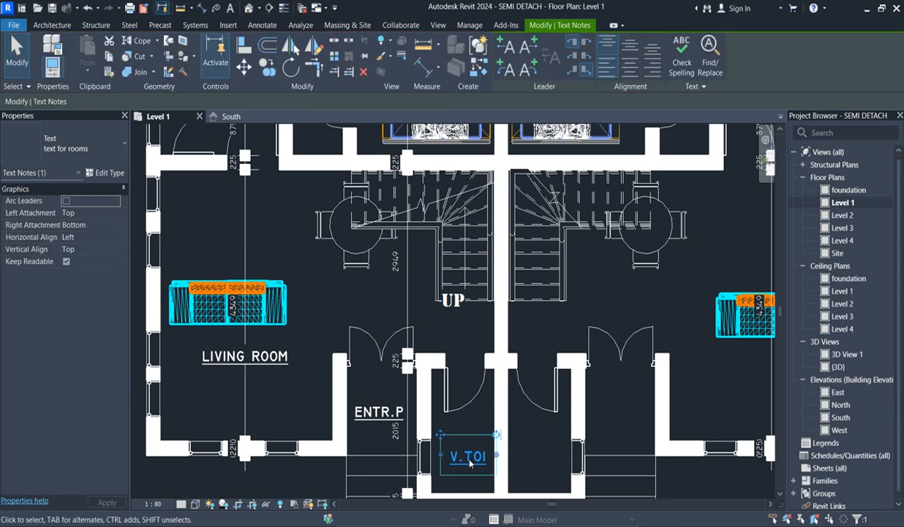
- Look over the whole Level 1 plan and check the room labels placed in the left unit
{"action": "scroll", "coordinate": [470, 462], "scroll_direction": "down", "scroll_amount": 5}
{"action": "scroll", "coordinate": [281, 389], "scroll_direction": "up", "scroll_amount": 4}
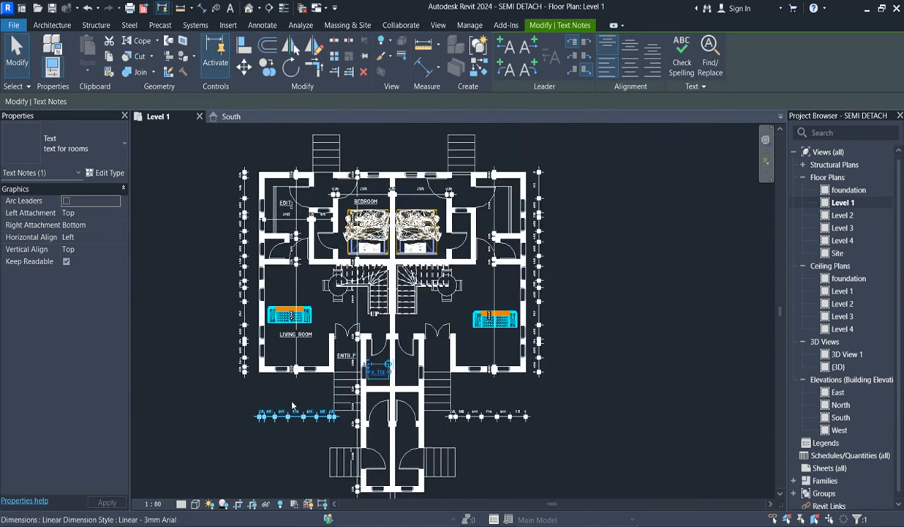
{"action": "left_click", "coordinate": [289, 379]}
{"action": "scroll", "coordinate": [289, 377], "scroll_direction": "down", "scroll_amount": 4}
{"action": "scroll", "coordinate": [416, 336], "scroll_direction": "up", "scroll_amount": 6}
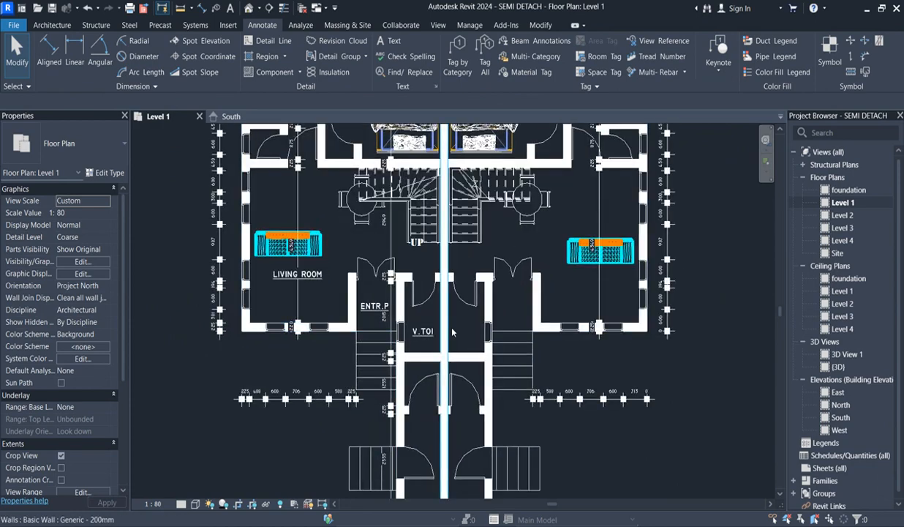
{"action": "scroll", "coordinate": [415, 336], "scroll_direction": "down", "scroll_amount": 3}
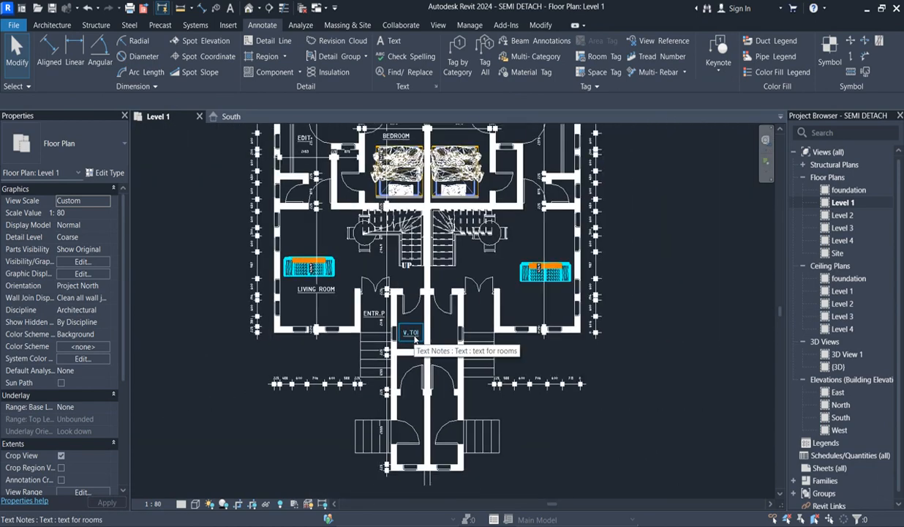
{"action": "left_click", "coordinate": [414, 336]}
{"action": "left_click", "coordinate": [282, 431]}
{"action": "scroll", "coordinate": [379, 186], "scroll_direction": "down", "scroll_amount": 3}
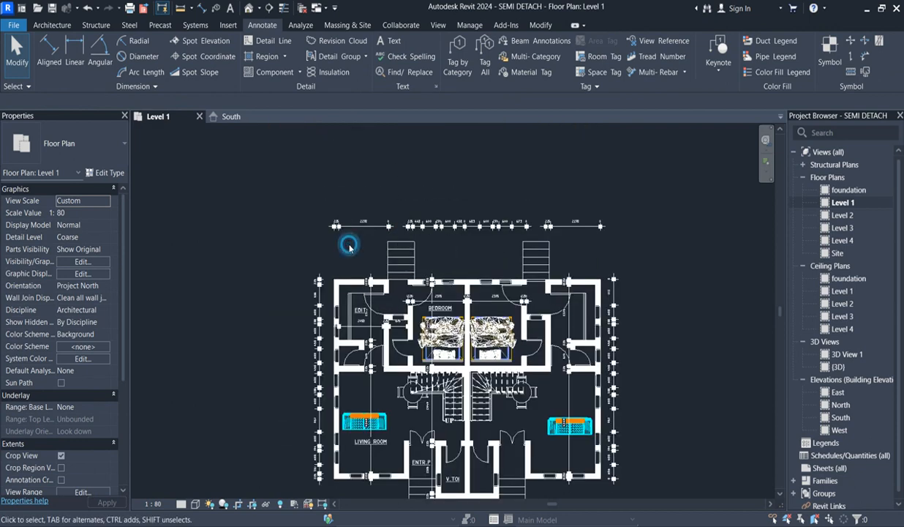
{"action": "scroll", "coordinate": [351, 276], "scroll_direction": "up", "scroll_amount": 2}
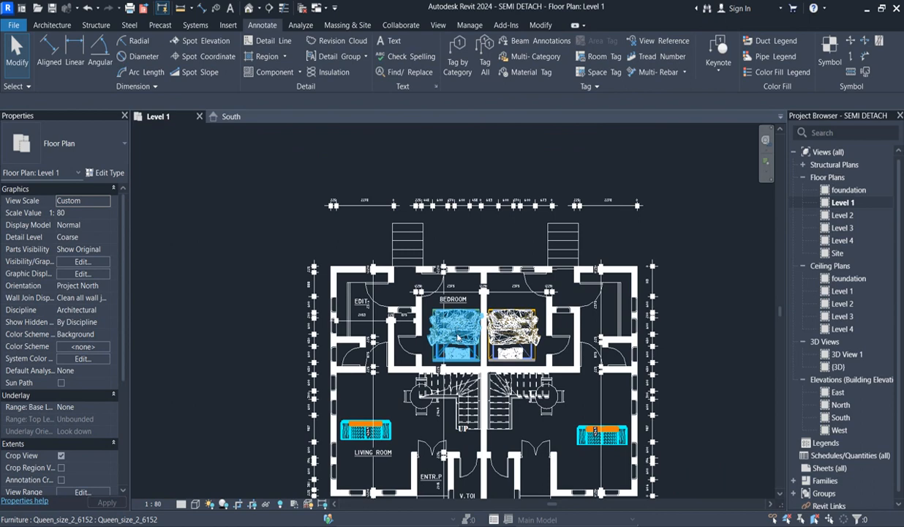
{"action": "scroll", "coordinate": [441, 340], "scroll_direction": "up", "scroll_amount": 2}
{"action": "scroll", "coordinate": [441, 340], "scroll_direction": "down", "scroll_amount": 3}
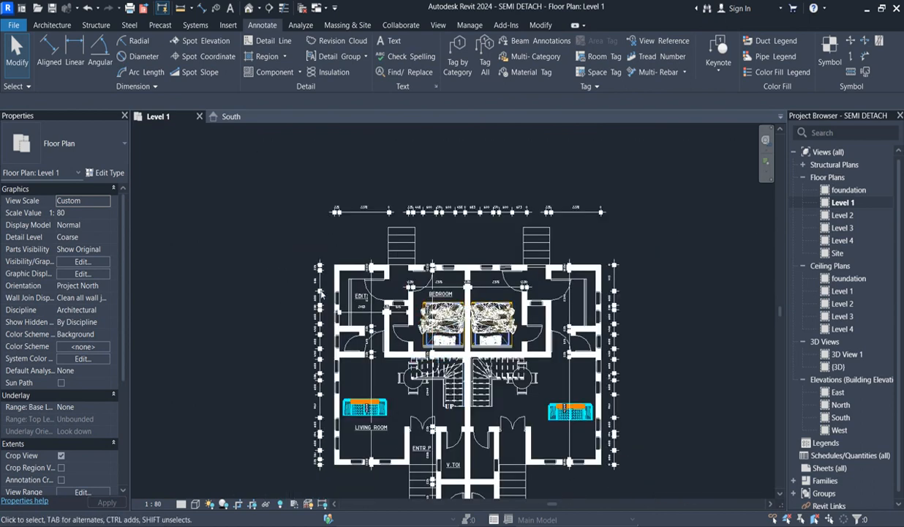
{"action": "scroll", "coordinate": [362, 401], "scroll_direction": "down", "scroll_amount": 2}
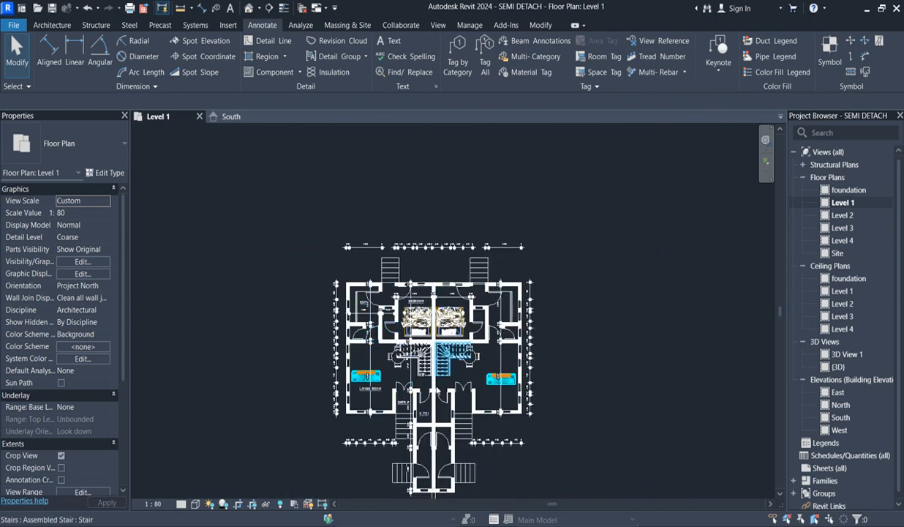
{"action": "scroll", "coordinate": [403, 260], "scroll_direction": "up", "scroll_amount": 2}
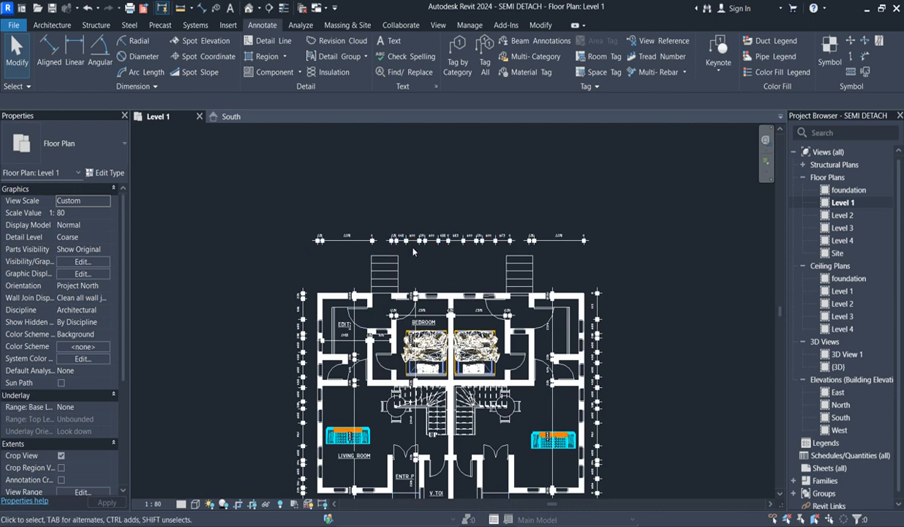
{"action": "scroll", "coordinate": [326, 247], "scroll_direction": "down", "scroll_amount": 1}
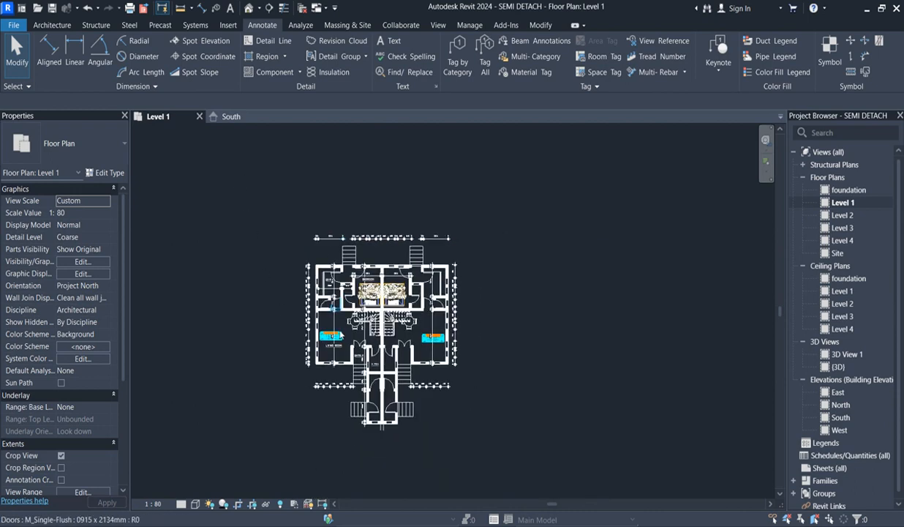
{"action": "scroll", "coordinate": [325, 405], "scroll_direction": "up", "scroll_amount": 1}
{"action": "scroll", "coordinate": [327, 401], "scroll_direction": "up", "scroll_amount": 1}
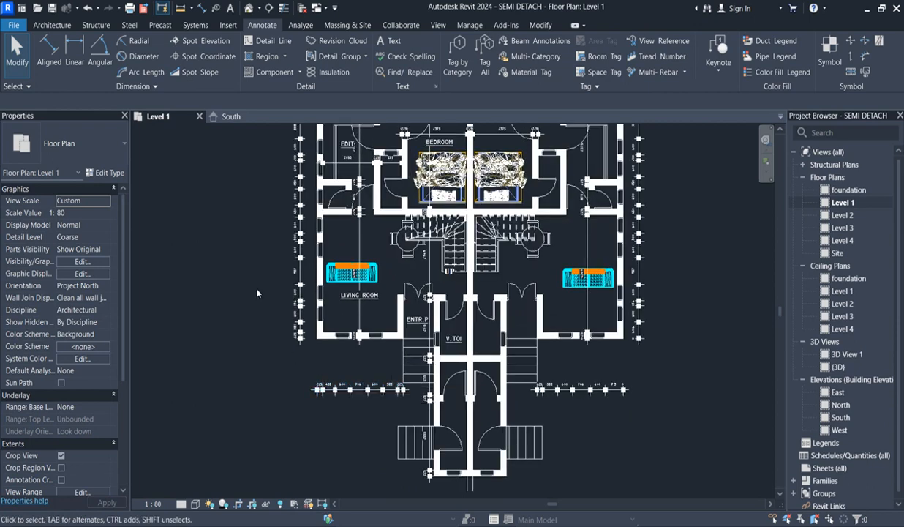
{"action": "scroll", "coordinate": [245, 280], "scroll_direction": "down", "scroll_amount": 2}
{"action": "scroll", "coordinate": [483, 226], "scroll_direction": "up", "scroll_amount": 2}
{"action": "scroll", "coordinate": [523, 289], "scroll_direction": "down", "scroll_amount": 2}
{"action": "scroll", "coordinate": [424, 281], "scroll_direction": "up", "scroll_amount": 1}
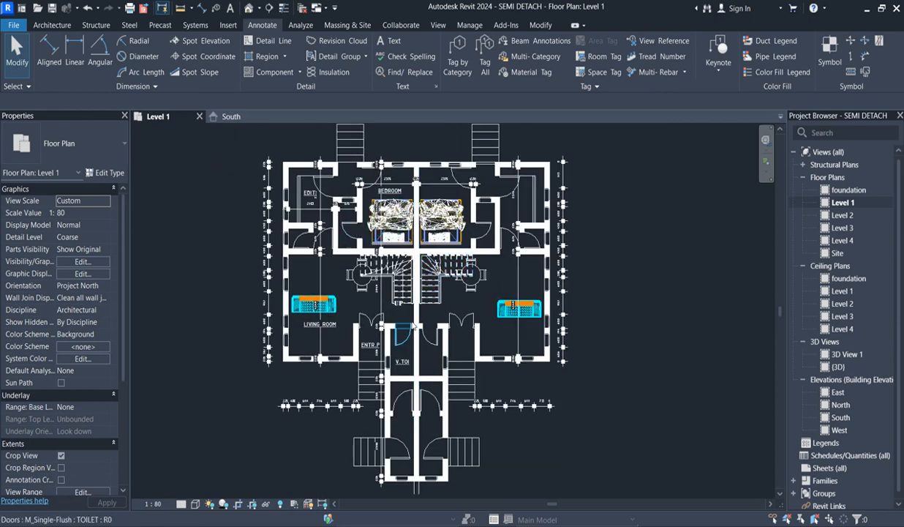
{"action": "scroll", "coordinate": [406, 338], "scroll_direction": "down", "scroll_amount": 1}
{"action": "scroll", "coordinate": [406, 338], "scroll_direction": "up", "scroll_amount": 4}
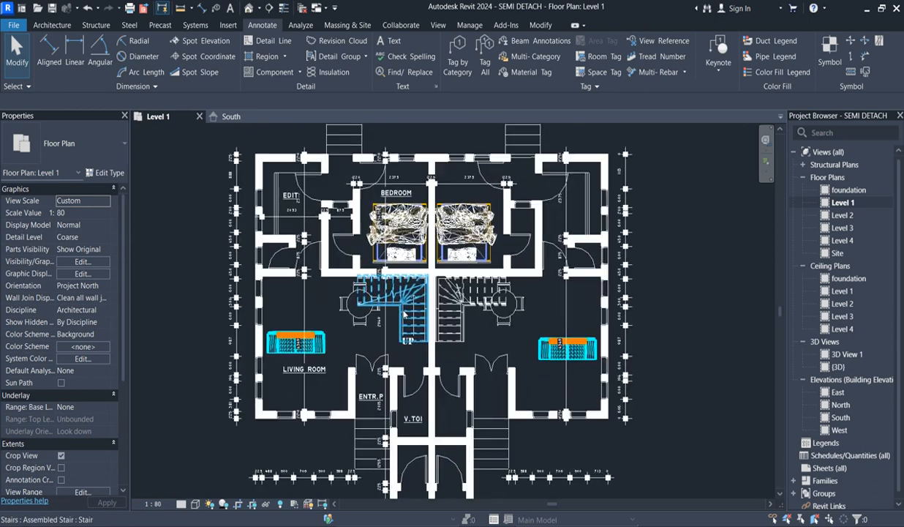
{"action": "scroll", "coordinate": [404, 315], "scroll_direction": "down", "scroll_amount": 2}
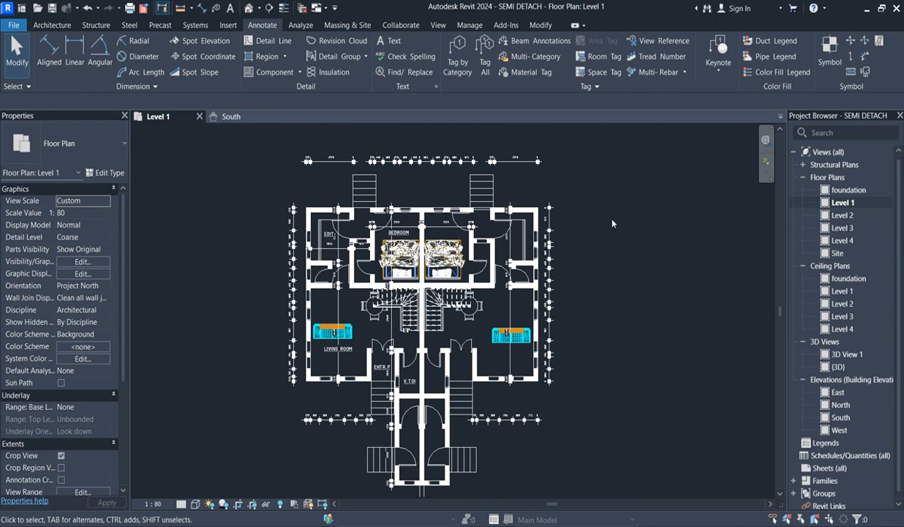
- Open the South elevation view
{"action": "double_click", "coordinate": [801, 418]}
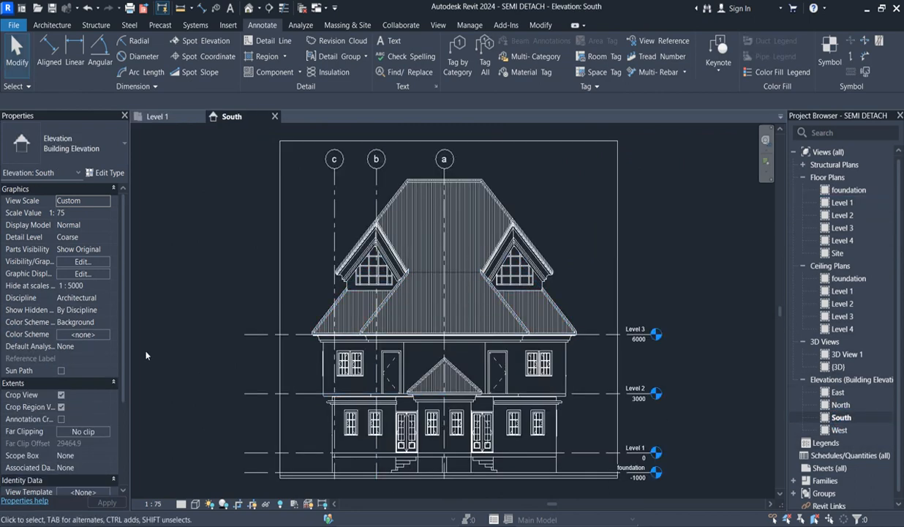
{"action": "scroll", "coordinate": [418, 333], "scroll_direction": "up", "scroll_amount": 3}
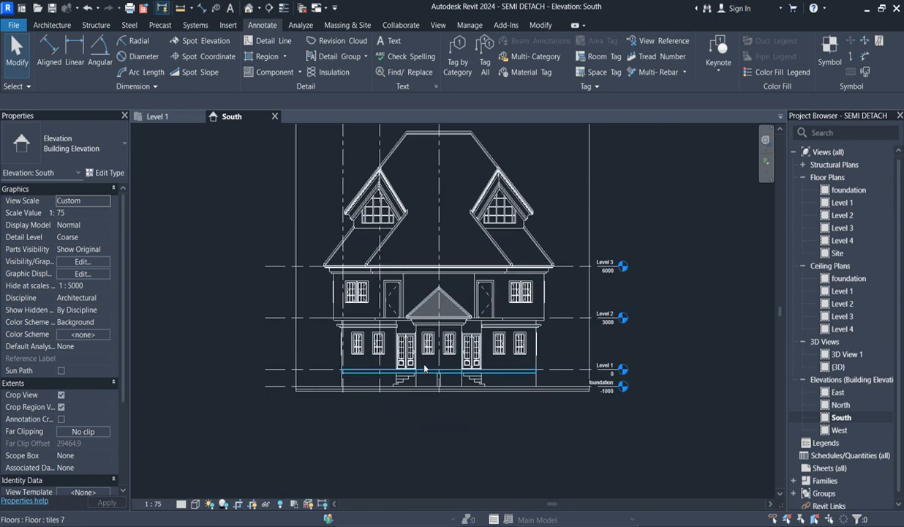
{"action": "scroll", "coordinate": [318, 350], "scroll_direction": "up", "scroll_amount": 2}
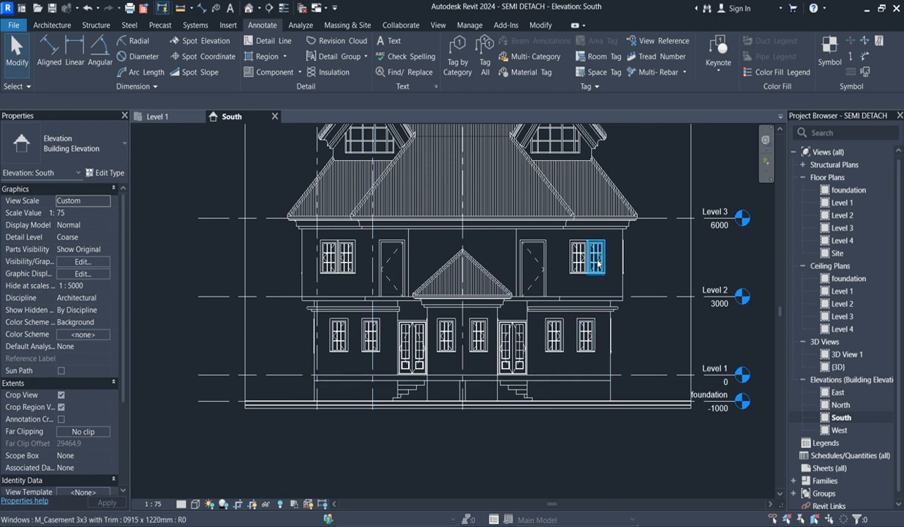
{"action": "scroll", "coordinate": [334, 358], "scroll_direction": "down", "scroll_amount": 2}
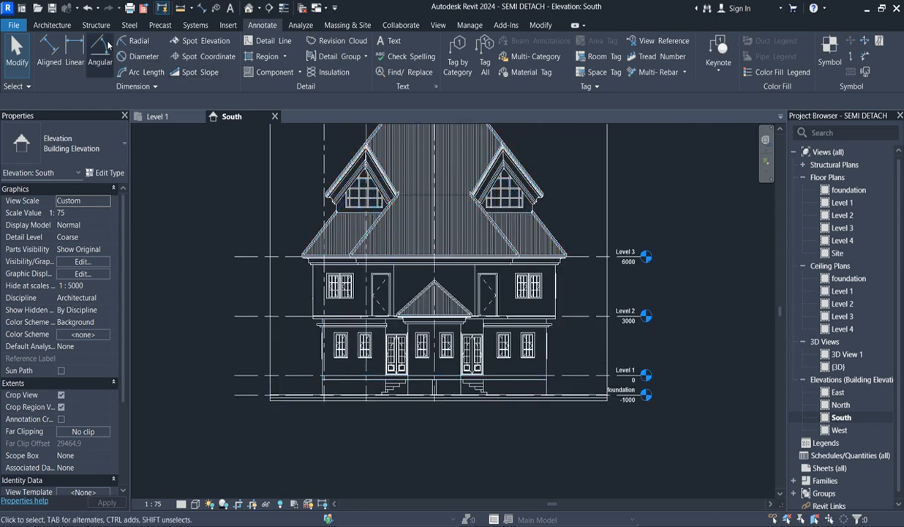
{"action": "left_click", "coordinate": [60, 26]}
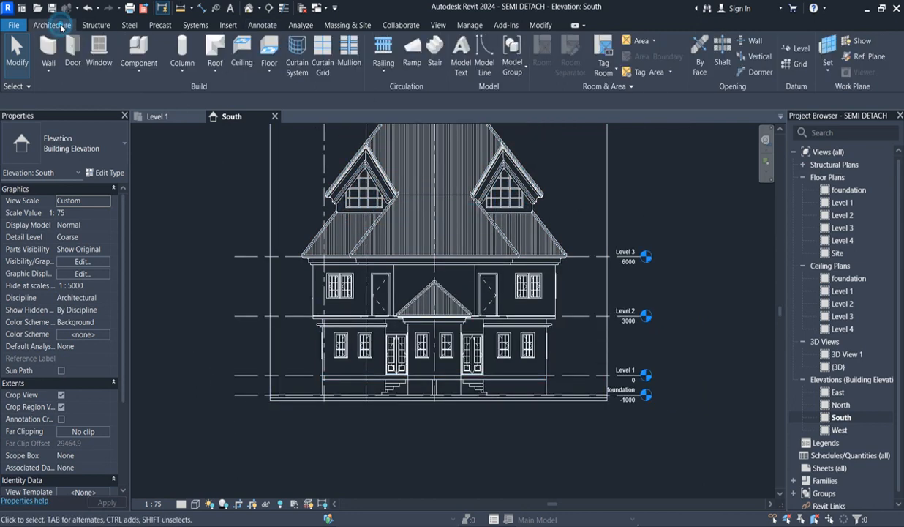
{"action": "left_click", "coordinate": [139, 50]}
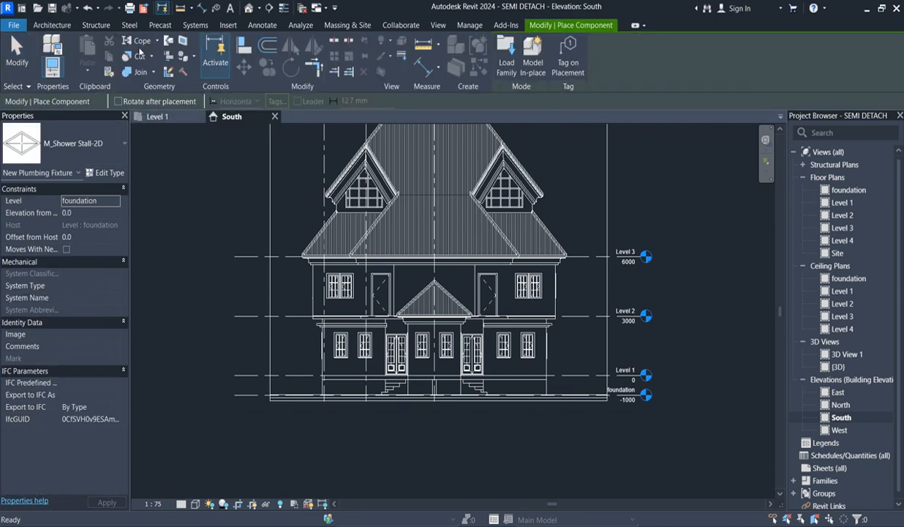
{"action": "left_click", "coordinate": [531, 67]}
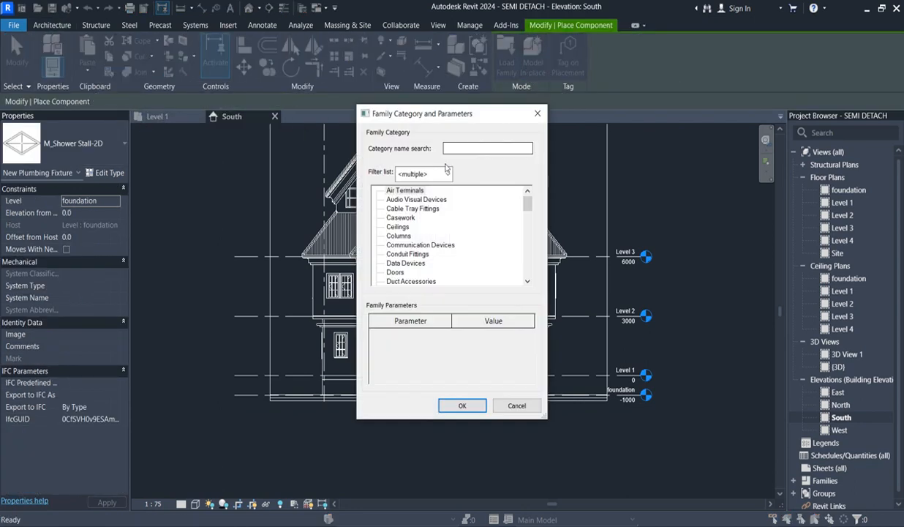
{"action": "left_click", "coordinate": [401, 218]}
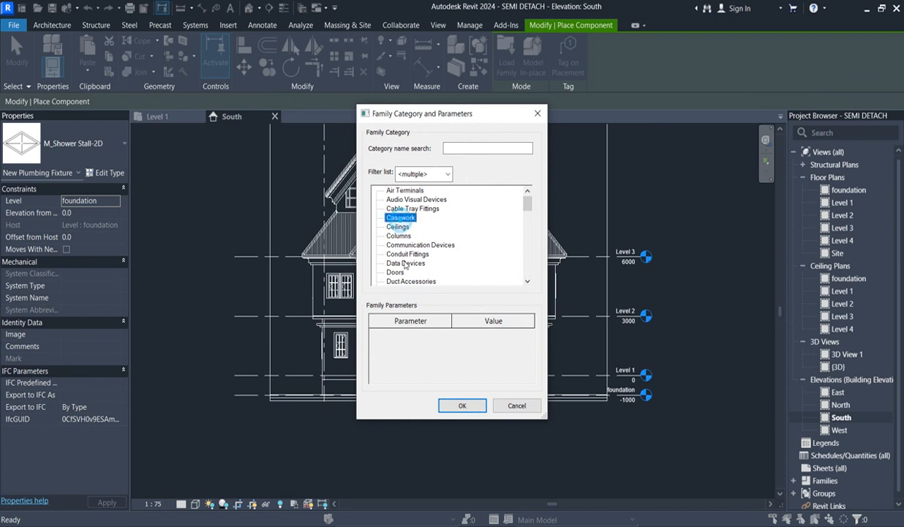
{"action": "left_click", "coordinate": [460, 406]}
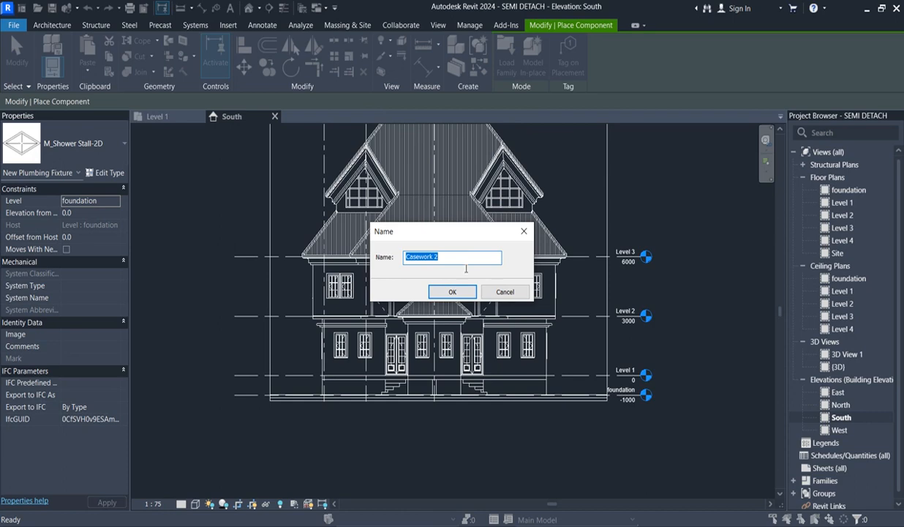
{"action": "left_click", "coordinate": [523, 233]}
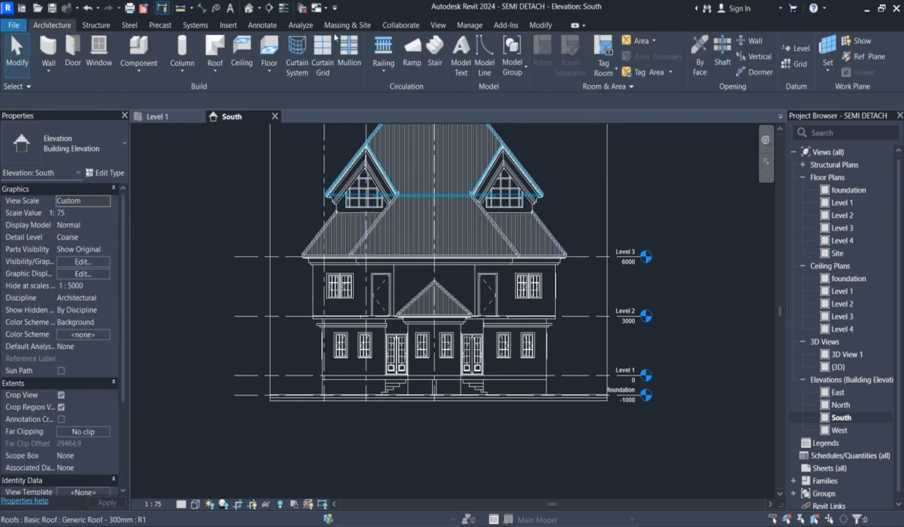
- Create an in-place model in the Walls category and name it Walls 1
{"action": "left_click", "coordinate": [135, 51]}
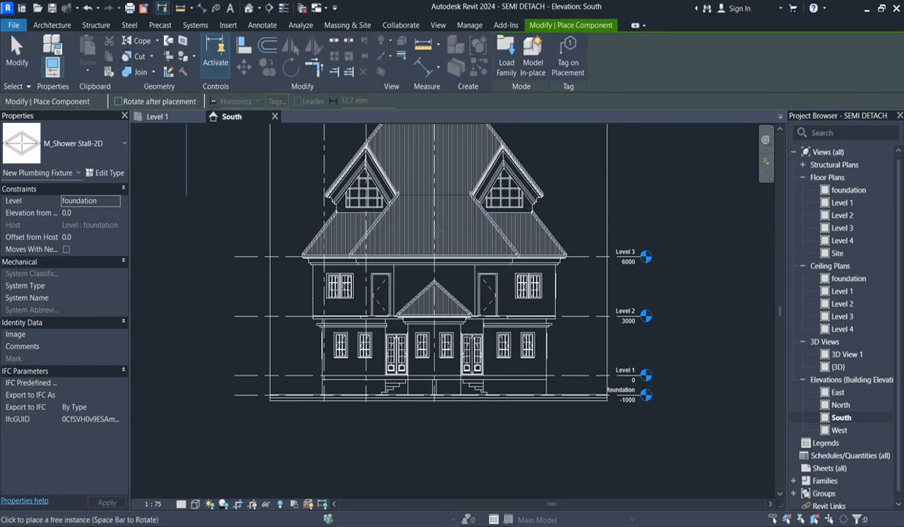
{"action": "left_click", "coordinate": [532, 56]}
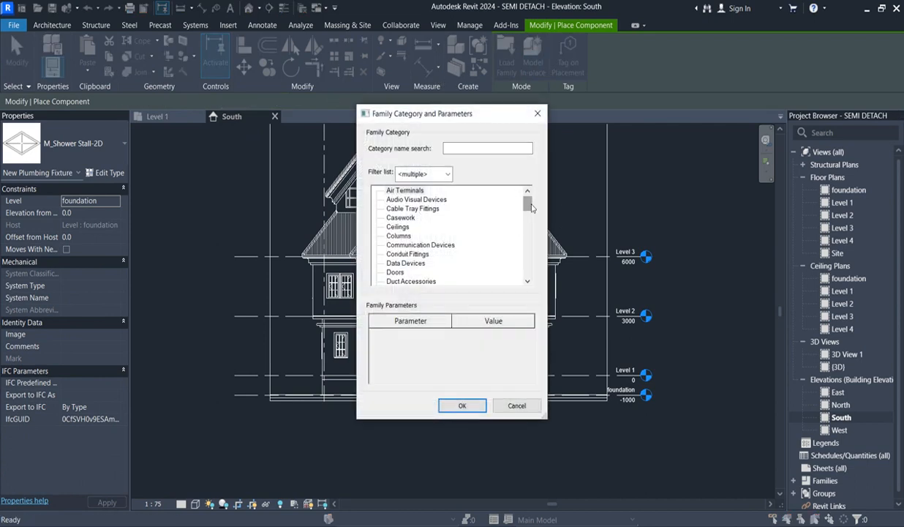
{"action": "scroll", "coordinate": [531, 208], "scroll_direction": "down", "scroll_amount": 15}
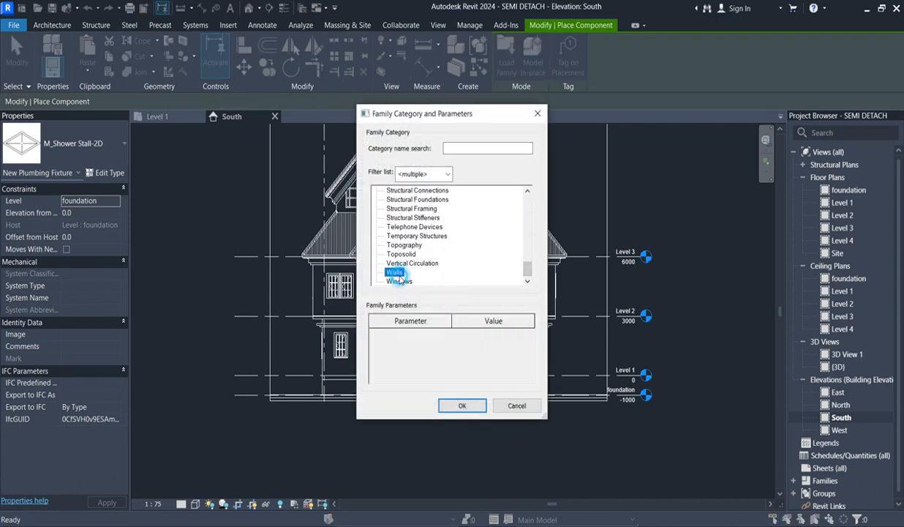
{"action": "left_click", "coordinate": [468, 411]}
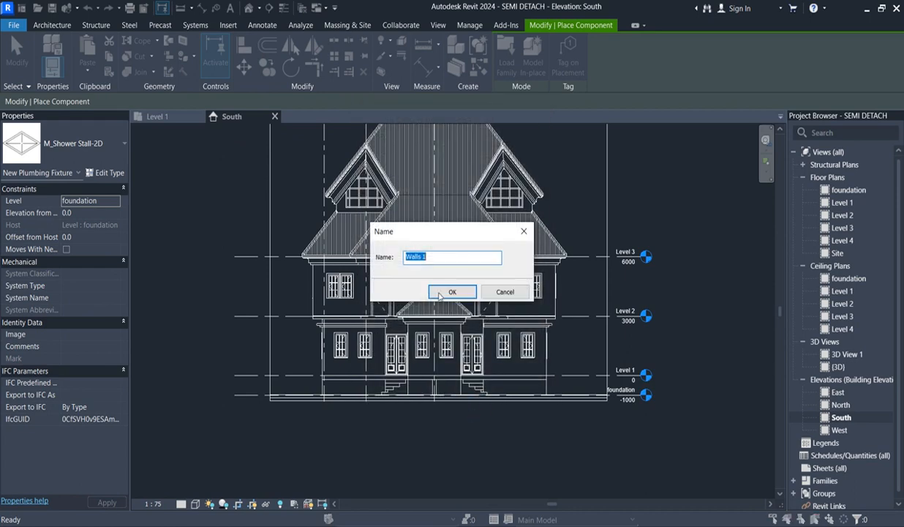
{"action": "left_click", "coordinate": [441, 294]}
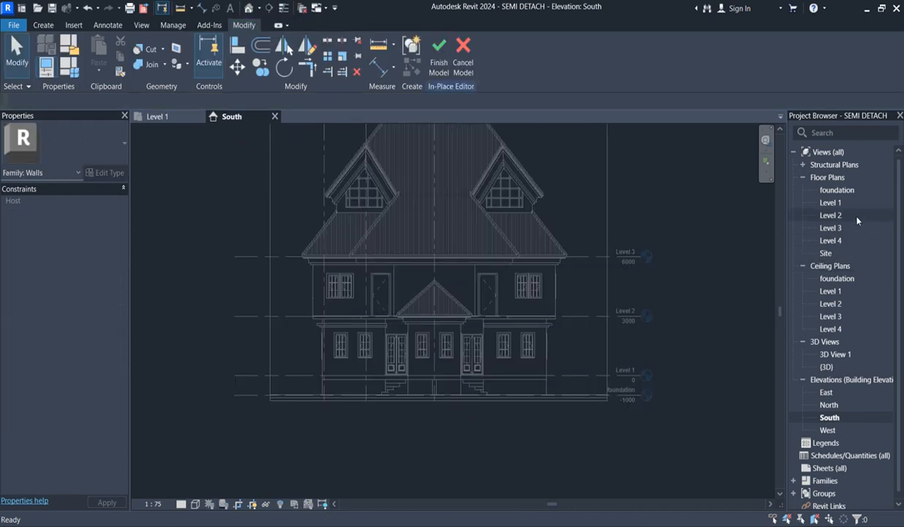
- Start a sweep with a sketched path in the Level 1 floor plan
{"action": "double_click", "coordinate": [831, 202]}
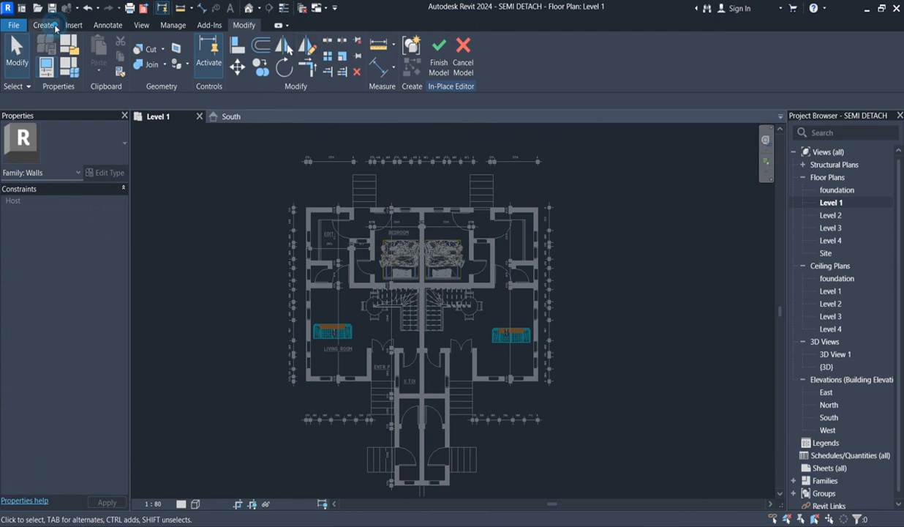
{"action": "left_click", "coordinate": [44, 25]}
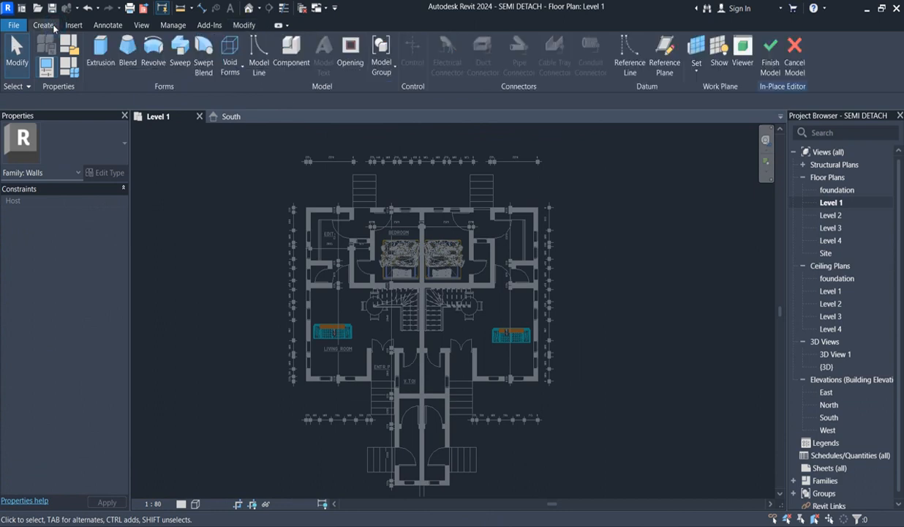
{"action": "left_click", "coordinate": [180, 56]}
{"action": "scroll", "coordinate": [339, 210], "scroll_direction": "up", "scroll_amount": 3}
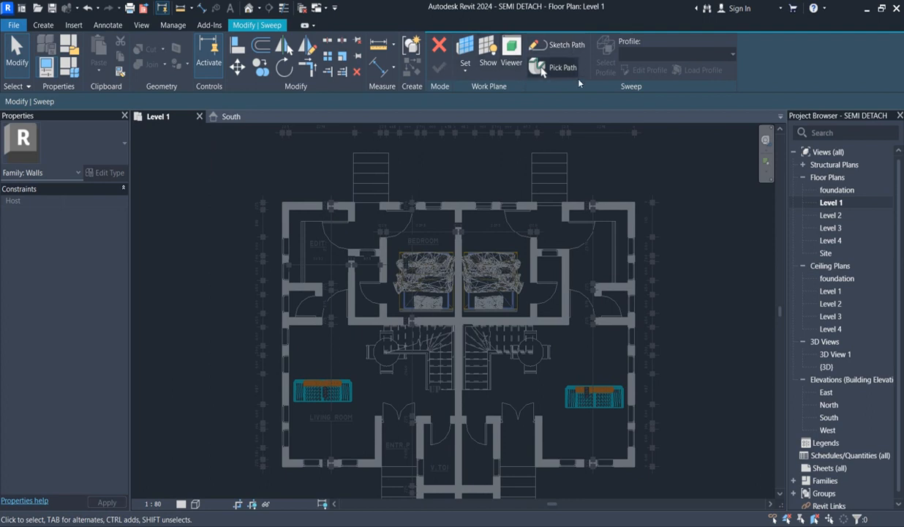
{"action": "left_click", "coordinate": [556, 48]}
{"action": "scroll", "coordinate": [362, 201], "scroll_direction": "up", "scroll_amount": 2}
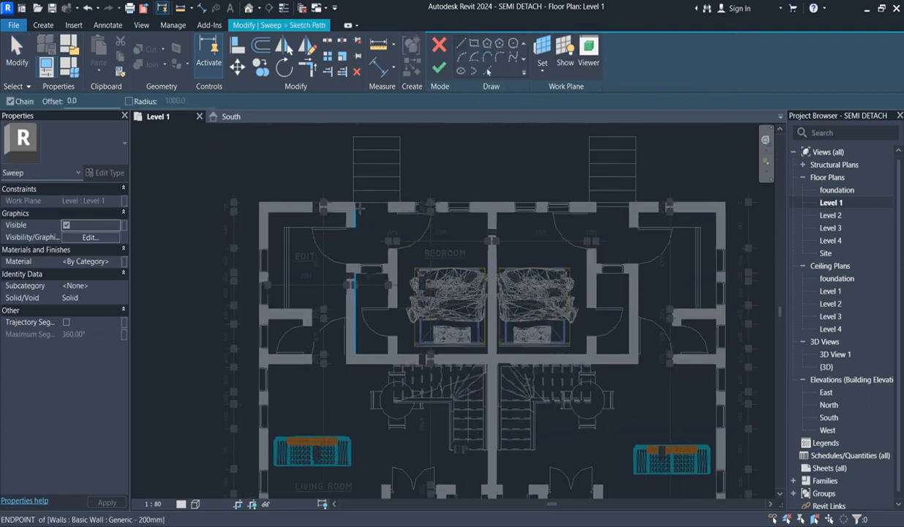
- Sketch the sweep path along the left unit's outer wall faces, from the rear steps around both outer corners to the entrance porch, and finish it
{"action": "left_click", "coordinate": [355, 203]}
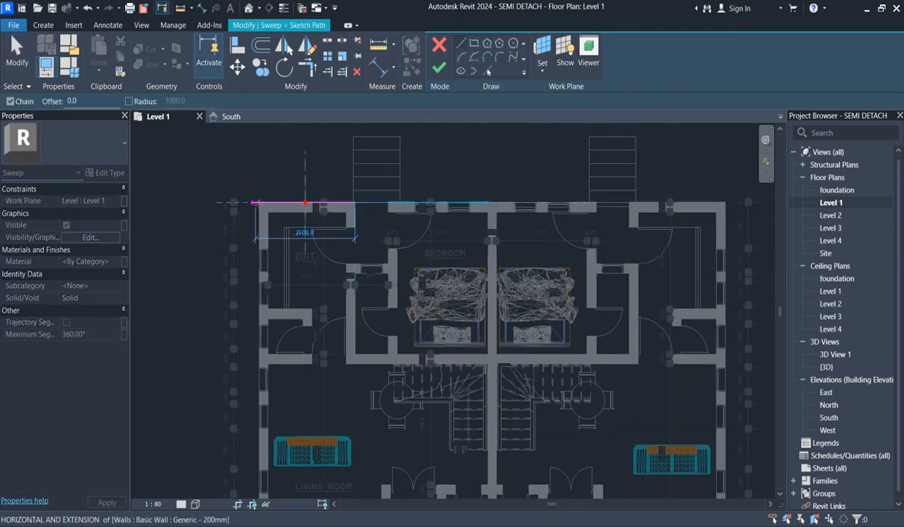
{"action": "left_click", "coordinate": [259, 203]}
{"action": "scroll", "coordinate": [299, 186], "scroll_direction": "down", "scroll_amount": 3}
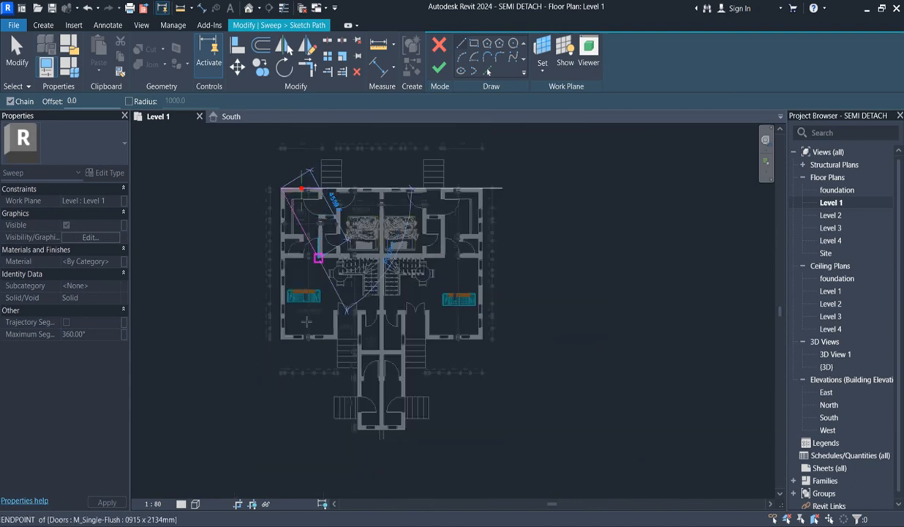
{"action": "scroll", "coordinate": [291, 351], "scroll_direction": "up", "scroll_amount": 3}
{"action": "left_click", "coordinate": [278, 337]}
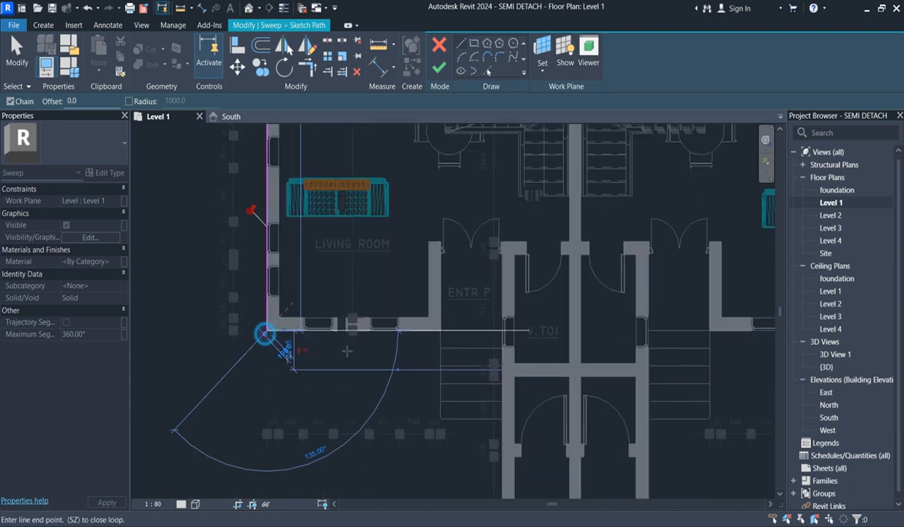
{"action": "left_click", "coordinate": [439, 328]}
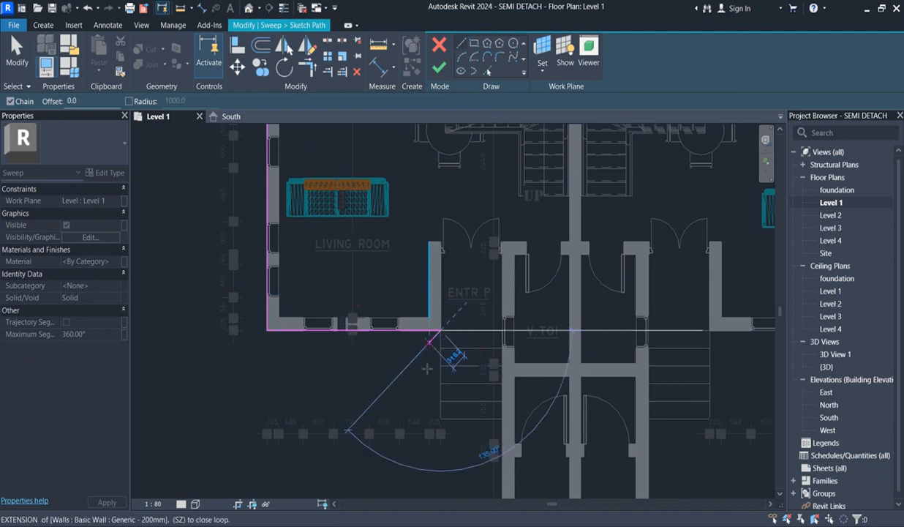
{"action": "scroll", "coordinate": [439, 355], "scroll_direction": "down", "scroll_amount": 5}
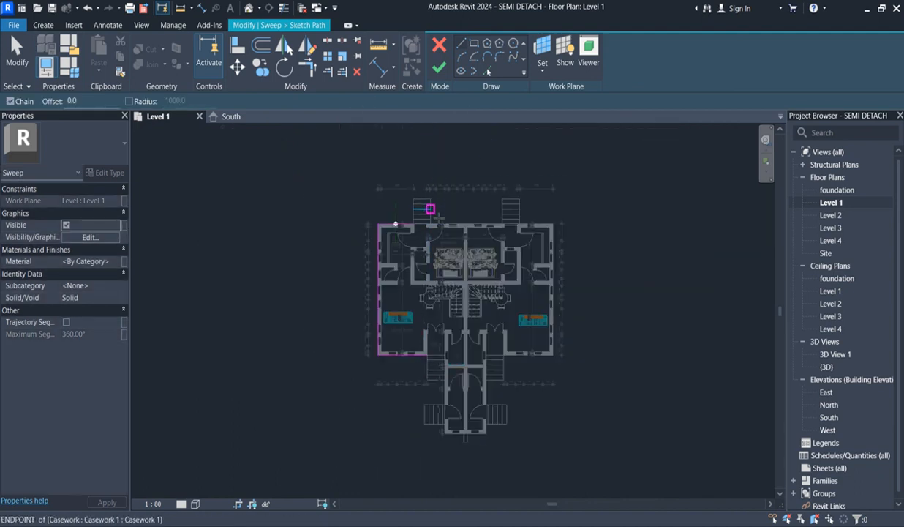
{"action": "scroll", "coordinate": [460, 223], "scroll_direction": "up", "scroll_amount": 3}
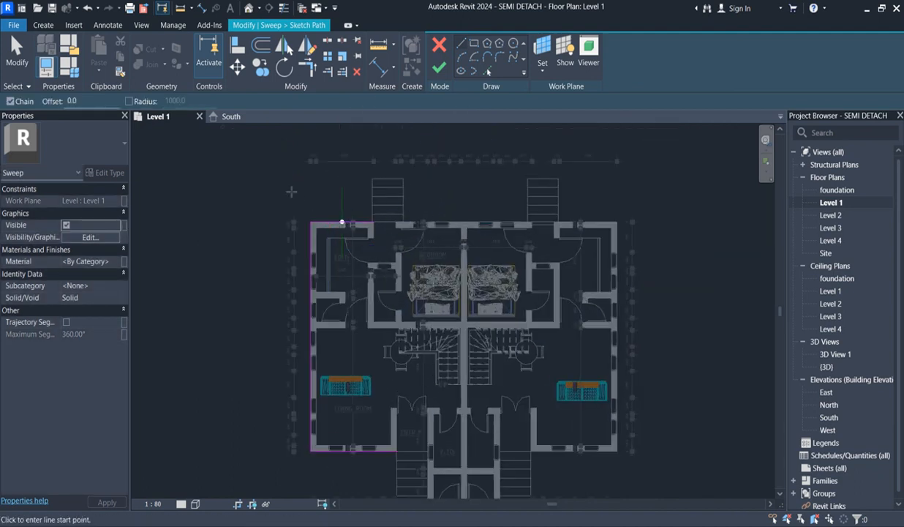
{"action": "left_click", "coordinate": [438, 67]}
- Edit the sweep's profile as a sketch in the West elevation view
{"action": "left_click", "coordinate": [602, 73]}
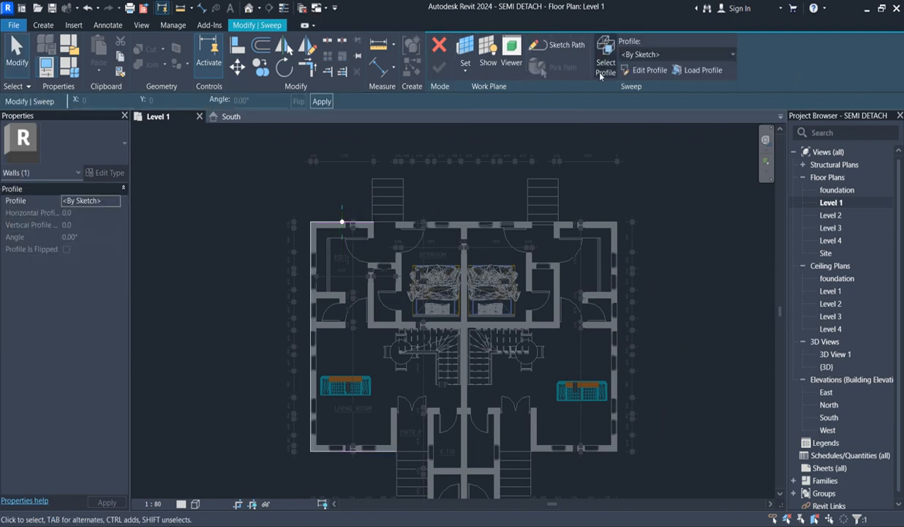
{"action": "left_click", "coordinate": [641, 71]}
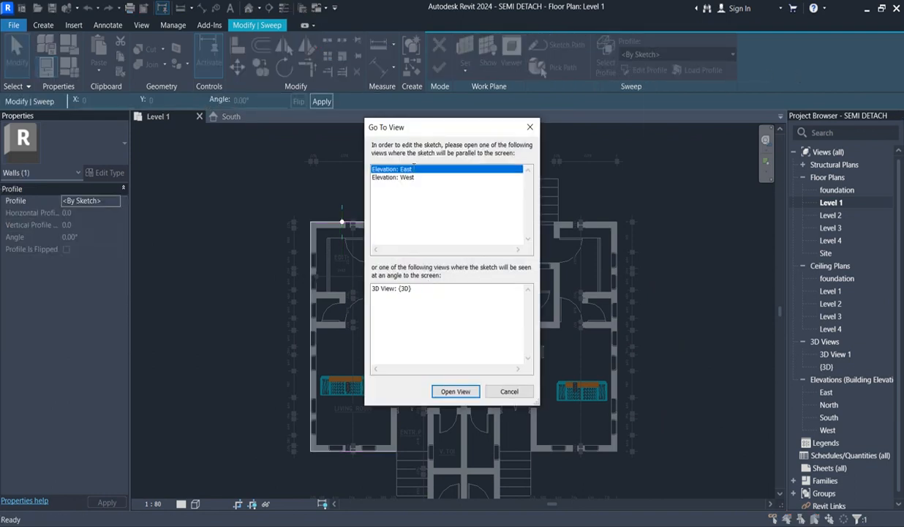
{"action": "left_click", "coordinate": [408, 178]}
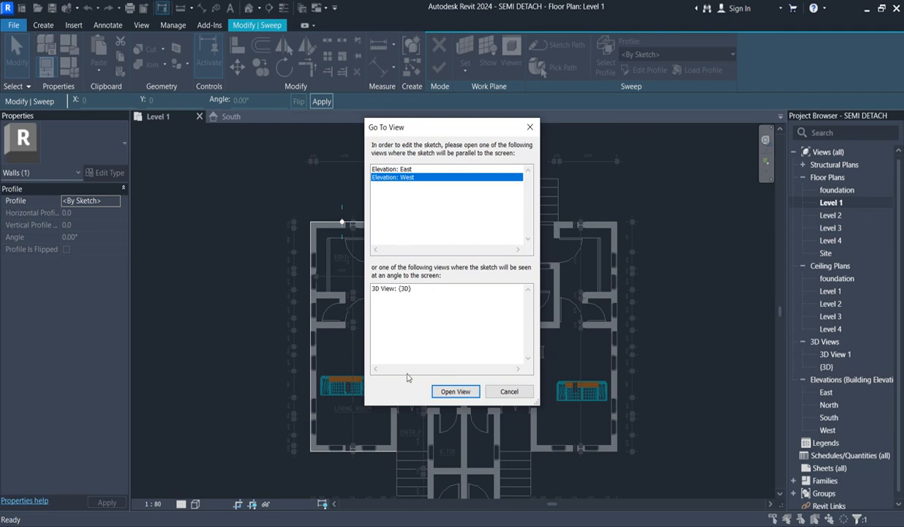
{"action": "left_click", "coordinate": [456, 392]}
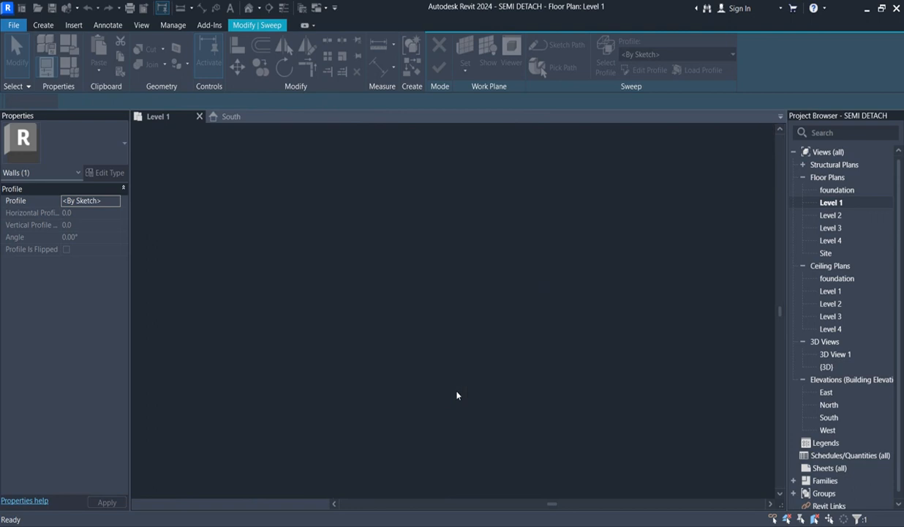
{"action": "scroll", "coordinate": [380, 358], "scroll_direction": "up", "scroll_amount": 6}
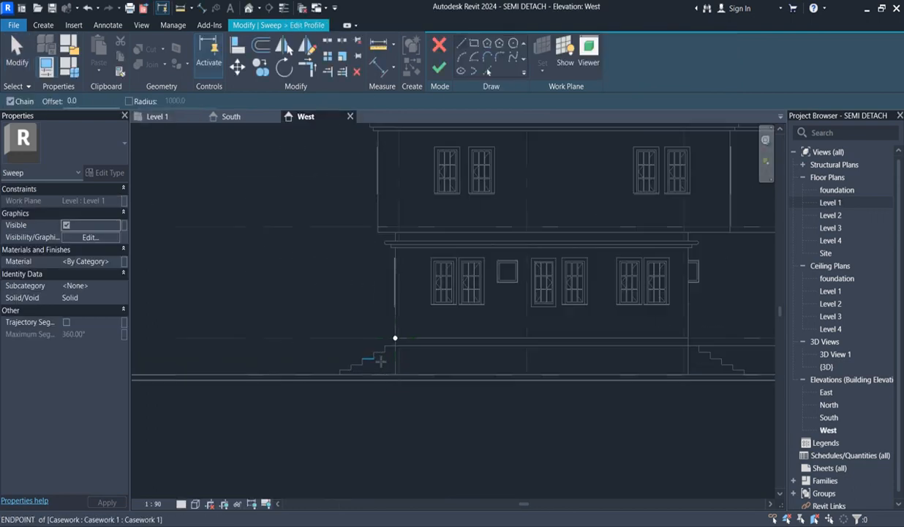
- Draw a narrow rectangular profile about 1628 mm high against the outer wall face, from above Level 1 down to the ground floor surface
{"action": "left_click", "coordinate": [476, 44]}
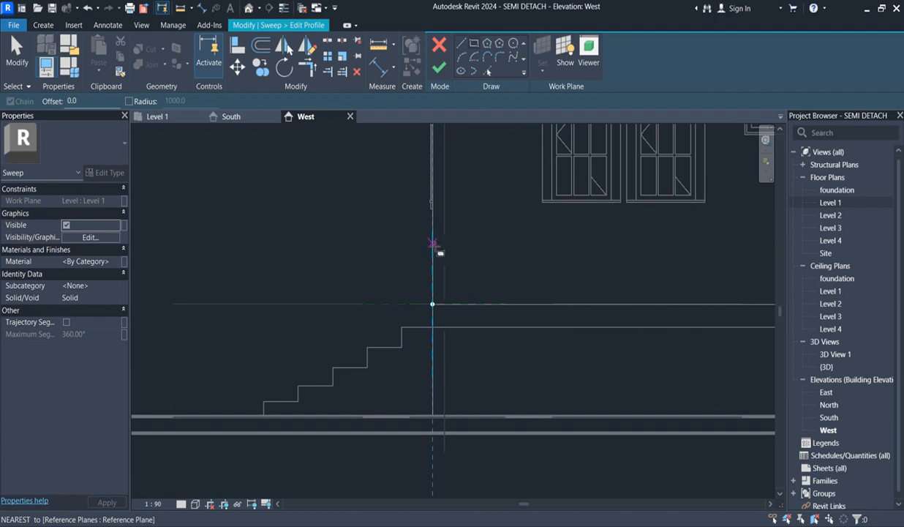
{"action": "left_click", "coordinate": [432, 233]}
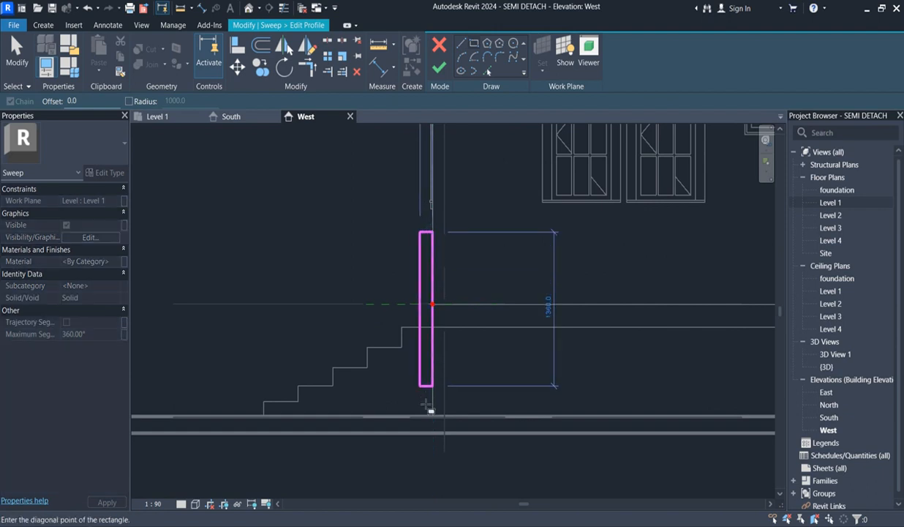
{"action": "left_click", "coordinate": [428, 418]}
{"action": "scroll", "coordinate": [432, 428], "scroll_direction": "up", "scroll_amount": 2}
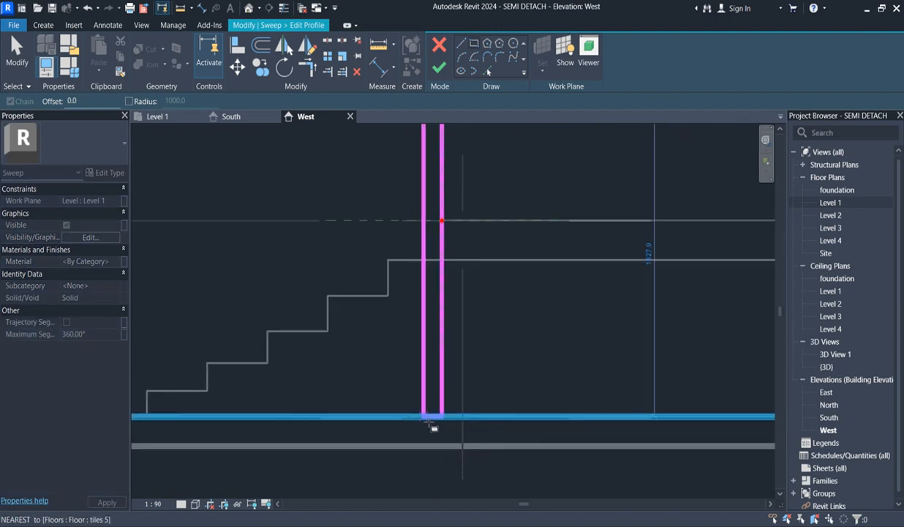
{"action": "key", "text": "Escape"}
{"action": "key", "text": "Escape"}
{"action": "scroll", "coordinate": [435, 329], "scroll_direction": "down", "scroll_amount": 2}
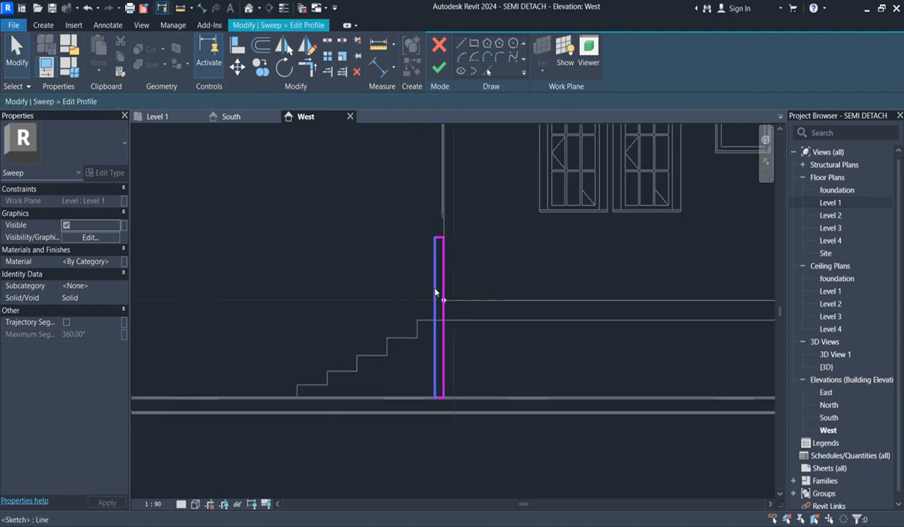
- Set the profile rectangle's width to 100 mm and finish the profile sketch
{"action": "left_click", "coordinate": [432, 287]}
{"action": "scroll", "coordinate": [440, 217], "scroll_direction": "up", "scroll_amount": 2}
{"action": "scroll", "coordinate": [439, 217], "scroll_direction": "up", "scroll_amount": 1}
{"action": "left_click", "coordinate": [441, 178]}
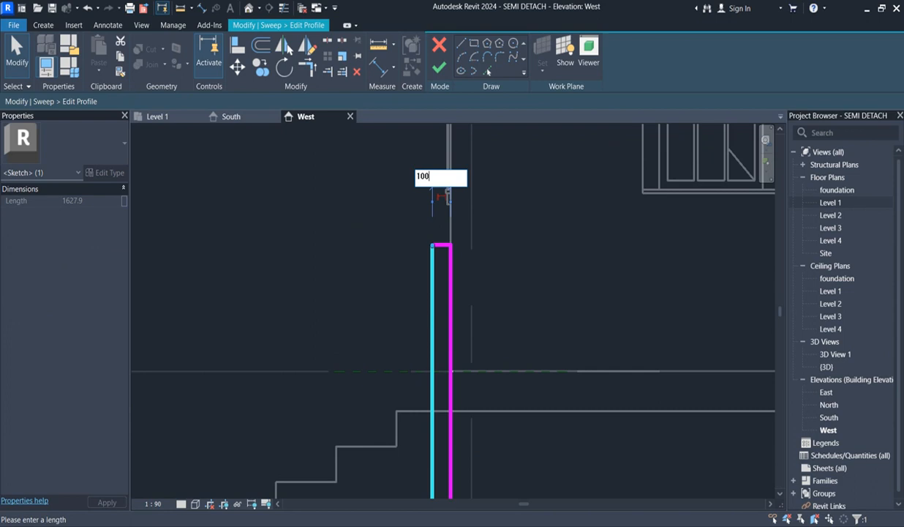
{"action": "left_click", "coordinate": [438, 68]}
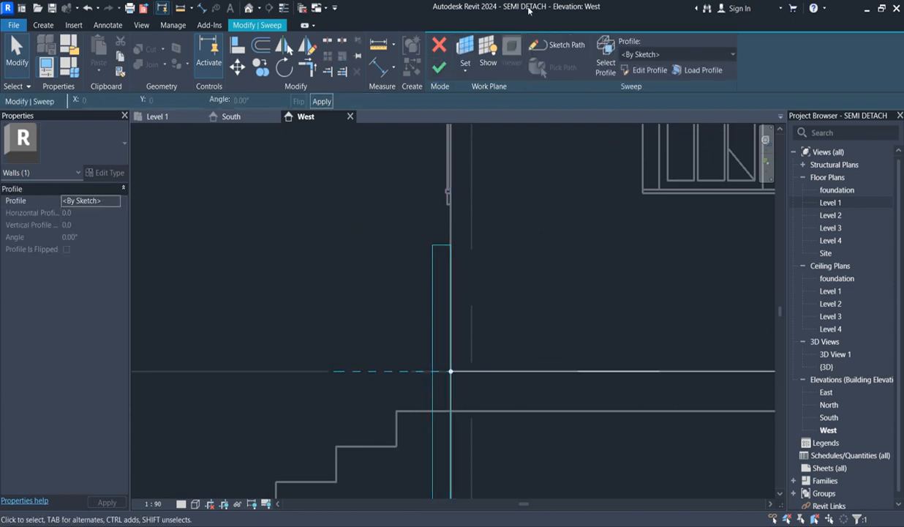
- Set the sweep profile rectangle's width to 10 mm and finish the profile and the sweep
{"action": "left_click", "coordinate": [642, 69]}
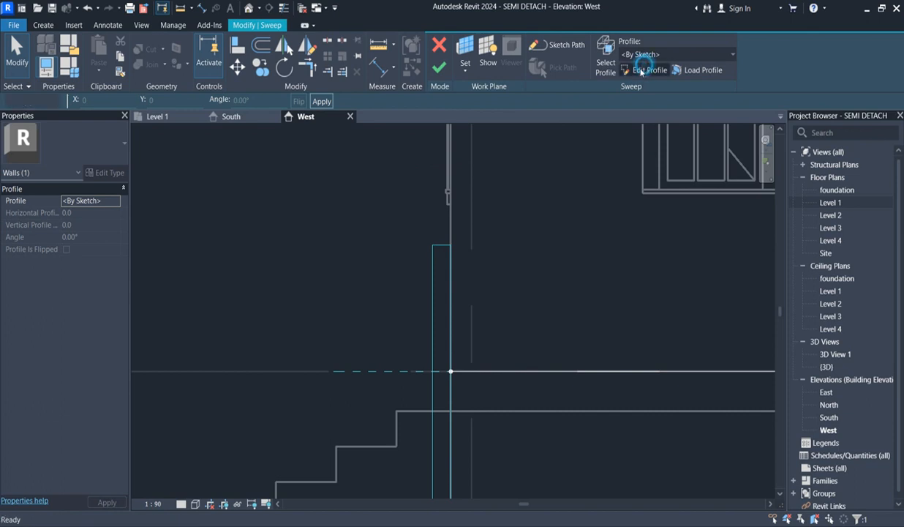
{"action": "left_click", "coordinate": [432, 274]}
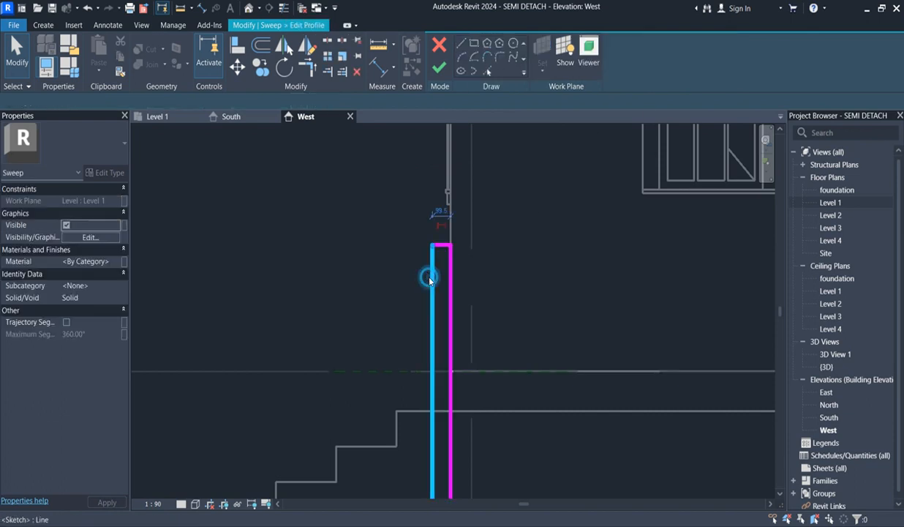
{"action": "left_click", "coordinate": [438, 212]}
{"action": "type", "text": "100"}
{"action": "key", "text": "Return"}
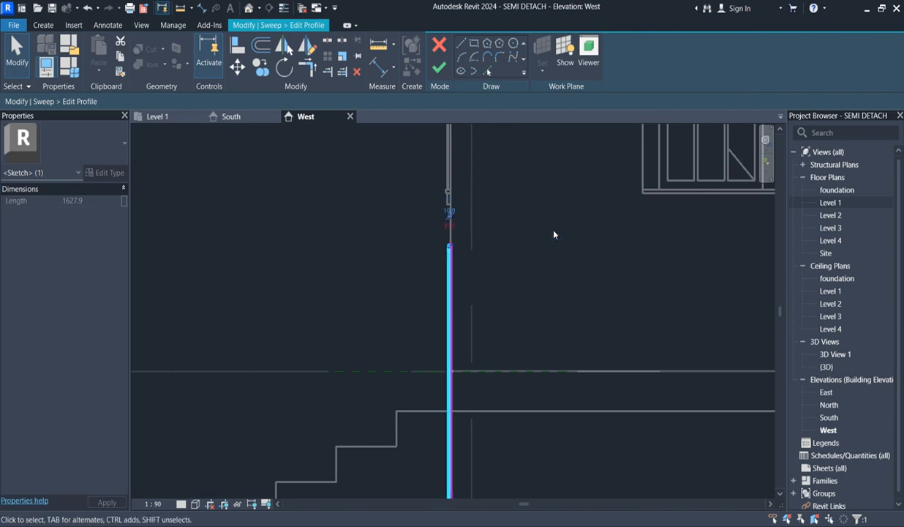
{"action": "left_click", "coordinate": [435, 70]}
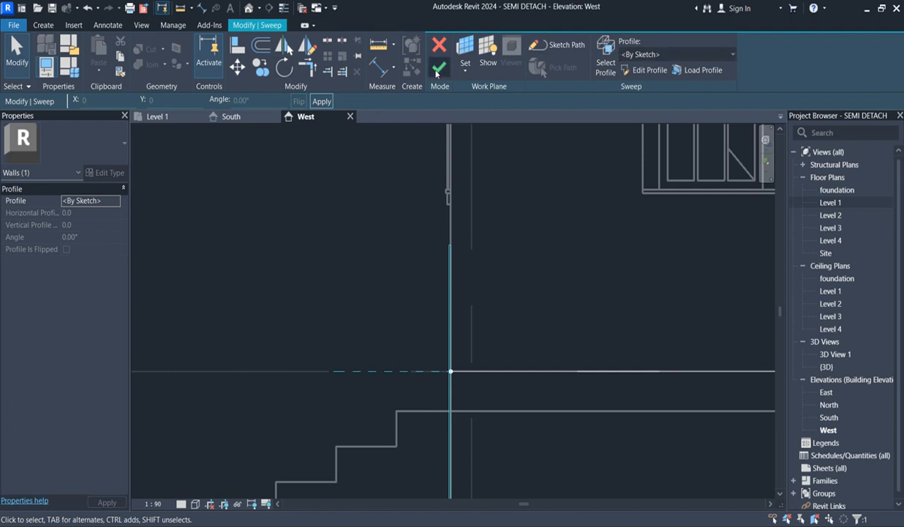
{"action": "left_click", "coordinate": [437, 69]}
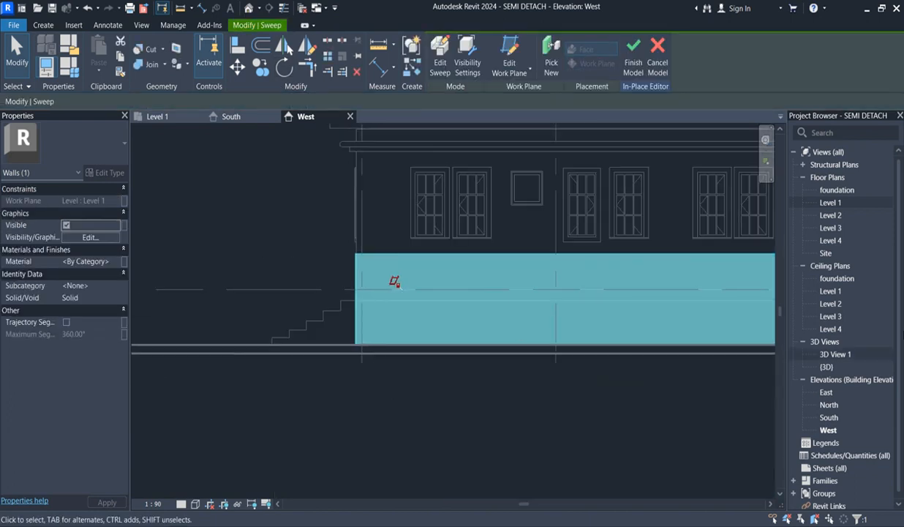
{"action": "scroll", "coordinate": [651, 324], "scroll_direction": "down", "scroll_amount": 2}
{"action": "left_click", "coordinate": [629, 380]}
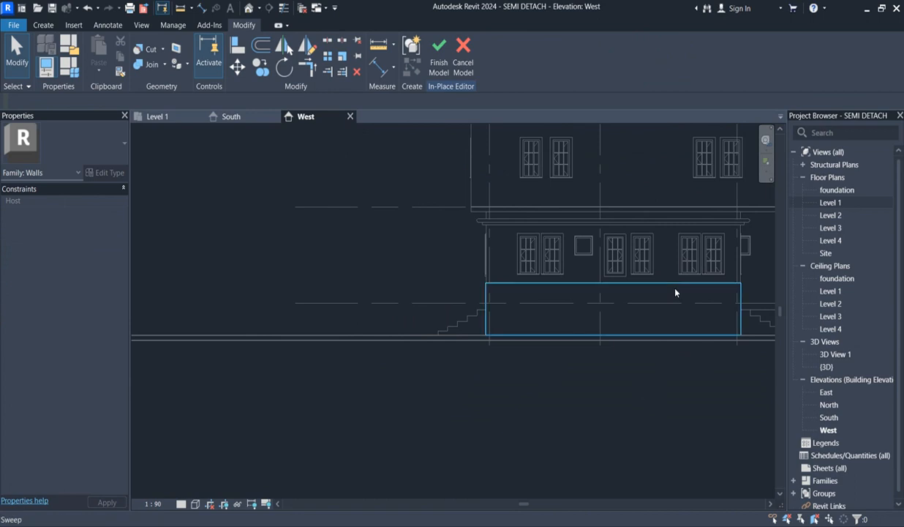
- Copy the base wall sweep onto its own location, using its upper corner at the outer wall face as the reference point
{"action": "left_click", "coordinate": [549, 300]}
{"action": "scroll", "coordinate": [541, 302], "scroll_direction": "up", "scroll_amount": 2}
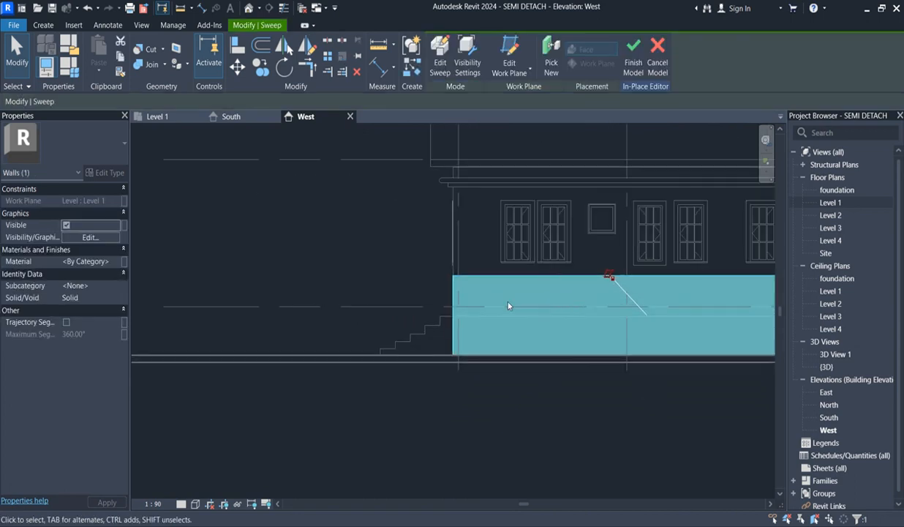
{"action": "left_click", "coordinate": [262, 67]}
{"action": "scroll", "coordinate": [457, 282], "scroll_direction": "up", "scroll_amount": 2}
{"action": "left_click", "coordinate": [451, 275]}
{"action": "scroll", "coordinate": [455, 278], "scroll_direction": "up", "scroll_amount": 2}
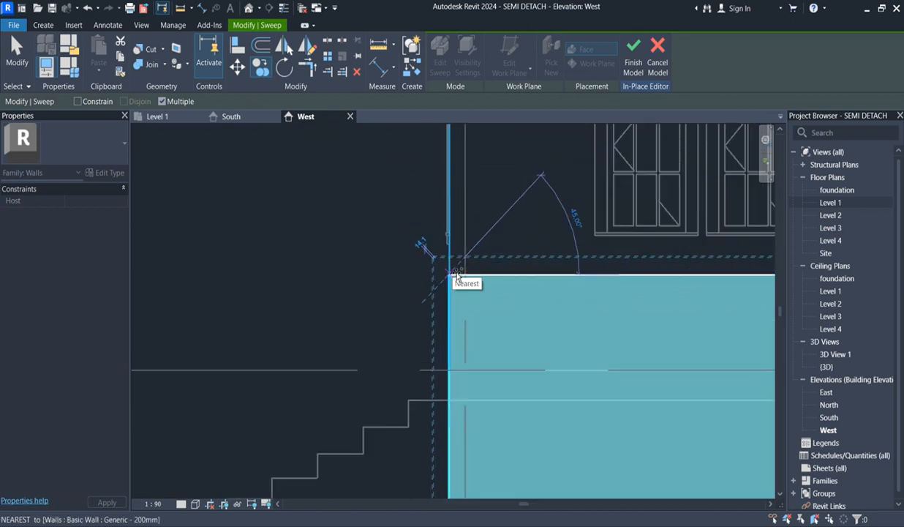
{"action": "key", "text": "Escape"}
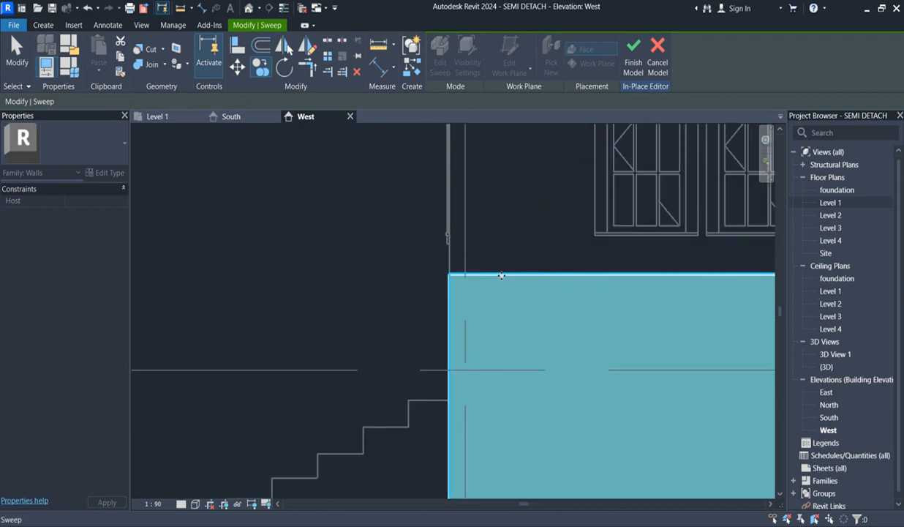
- Edit the copied sweep's profile sketch and delete all lines of its tall, thin rectangle
{"action": "left_click", "coordinate": [438, 73]}
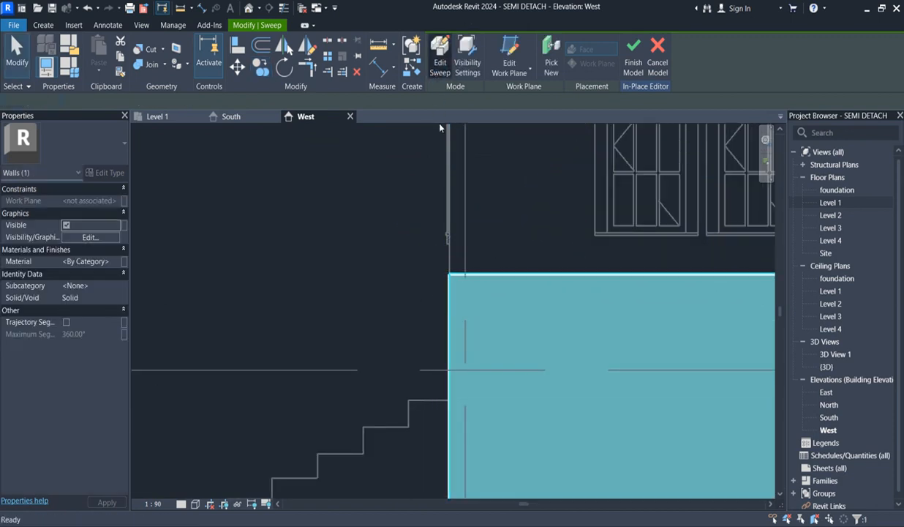
{"action": "left_click", "coordinate": [608, 68]}
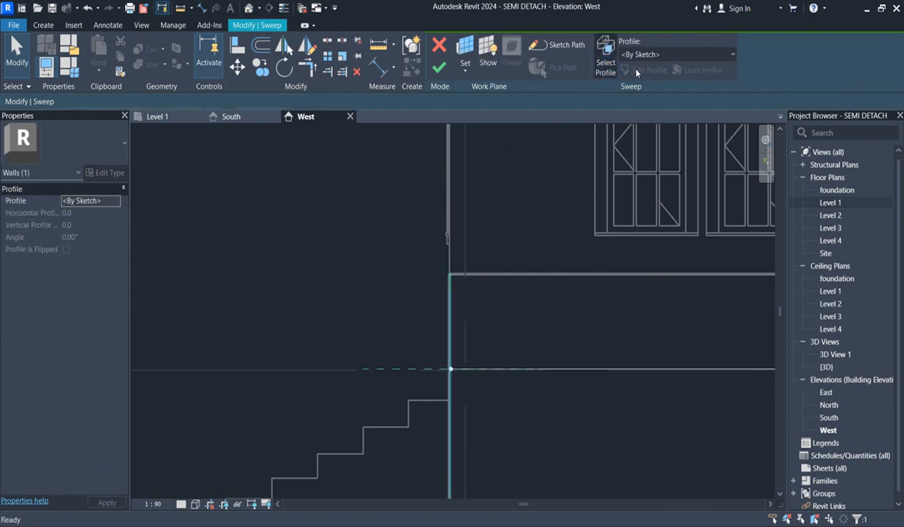
{"action": "left_click", "coordinate": [629, 71]}
{"action": "scroll", "coordinate": [439, 234], "scroll_direction": "down", "scroll_amount": 1}
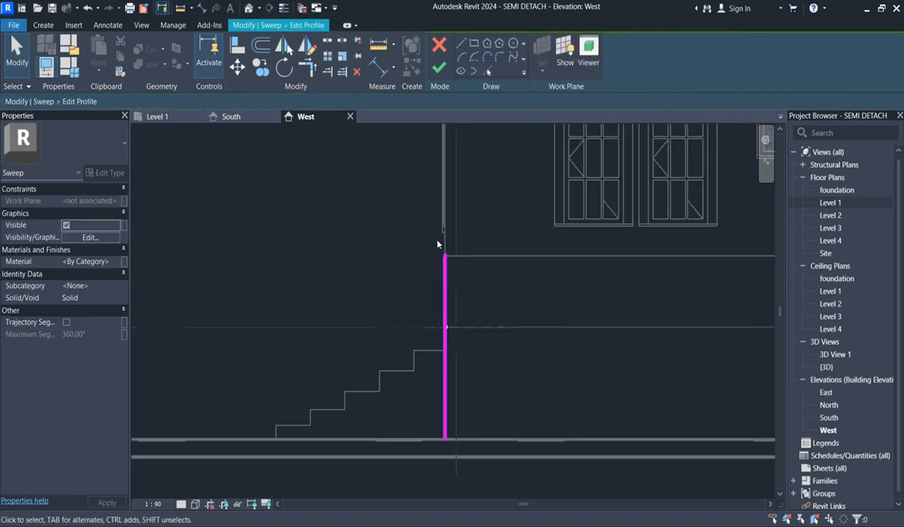
{"action": "scroll", "coordinate": [392, 193], "scroll_direction": "down", "scroll_amount": 2}
{"action": "left_click", "coordinate": [422, 310]}
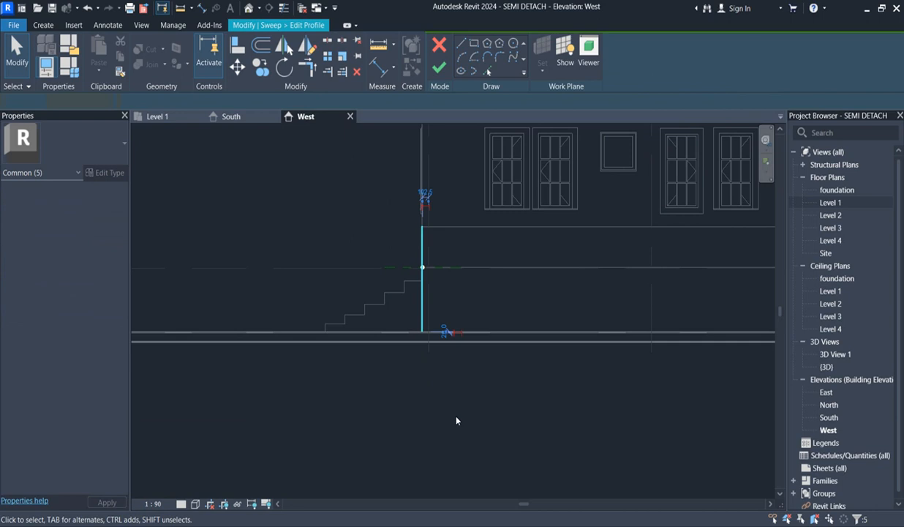
{"action": "key", "text": "Delete"}
{"action": "scroll", "coordinate": [428, 218], "scroll_direction": "up", "scroll_amount": 3}
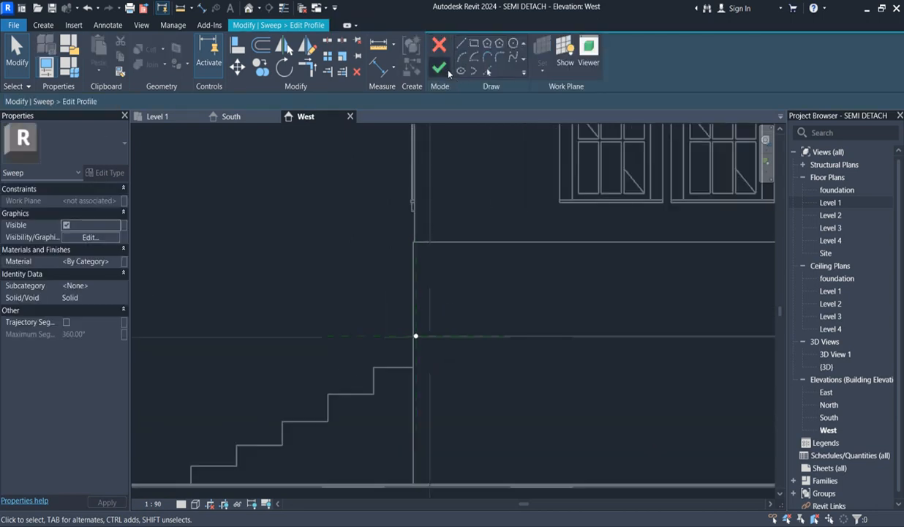
- Draw a closed rectangular profile about 140 mm wide and 120 mm high outward from the wall face, resting at the base sweep's upper edge level
{"action": "left_click", "coordinate": [461, 43]}
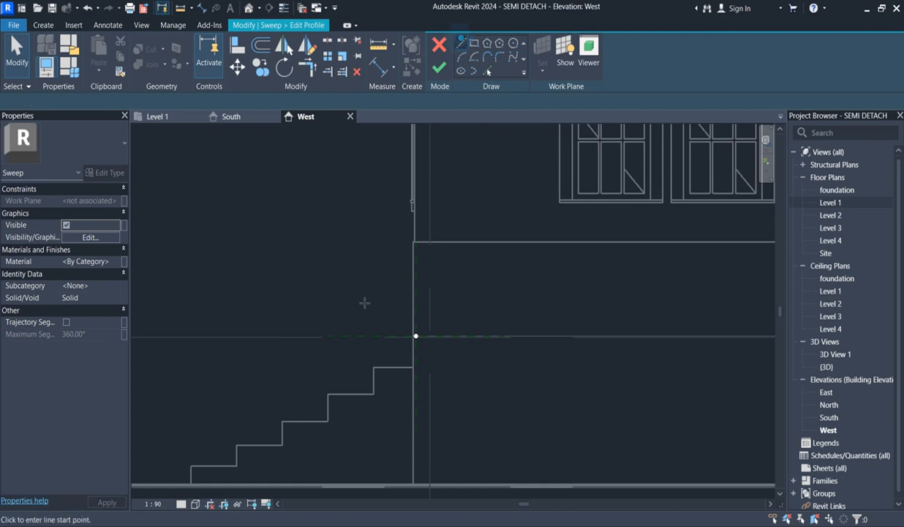
{"action": "scroll", "coordinate": [416, 241], "scroll_direction": "up", "scroll_amount": 2}
{"action": "left_click", "coordinate": [414, 245]}
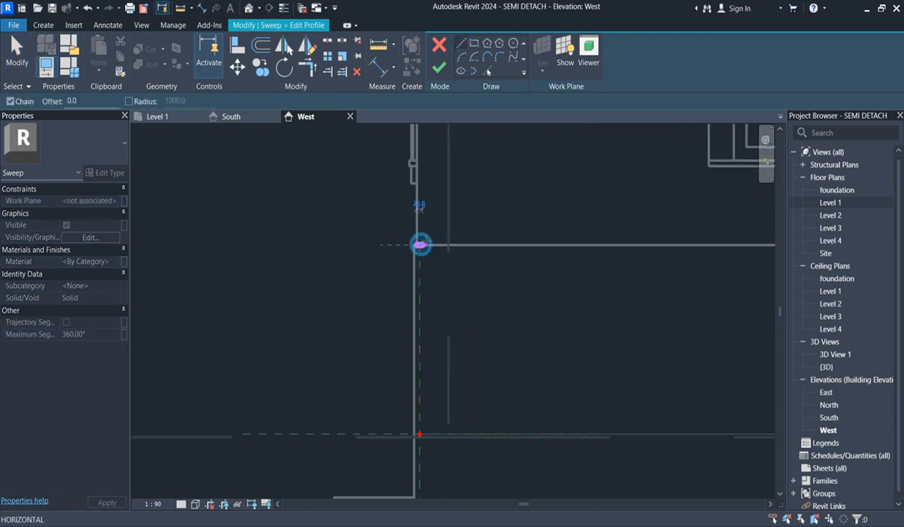
{"action": "left_click", "coordinate": [415, 210]}
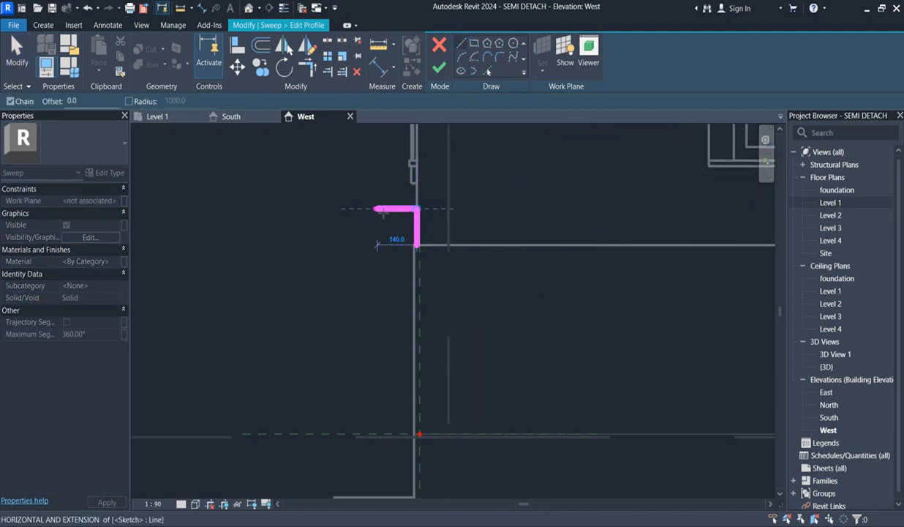
{"action": "left_click", "coordinate": [377, 210]}
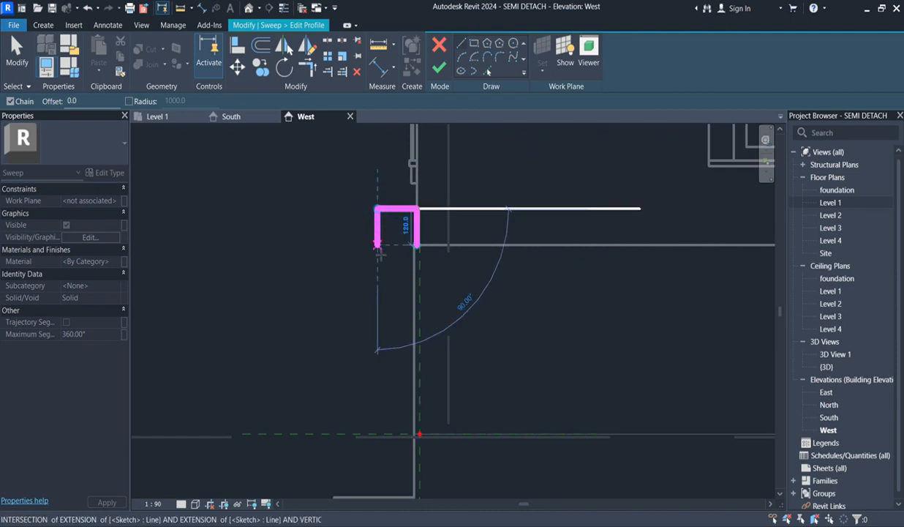
{"action": "left_click", "coordinate": [375, 248]}
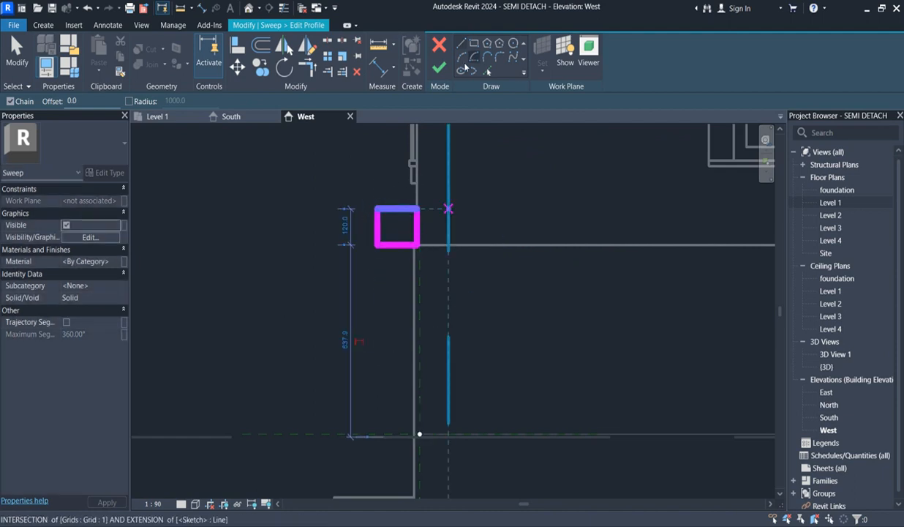
- Draw an arc bulging outward from the rectangle's outer edge, starting and ending slightly inside its two corners
{"action": "scroll", "coordinate": [398, 212], "scroll_direction": "up", "scroll_amount": 1}
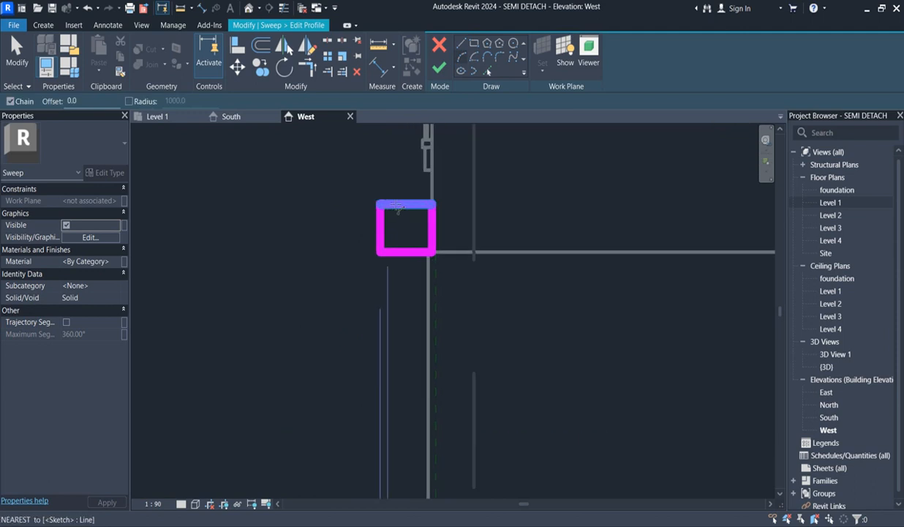
{"action": "scroll", "coordinate": [407, 214], "scroll_direction": "up", "scroll_amount": 2}
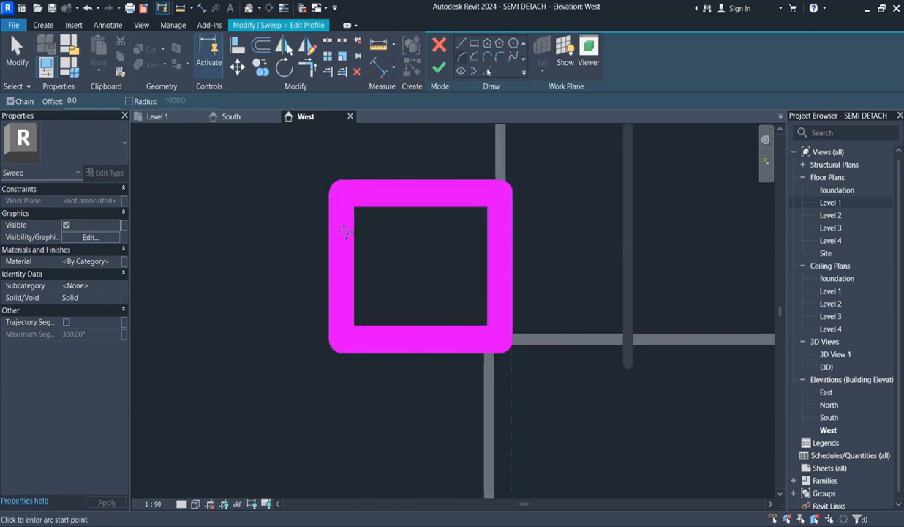
{"action": "left_click", "coordinate": [344, 222]}
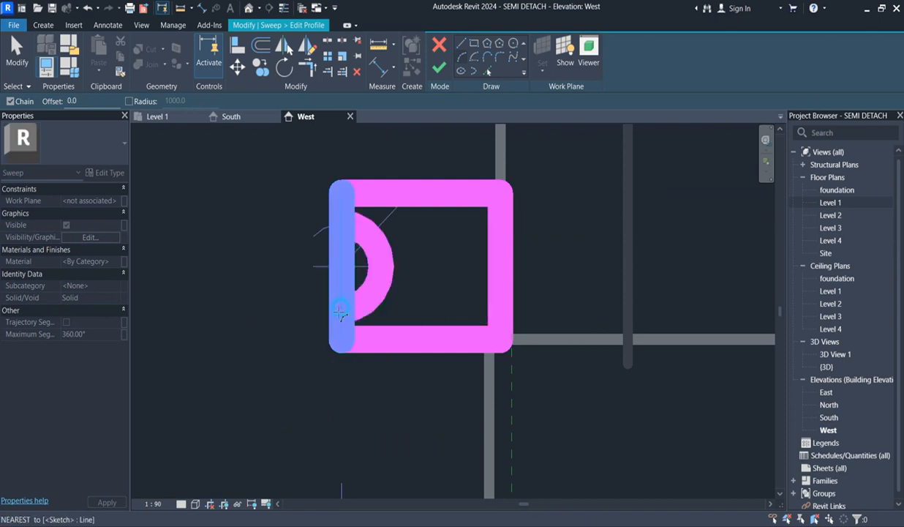
{"action": "left_click", "coordinate": [343, 312]}
{"action": "left_click", "coordinate": [299, 274]}
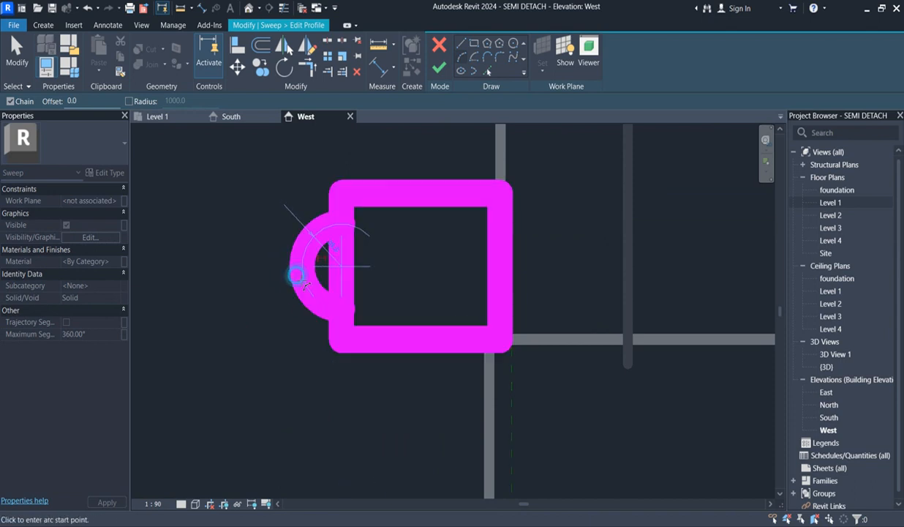
- Split the profile's outer vertical edge at its midpoint and trim both halves to the ends of the arc
{"action": "left_click", "coordinate": [327, 41]}
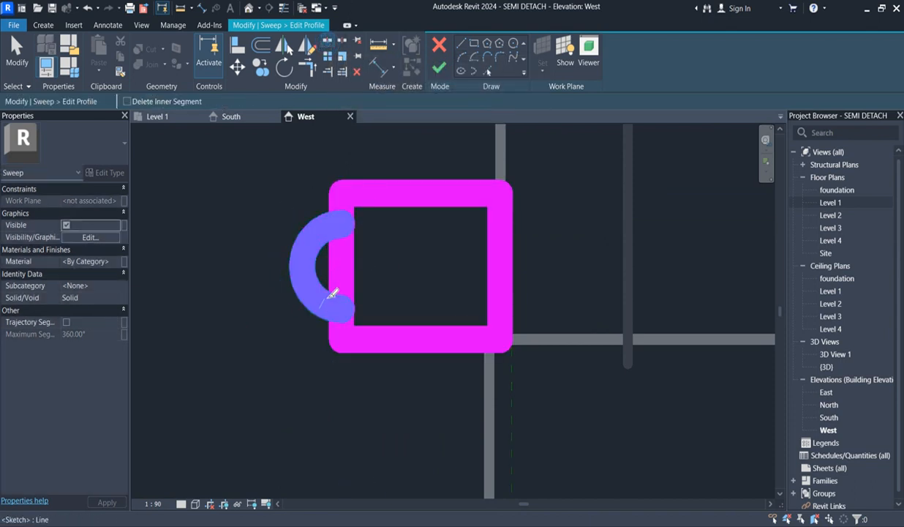
{"action": "key", "text": "Escape"}
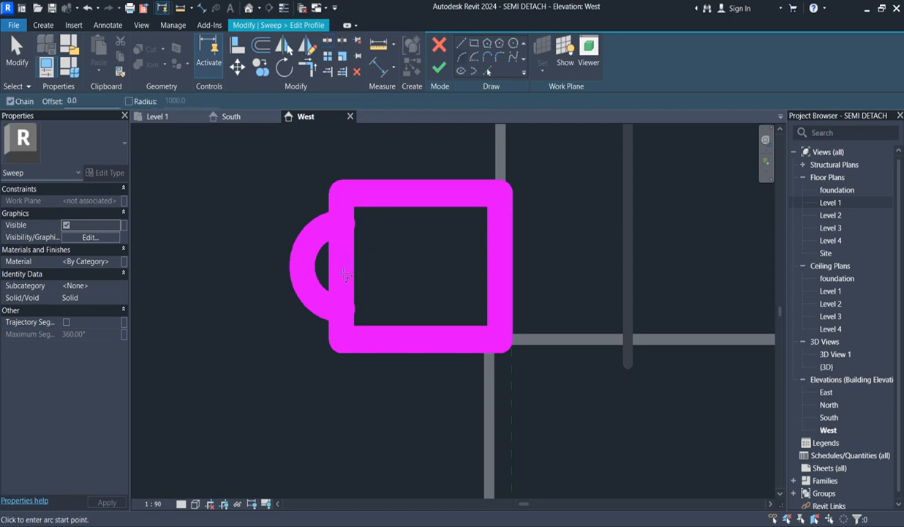
{"action": "left_click", "coordinate": [331, 41]}
{"action": "left_click", "coordinate": [342, 264]}
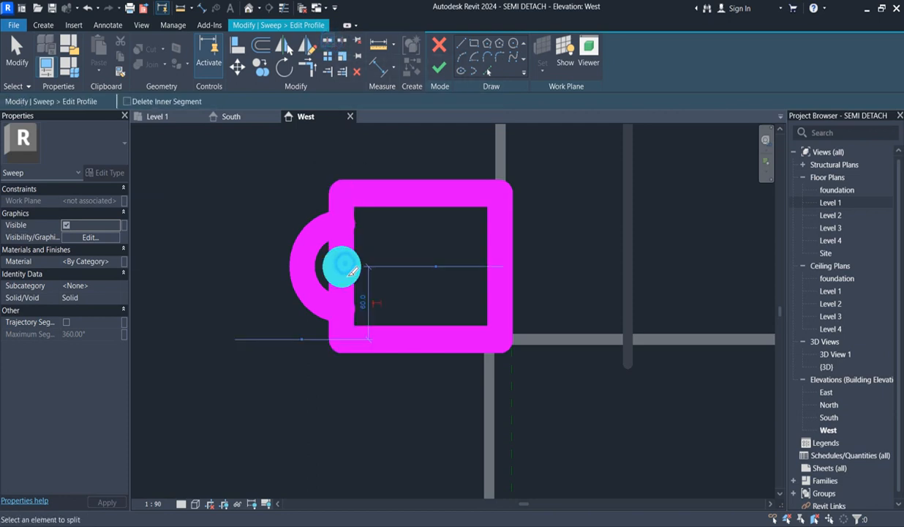
{"action": "left_click", "coordinate": [308, 68]}
{"action": "left_click", "coordinate": [311, 241]}
{"action": "left_click", "coordinate": [341, 205]}
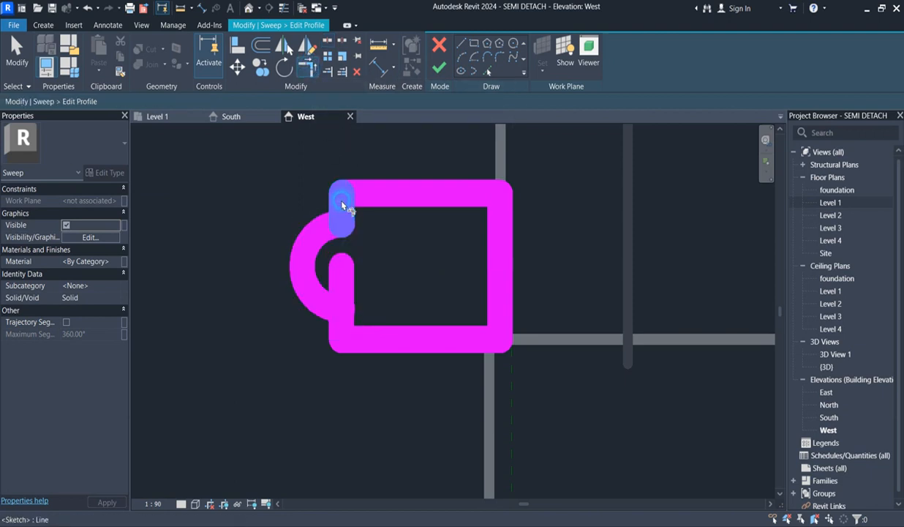
{"action": "left_click", "coordinate": [319, 303]}
{"action": "left_click", "coordinate": [330, 316]}
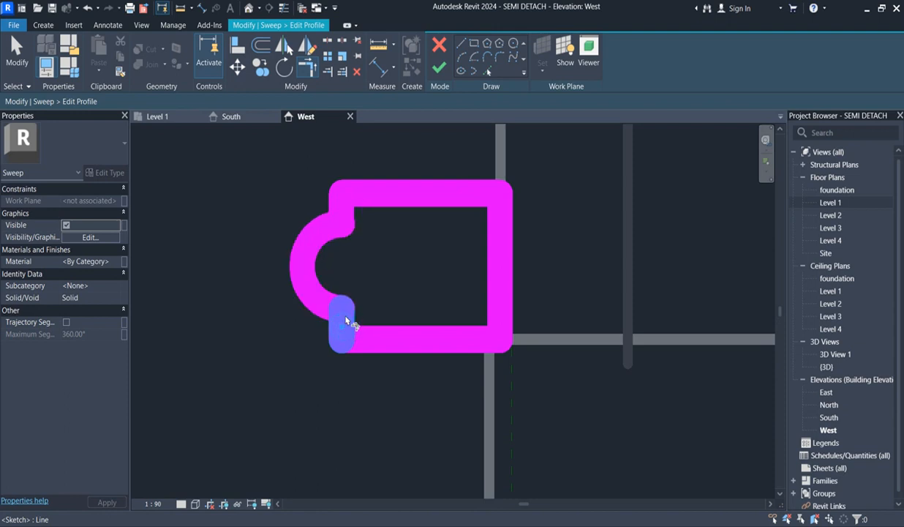
- Finish the rounded moulding profile and complete the copied sweep
{"action": "scroll", "coordinate": [343, 315], "scroll_direction": "down", "scroll_amount": 2}
{"action": "left_click", "coordinate": [439, 71]}
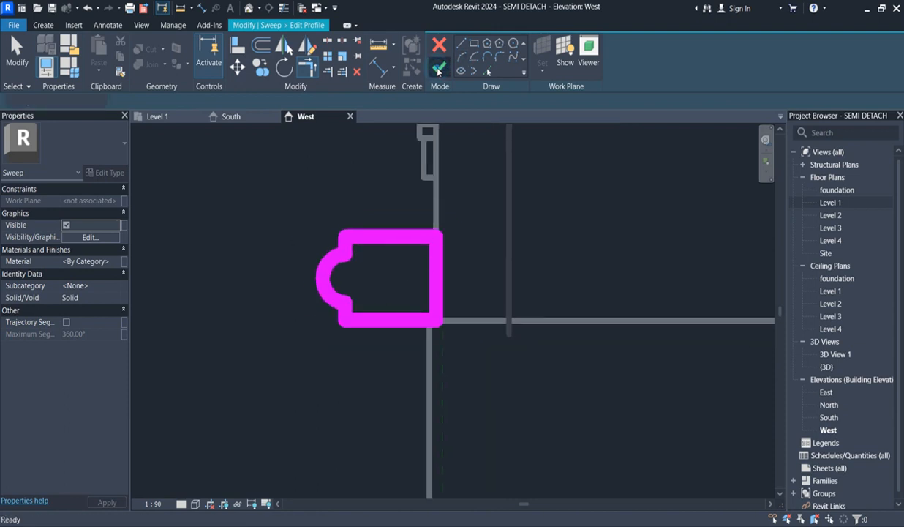
{"action": "left_click", "coordinate": [439, 69]}
- Select the thin cladding sweep below the rounded moulding and open the material choice for it
{"action": "scroll", "coordinate": [361, 252], "scroll_direction": "down", "scroll_amount": 6}
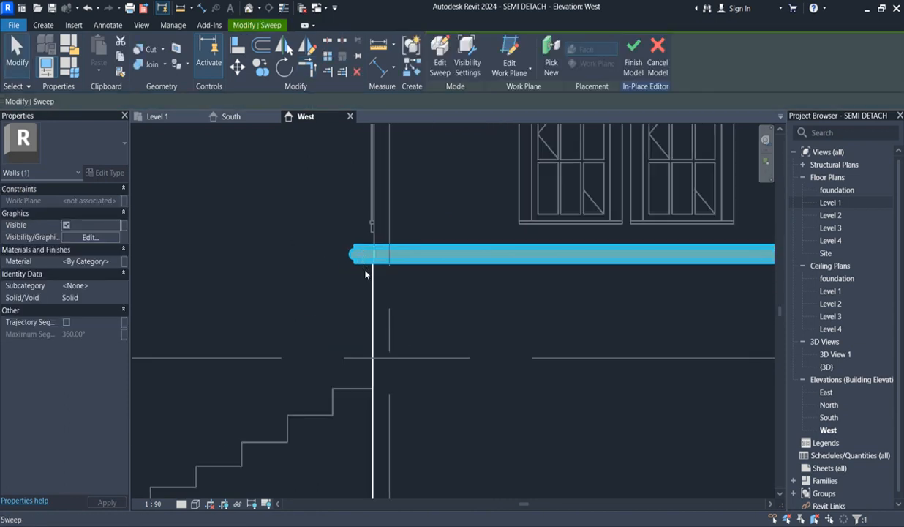
{"action": "middle_click_drag", "start_coordinate": [378, 296], "coordinate": [370, 279]}
{"action": "left_click", "coordinate": [365, 276]}
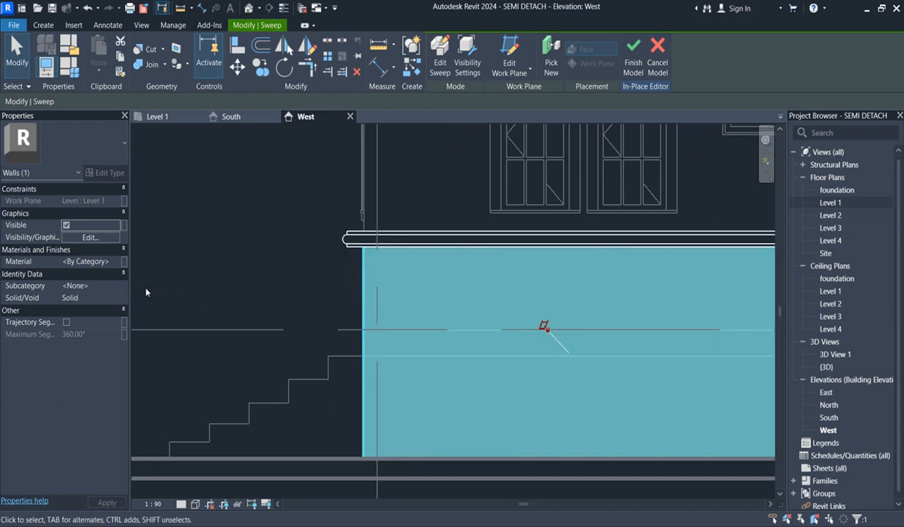
{"action": "left_click", "coordinate": [116, 262]}
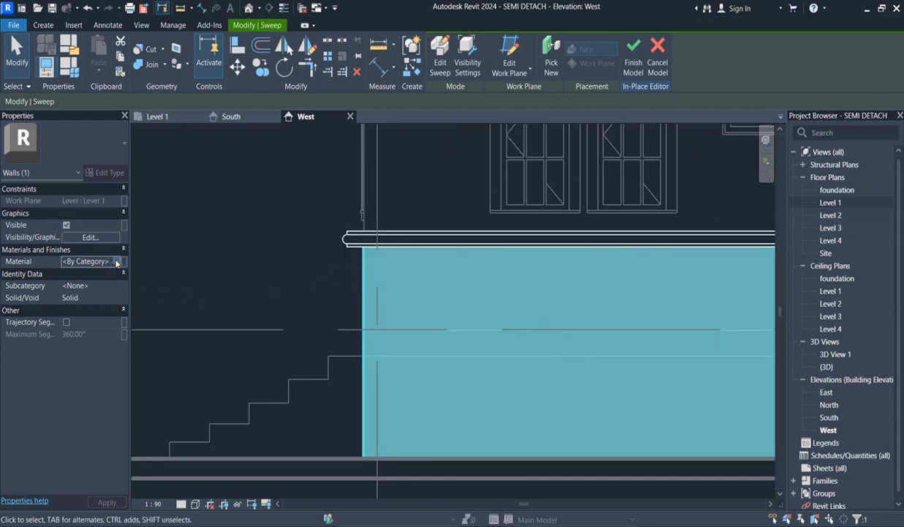
{"action": "left_click", "coordinate": [116, 262]}
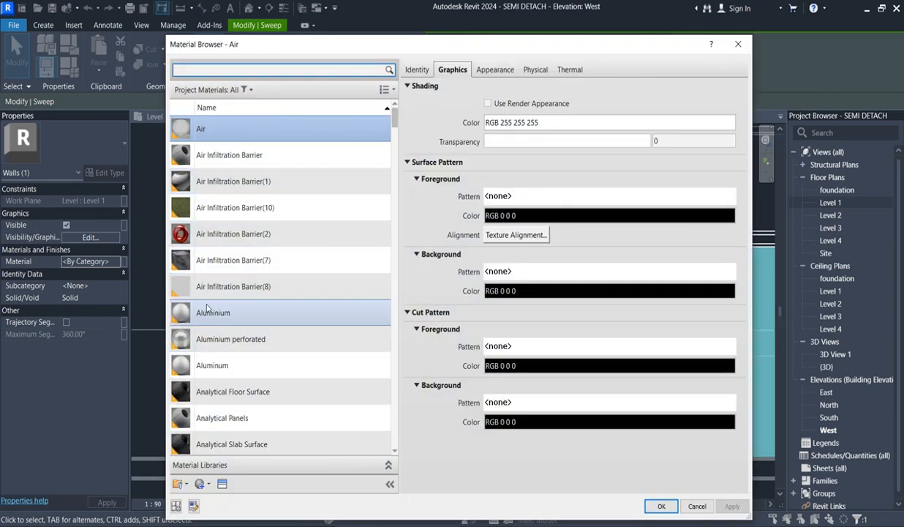
- Duplicate the Default Wall(4) project material together with its assets
{"action": "left_click_drag", "start_coordinate": [394, 115], "coordinate": [393, 406]}
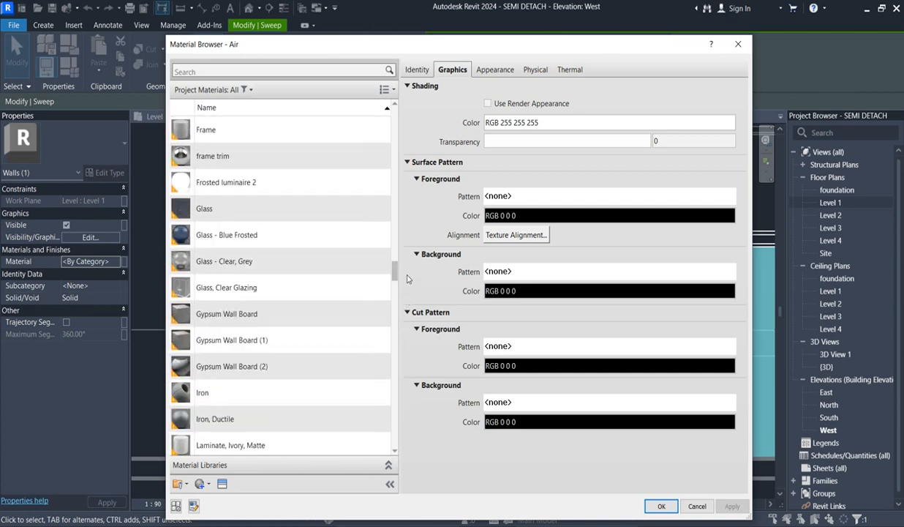
{"action": "scroll", "coordinate": [408, 225], "scroll_direction": "up", "scroll_amount": 1}
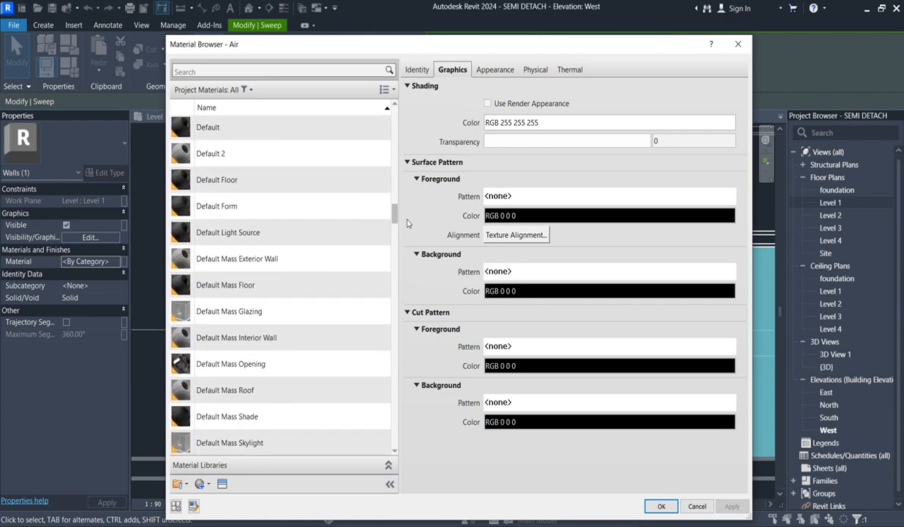
{"action": "scroll", "coordinate": [407, 223], "scroll_direction": "down", "scroll_amount": 5}
{"action": "scroll", "coordinate": [408, 234], "scroll_direction": "down", "scroll_amount": 4}
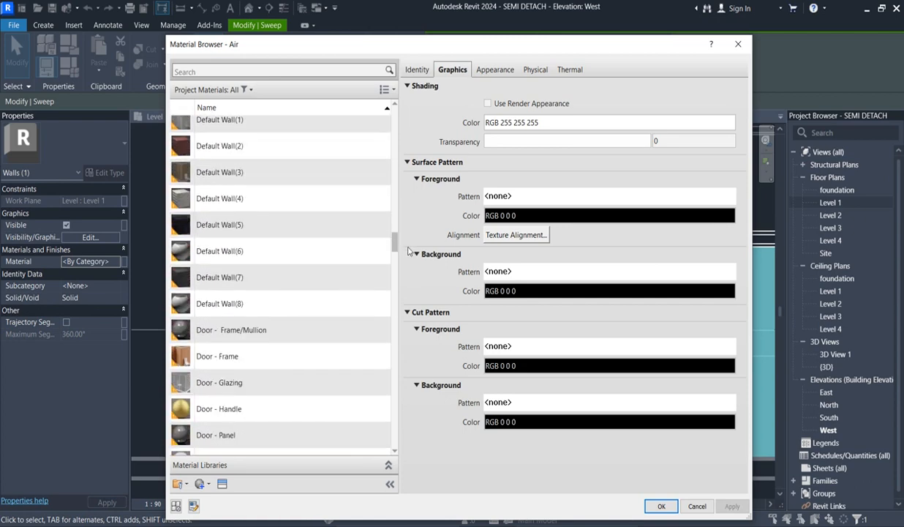
{"action": "mouse_move", "coordinate": [409, 247]}
{"action": "left_mouse_down"}
{"action": "mouse_move", "coordinate": [407, 204]}
{"action": "mouse_move", "coordinate": [407, 251]}
{"action": "left_mouse_up"}
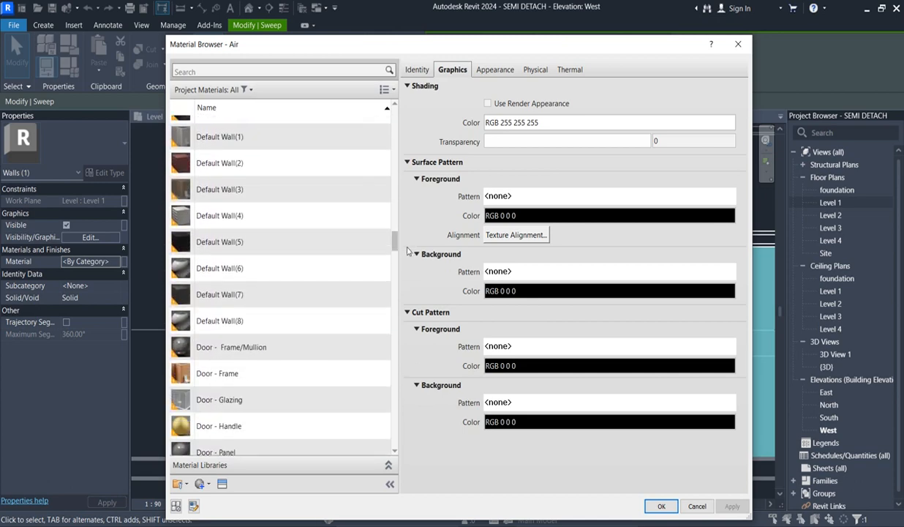
{"action": "left_click", "coordinate": [233, 217]}
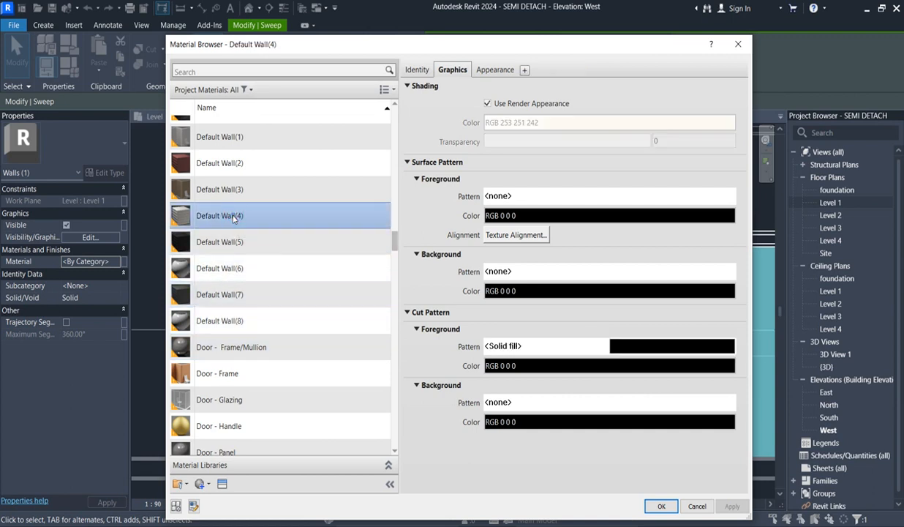
{"action": "left_click", "coordinate": [487, 68]}
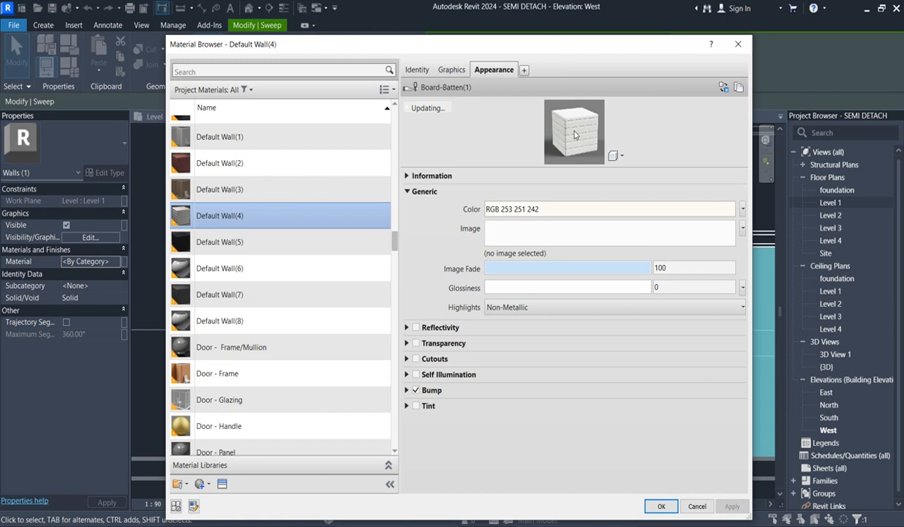
{"action": "right_click", "coordinate": [216, 213]}
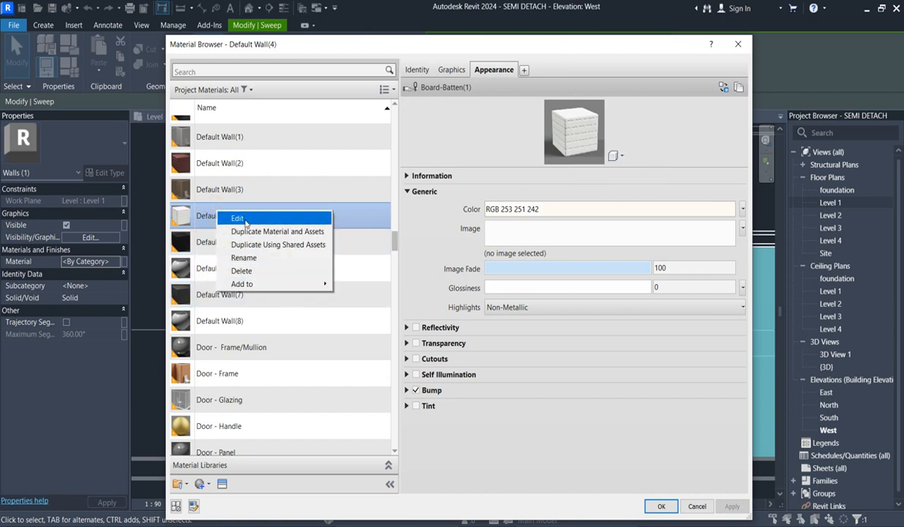
{"action": "left_click", "coordinate": [288, 231]}
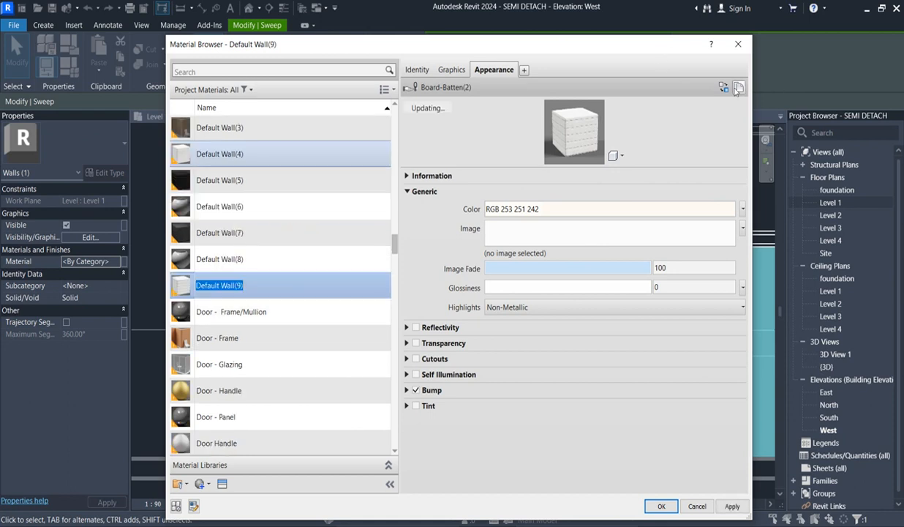
- Replace the duplicated material's appearance asset with Ship-Lap from the Siding category of the Appearance Library
{"action": "left_click", "coordinate": [722, 89]}
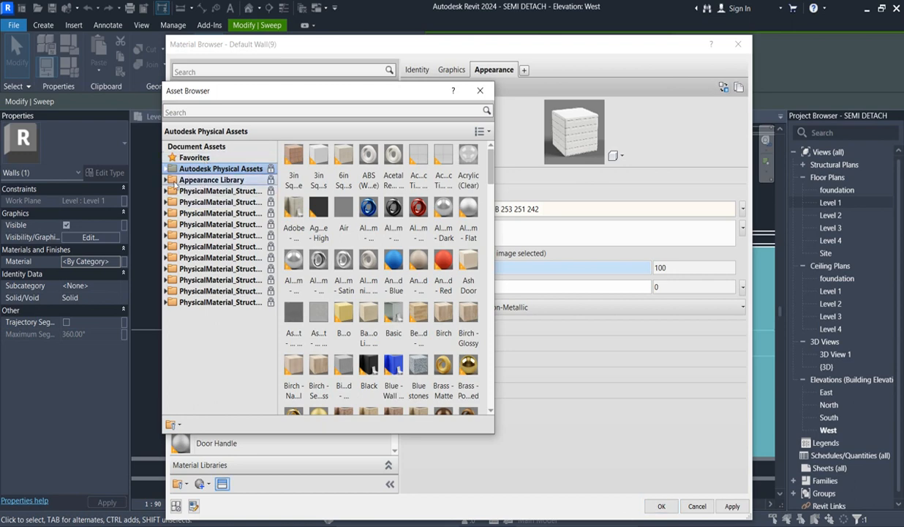
{"action": "left_click", "coordinate": [187, 182]}
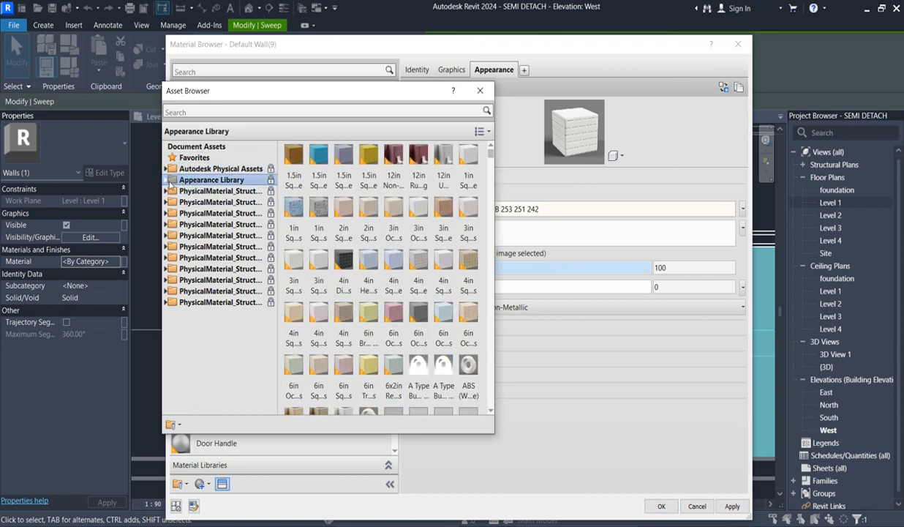
{"action": "left_click", "coordinate": [170, 180]}
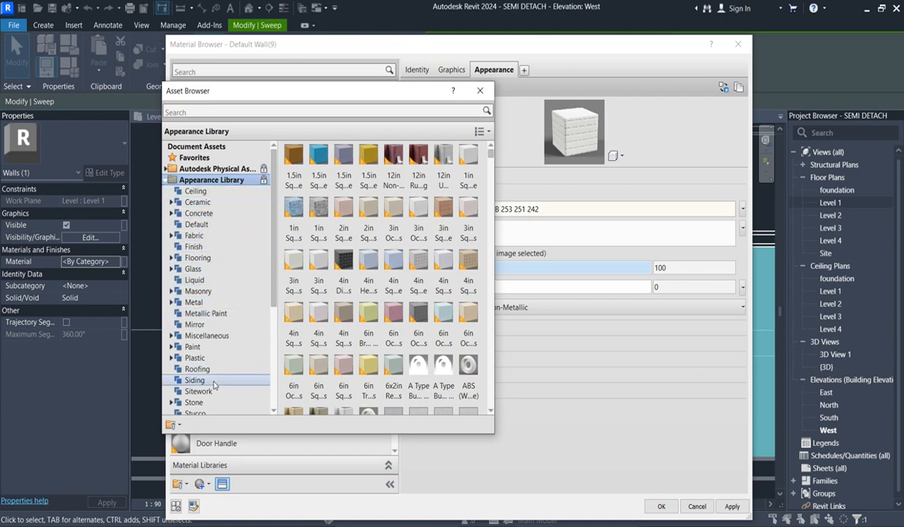
{"action": "scroll", "coordinate": [219, 370], "scroll_direction": "down", "scroll_amount": 2}
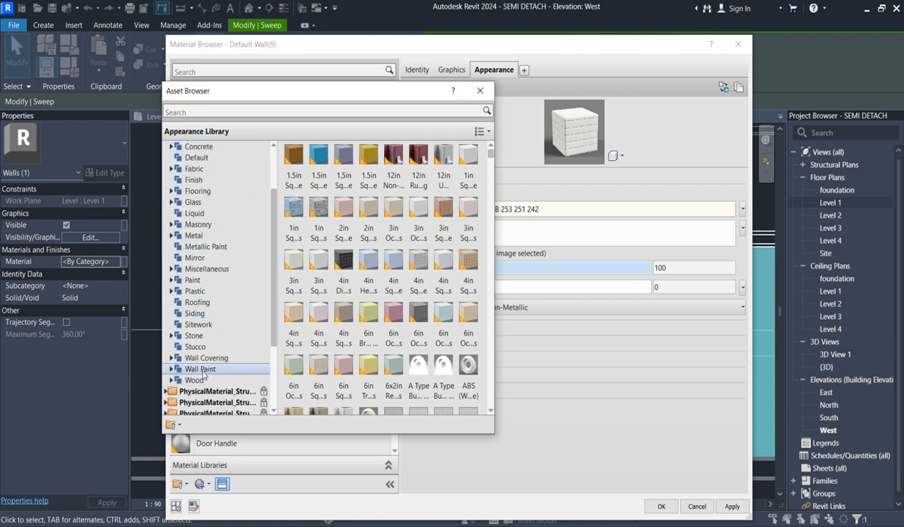
{"action": "left_click", "coordinate": [204, 373]}
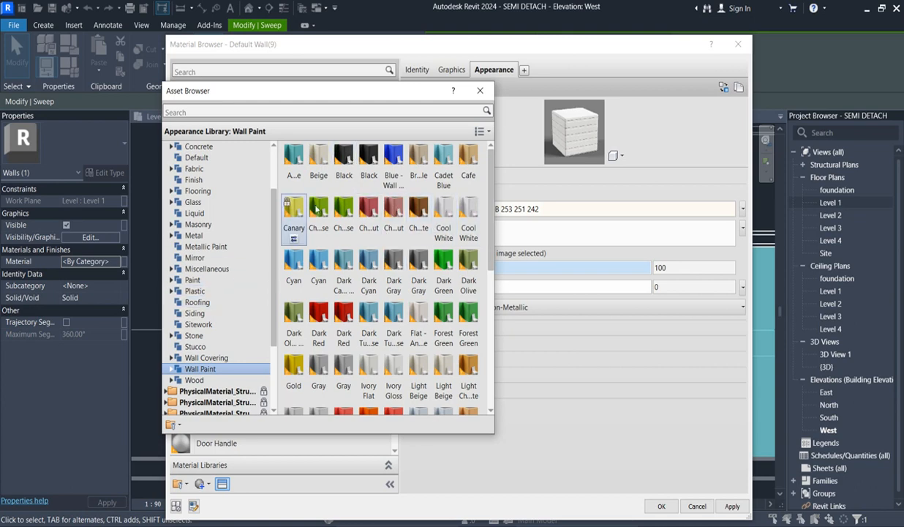
{"action": "left_click", "coordinate": [187, 313]}
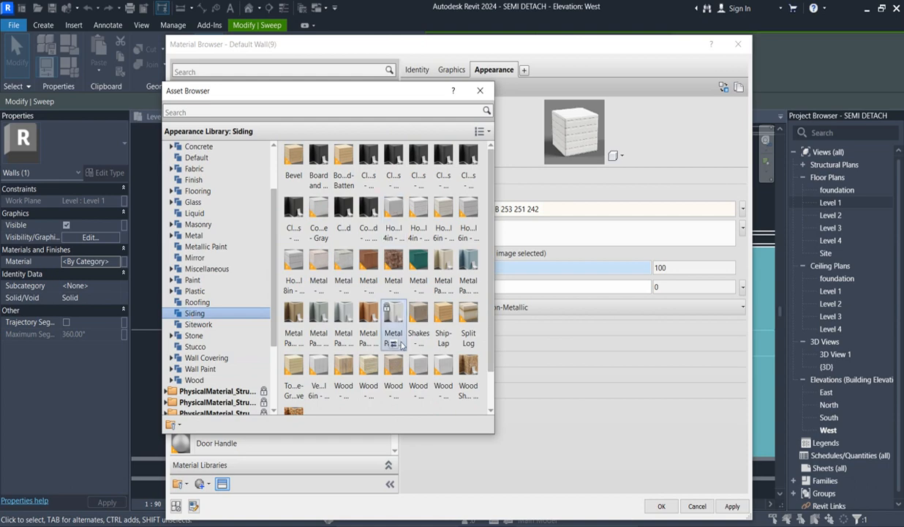
{"action": "scroll", "coordinate": [399, 351], "scroll_direction": "down", "scroll_amount": 1}
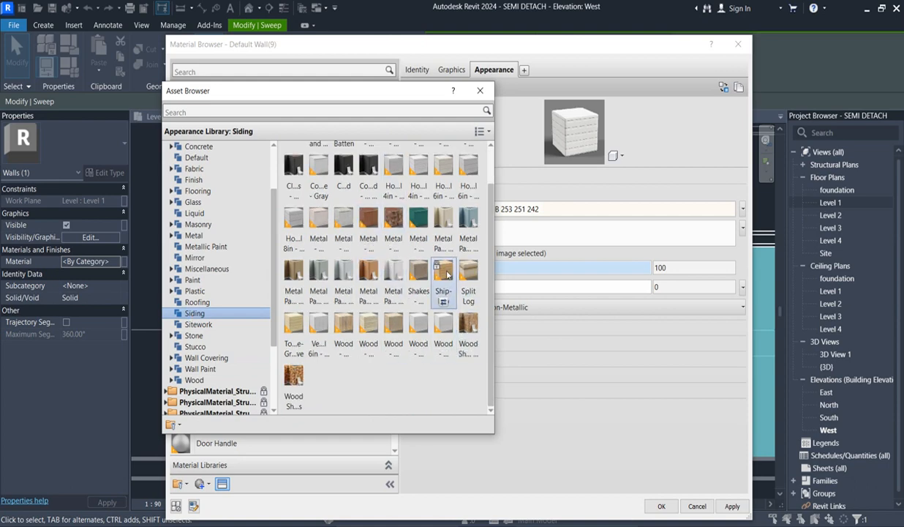
{"action": "double_click", "coordinate": [444, 272]}
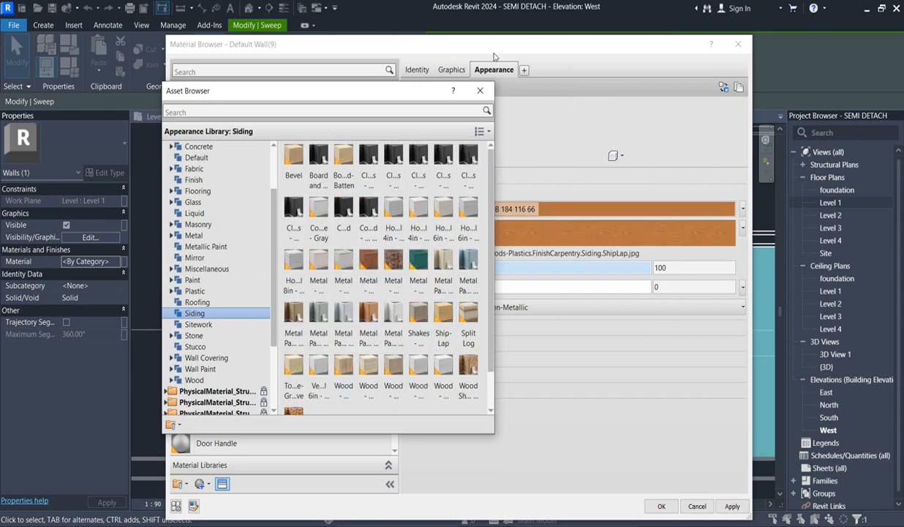
{"action": "left_click", "coordinate": [480, 90]}
- Remove the Ship-Lap appearance's image, set its color to dark brown RGB 102 64 36, and accept the material for the cladding sweep
{"action": "right_click", "coordinate": [541, 233]}
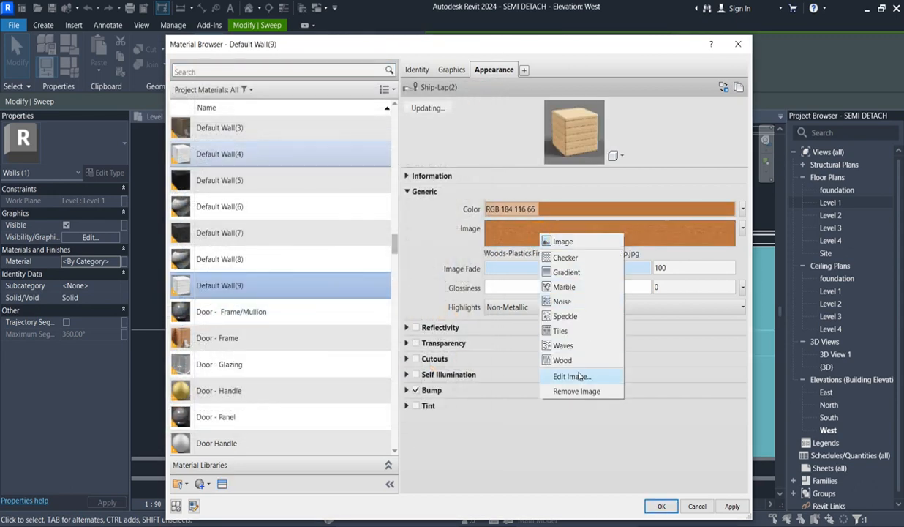
{"action": "left_click", "coordinate": [576, 391]}
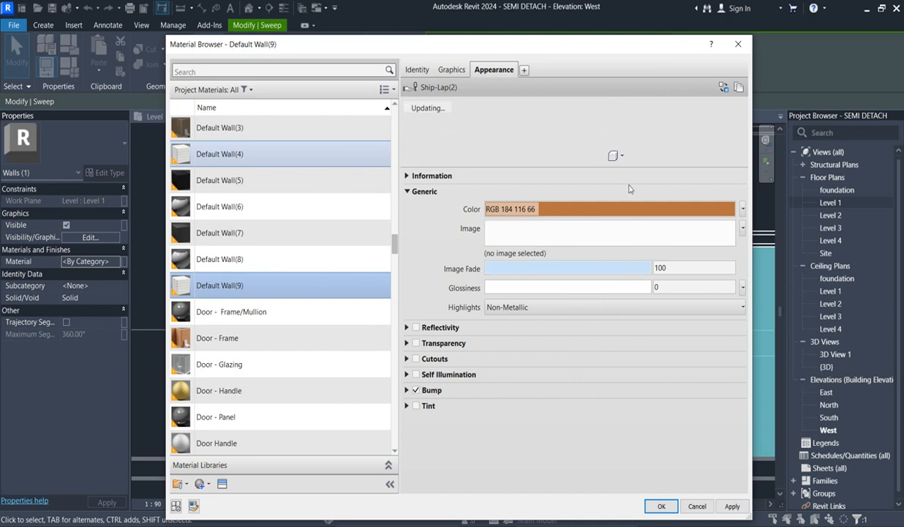
{"action": "left_click", "coordinate": [634, 214]}
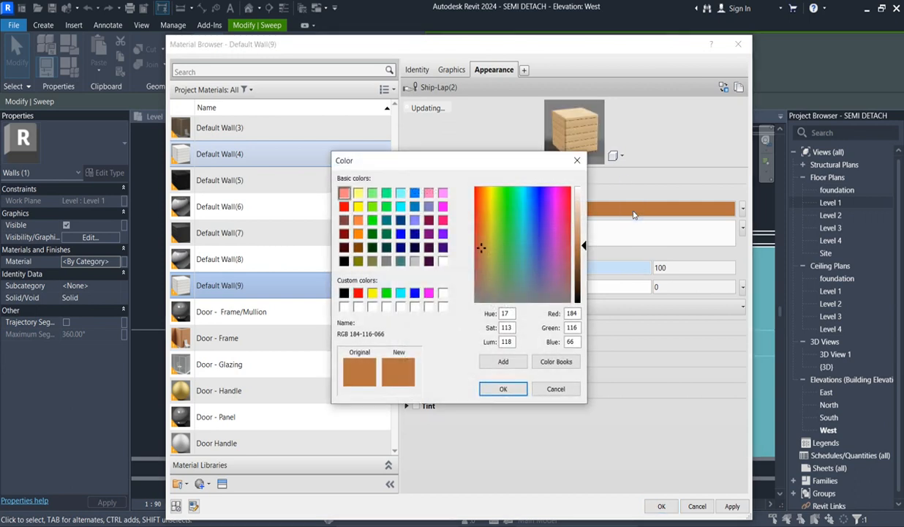
{"action": "left_click", "coordinate": [580, 273]}
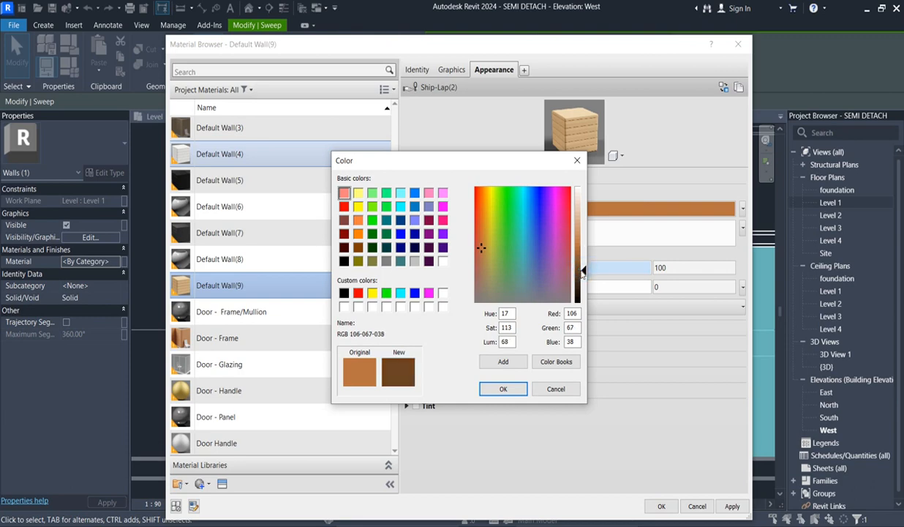
{"action": "left_click_drag", "start_coordinate": [583, 271], "coordinate": [583, 272]}
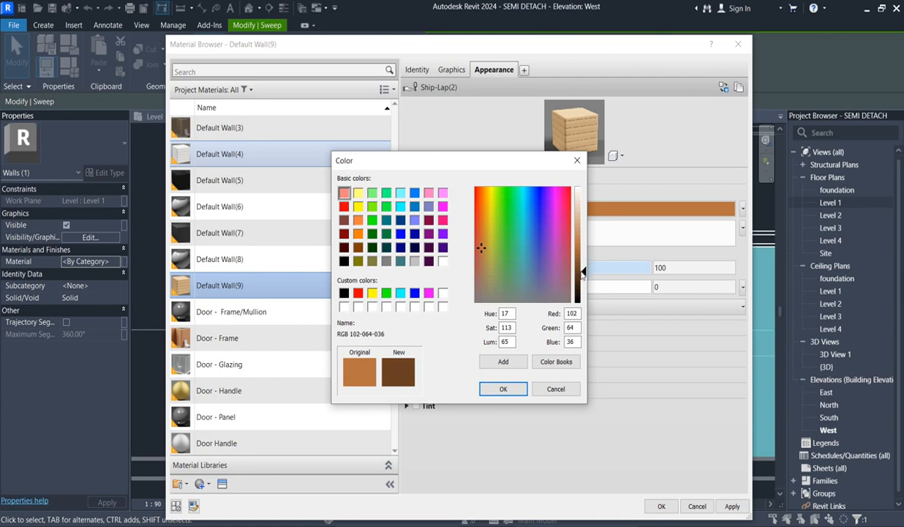
{"action": "left_click", "coordinate": [503, 390]}
{"action": "left_click", "coordinate": [662, 506]}
{"action": "left_click", "coordinate": [252, 165]}
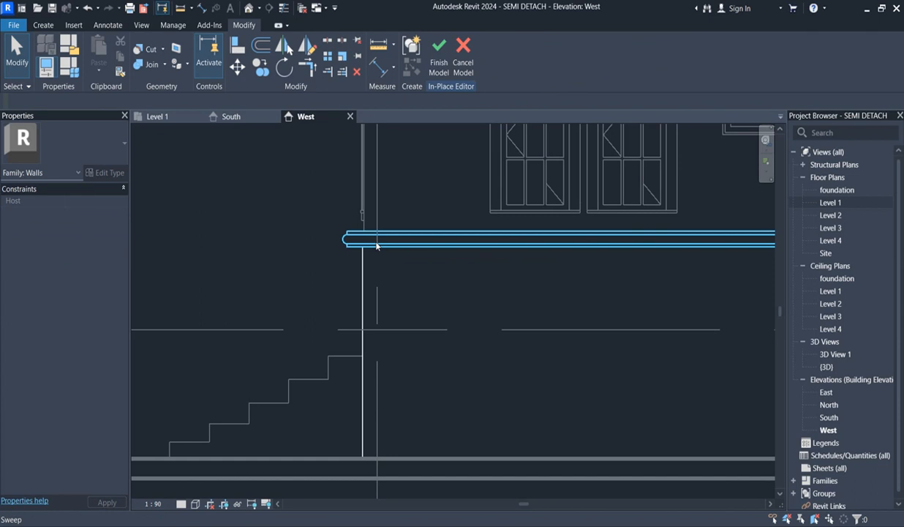
- Set the foreground surface pattern of the cladding sweep's material to the 50mm horizontal model pattern
{"action": "left_click", "coordinate": [365, 267]}
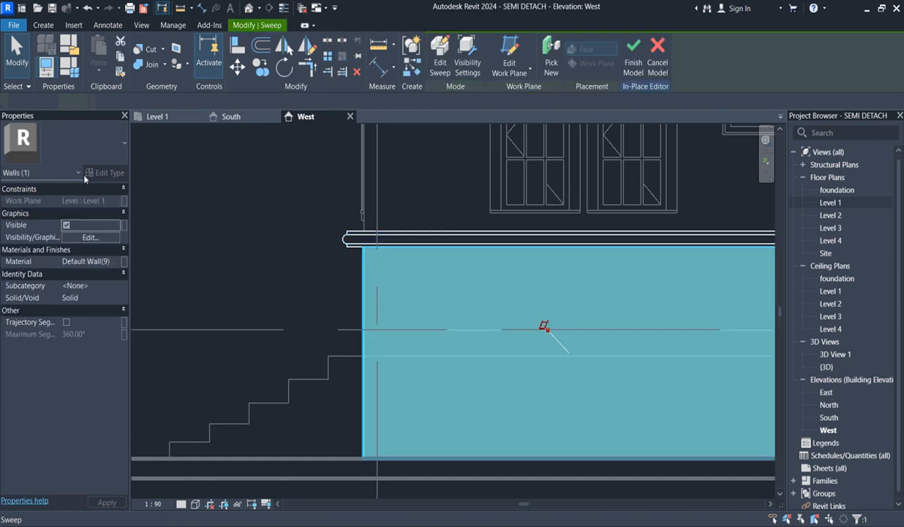
{"action": "left_click", "coordinate": [120, 264]}
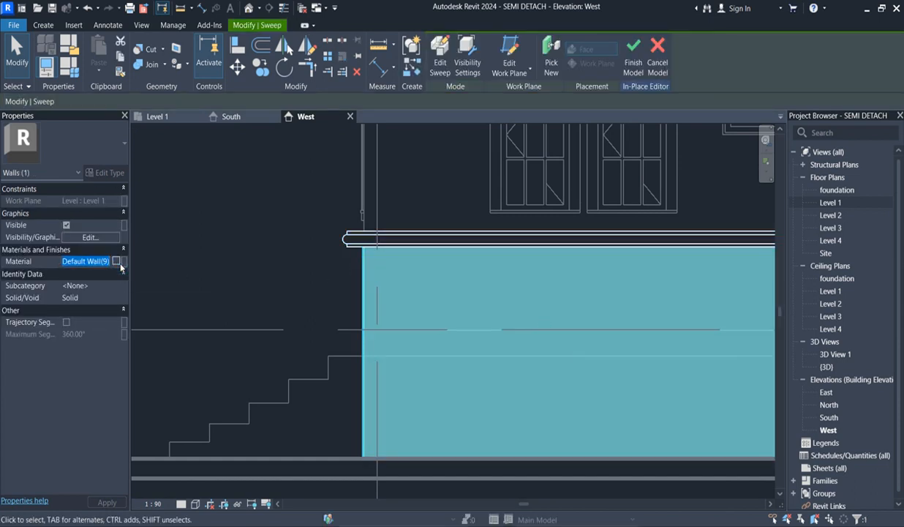
{"action": "left_click", "coordinate": [186, 262]}
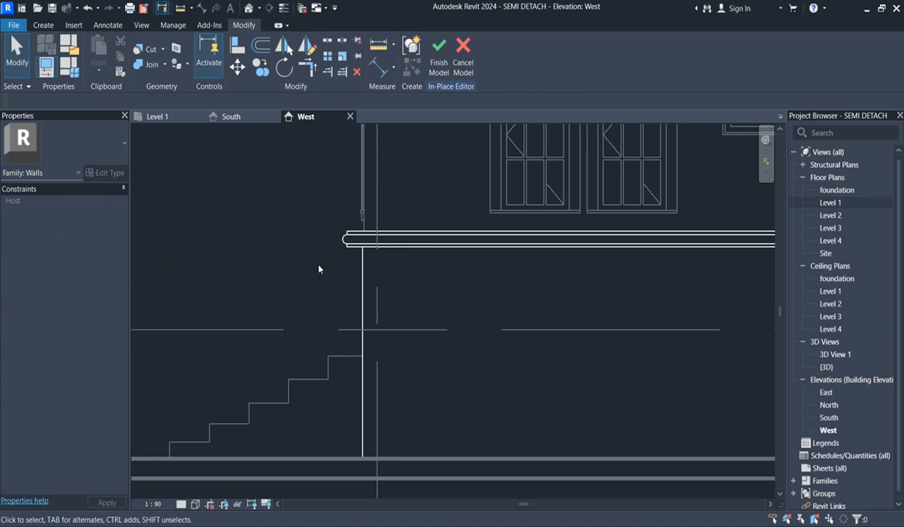
{"action": "left_click", "coordinate": [364, 280]}
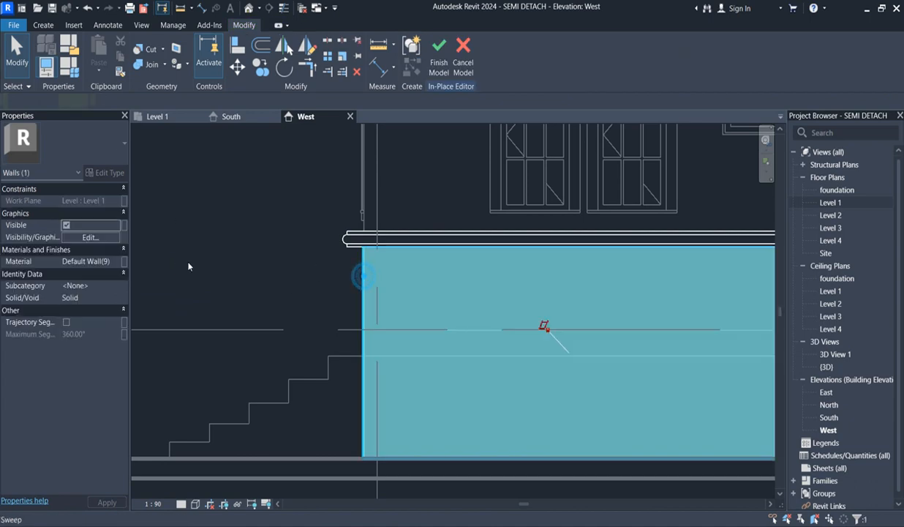
{"action": "left_click", "coordinate": [122, 262]}
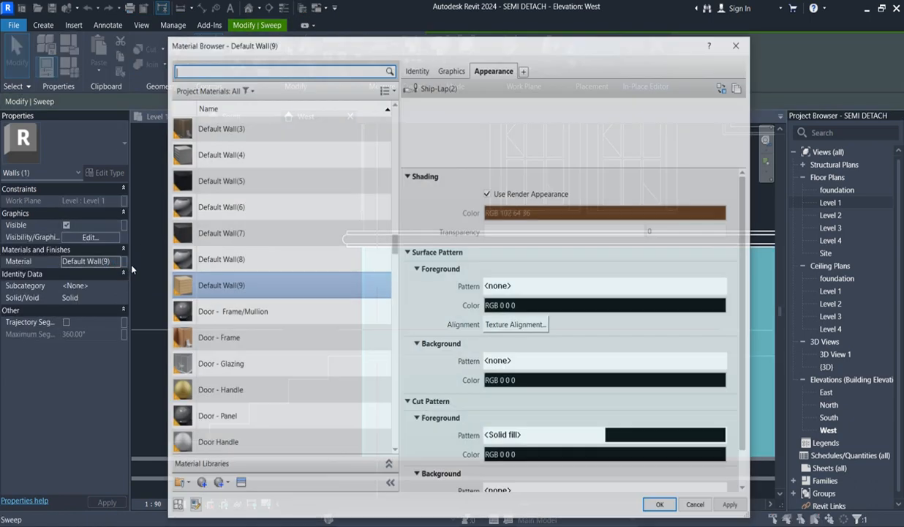
{"action": "left_click", "coordinate": [451, 70]}
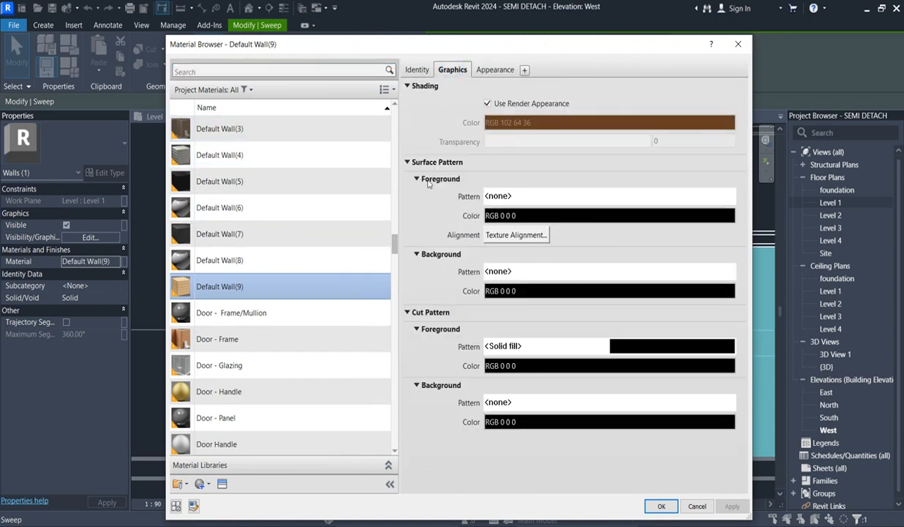
{"action": "left_click", "coordinate": [525, 196]}
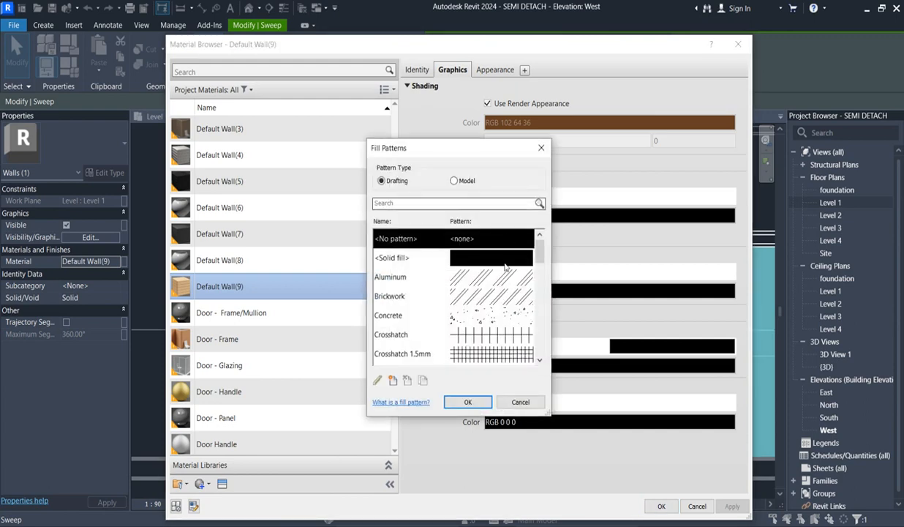
{"action": "left_click", "coordinate": [454, 181]}
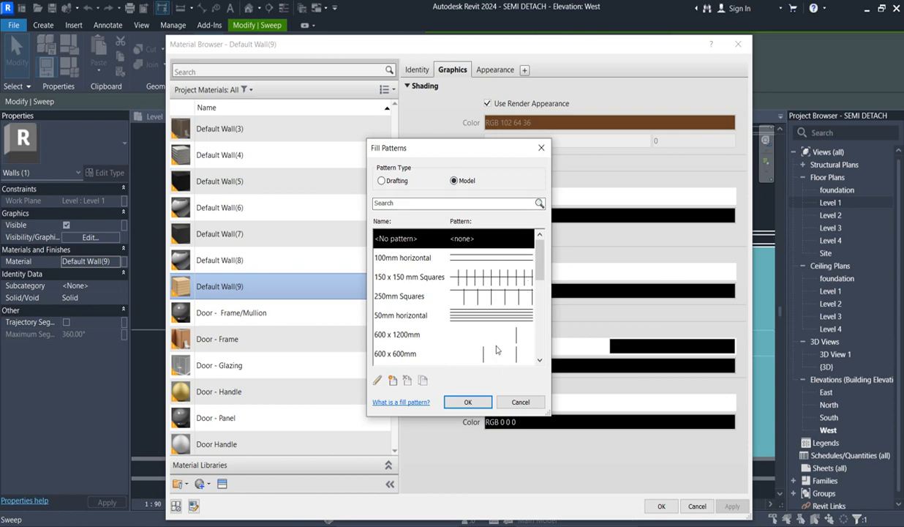
{"action": "left_click", "coordinate": [504, 317]}
{"action": "left_click", "coordinate": [469, 403]}
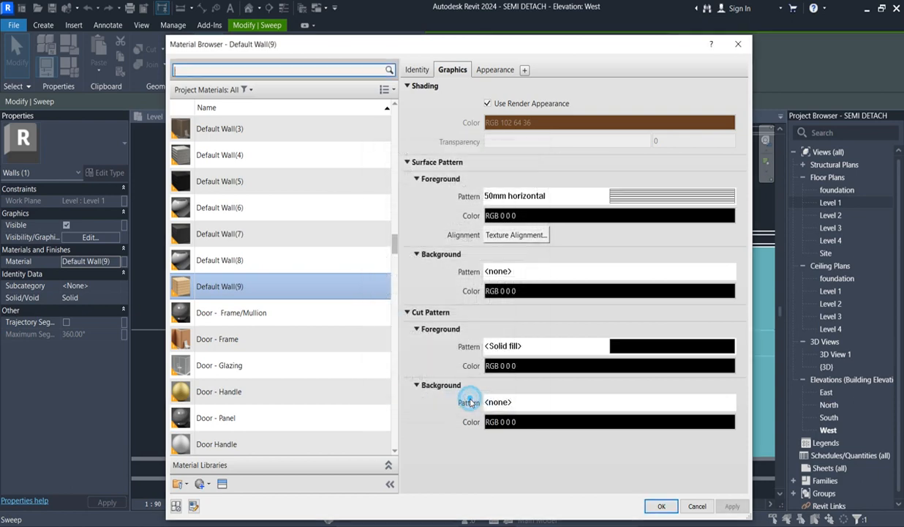
- Accept the Default Wall(9) material for the cladding sweep and deselect it
{"action": "left_click", "coordinate": [661, 506]}
{"action": "left_click", "coordinate": [289, 295]}
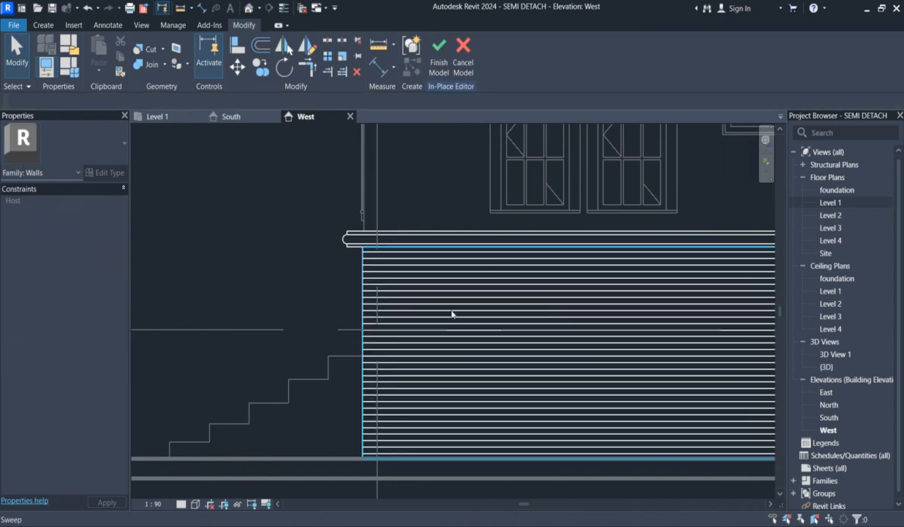
{"action": "scroll", "coordinate": [430, 264], "scroll_direction": "down", "scroll_amount": 3}
{"action": "scroll", "coordinate": [430, 264], "scroll_direction": "up", "scroll_amount": 3}
- Assign the Default Wall(8) material with the Ice White appearance to the rounded moulding sweep
{"action": "left_click", "coordinate": [430, 265]}
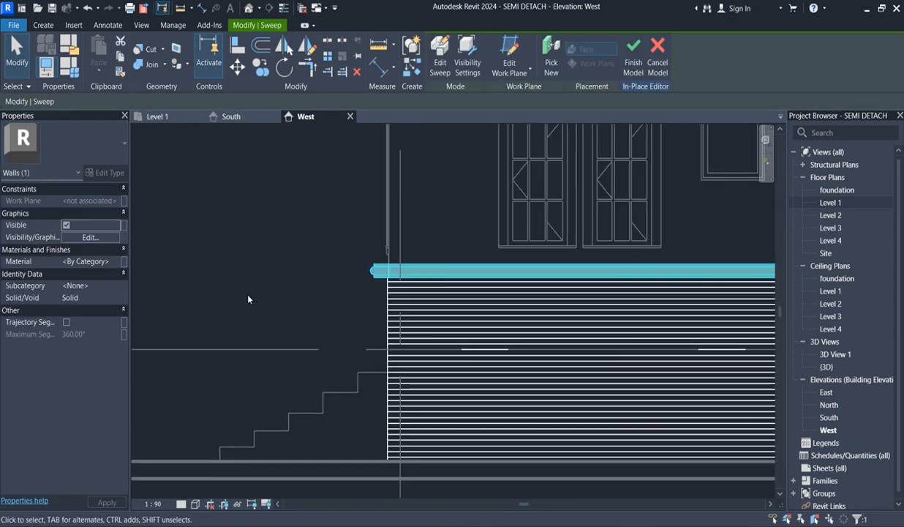
{"action": "left_click", "coordinate": [115, 261]}
{"action": "left_click", "coordinate": [117, 261]}
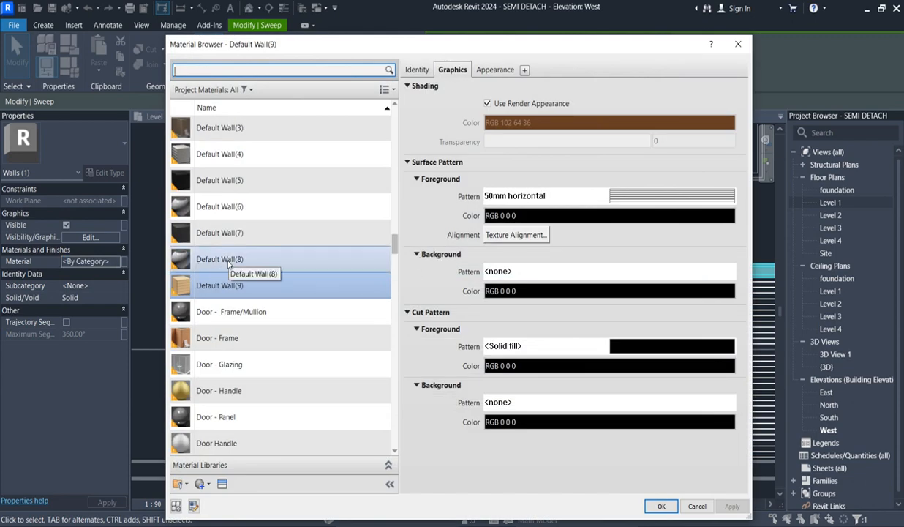
{"action": "left_click", "coordinate": [227, 261]}
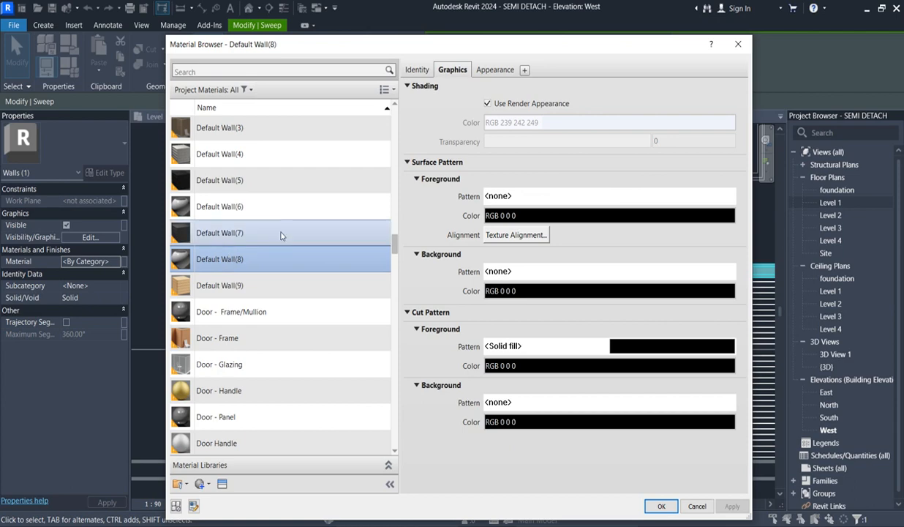
{"action": "left_click", "coordinate": [504, 73]}
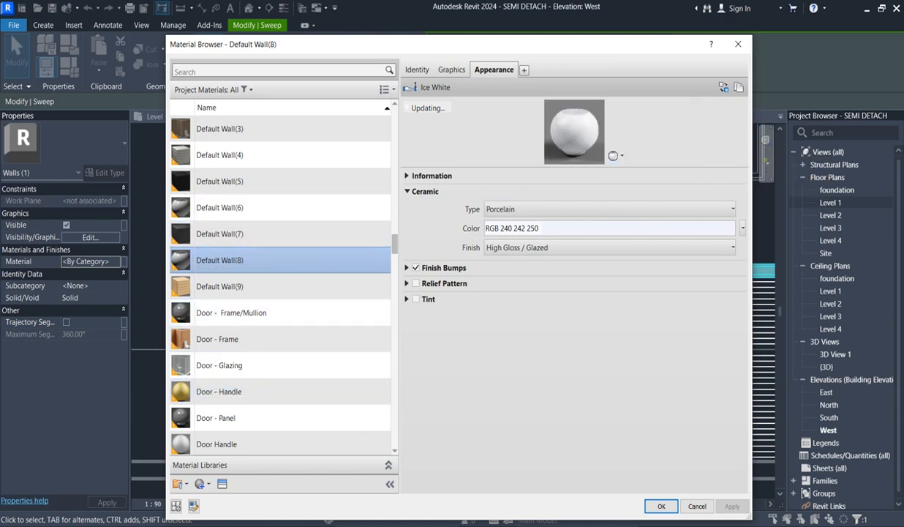
{"action": "left_click", "coordinate": [661, 507]}
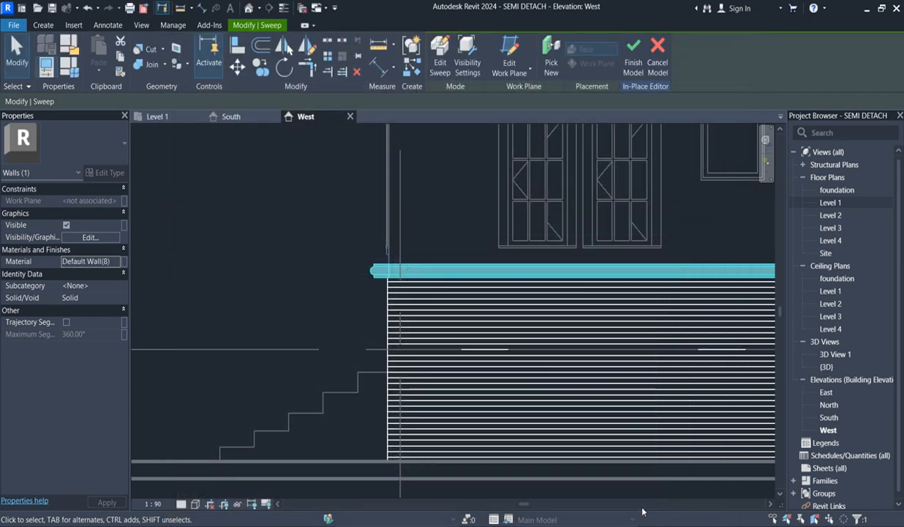
{"action": "left_click", "coordinate": [249, 265]}
- Select the cladding sweep below the moulding and open the Level 1 floor plan
{"action": "scroll", "coordinate": [365, 282], "scroll_direction": "down", "scroll_amount": 6}
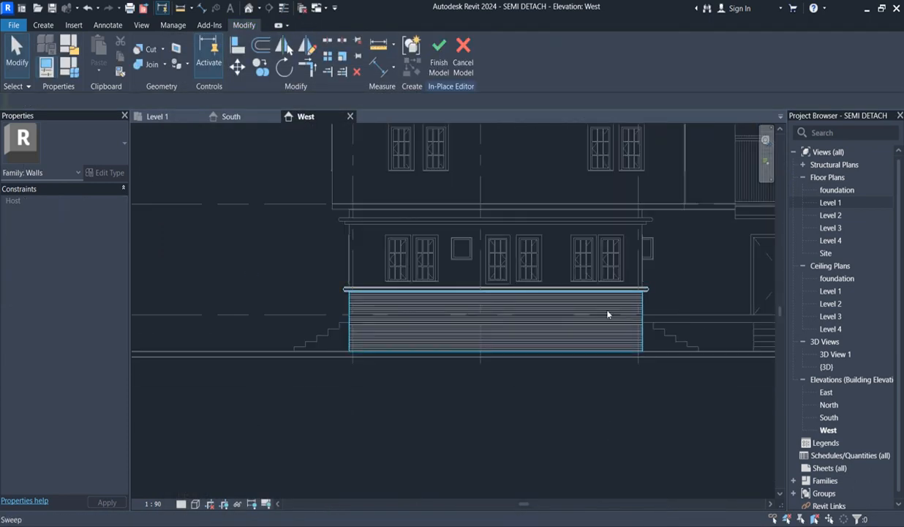
{"action": "scroll", "coordinate": [658, 335], "scroll_direction": "up", "scroll_amount": 2}
{"action": "scroll", "coordinate": [537, 351], "scroll_direction": "down", "scroll_amount": 2}
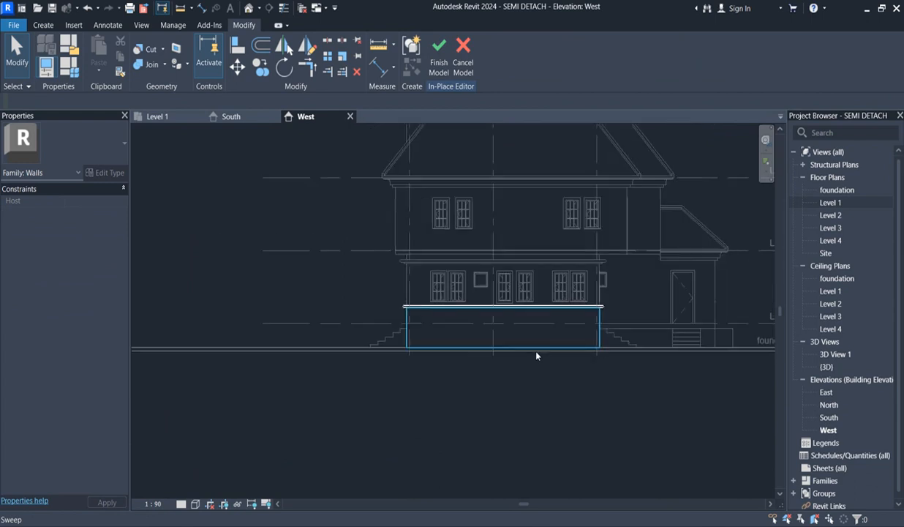
{"action": "left_click", "coordinate": [601, 331]}
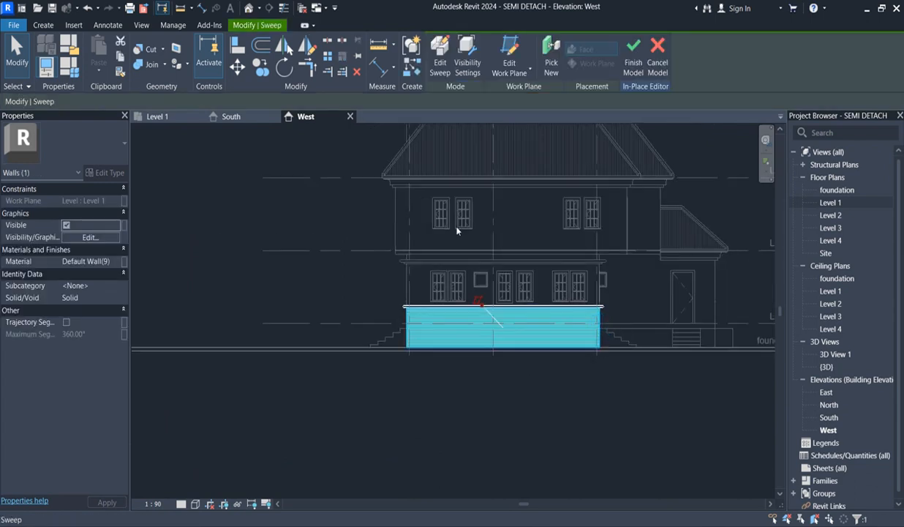
{"action": "double_click", "coordinate": [831, 202]}
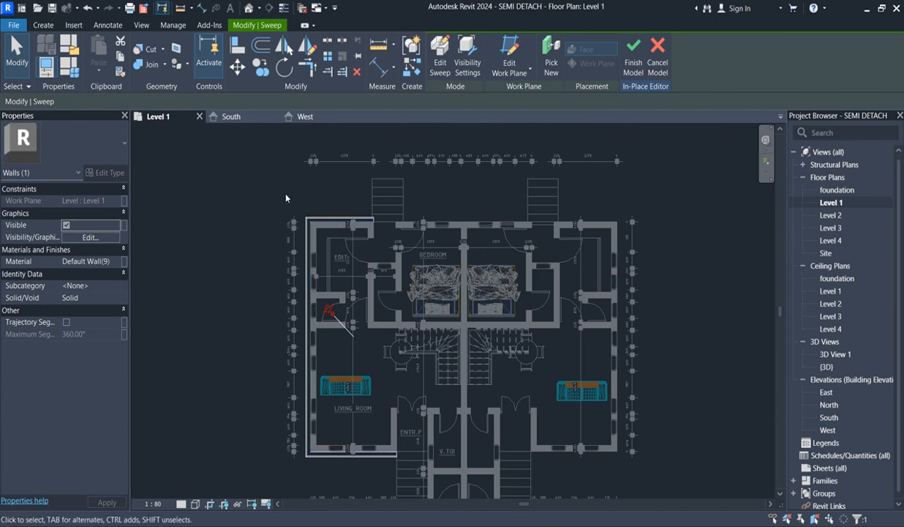
- Copy the cladding sweep from the living room's outer front corner to the outer front corner of the central wing
{"action": "scroll", "coordinate": [286, 198], "scroll_direction": "down", "scroll_amount": 2}
{"action": "left_click", "coordinate": [261, 66]}
{"action": "scroll", "coordinate": [301, 379], "scroll_direction": "up", "scroll_amount": 3}
{"action": "scroll", "coordinate": [300, 379], "scroll_direction": "up", "scroll_amount": 3}
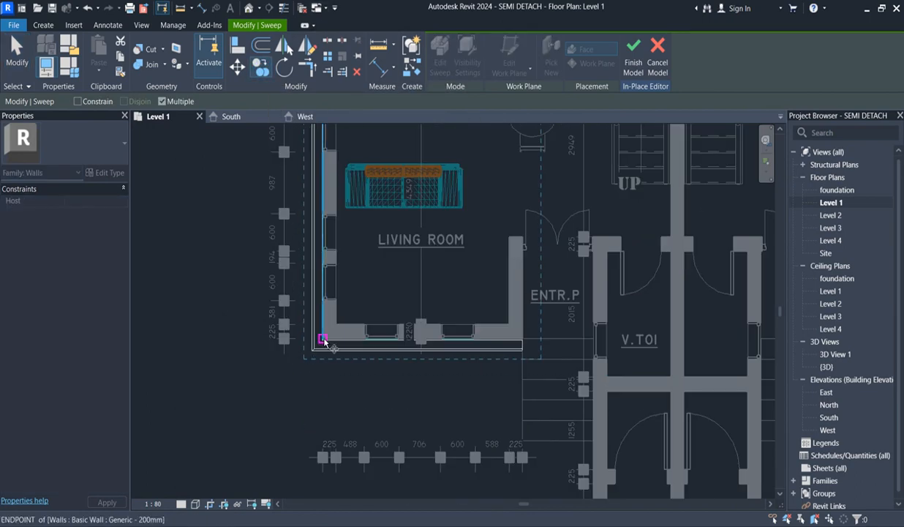
{"action": "left_click", "coordinate": [324, 341]}
{"action": "scroll", "coordinate": [359, 345], "scroll_direction": "down", "scroll_amount": 3}
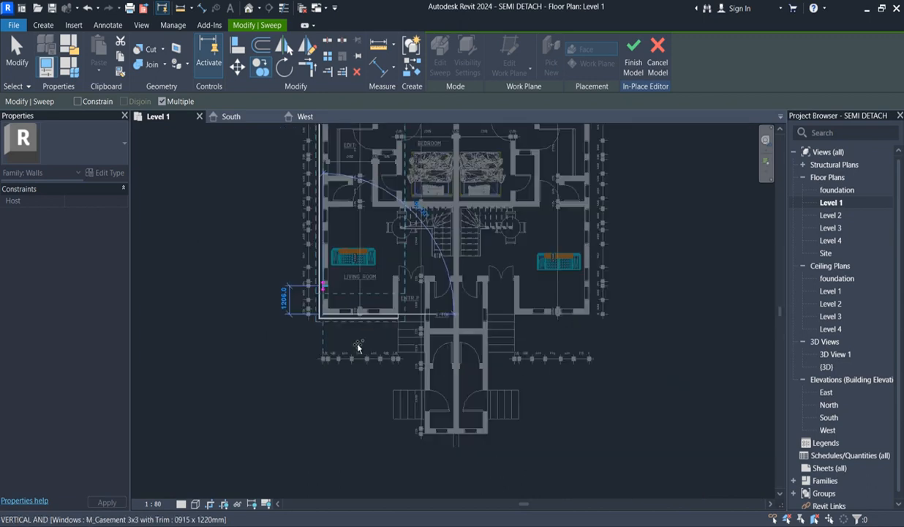
{"action": "scroll", "coordinate": [423, 455], "scroll_direction": "up", "scroll_amount": 5}
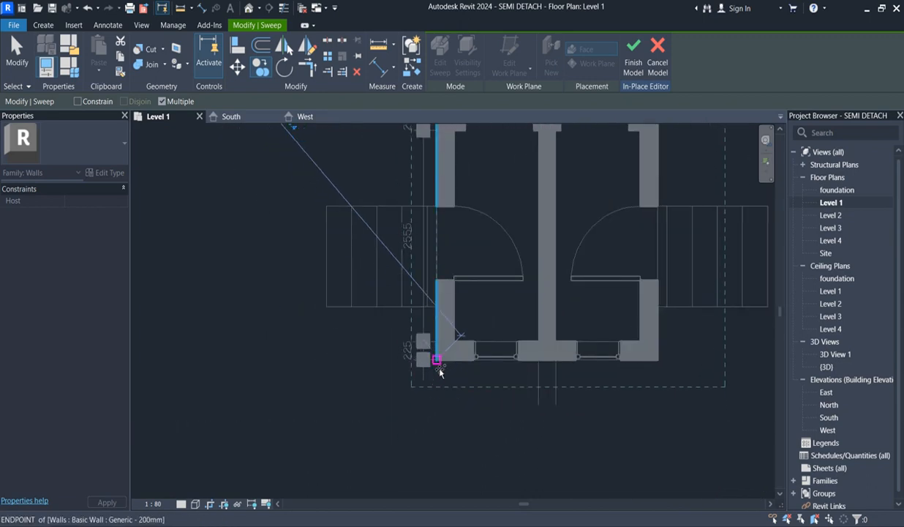
{"action": "left_click", "coordinate": [436, 361]}
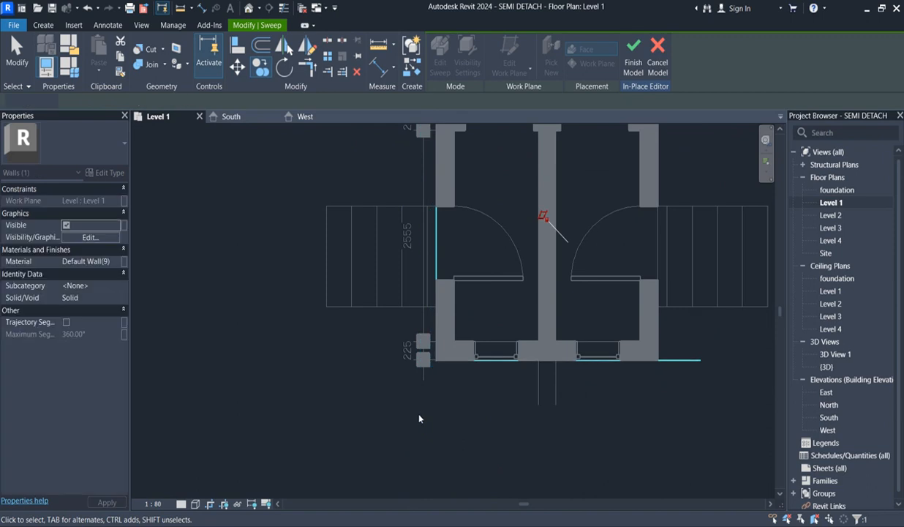
- Open the copied cladding sweep's path sketch and remove the horizontal line across the staircase area
{"action": "scroll", "coordinate": [443, 221], "scroll_direction": "down", "scroll_amount": 3}
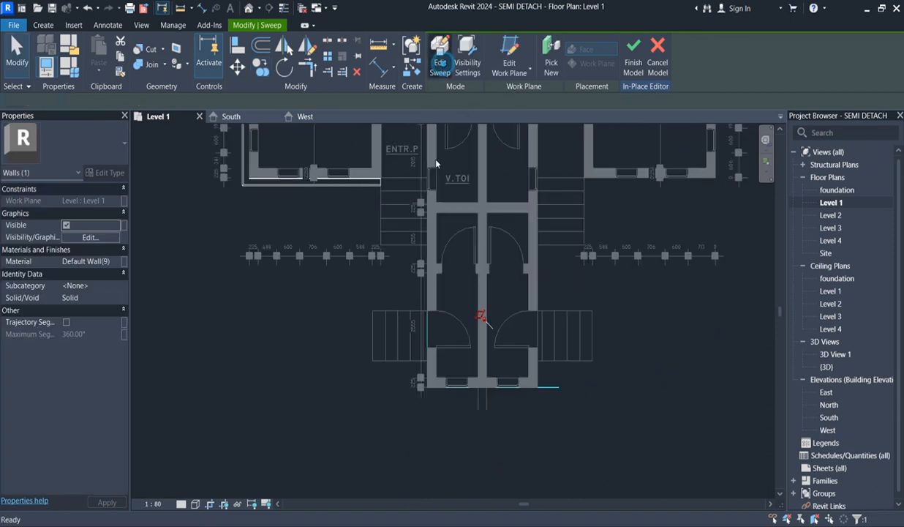
{"action": "left_click", "coordinate": [432, 59]}
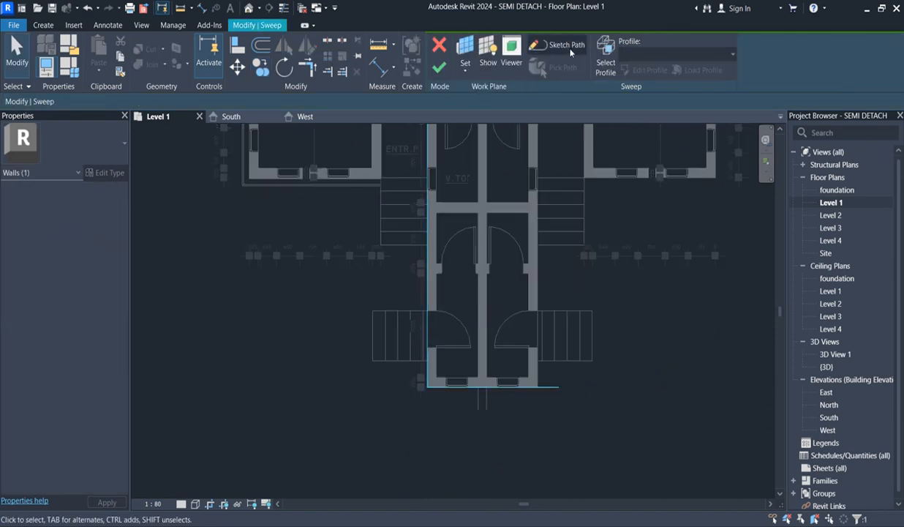
{"action": "left_click", "coordinate": [554, 45]}
{"action": "scroll", "coordinate": [414, 364], "scroll_direction": "down", "scroll_amount": 4}
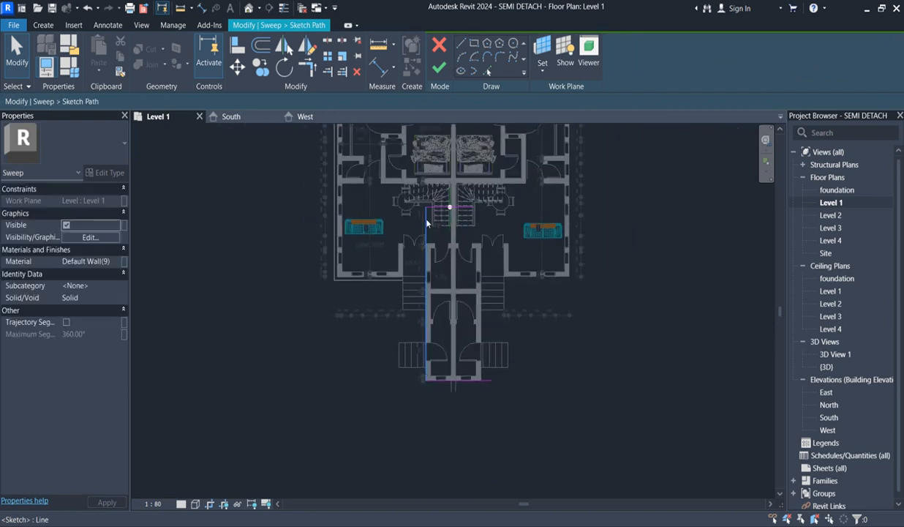
{"action": "scroll", "coordinate": [436, 206], "scroll_direction": "up", "scroll_amount": 4}
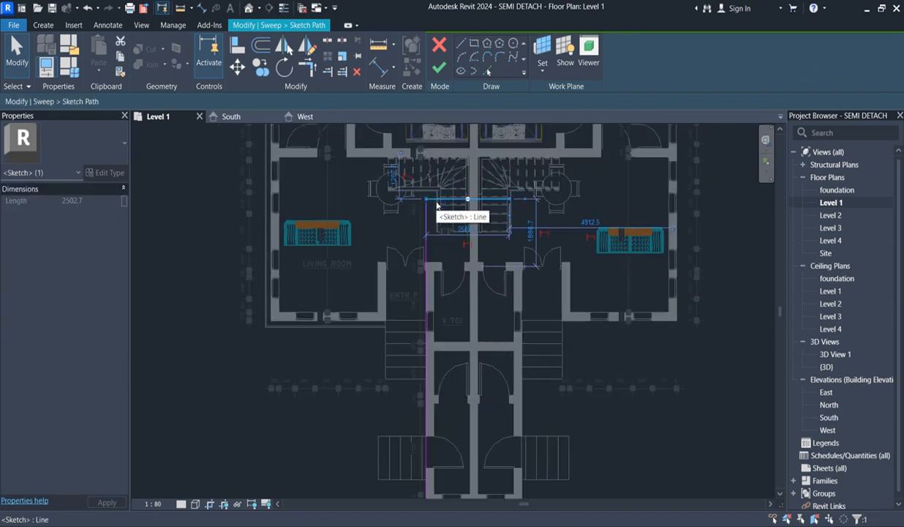
{"action": "left_click", "coordinate": [436, 205]}
- Shorten the path's vertical line to 3237.5 mm, running from the entrance porch steps to the near edge of the side door opening
{"action": "left_click", "coordinate": [428, 263]}
{"action": "scroll", "coordinate": [427, 225], "scroll_direction": "up", "scroll_amount": 2}
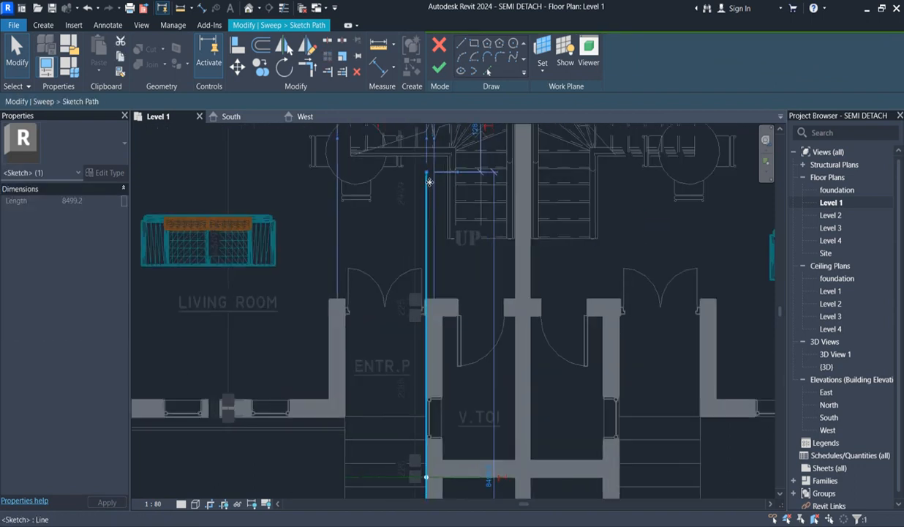
{"action": "left_click_drag", "start_coordinate": [426, 170], "coordinate": [426, 423]}
{"action": "scroll", "coordinate": [426, 422], "scroll_direction": "down", "scroll_amount": 5}
{"action": "scroll", "coordinate": [385, 381], "scroll_direction": "up", "scroll_amount": 4}
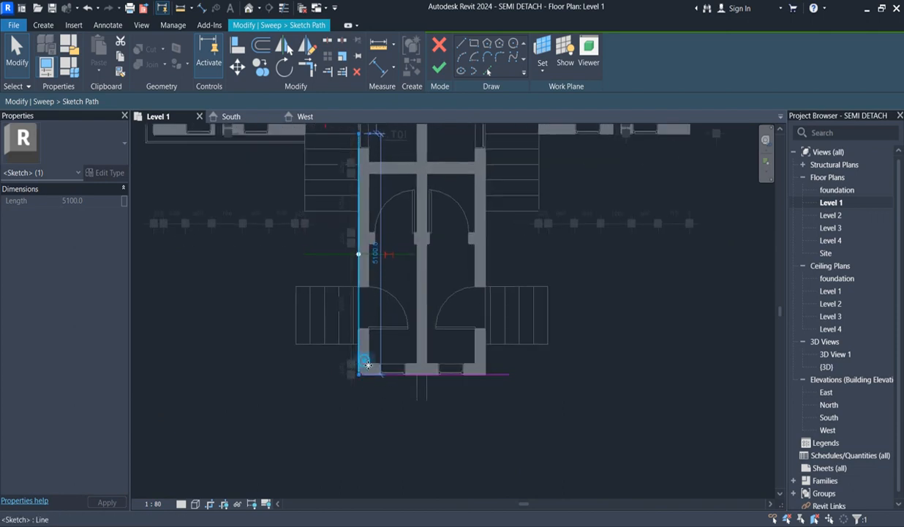
{"action": "left_click_drag", "start_coordinate": [362, 369], "coordinate": [358, 287]}
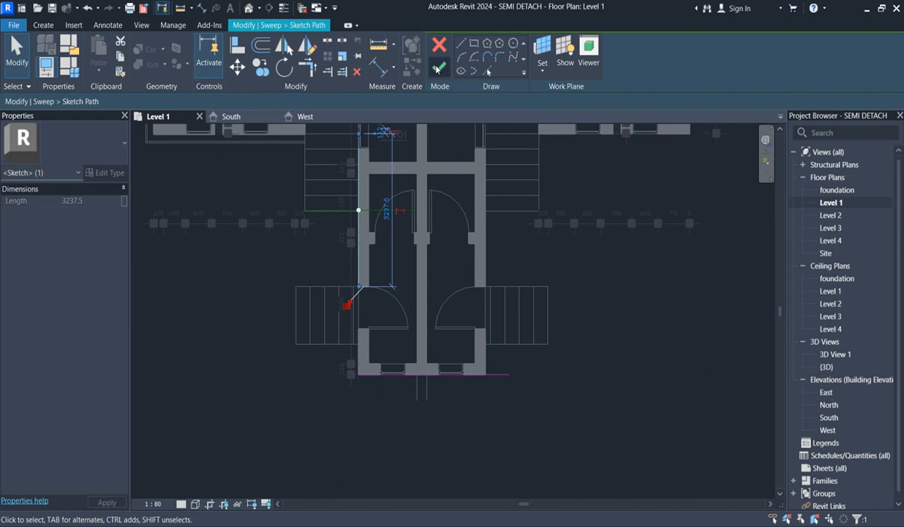
- Delete the path line along the central wing's front wall, then finish the path and the sweep
{"action": "left_click", "coordinate": [482, 374]}
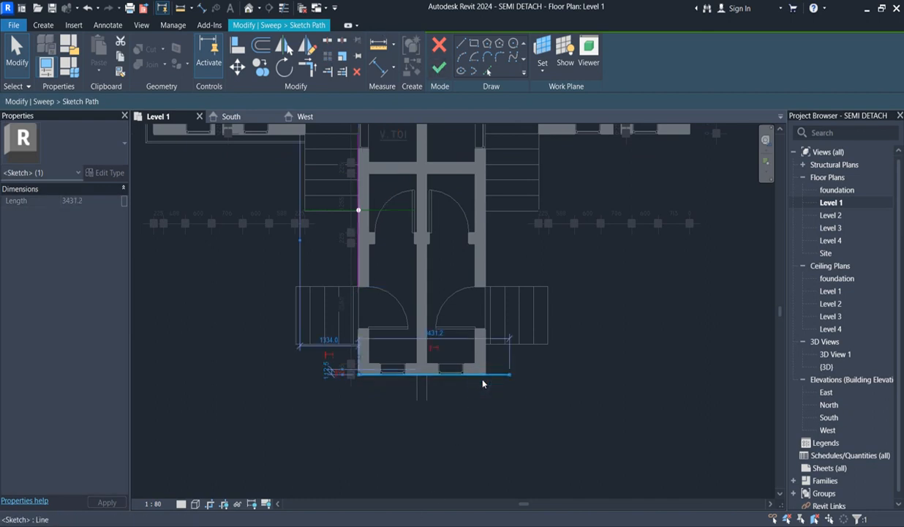
{"action": "key", "text": "Delete"}
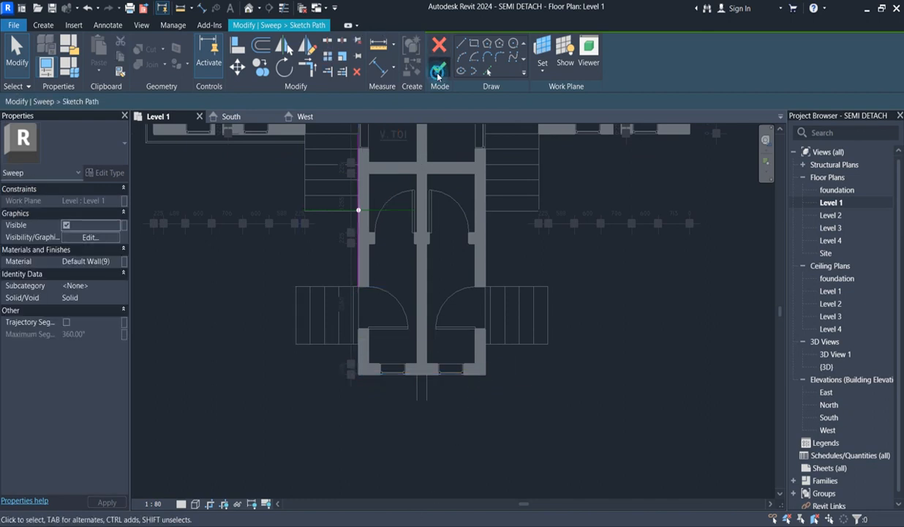
{"action": "left_click", "coordinate": [439, 67]}
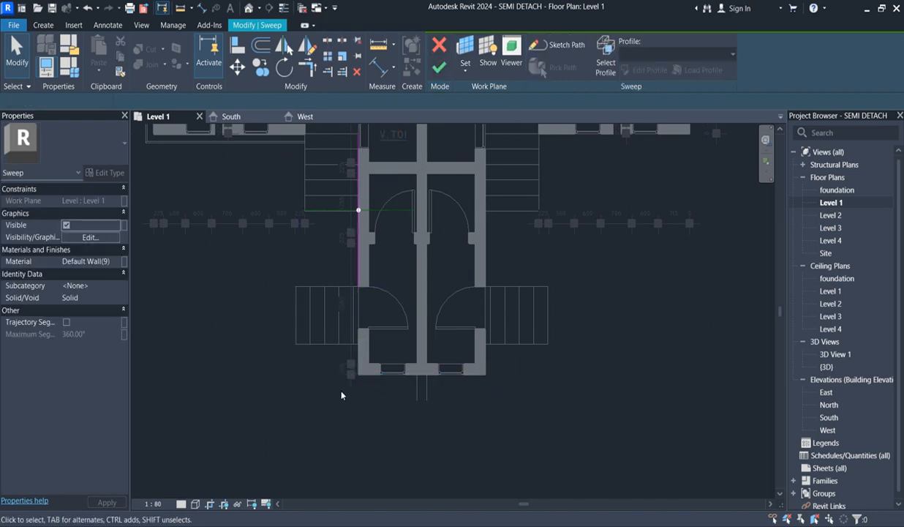
{"action": "left_click", "coordinate": [440, 68]}
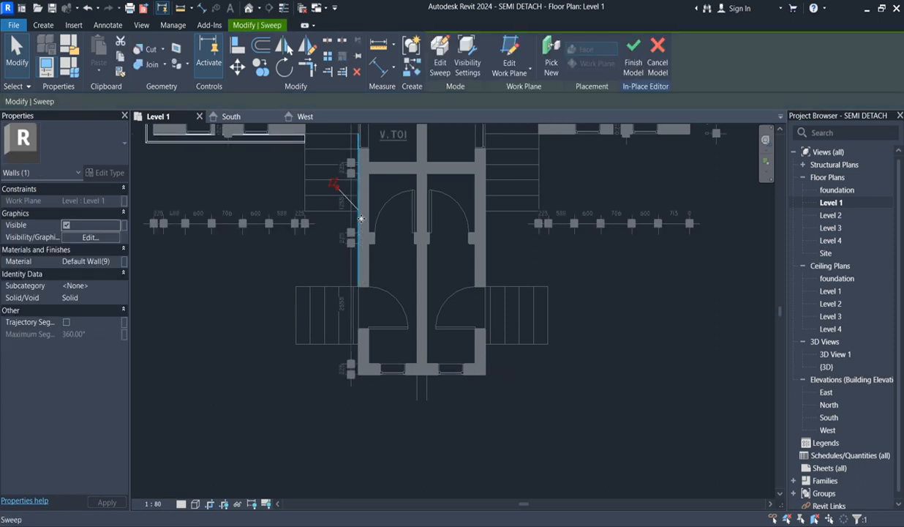
- Copy the shortened cladding sweep 1900 mm straight along the side wall so it ends at the central wing's front corner
{"action": "scroll", "coordinate": [359, 235], "scroll_direction": "up", "scroll_amount": 2}
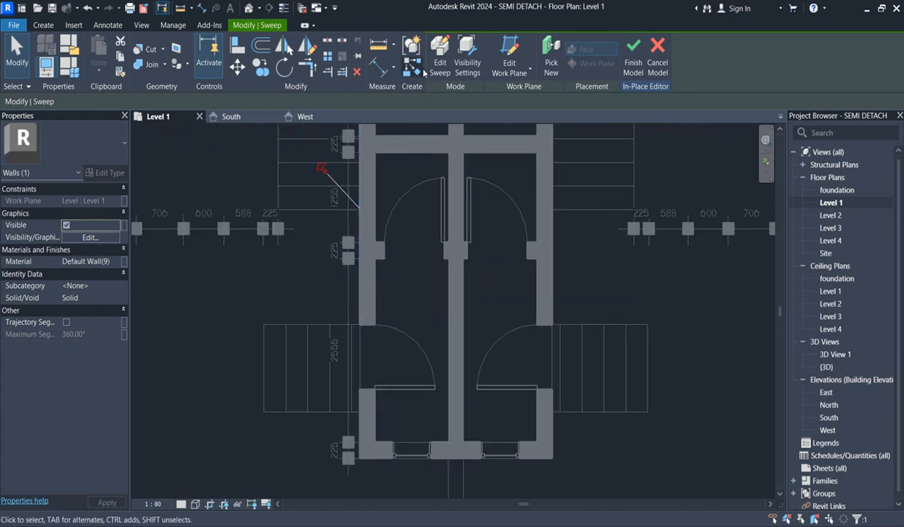
{"action": "left_click", "coordinate": [261, 68]}
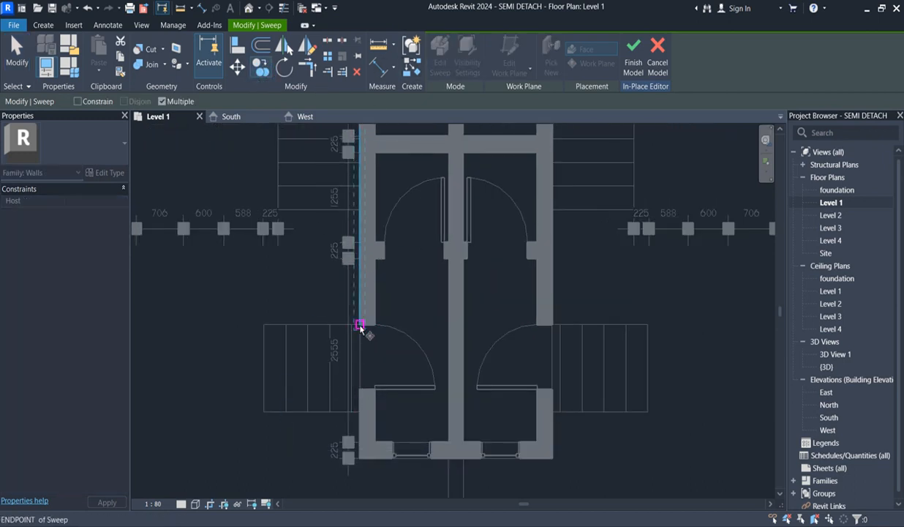
{"action": "left_click", "coordinate": [360, 329]}
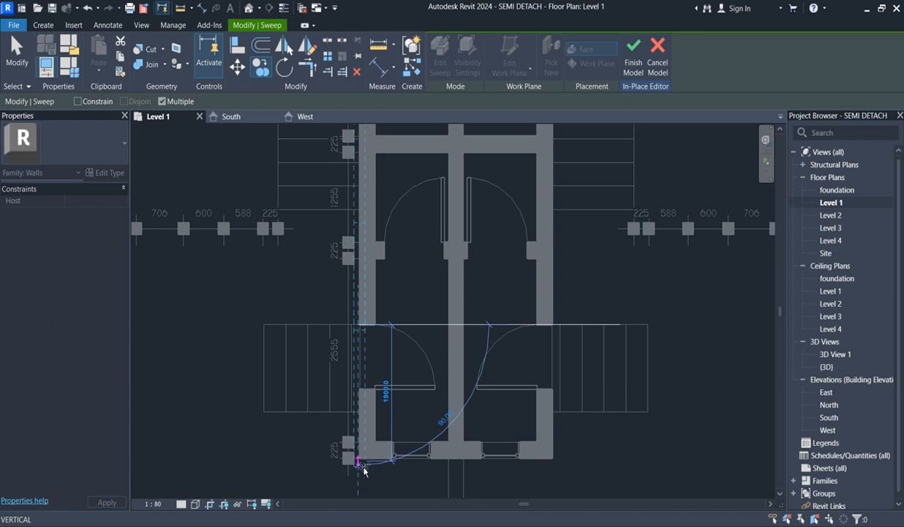
{"action": "left_click", "coordinate": [360, 462]}
{"action": "key", "text": "Escape"}
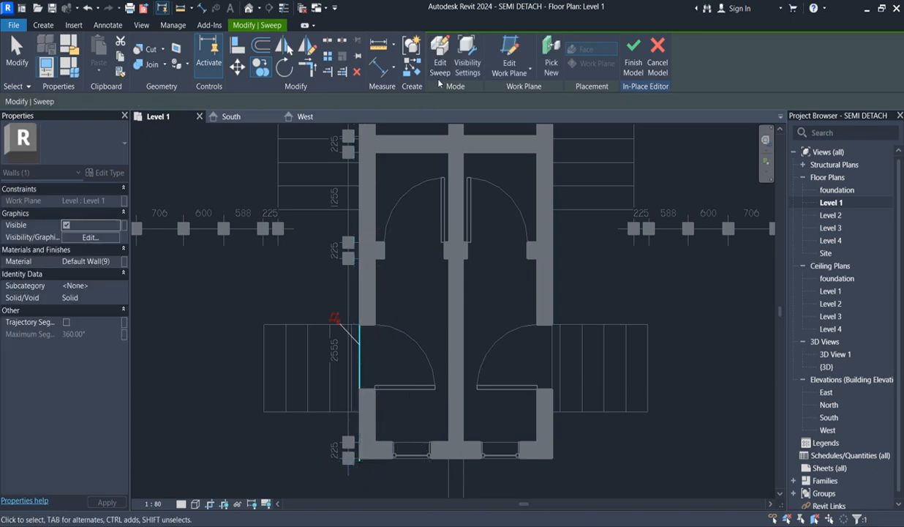
- Edit the new copy's path and shorten its line to 1000 mm, from the front corner to the side door opening
{"action": "left_click", "coordinate": [440, 57]}
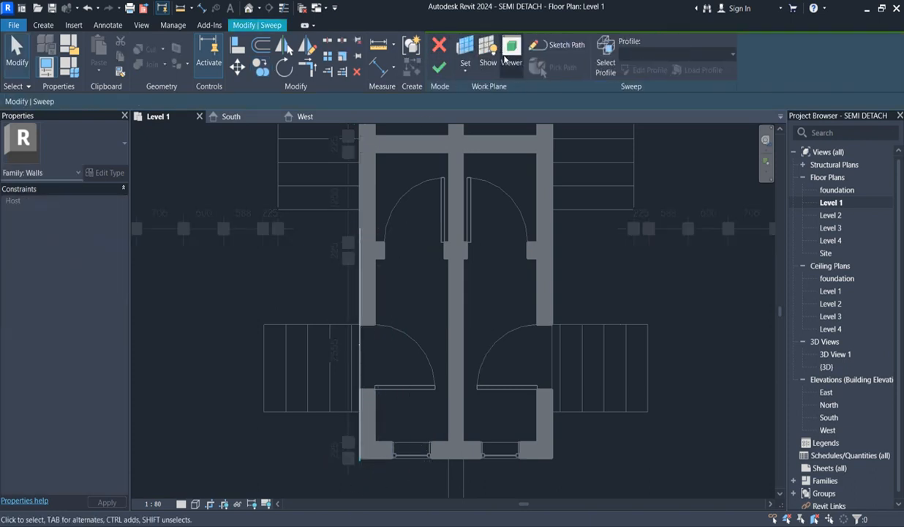
{"action": "left_click", "coordinate": [556, 44]}
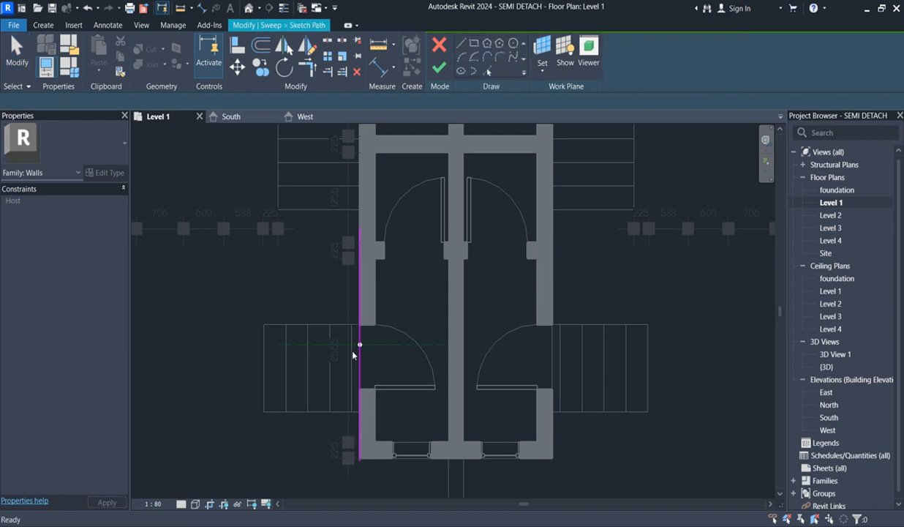
{"action": "left_click", "coordinate": [359, 321]}
{"action": "left_click_drag", "start_coordinate": [359, 231], "coordinate": [359, 390]}
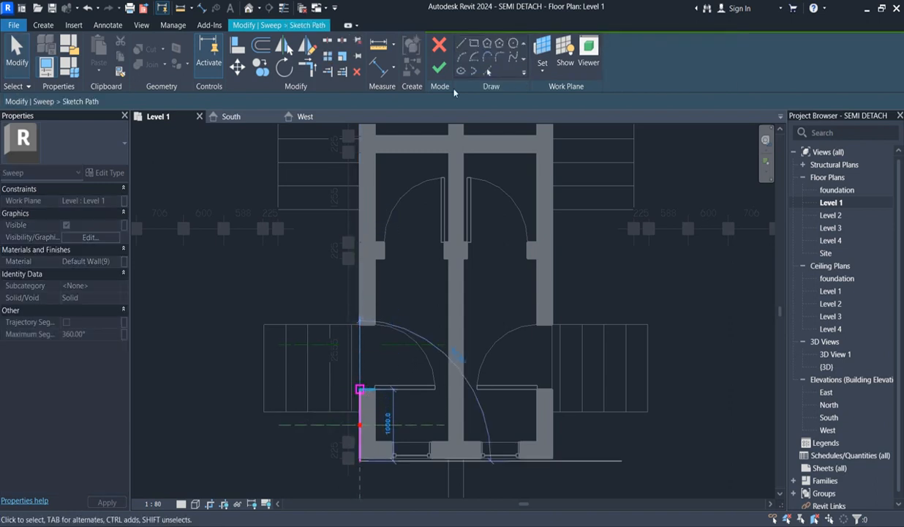
- Extend the sweep path with a horizontal line from the front corner along the front wall to the central party wall
{"action": "left_click", "coordinate": [461, 43]}
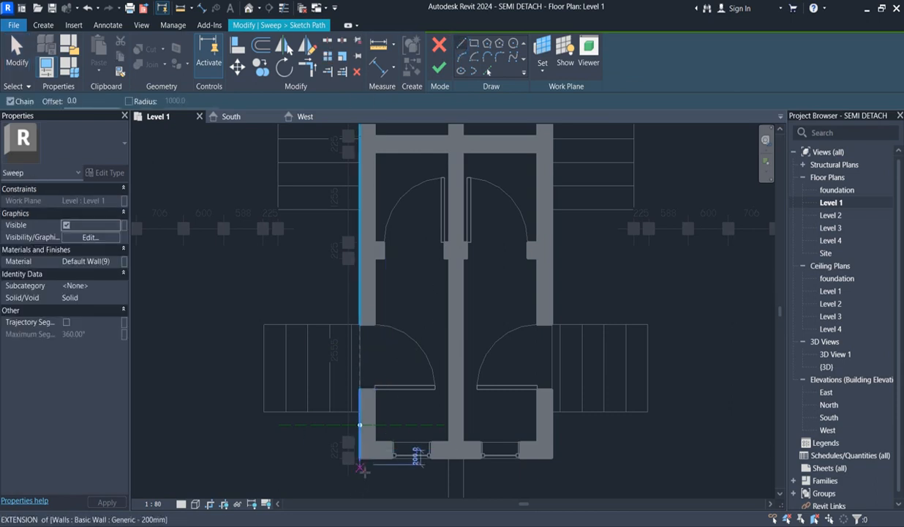
{"action": "scroll", "coordinate": [357, 459], "scroll_direction": "up", "scroll_amount": 3}
{"action": "left_click", "coordinate": [359, 465]}
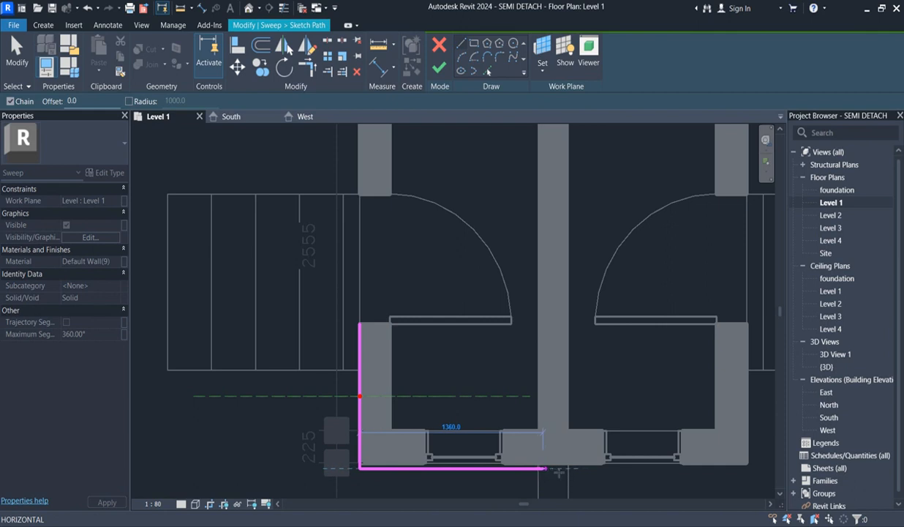
{"action": "left_click", "coordinate": [567, 467]}
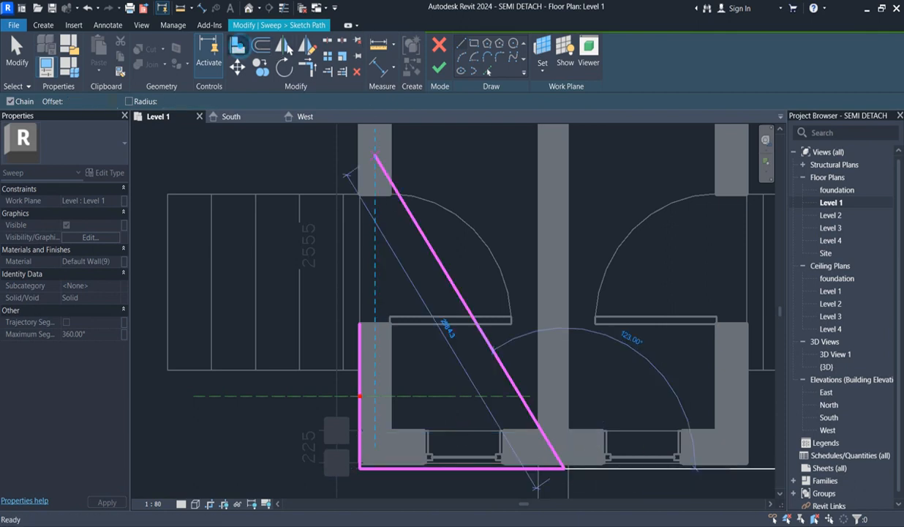
{"action": "left_click", "coordinate": [238, 47]}
{"action": "scroll", "coordinate": [533, 471], "scroll_direction": "down", "scroll_amount": 5}
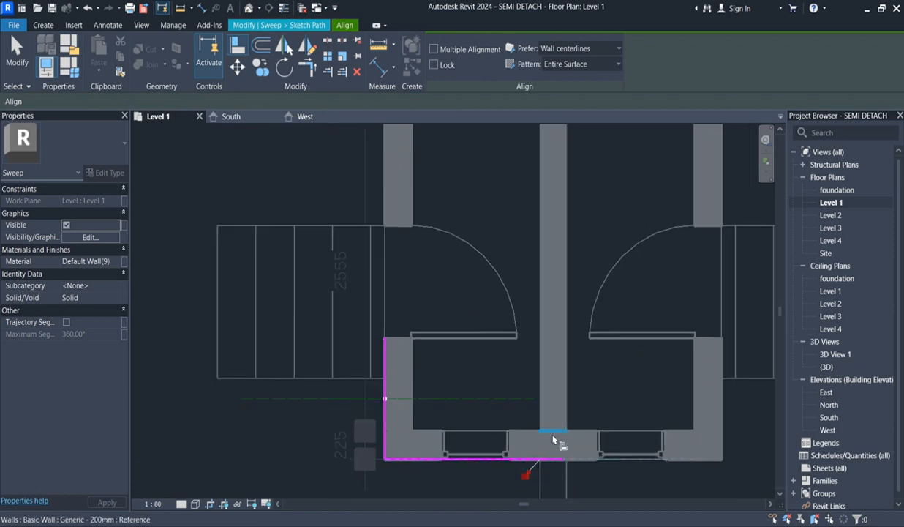
{"action": "scroll", "coordinate": [555, 475], "scroll_direction": "down", "scroll_amount": 3}
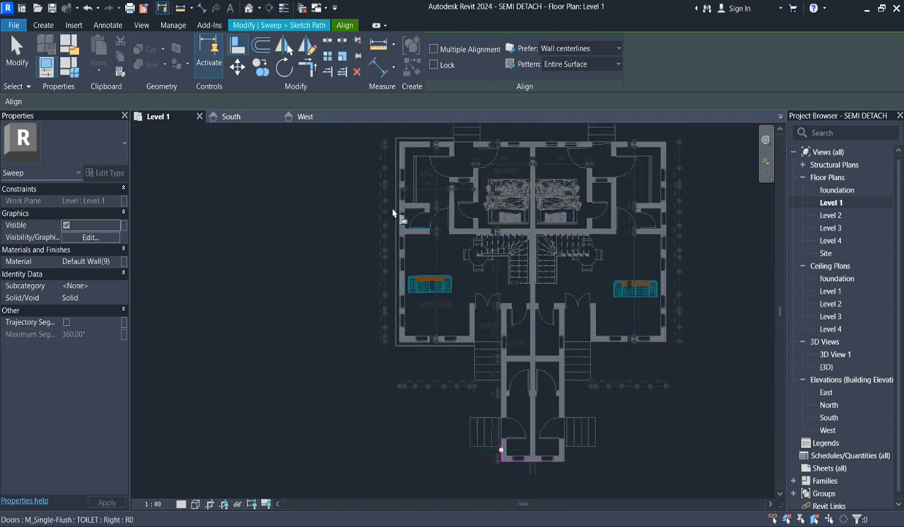
{"action": "scroll", "coordinate": [377, 181], "scroll_direction": "up", "scroll_amount": 4}
{"action": "right_click", "coordinate": [368, 171]}
{"action": "left_click", "coordinate": [391, 178]}
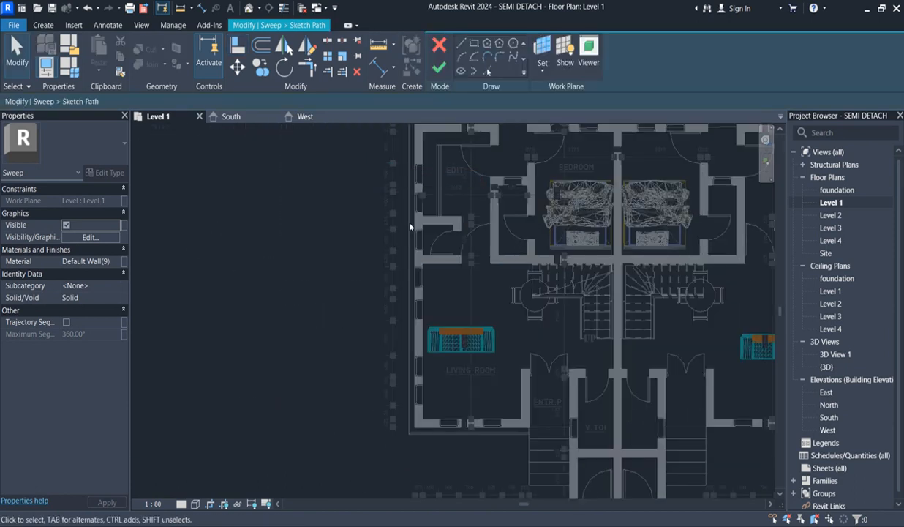
- Finish the extended path and the sweep around the central wing's front corner
{"action": "scroll", "coordinate": [373, 318], "scroll_direction": "down", "scroll_amount": 3}
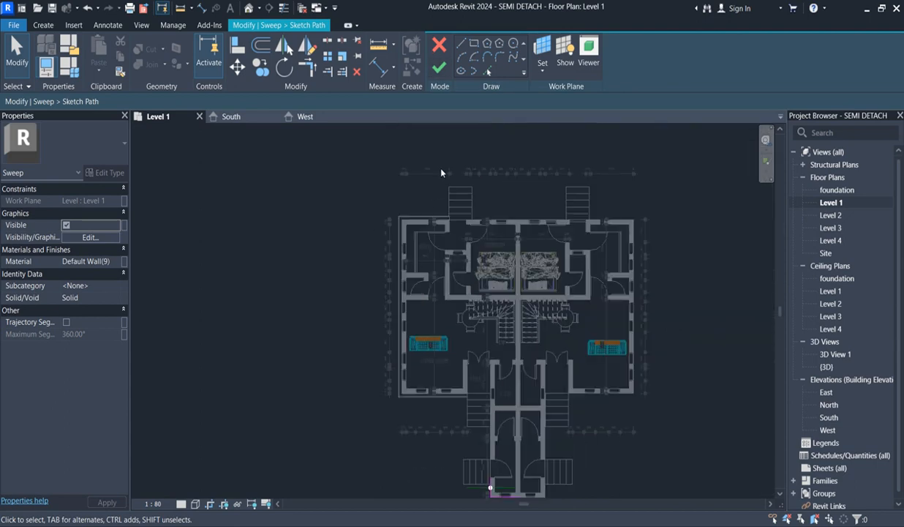
{"action": "scroll", "coordinate": [422, 163], "scroll_direction": "up", "scroll_amount": 2}
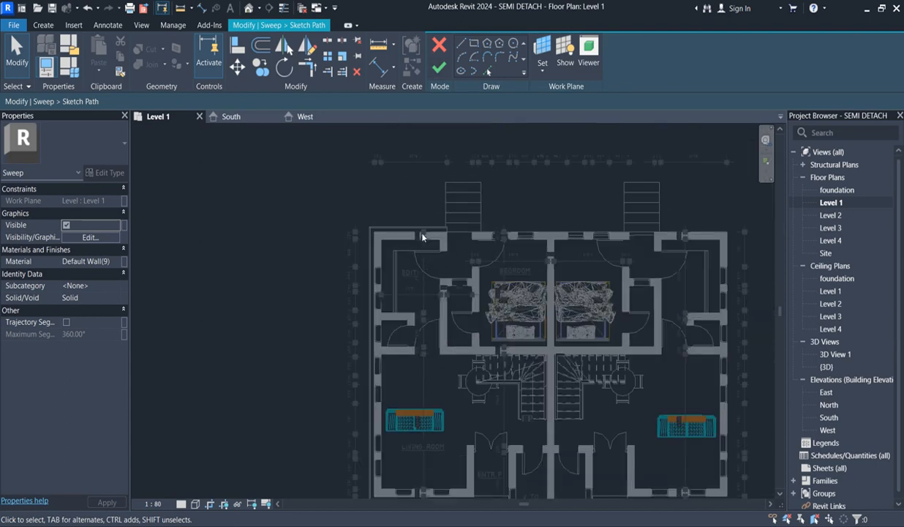
{"action": "scroll", "coordinate": [424, 227], "scroll_direction": "down", "scroll_amount": 3}
{"action": "scroll", "coordinate": [409, 292], "scroll_direction": "up", "scroll_amount": 2}
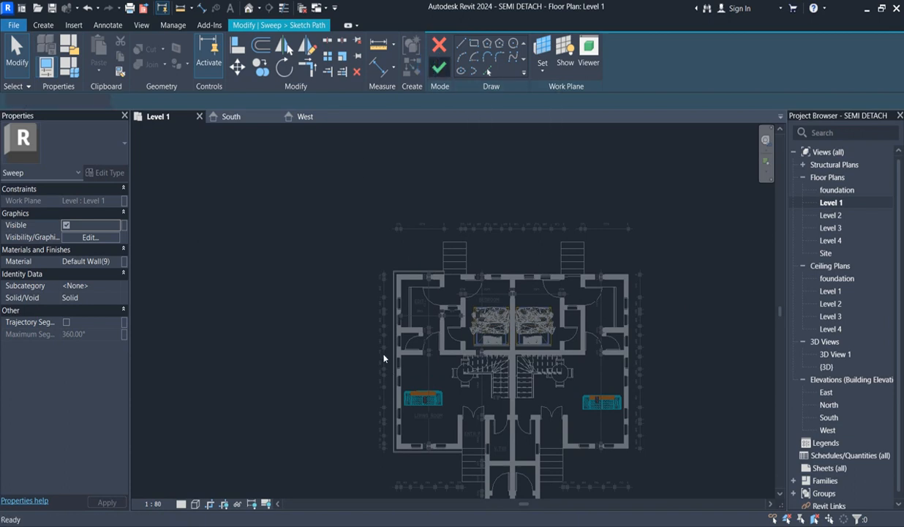
{"action": "scroll", "coordinate": [384, 398], "scroll_direction": "down", "scroll_amount": 2}
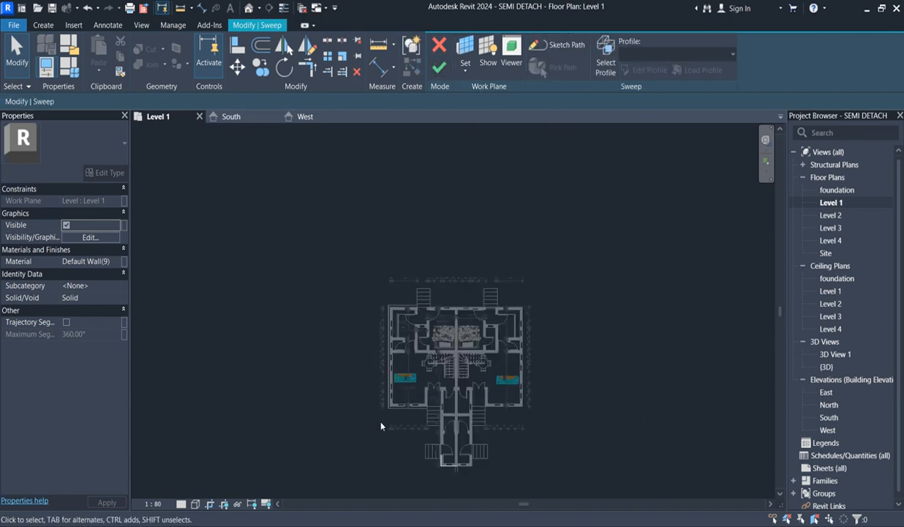
{"action": "left_click", "coordinate": [261, 67]}
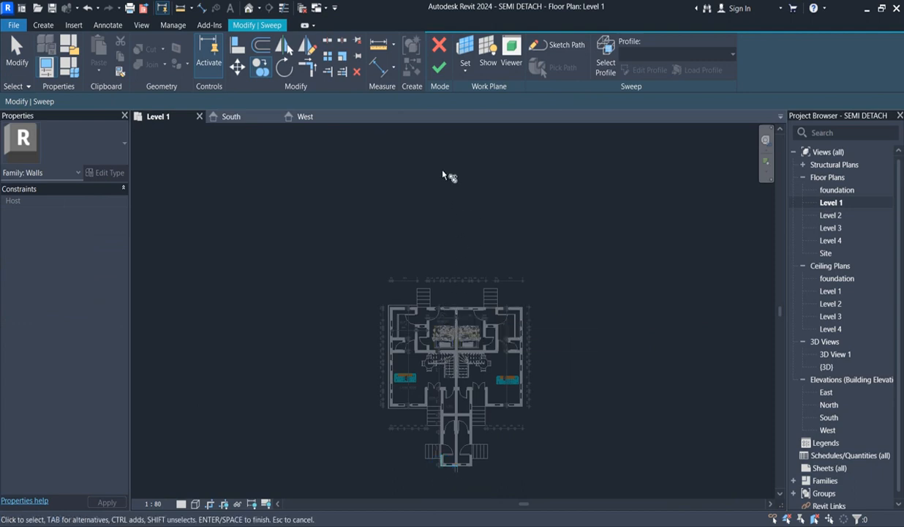
{"action": "left_click", "coordinate": [439, 67]}
{"action": "scroll", "coordinate": [468, 490], "scroll_direction": "up", "scroll_amount": 2}
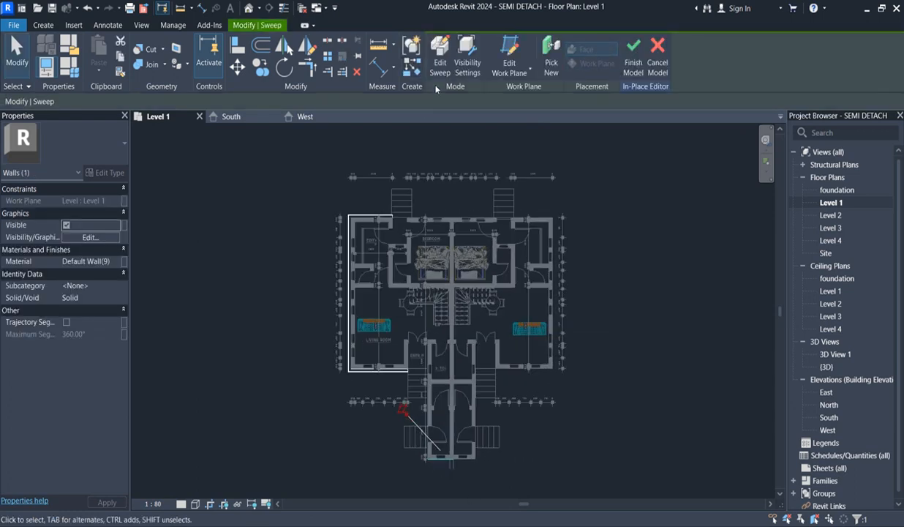
- Copy the central wing's front-corner sweep to the rear wall outside the bedroom
{"action": "left_click", "coordinate": [264, 70]}
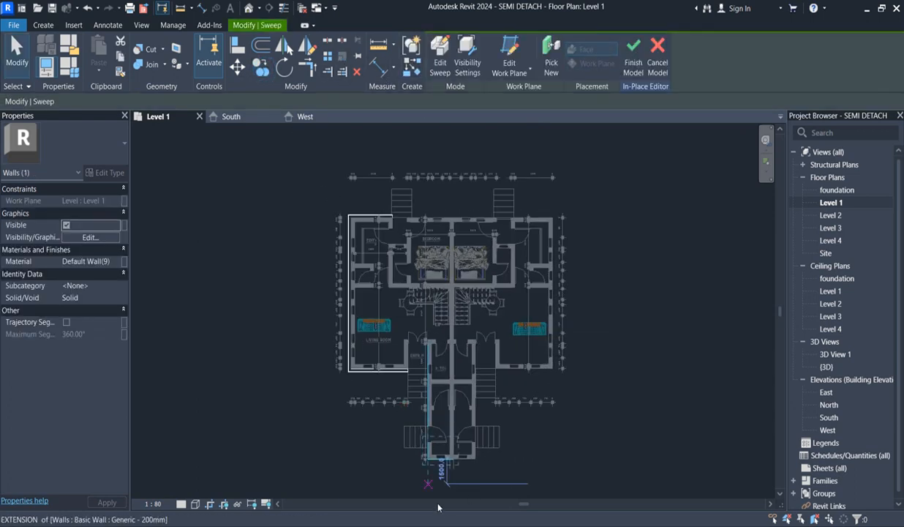
{"action": "left_click", "coordinate": [429, 462]}
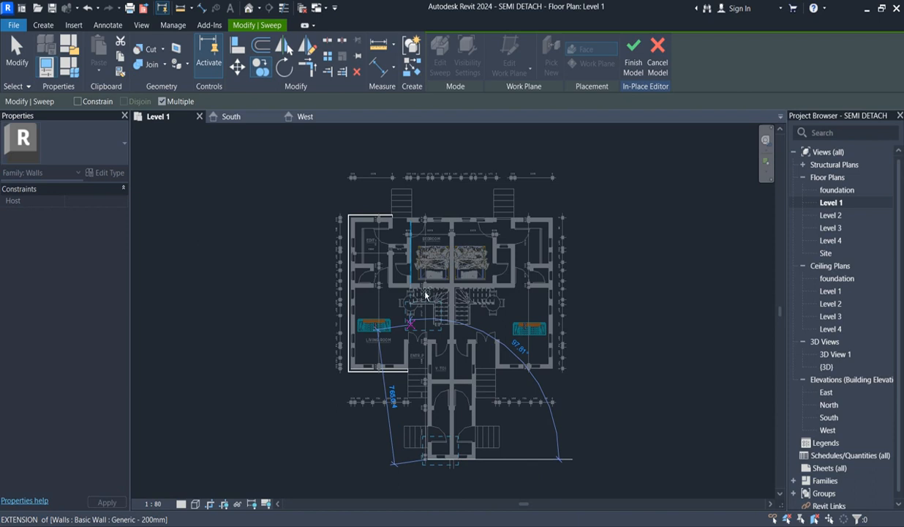
{"action": "left_click", "coordinate": [428, 218]}
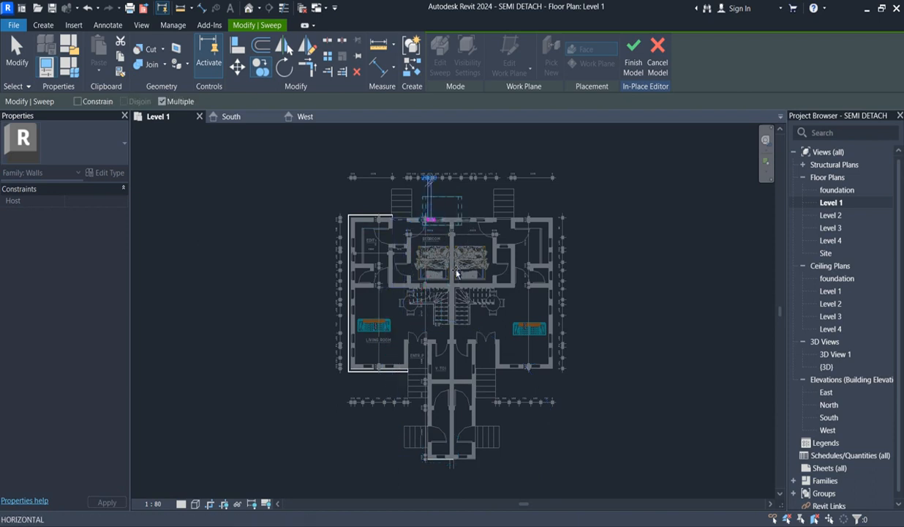
{"action": "key", "text": "Escape"}
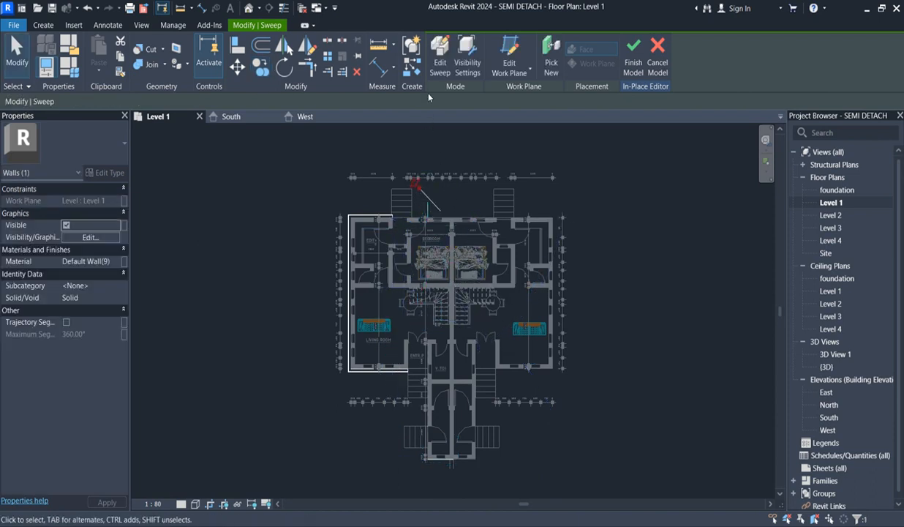
- Edit the path of the copy at the rear wall and delete its vertical line
{"action": "left_click", "coordinate": [439, 73]}
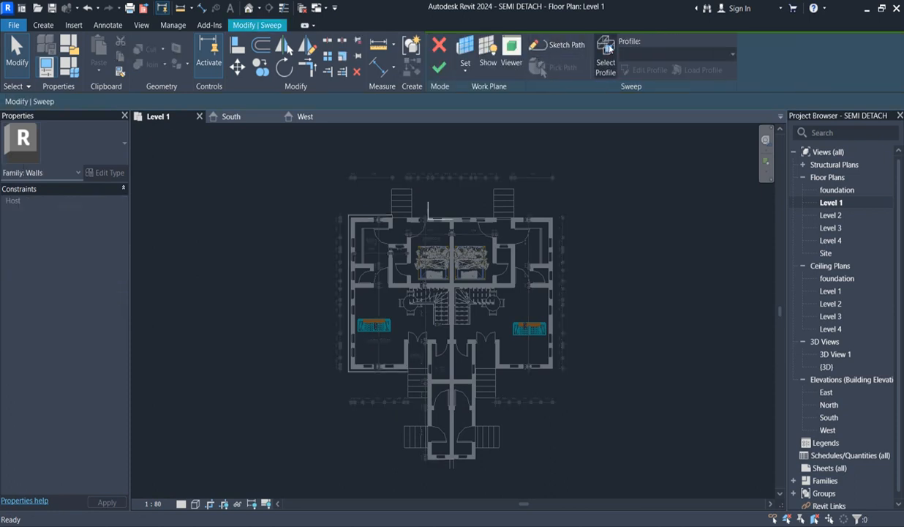
{"action": "left_click", "coordinate": [562, 46]}
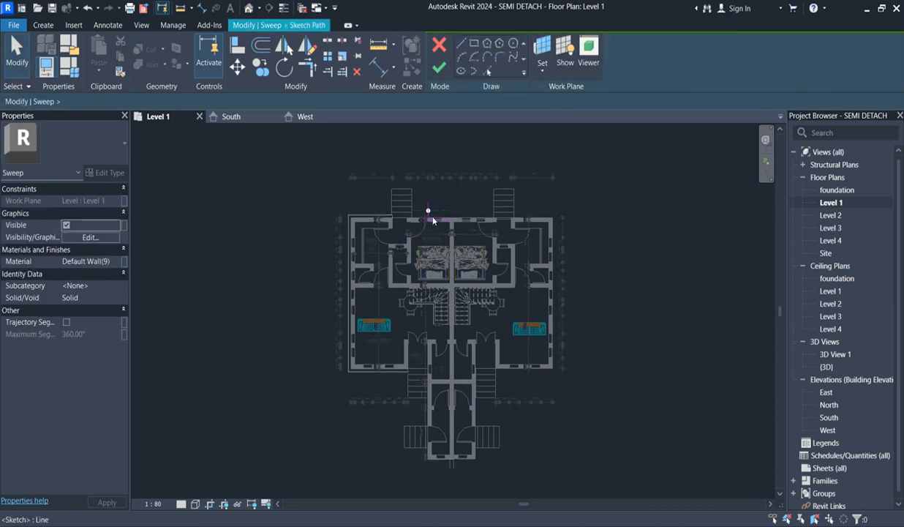
{"action": "scroll", "coordinate": [428, 211], "scroll_direction": "up", "scroll_amount": 5}
{"action": "left_click", "coordinate": [409, 189]}
{"action": "key", "text": "Delete"}
- Nudge the remaining horizontal path line close to the rear wall's outer face, finish the path and sweep, and check its fit against the wall
{"action": "scroll", "coordinate": [454, 219], "scroll_direction": "up", "scroll_amount": 2}
{"action": "left_click", "coordinate": [468, 213]}
{"action": "key", "text": "Up"}
{"action": "key", "text": "Up"}
{"action": "key", "text": "Up"}
{"action": "key", "text": "Up"}
{"action": "key", "text": "Up"}
{"action": "key", "text": "Up"}
{"action": "scroll", "coordinate": [472, 213], "scroll_direction": "up", "scroll_amount": 2}
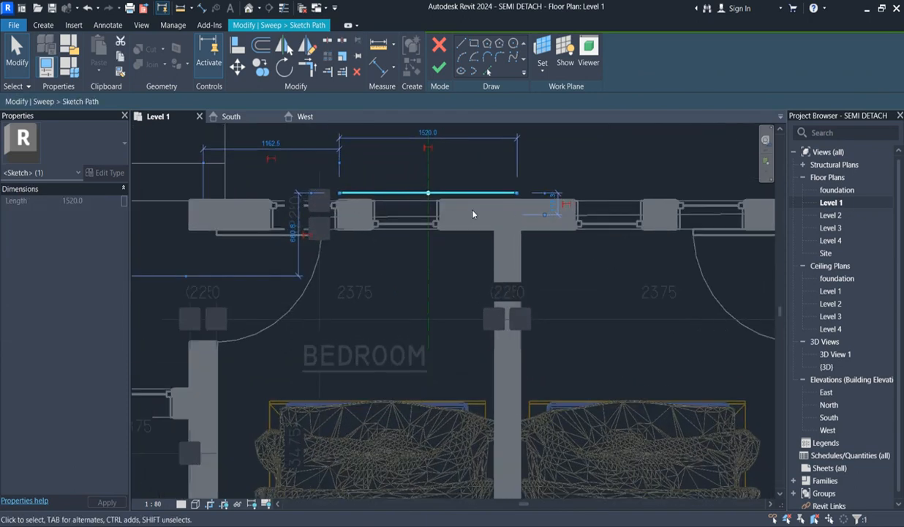
{"action": "key", "text": "Down"}
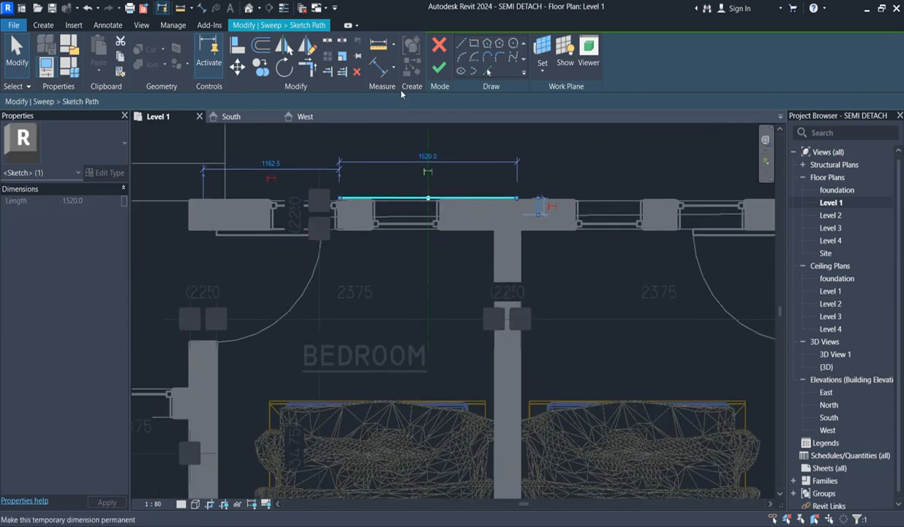
{"action": "left_click", "coordinate": [439, 67]}
{"action": "scroll", "coordinate": [484, 191], "scroll_direction": "up", "scroll_amount": 1}
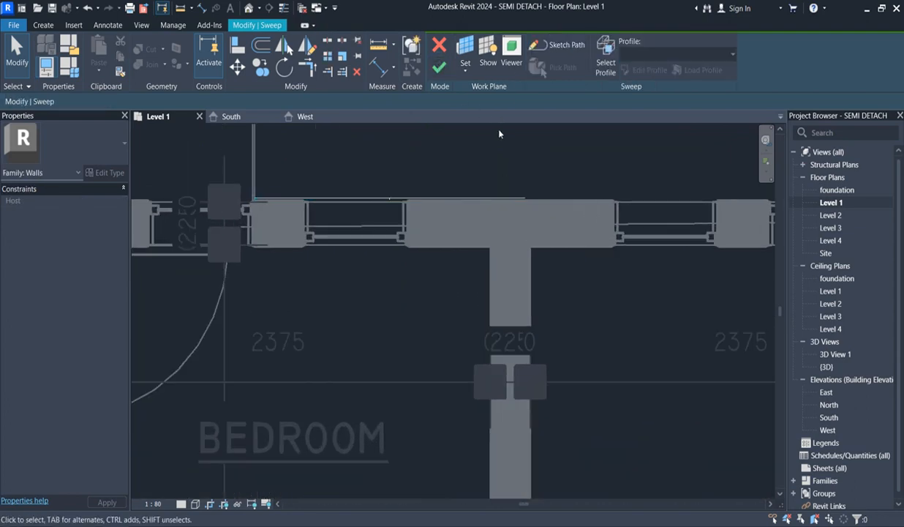
{"action": "left_click", "coordinate": [432, 66]}
{"action": "left_click", "coordinate": [477, 199]}
{"action": "scroll", "coordinate": [579, 204], "scroll_direction": "up", "scroll_amount": 2}
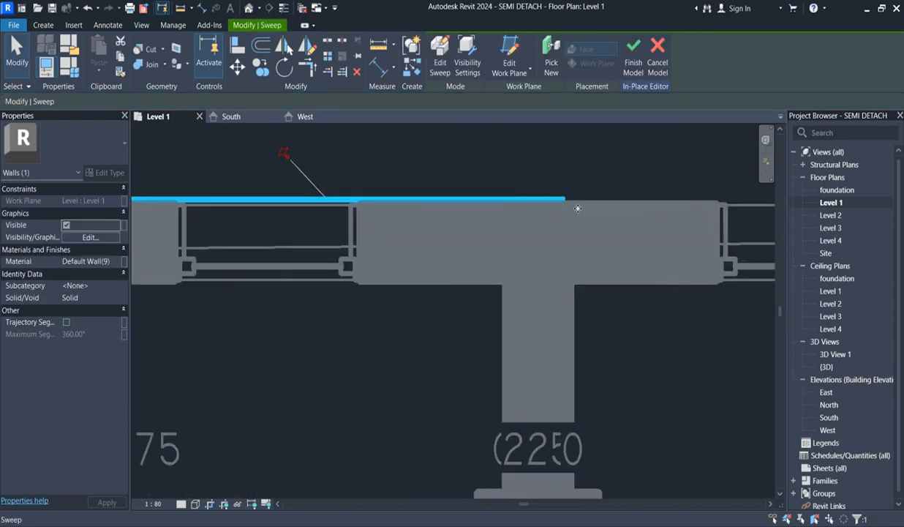
{"action": "scroll", "coordinate": [546, 206], "scroll_direction": "up", "scroll_amount": 2}
{"action": "scroll", "coordinate": [546, 206], "scroll_direction": "up", "scroll_amount": 2}
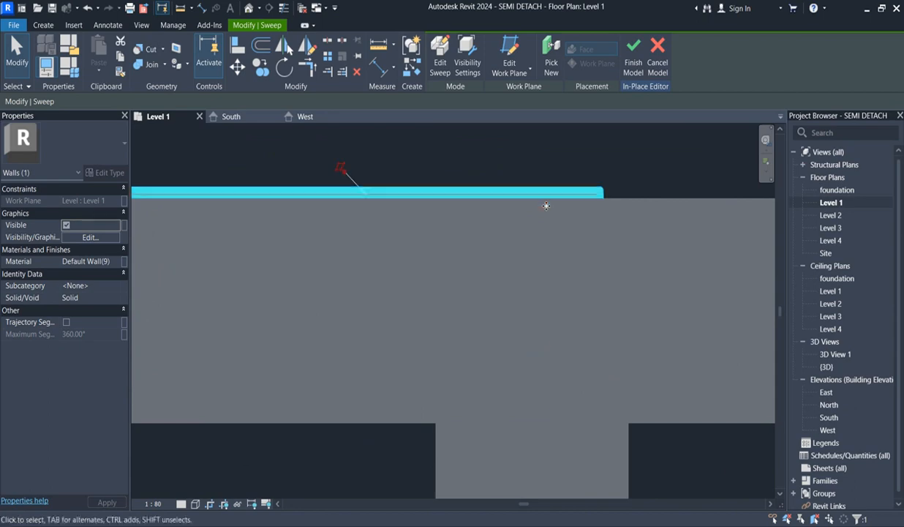
{"action": "scroll", "coordinate": [528, 311], "scroll_direction": "down", "scroll_amount": 3}
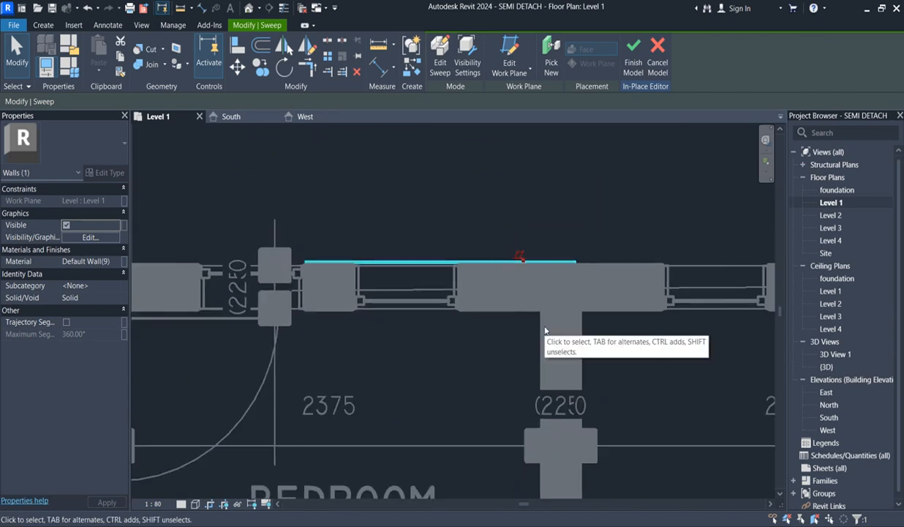
{"action": "scroll", "coordinate": [504, 285], "scroll_direction": "down", "scroll_amount": 2}
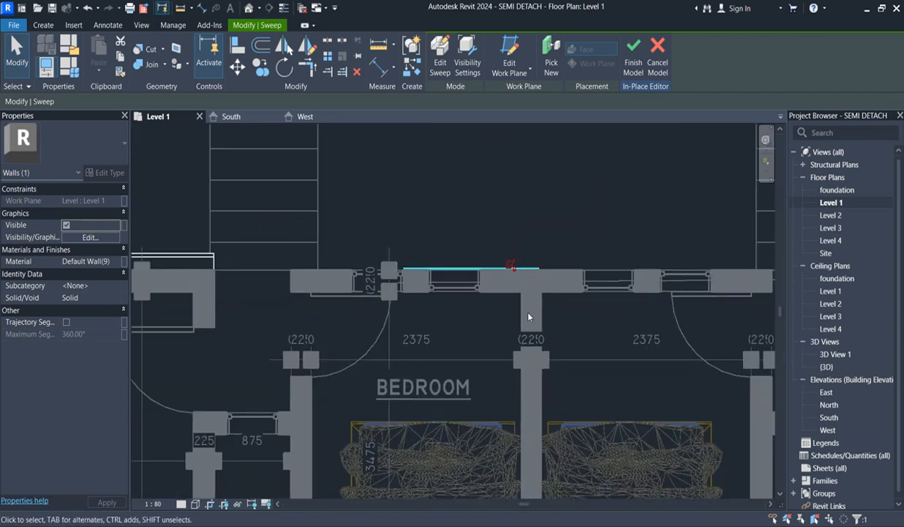
{"action": "scroll", "coordinate": [366, 249], "scroll_direction": "down", "scroll_amount": 3}
{"action": "left_click", "coordinate": [364, 272]}
{"action": "scroll", "coordinate": [321, 258], "scroll_direction": "up", "scroll_amount": 2}
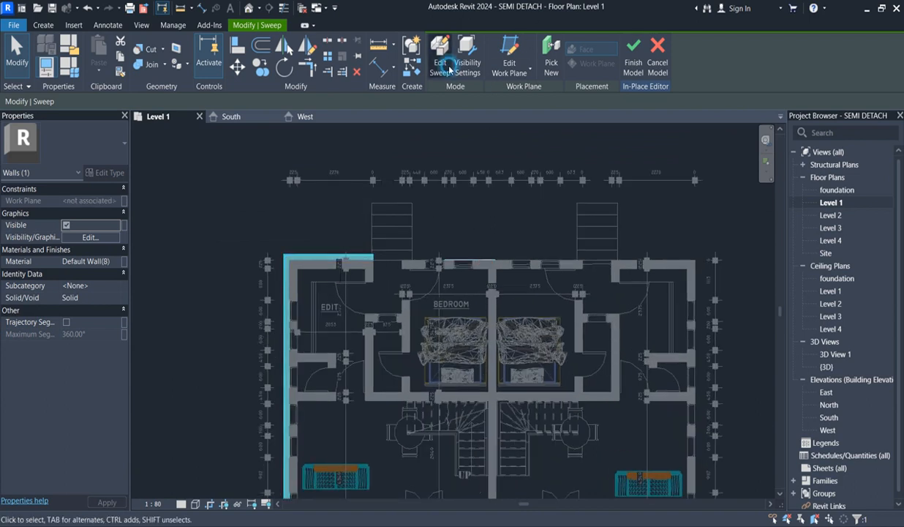
{"action": "left_click", "coordinate": [441, 66]}
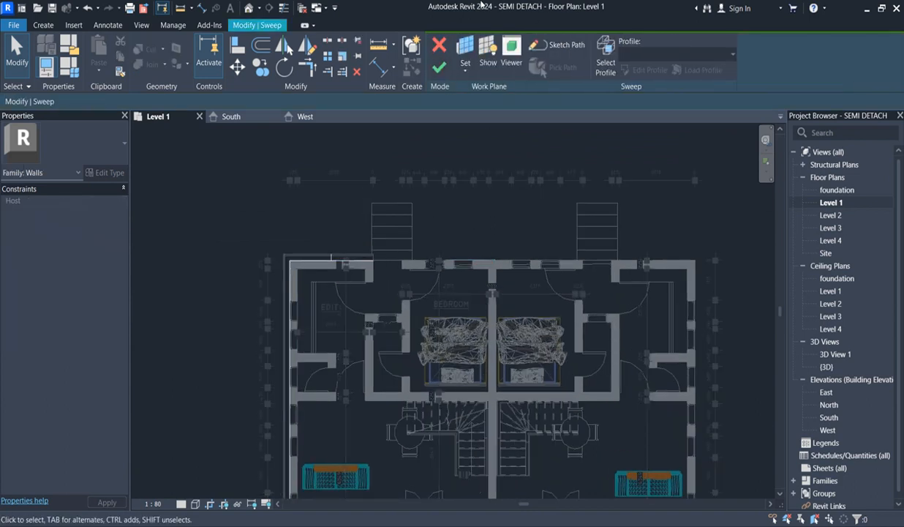
{"action": "left_click", "coordinate": [439, 67]}
- Copy the wider wraparound sweep of the left house 3800 mm horizontally along the rear wall, using its outer rear corner as base point
{"action": "left_click", "coordinate": [331, 253]}
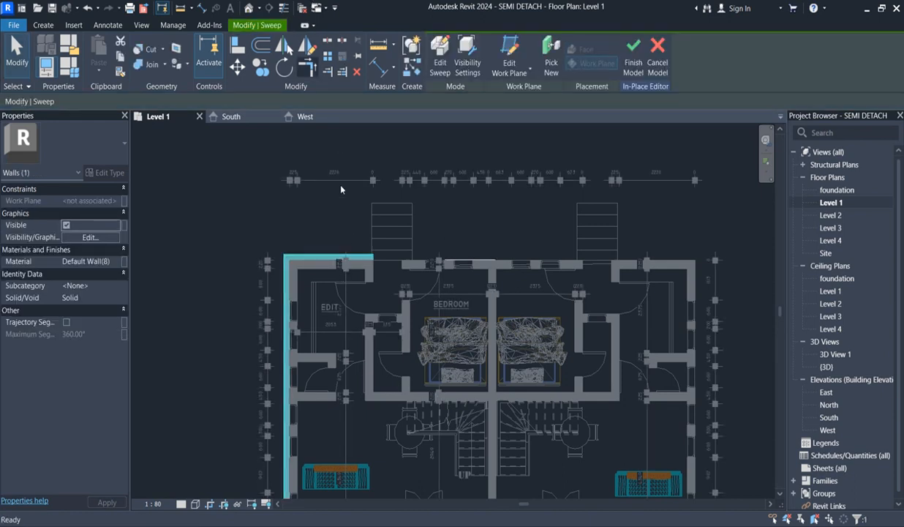
{"action": "left_click", "coordinate": [263, 73]}
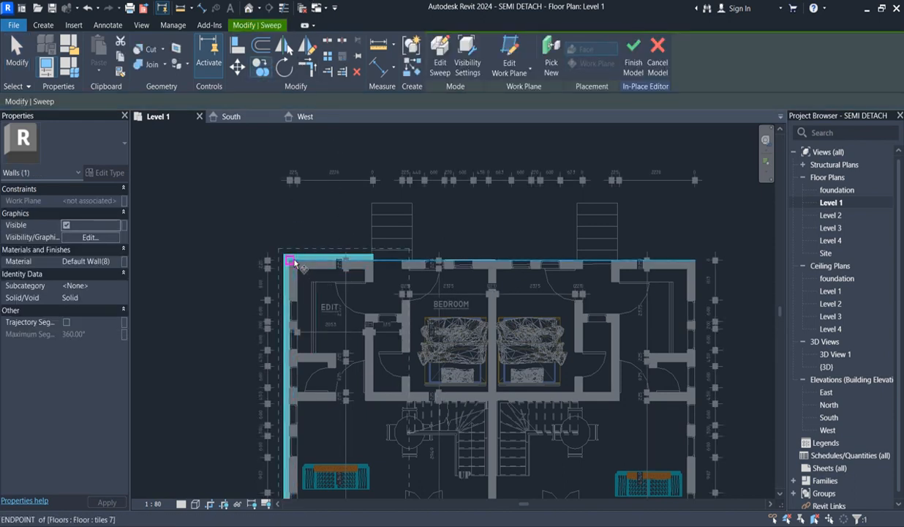
{"action": "left_click", "coordinate": [284, 255]}
{"action": "scroll", "coordinate": [289, 241], "scroll_direction": "down", "scroll_amount": 3}
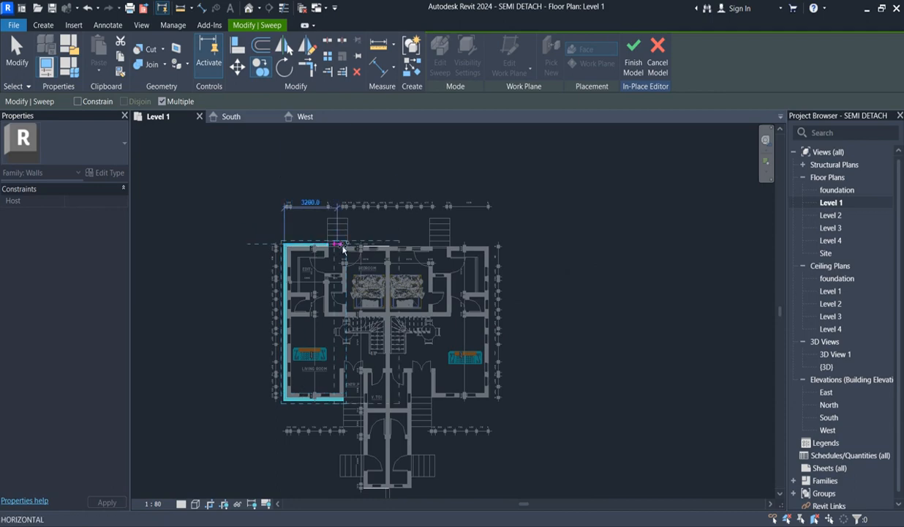
{"action": "scroll", "coordinate": [344, 246], "scroll_direction": "up", "scroll_amount": 2}
{"action": "scroll", "coordinate": [354, 254], "scroll_direction": "up", "scroll_amount": 2}
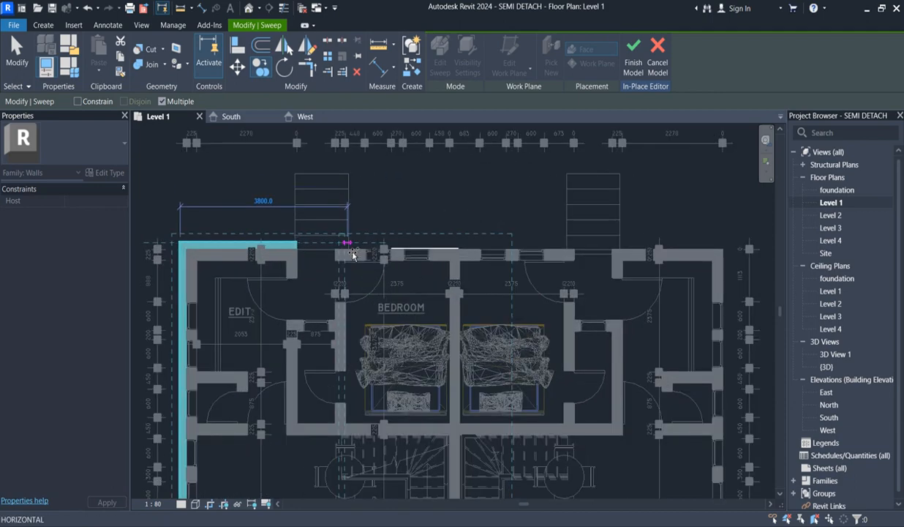
{"action": "left_click", "coordinate": [348, 246]}
- Place two more copies of the wraparound sweep, one with its corner on the central wing's side wall and one at the wing's front corner
{"action": "scroll", "coordinate": [380, 183], "scroll_direction": "down", "scroll_amount": 5}
{"action": "scroll", "coordinate": [375, 366], "scroll_direction": "up", "scroll_amount": 3}
{"action": "scroll", "coordinate": [383, 328], "scroll_direction": "up", "scroll_amount": 2}
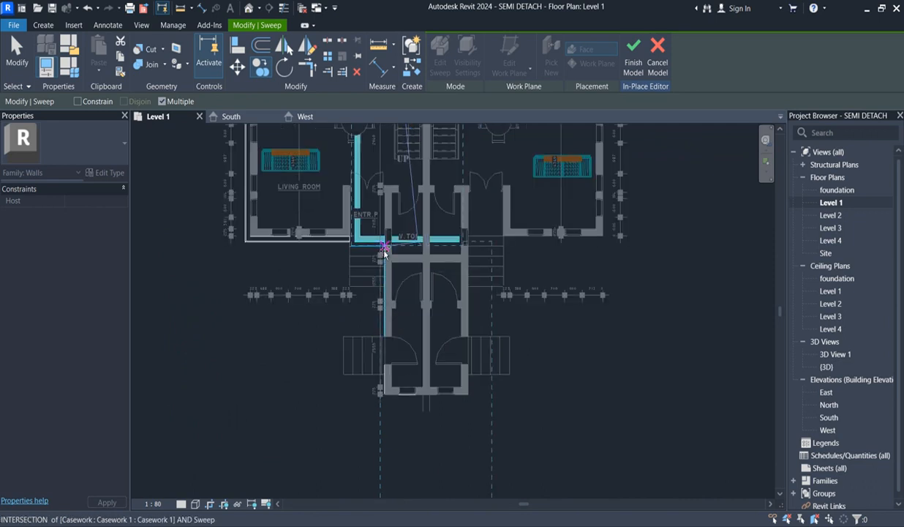
{"action": "left_click", "coordinate": [382, 245]}
{"action": "key", "text": "c"}
{"action": "key", "text": "o"}
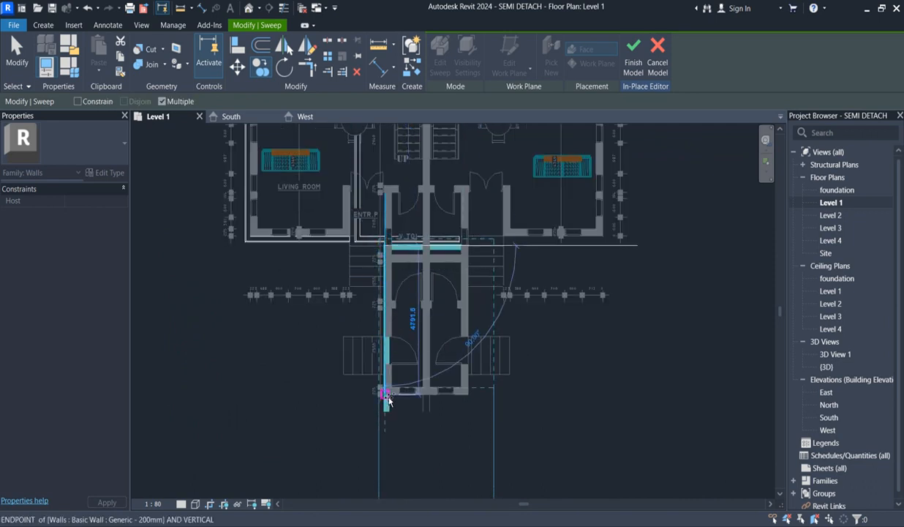
{"action": "left_click", "coordinate": [383, 390]}
{"action": "key", "text": "Escape"}
{"action": "scroll", "coordinate": [326, 458], "scroll_direction": "down", "scroll_amount": 5}
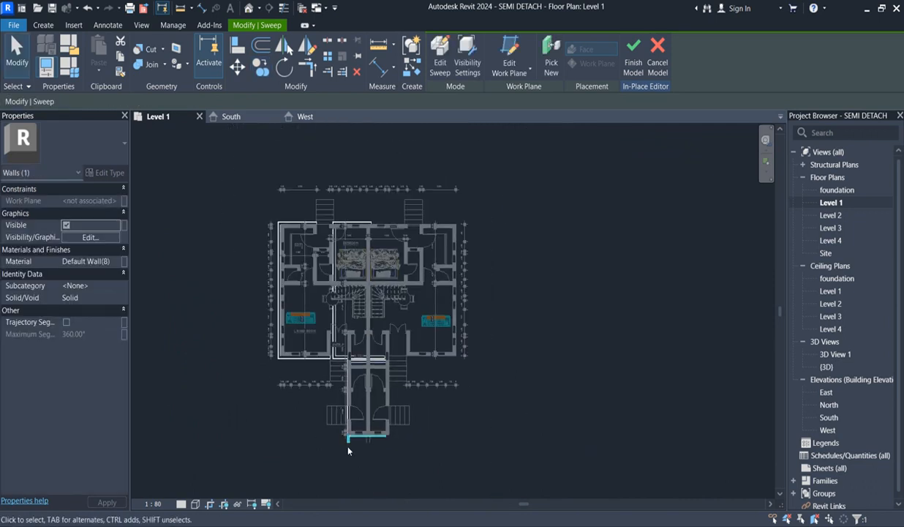
- Edit the path of the wraparound copy at the rear wall, deleting its vertical line and front horizontal line so only the rear line remains
{"action": "scroll", "coordinate": [346, 324], "scroll_direction": "up", "scroll_amount": 2}
{"action": "scroll", "coordinate": [339, 361], "scroll_direction": "up", "scroll_amount": 2}
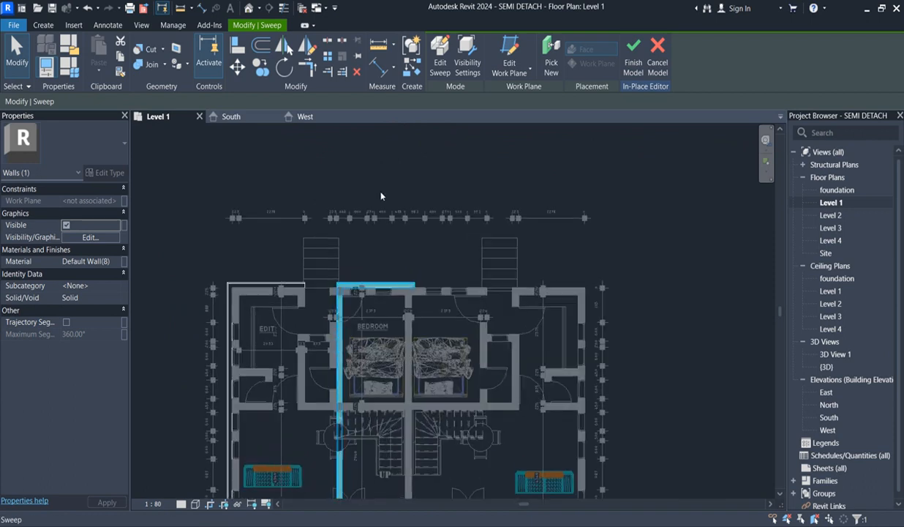
{"action": "left_click", "coordinate": [440, 59]}
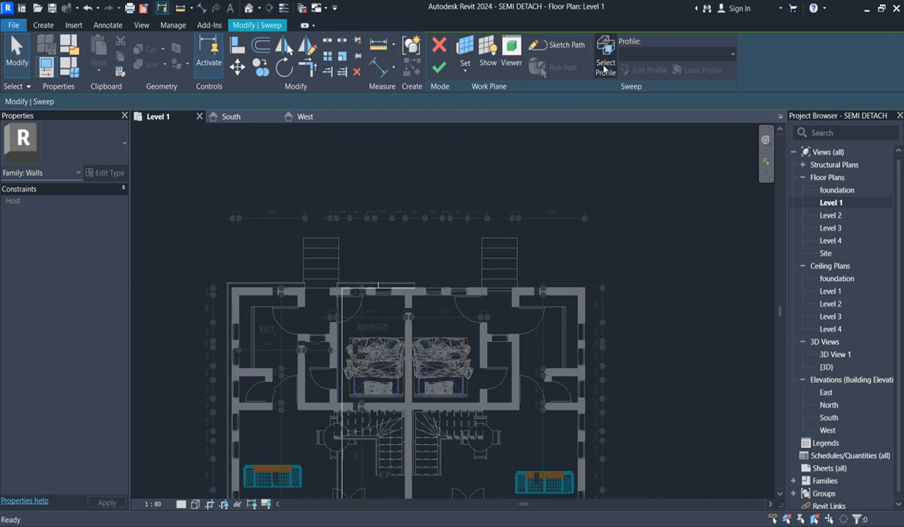
{"action": "left_click", "coordinate": [343, 327]}
{"action": "key", "text": "Escape"}
{"action": "scroll", "coordinate": [349, 290], "scroll_direction": "down", "scroll_amount": 4}
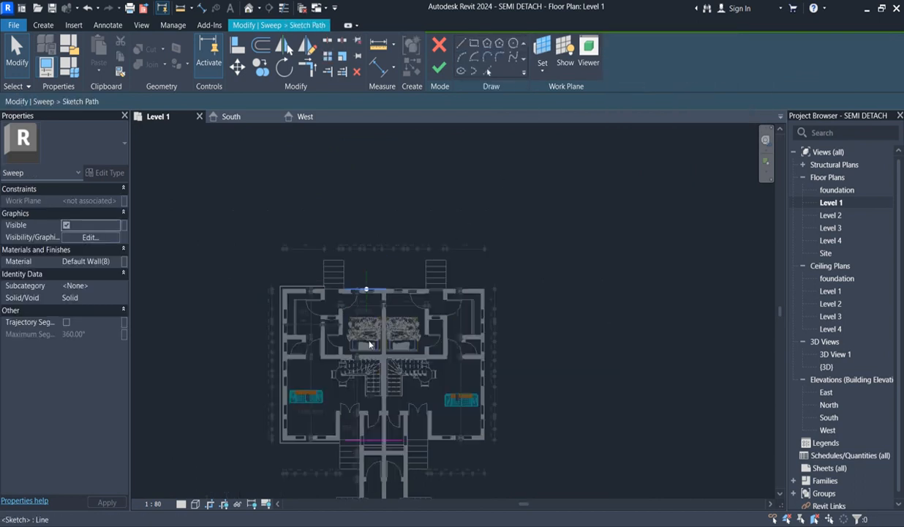
{"action": "left_click_drag", "start_coordinate": [313, 379], "coordinate": [449, 454]}
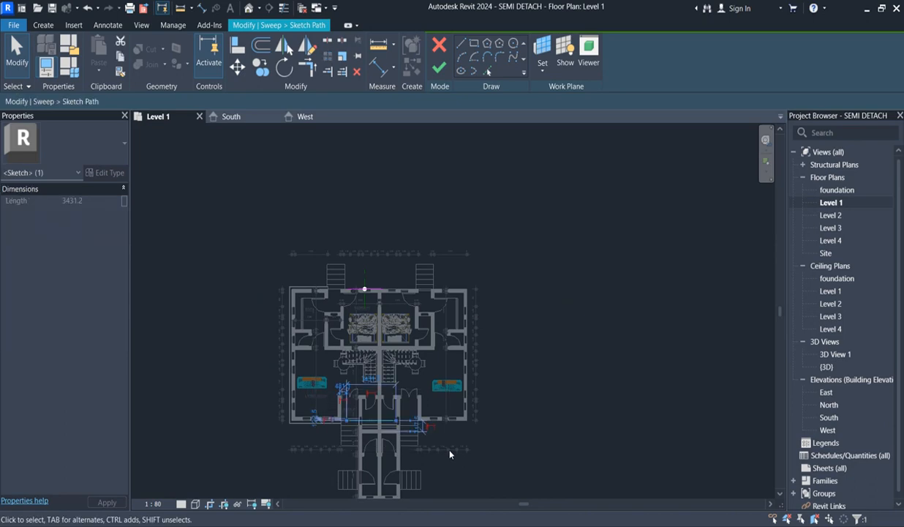
{"action": "key", "text": "Escape"}
- Finish the path, check the remaining line against the rear wall, and complete the sweep edit
{"action": "left_click", "coordinate": [439, 67]}
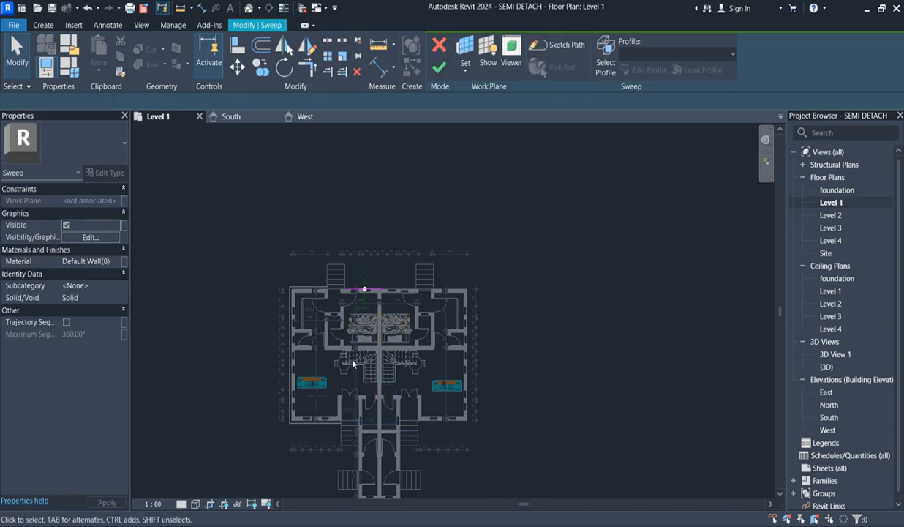
{"action": "scroll", "coordinate": [366, 296], "scroll_direction": "up", "scroll_amount": 5}
{"action": "scroll", "coordinate": [378, 317], "scroll_direction": "up", "scroll_amount": 2}
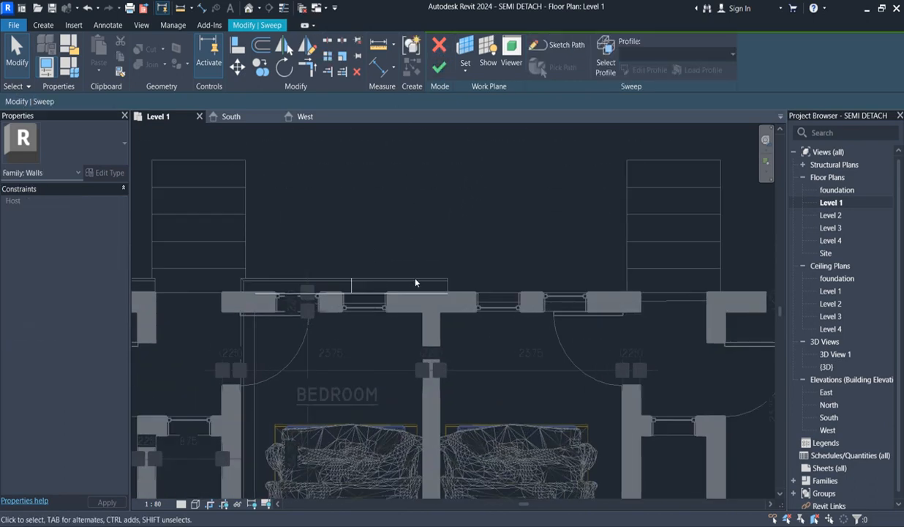
{"action": "scroll", "coordinate": [414, 281], "scroll_direction": "down", "scroll_amount": 8}
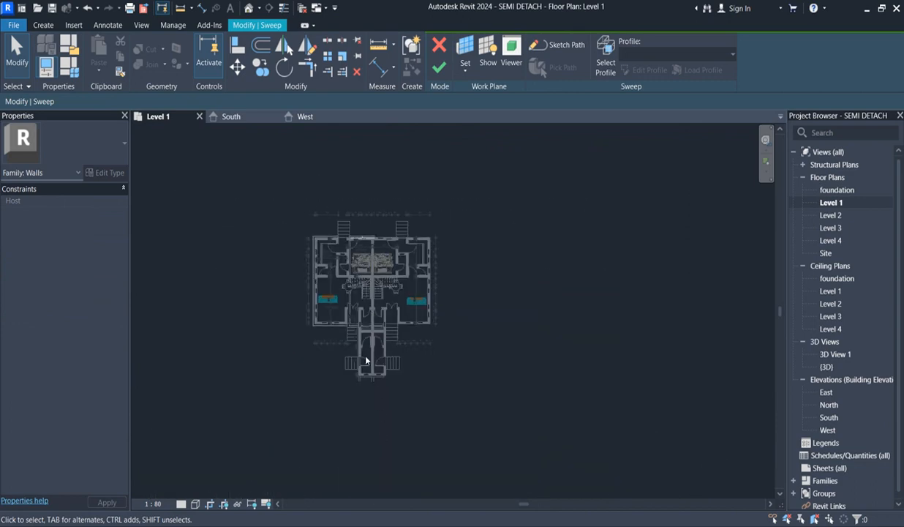
{"action": "scroll", "coordinate": [367, 360], "scroll_direction": "up", "scroll_amount": 2}
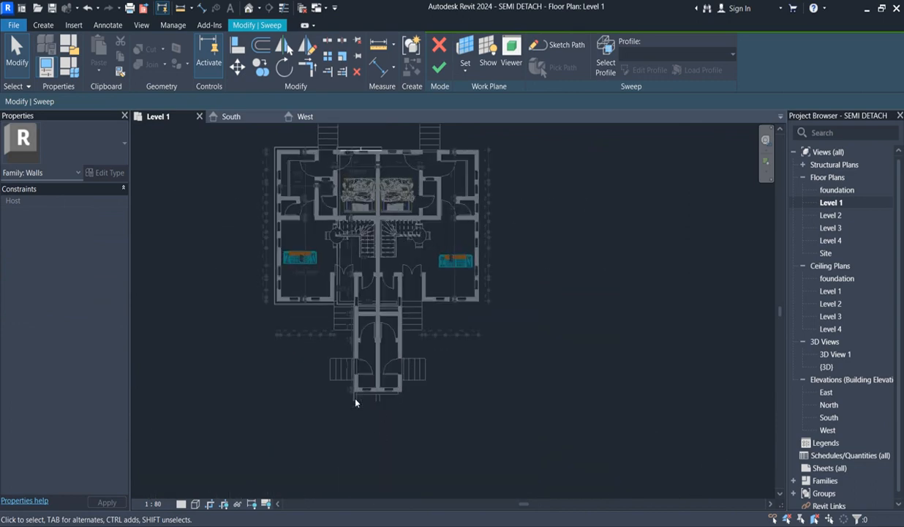
{"action": "left_click", "coordinate": [438, 67]}
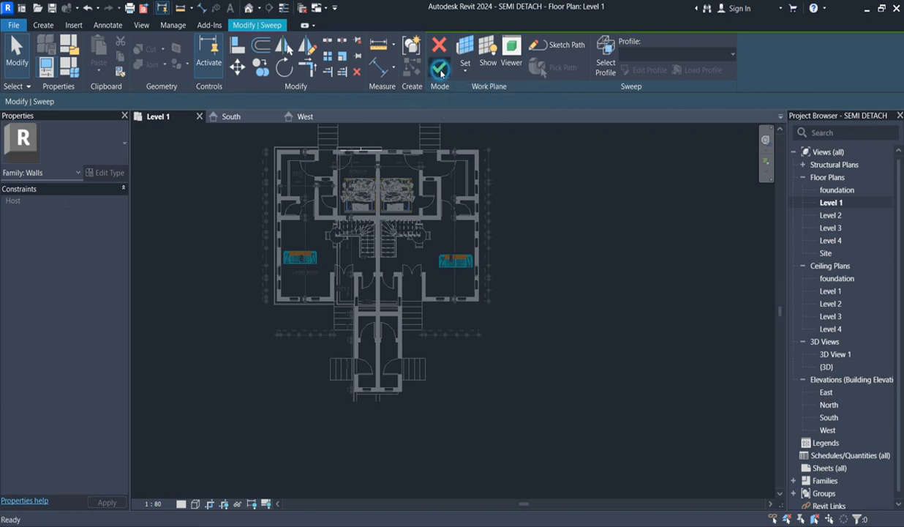
- Edit the path of the copy on the central wing's side wall, delete its rear horizontal line and start shortening the vertical line from its front end
{"action": "scroll", "coordinate": [351, 388], "scroll_direction": "up", "scroll_amount": 3}
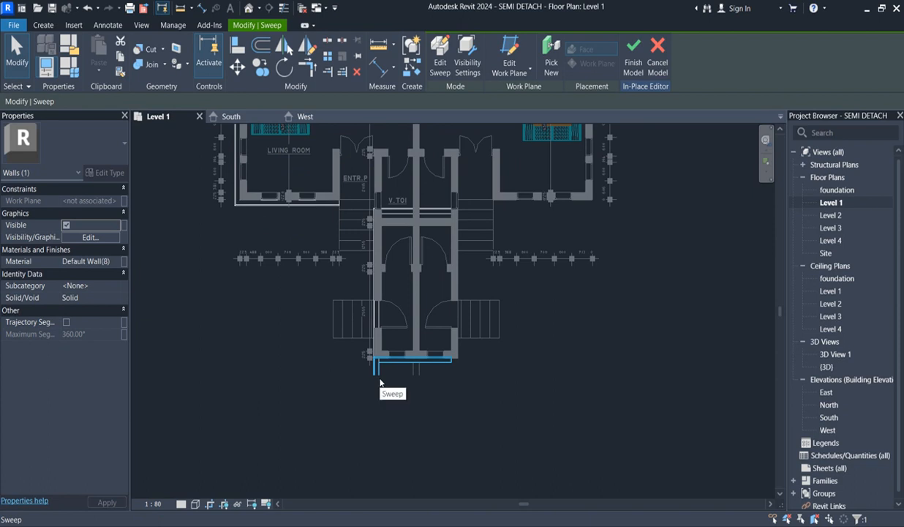
{"action": "scroll", "coordinate": [369, 387], "scroll_direction": "down", "scroll_amount": 2}
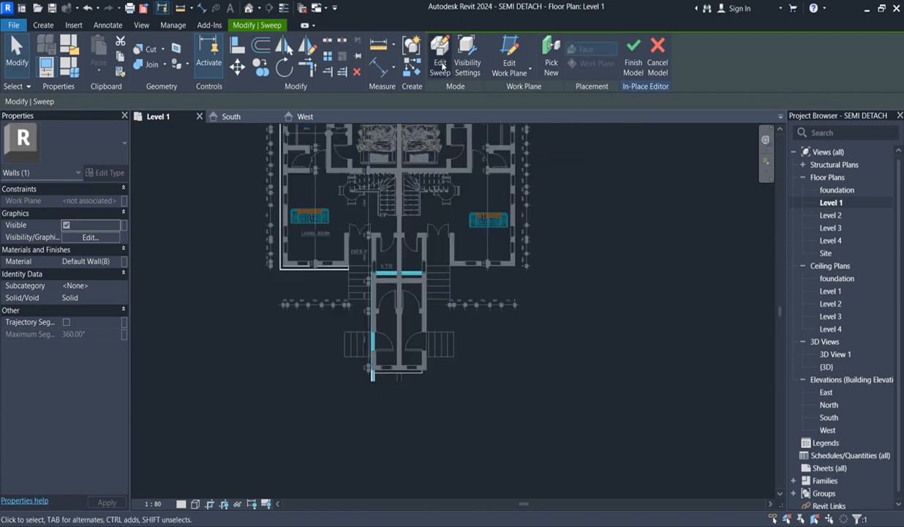
{"action": "left_click", "coordinate": [440, 59]}
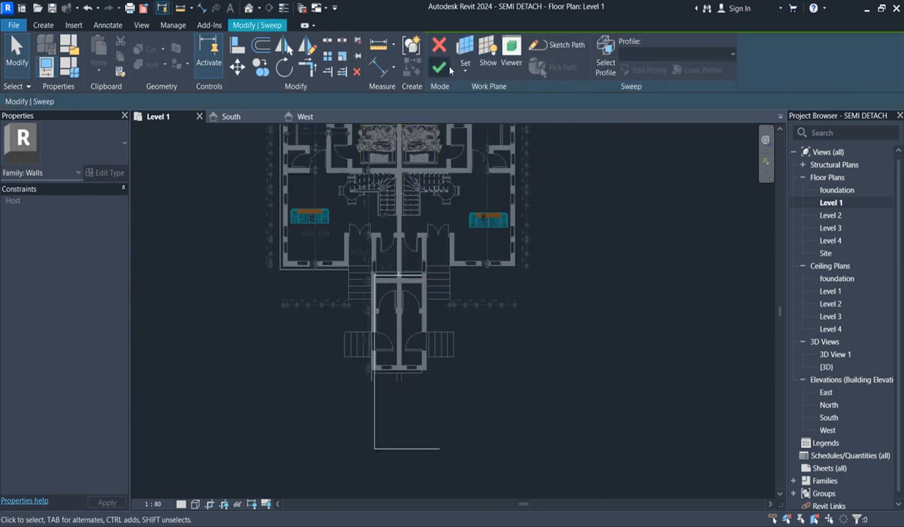
{"action": "left_click", "coordinate": [567, 46]}
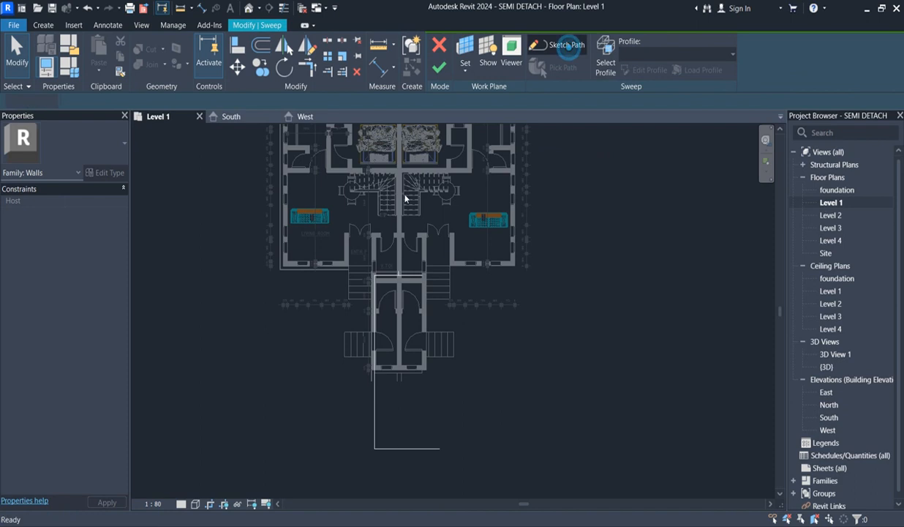
{"action": "left_click", "coordinate": [384, 277]}
{"action": "key", "text": "Delete"}
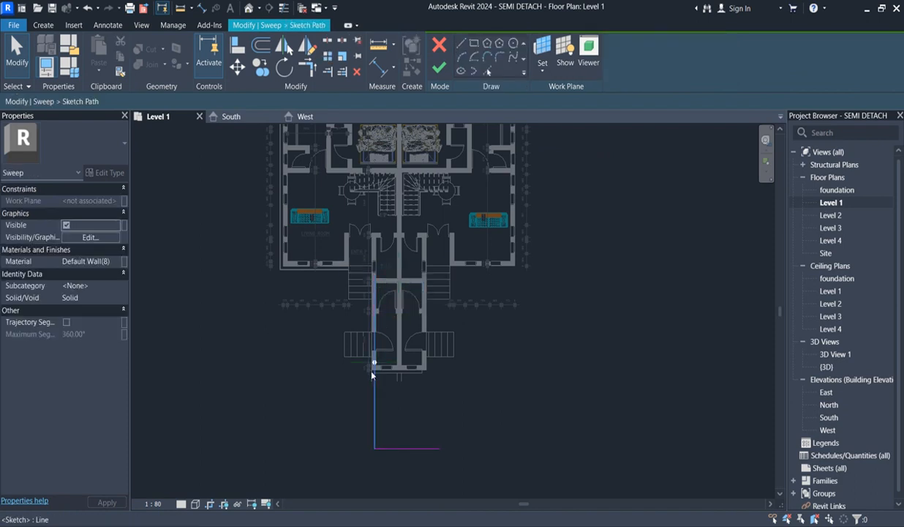
{"action": "left_click", "coordinate": [374, 428]}
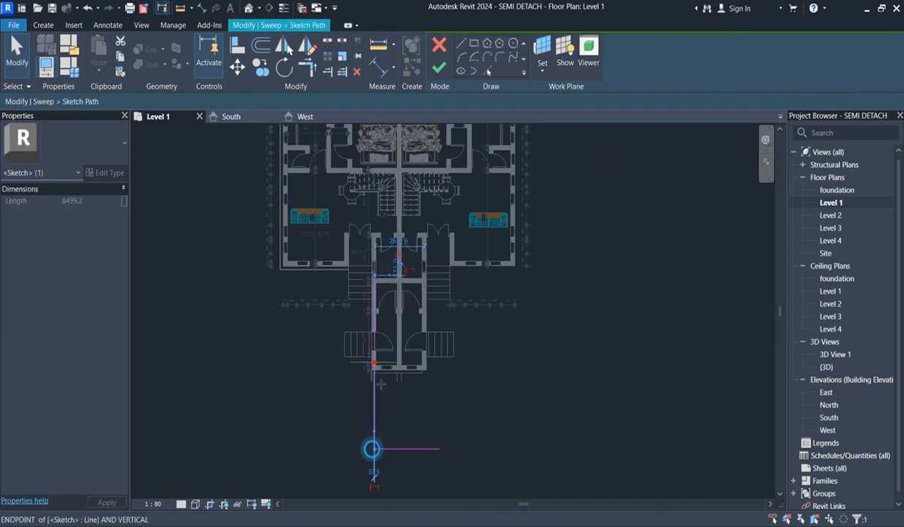
- Shorten the sweep's vertical path line to about 2780 mm, ending at the door opening, delete the detached horizontal line, and finish the sweep
{"action": "left_click_drag", "start_coordinate": [374, 447], "coordinate": [374, 417]}
{"action": "left_click_drag", "start_coordinate": [375, 342], "coordinate": [375, 331]}
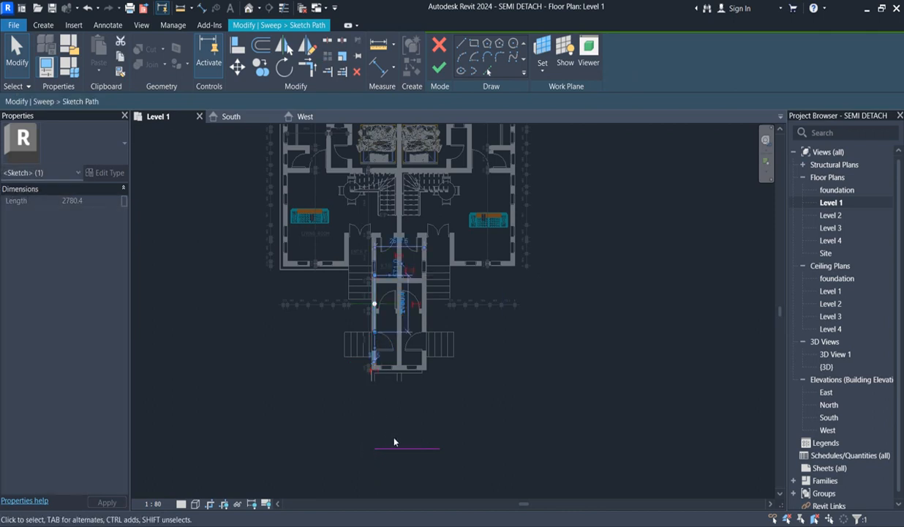
{"action": "left_click", "coordinate": [397, 448]}
{"action": "key", "text": "Delete"}
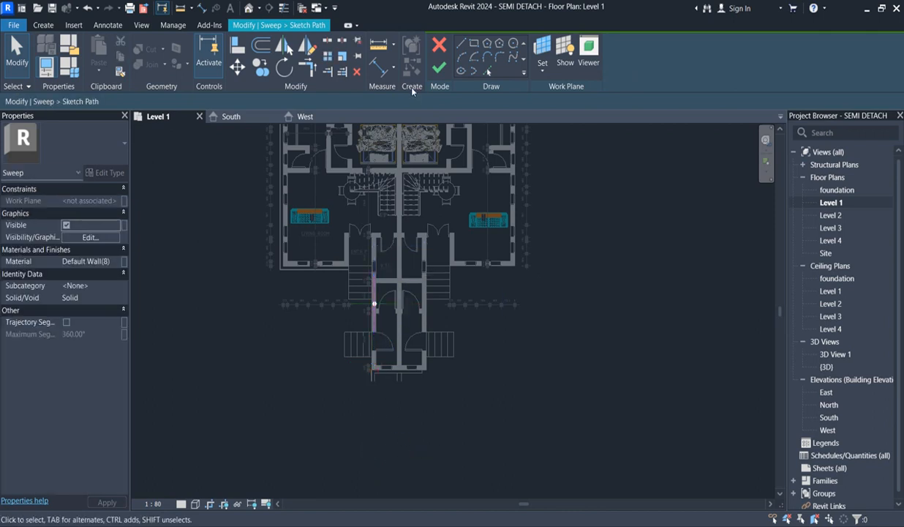
{"action": "left_click", "coordinate": [438, 68]}
{"action": "scroll", "coordinate": [358, 338], "scroll_direction": "up", "scroll_amount": 3}
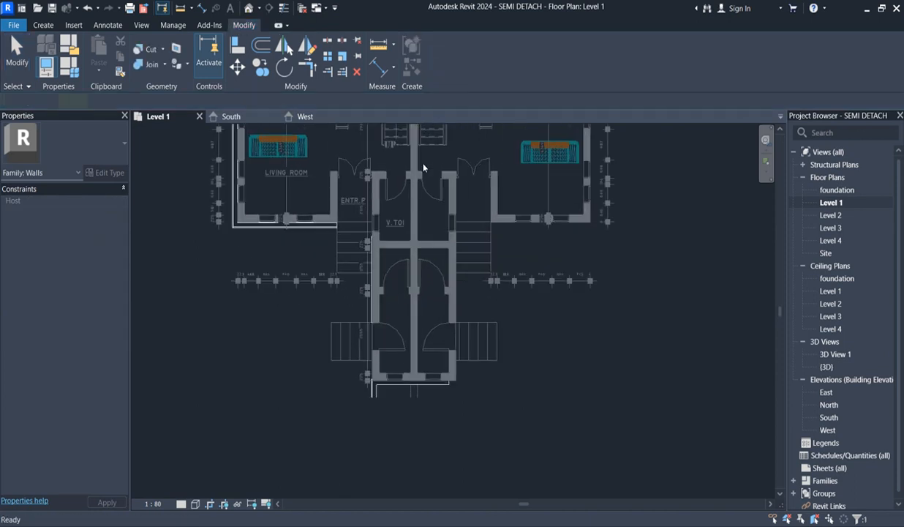
- Mirror the narrow wing's side-wall sweep to the outside of the wall about a drawn vertical axis, without keeping a copy
{"action": "scroll", "coordinate": [375, 290], "scroll_direction": "up", "scroll_amount": 4}
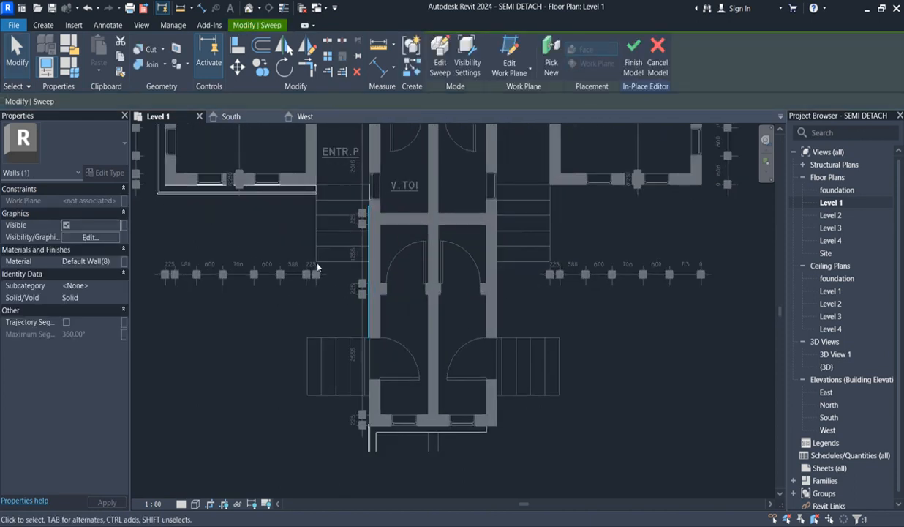
{"action": "scroll", "coordinate": [362, 284], "scroll_direction": "down", "scroll_amount": 2}
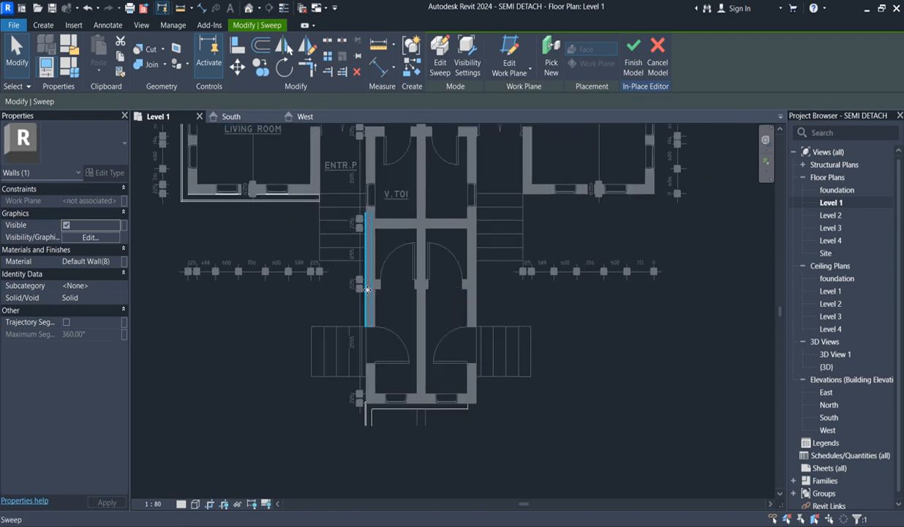
{"action": "scroll", "coordinate": [377, 267], "scroll_direction": "up", "scroll_amount": 1}
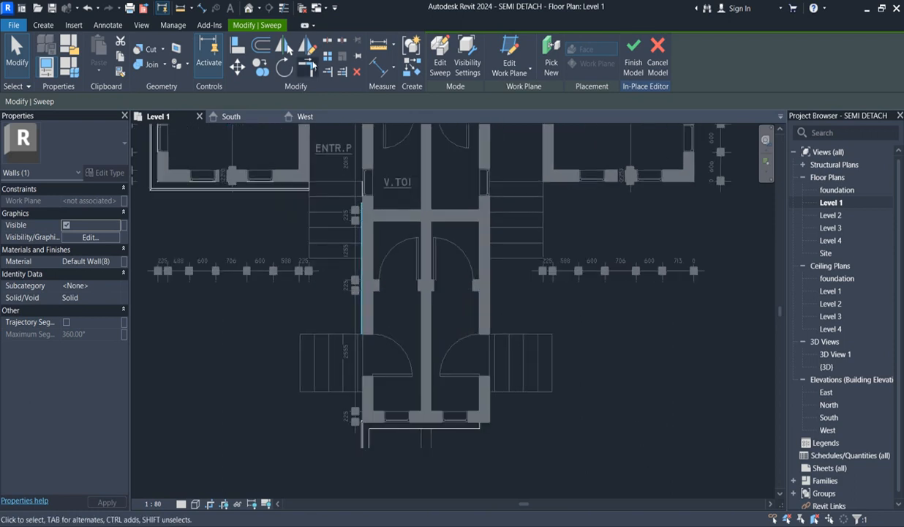
{"action": "left_click", "coordinate": [306, 47]}
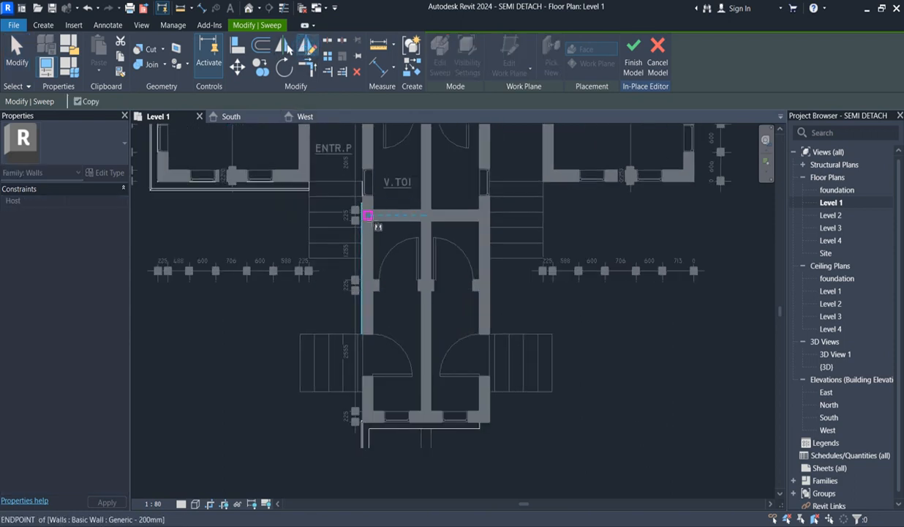
{"action": "left_click", "coordinate": [371, 187]}
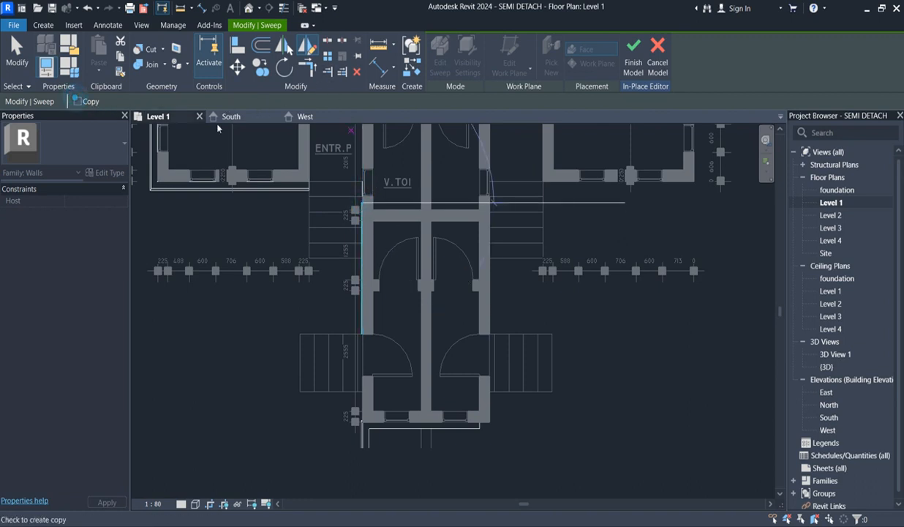
{"action": "left_click", "coordinate": [362, 157]}
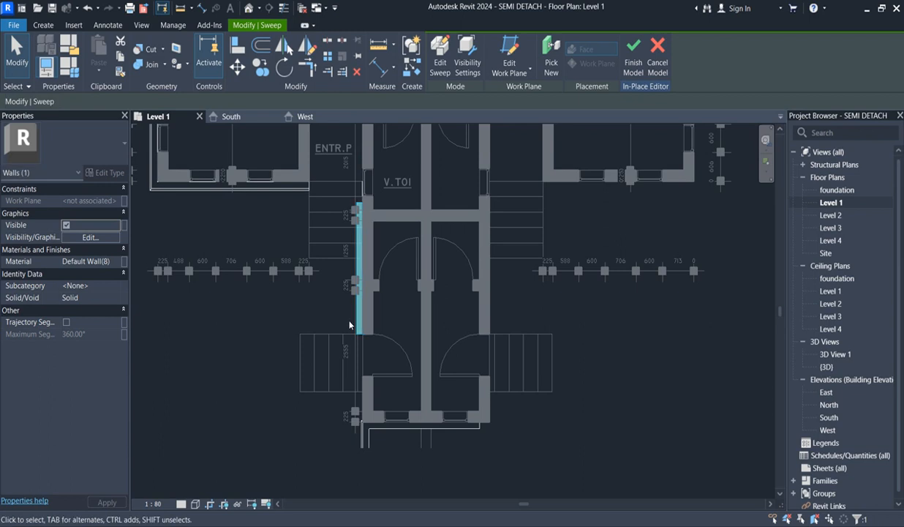
{"action": "scroll", "coordinate": [351, 314], "scroll_direction": "down", "scroll_amount": 2}
{"action": "scroll", "coordinate": [370, 278], "scroll_direction": "up", "scroll_amount": 2}
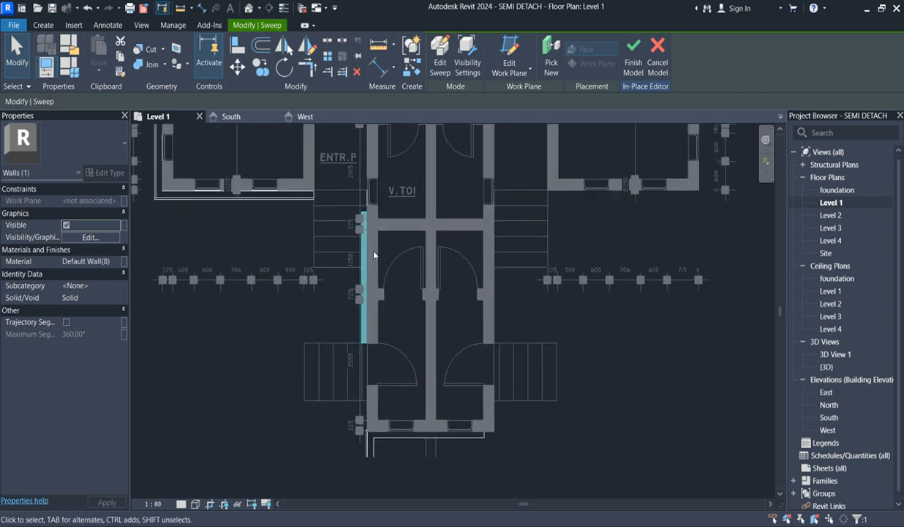
- Edit the path of the sweep at the wing's end wall, shortening its horizontal line to about 1400 mm at the central wall
{"action": "left_click", "coordinate": [396, 441]}
{"action": "scroll", "coordinate": [398, 428], "scroll_direction": "down", "scroll_amount": 2}
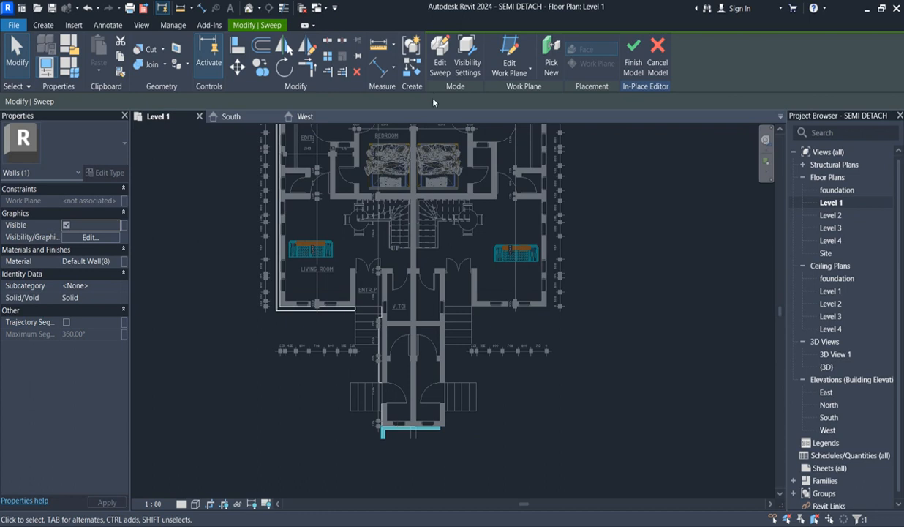
{"action": "left_click", "coordinate": [439, 68]}
{"action": "scroll", "coordinate": [386, 444], "scroll_direction": "up", "scroll_amount": 2}
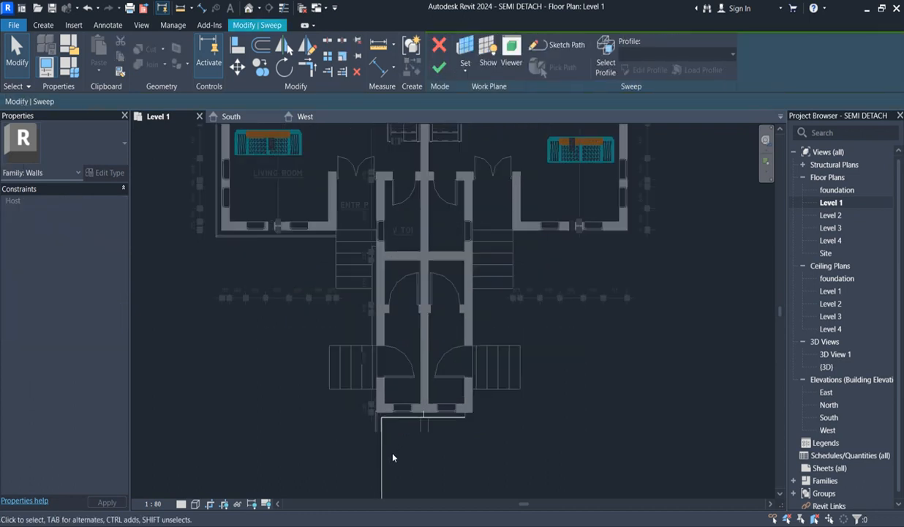
{"action": "left_click", "coordinate": [559, 45]}
{"action": "scroll", "coordinate": [388, 457], "scroll_direction": "down", "scroll_amount": 2}
{"action": "scroll", "coordinate": [384, 454], "scroll_direction": "up", "scroll_amount": 1}
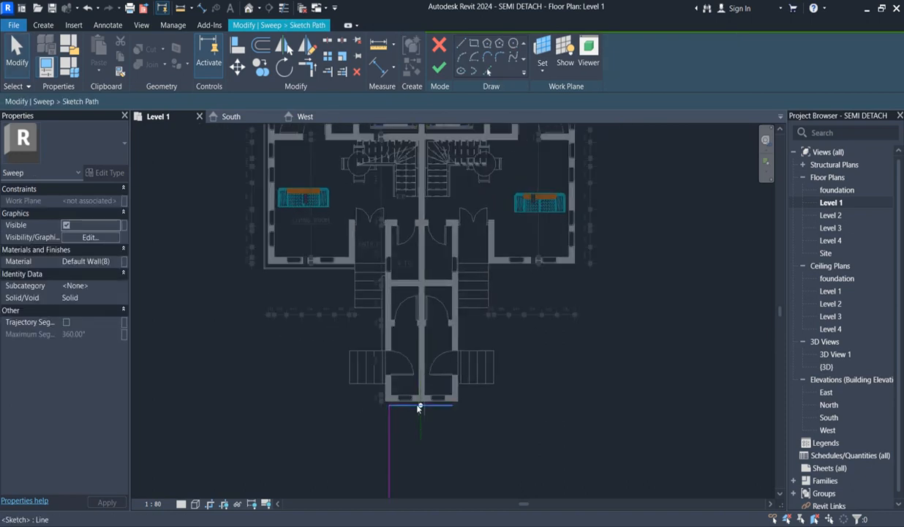
{"action": "scroll", "coordinate": [448, 406], "scroll_direction": "up", "scroll_amount": 2}
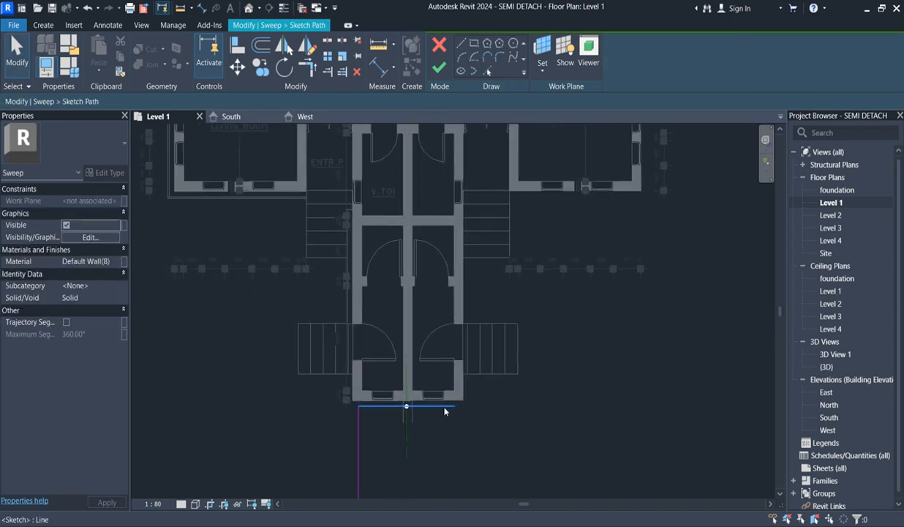
{"action": "left_click", "coordinate": [445, 407]}
{"action": "mouse_move", "coordinate": [456, 410]}
{"action": "left_mouse_down"}
{"action": "mouse_move", "coordinate": [406, 412]}
{"action": "mouse_move", "coordinate": [412, 407]}
{"action": "left_mouse_up"}
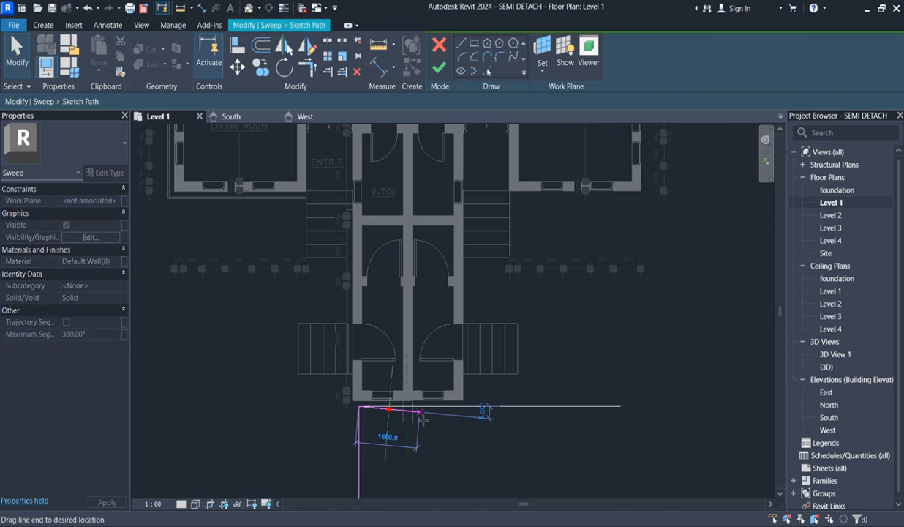
{"action": "scroll", "coordinate": [373, 424], "scroll_direction": "up", "scroll_amount": 2}
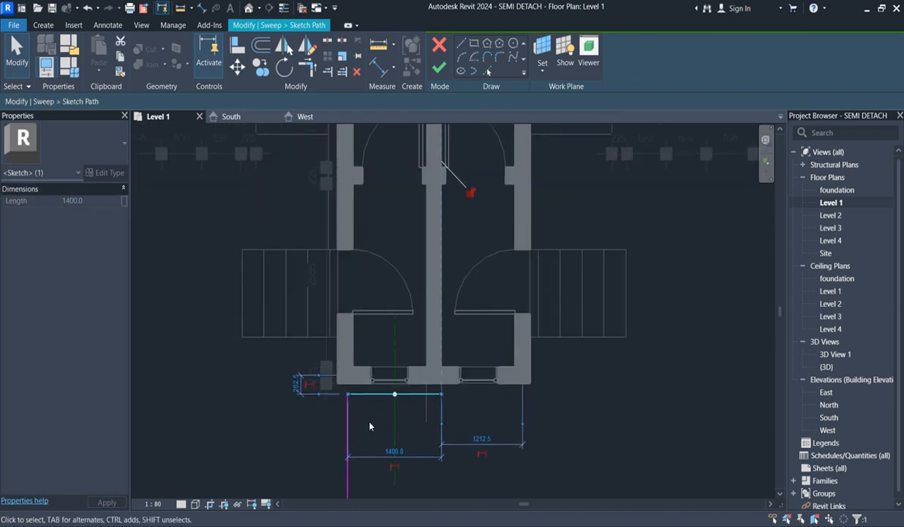
{"action": "scroll", "coordinate": [362, 418], "scroll_direction": "up", "scroll_amount": 2}
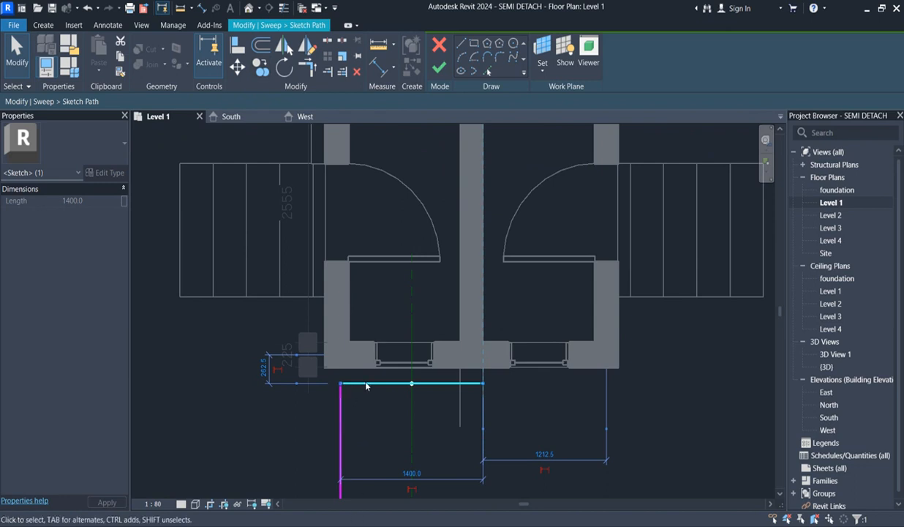
- Delete the long vertical line and the far horizontal line from the sweep path, keeping the segment beside the end wall
{"action": "left_click", "coordinate": [338, 419]}
{"action": "left_click_drag", "start_coordinate": [341, 385], "coordinate": [326, 383]}
{"action": "scroll", "coordinate": [305, 413], "scroll_direction": "down", "scroll_amount": 5}
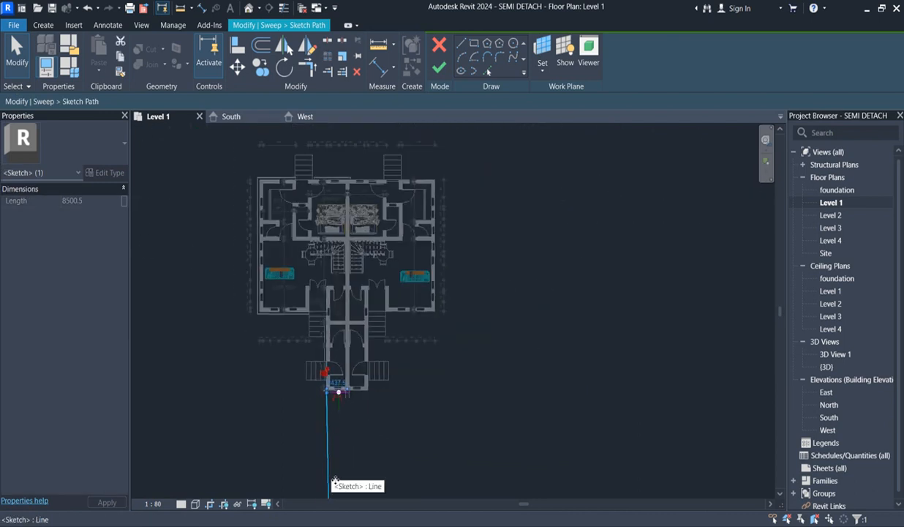
{"action": "key", "text": "Escape"}
{"action": "scroll", "coordinate": [340, 387], "scroll_direction": "down", "scroll_amount": 3}
{"action": "left_click", "coordinate": [350, 453]}
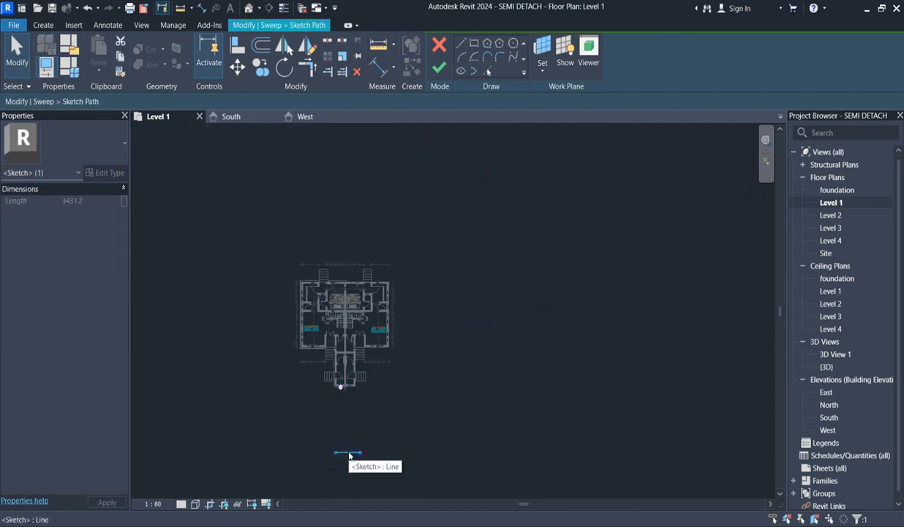
{"action": "key", "text": "Escape"}
{"action": "scroll", "coordinate": [343, 370], "scroll_direction": "up", "scroll_amount": 5}
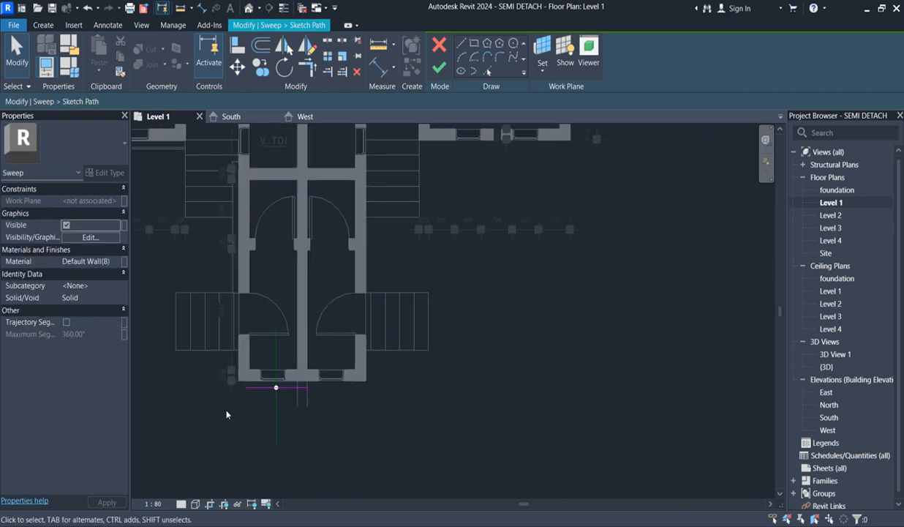
- Draw a vertical path line along the side wall's outer face from the corner to the door opening, and trim it to the horizontal line
{"action": "left_click", "coordinate": [256, 386]}
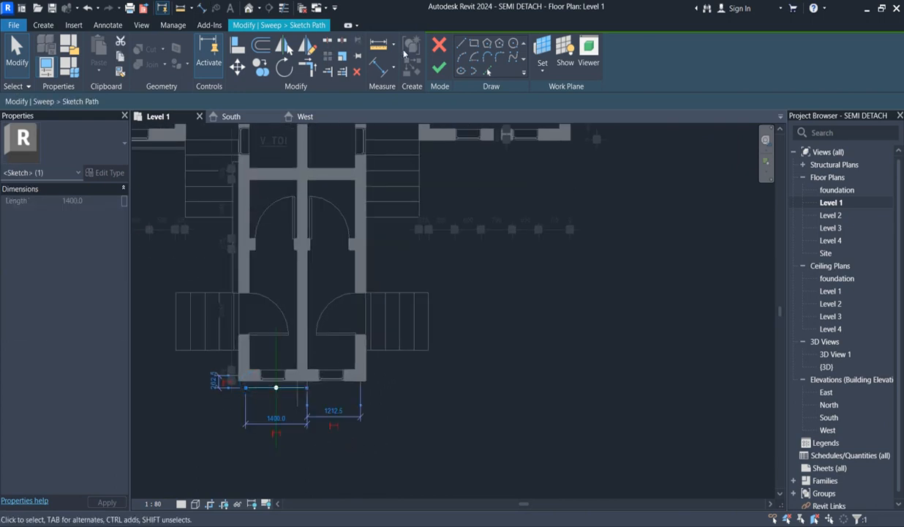
{"action": "left_click", "coordinate": [462, 45]}
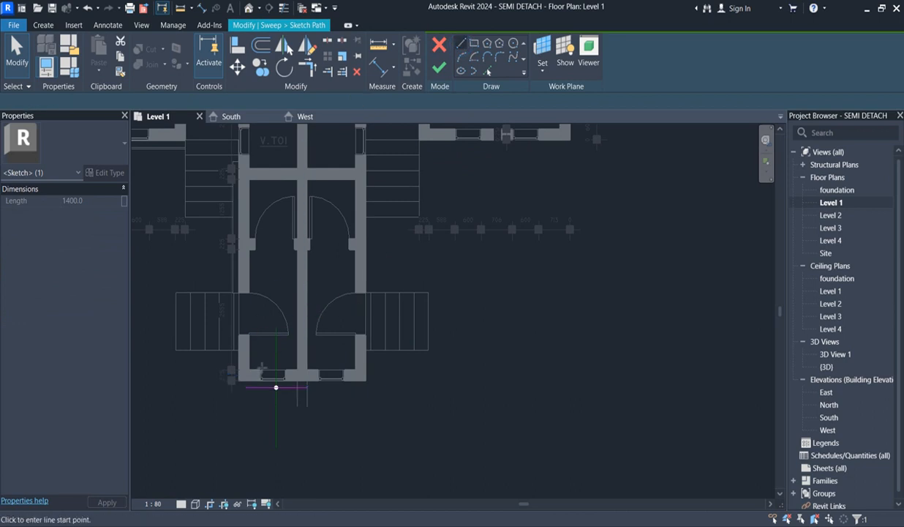
{"action": "left_click", "coordinate": [238, 381]}
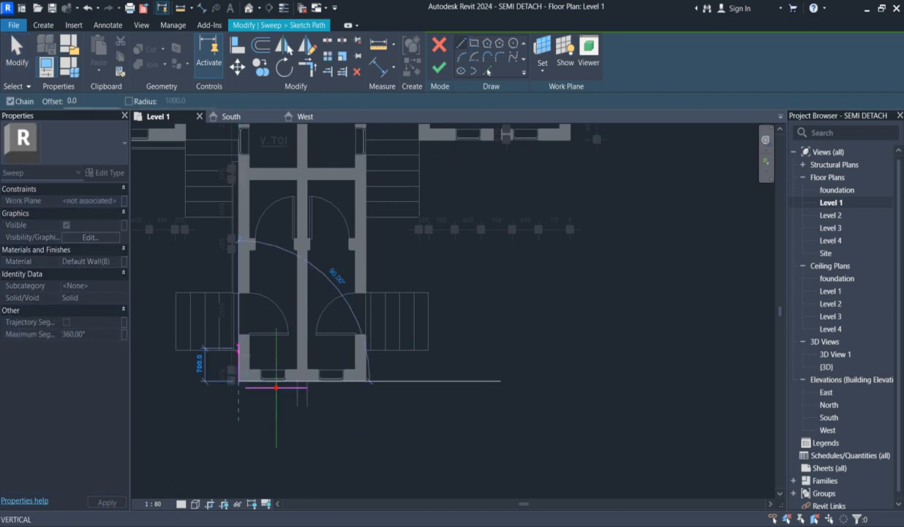
{"action": "left_click", "coordinate": [239, 335]}
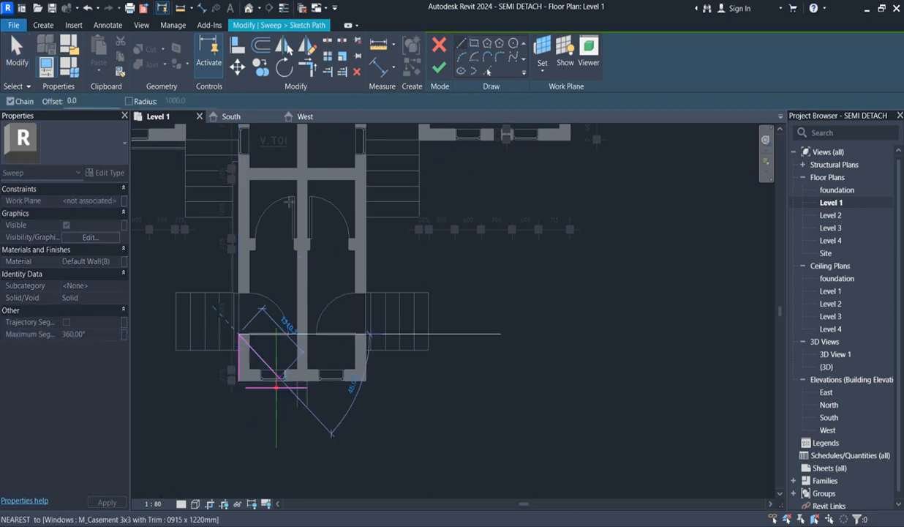
{"action": "left_click", "coordinate": [308, 68]}
{"action": "left_click", "coordinate": [240, 367]}
{"action": "left_click", "coordinate": [253, 387]}
- Align the horizontal path line with the end wall's outer face and finish the sweep
{"action": "left_click", "coordinate": [239, 45]}
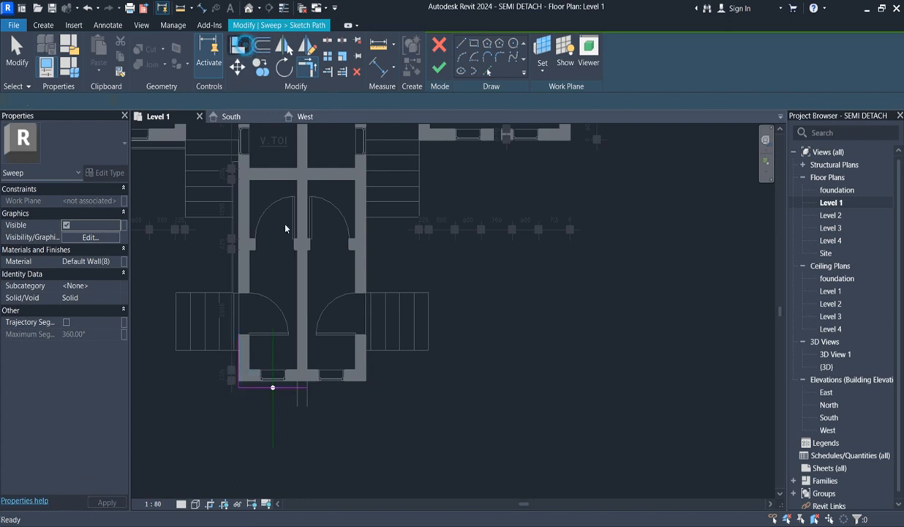
{"action": "scroll", "coordinate": [307, 371], "scroll_direction": "up", "scroll_amount": 2}
{"action": "left_click", "coordinate": [296, 381]}
{"action": "left_click", "coordinate": [289, 391]}
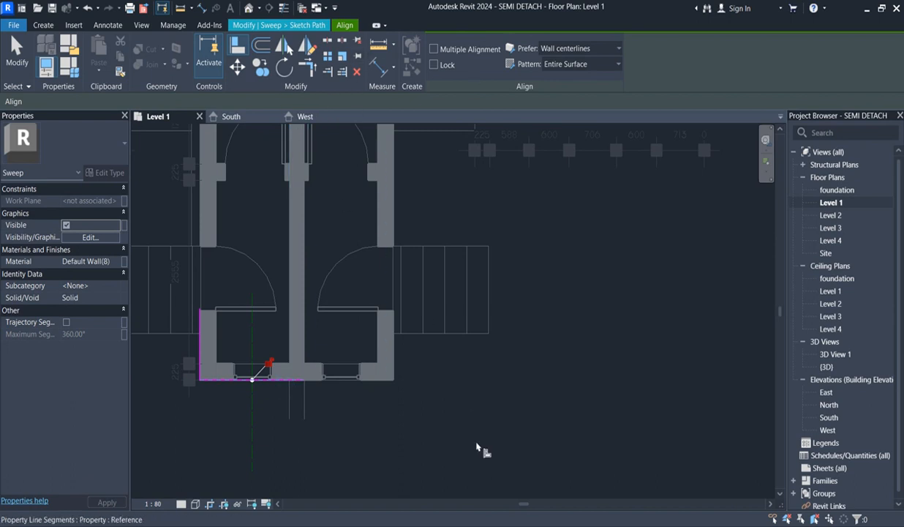
{"action": "key", "text": "Escape"}
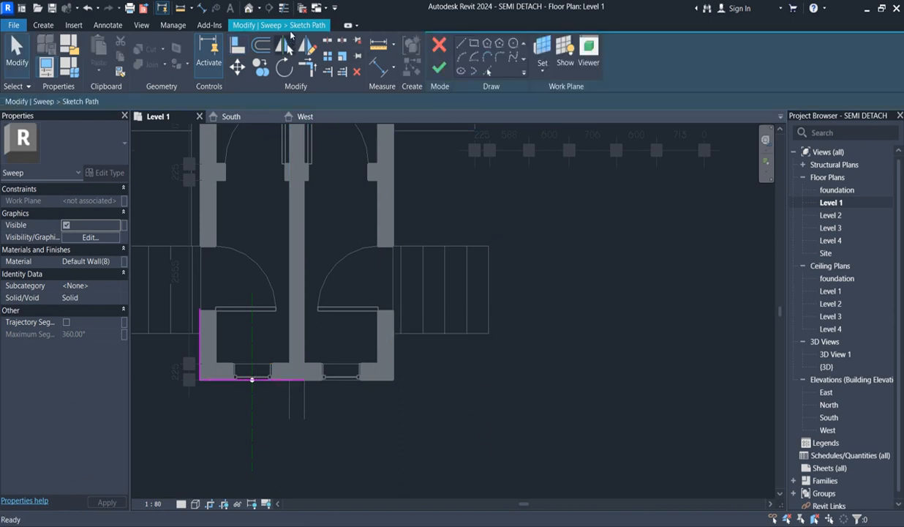
{"action": "left_click", "coordinate": [439, 67]}
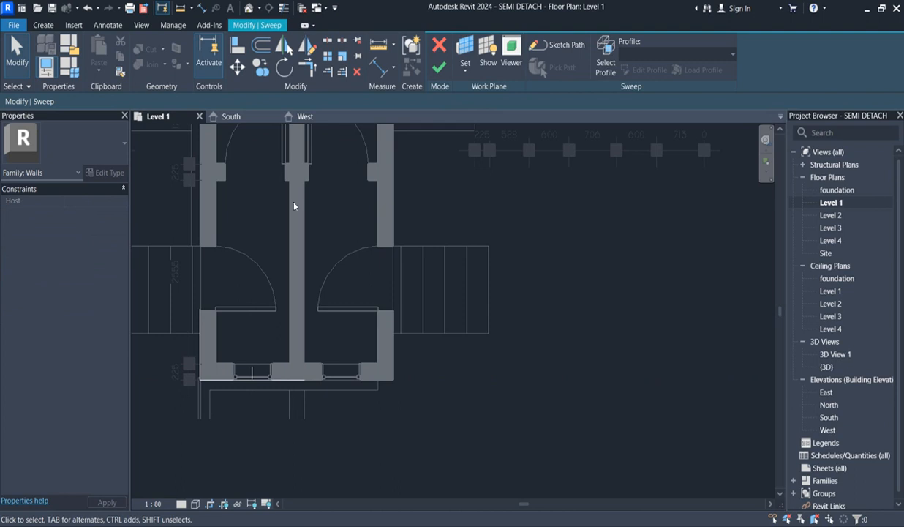
{"action": "left_click", "coordinate": [439, 68]}
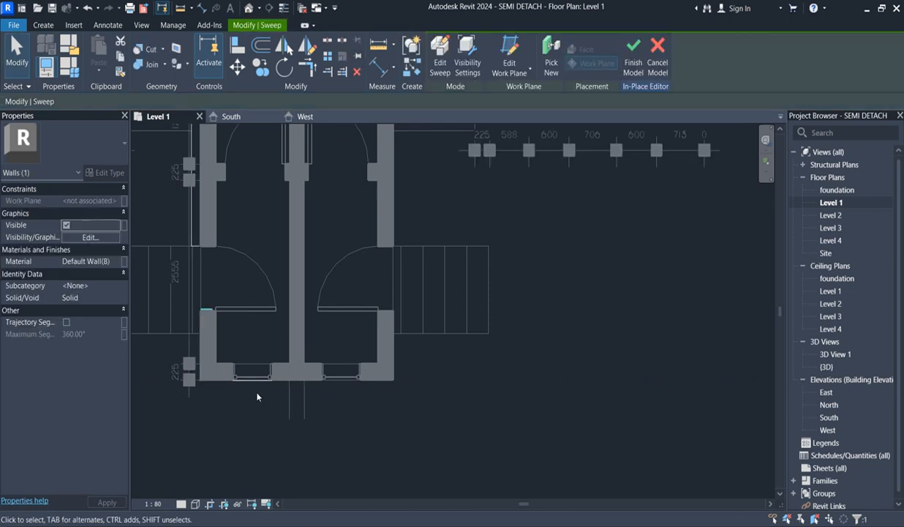
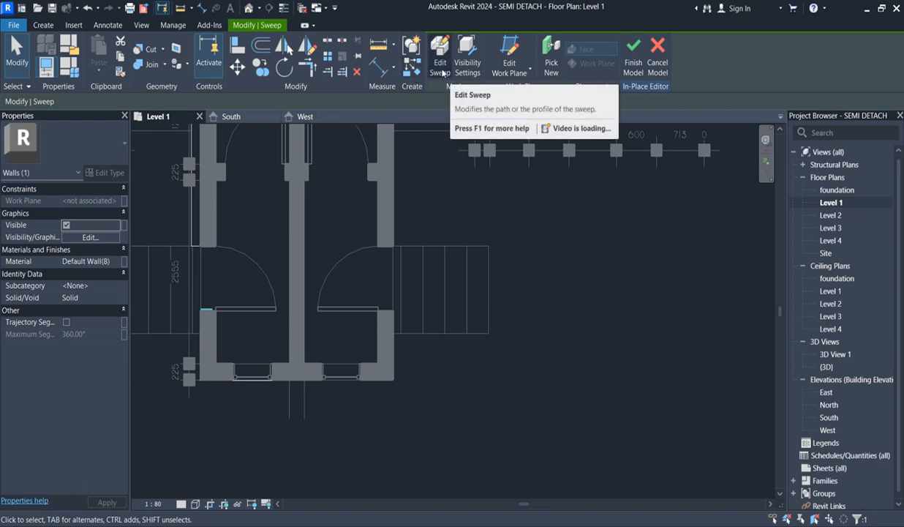
- Open the end-wall sweep's sketched profile for editing in the West elevation
{"action": "left_click", "coordinate": [441, 67]}
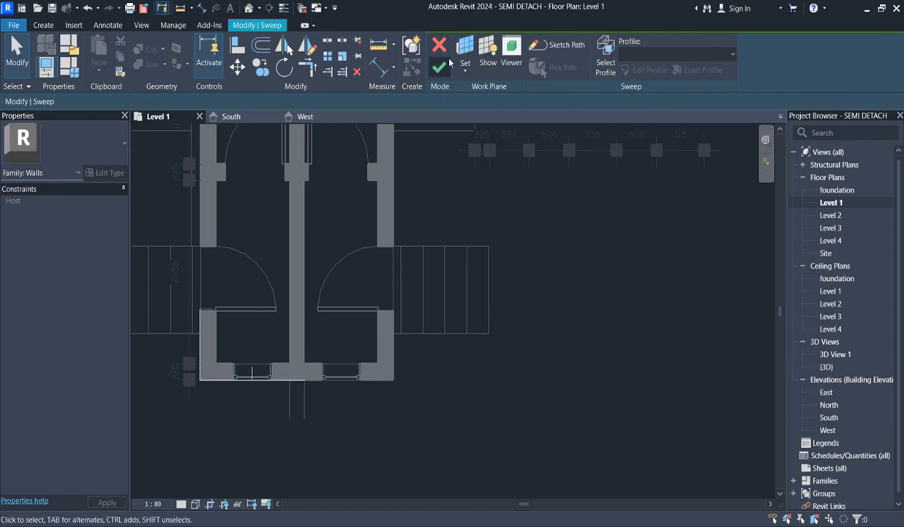
{"action": "left_click", "coordinate": [439, 67]}
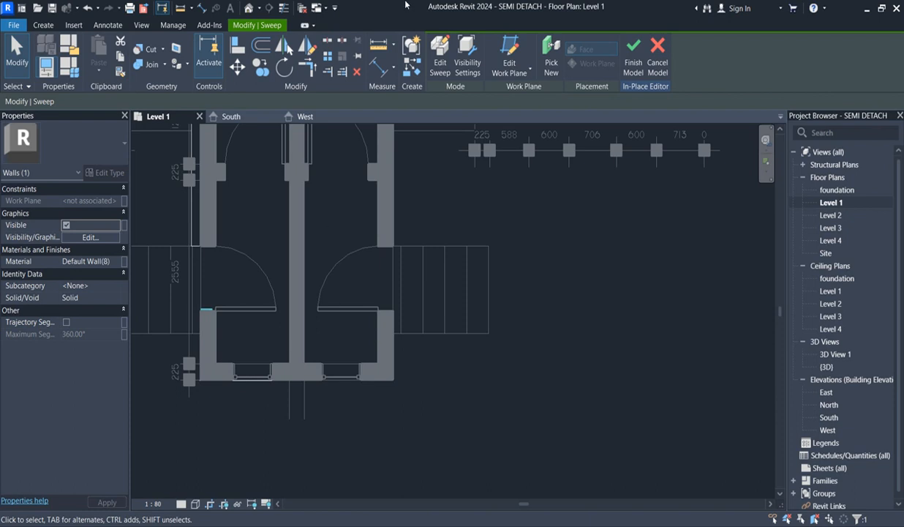
{"action": "left_click", "coordinate": [440, 65]}
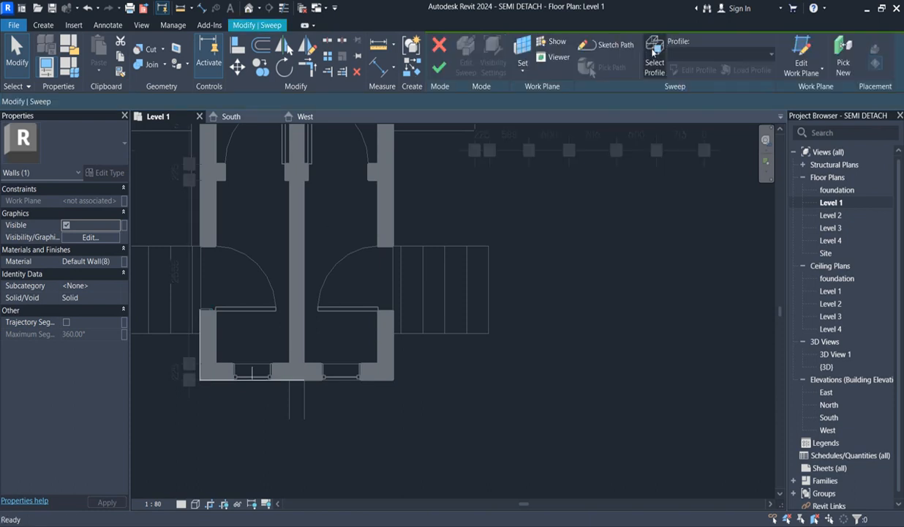
{"action": "left_click", "coordinate": [654, 53]}
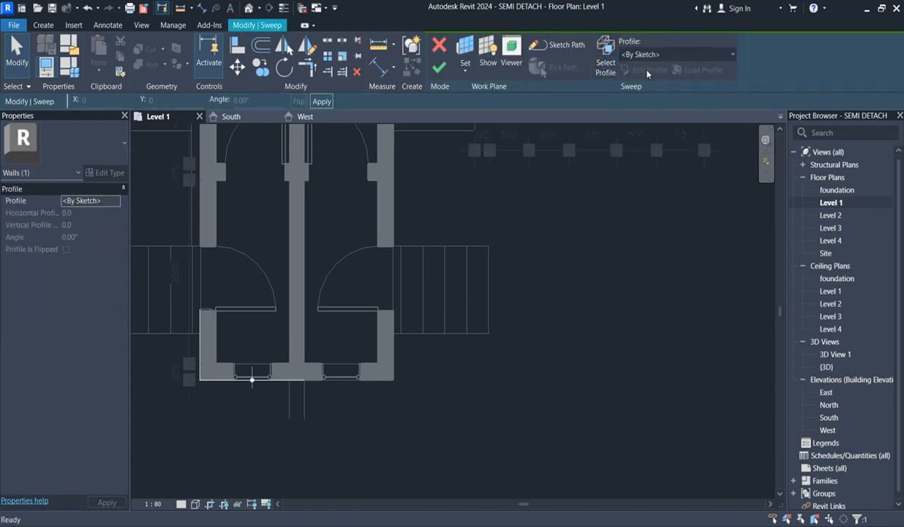
{"action": "left_click", "coordinate": [645, 70]}
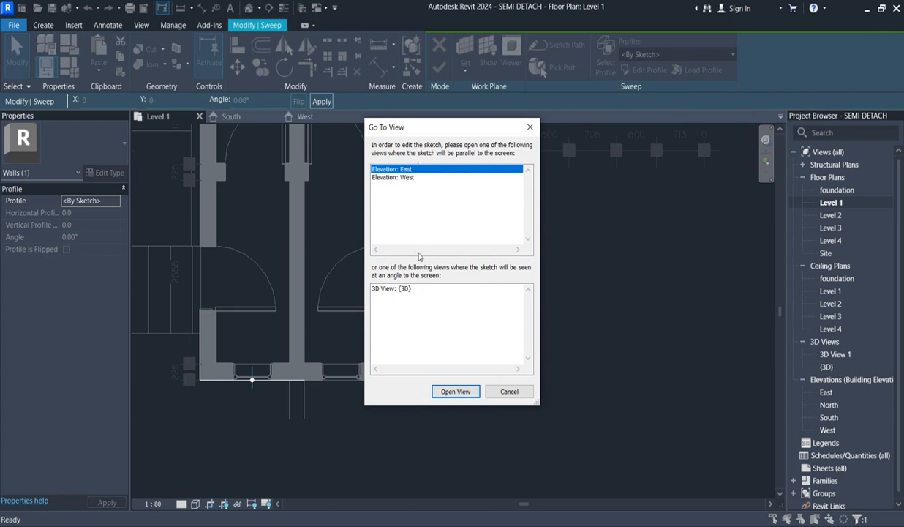
{"action": "left_click", "coordinate": [406, 178]}
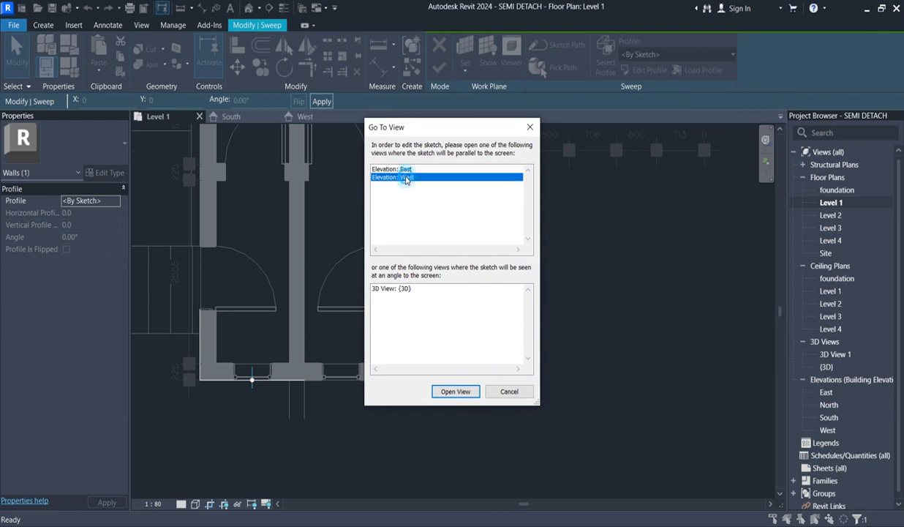
{"action": "left_click", "coordinate": [457, 392]}
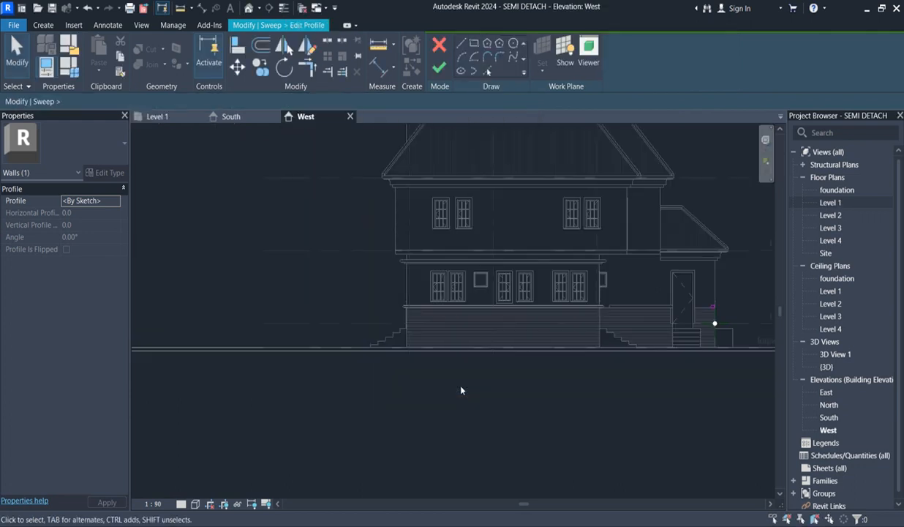
- Mirror the small rounded profile about the end wall's vertical face without copying it, and finish the profile and sweep
{"action": "scroll", "coordinate": [728, 304], "scroll_direction": "up", "scroll_amount": 8}
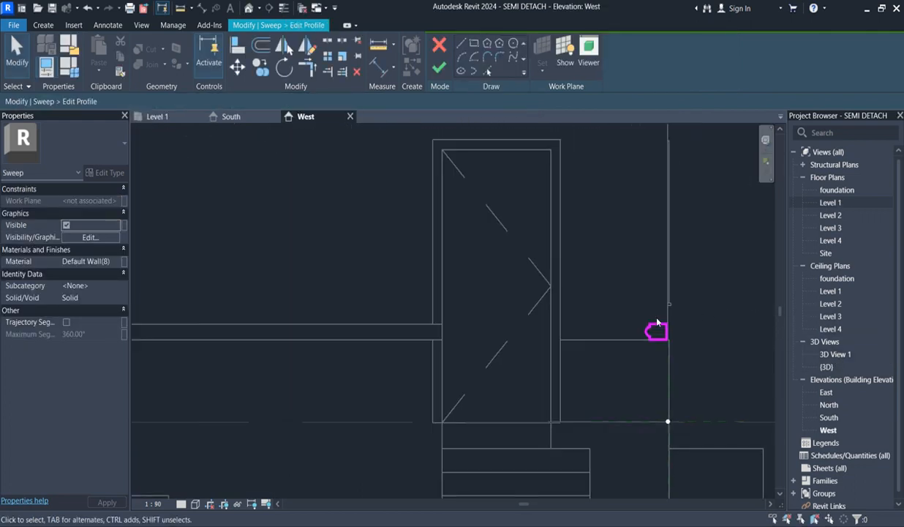
{"action": "left_click_drag", "start_coordinate": [687, 350], "coordinate": [688, 350]}
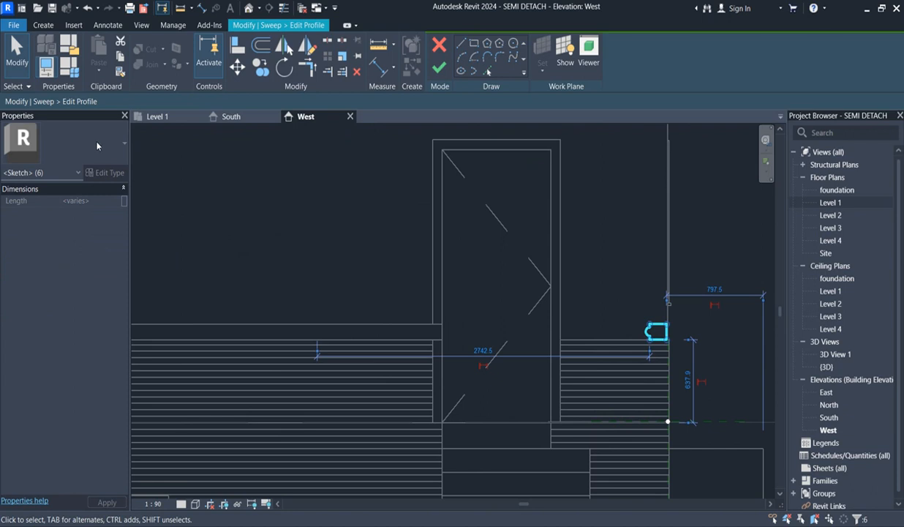
{"action": "left_click", "coordinate": [308, 45]}
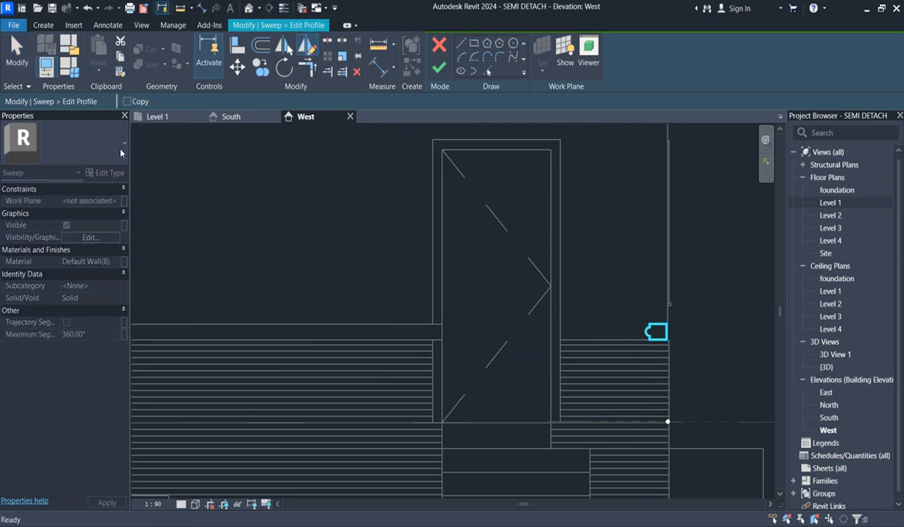
{"action": "left_click", "coordinate": [670, 324]}
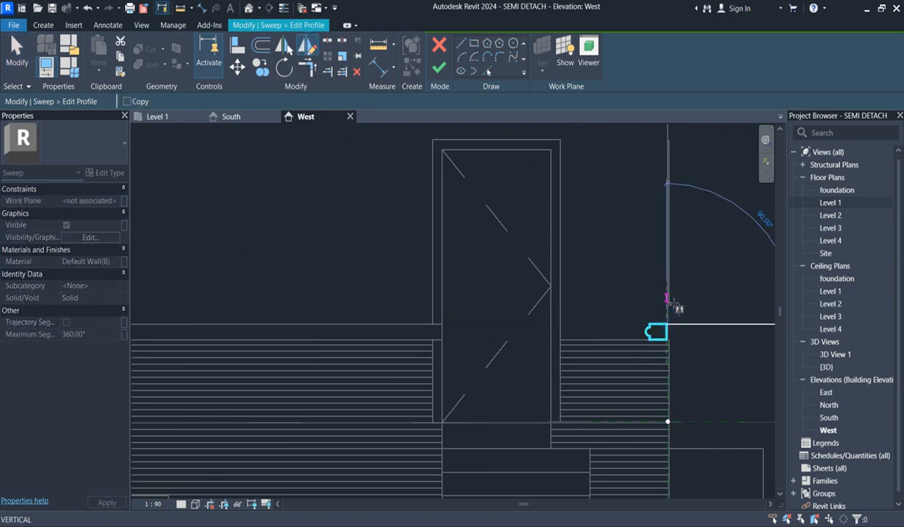
{"action": "left_click", "coordinate": [668, 300]}
{"action": "left_click", "coordinate": [602, 290]}
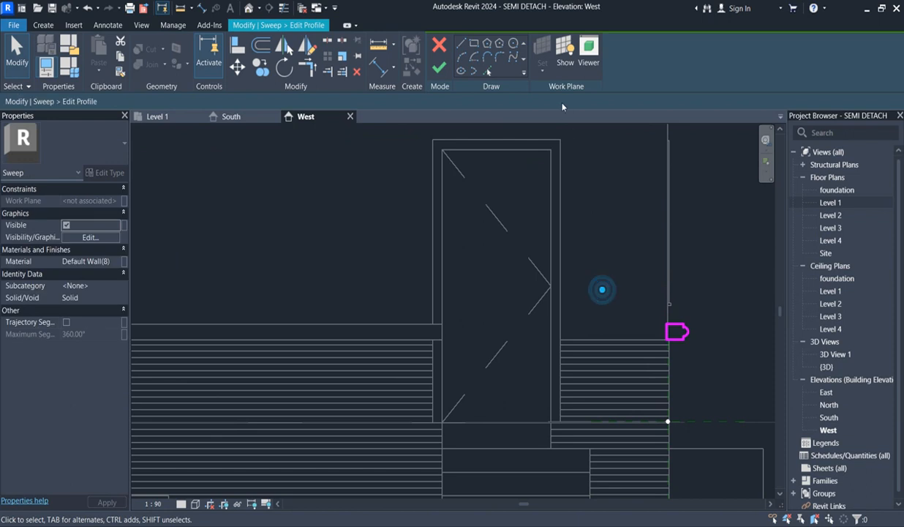
{"action": "left_click", "coordinate": [439, 67]}
{"action": "left_click", "coordinate": [439, 67]}
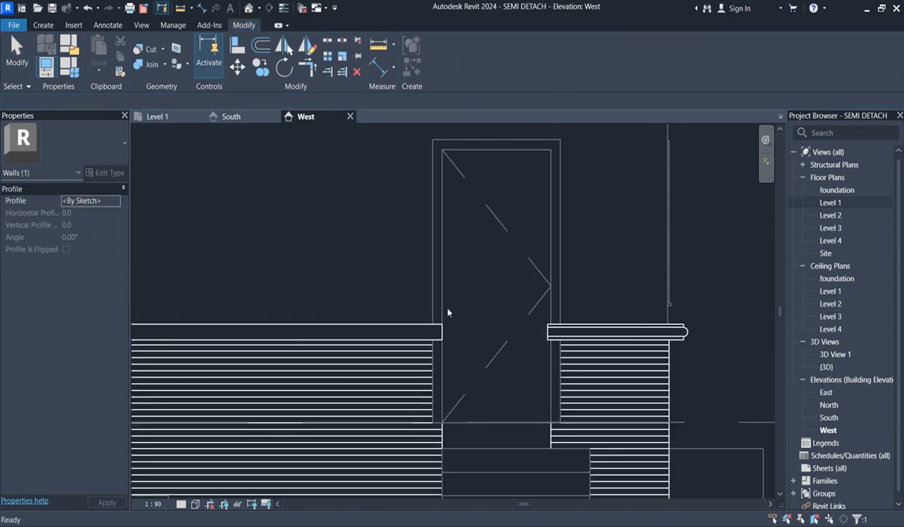
- Select all base sweeps in the West elevation and mirror them in the Level 1 plan about the central wall's centreline without copying
{"action": "scroll", "coordinate": [468, 329], "scroll_direction": "down", "scroll_amount": 4}
{"action": "scroll", "coordinate": [555, 330], "scroll_direction": "down", "scroll_amount": 4}
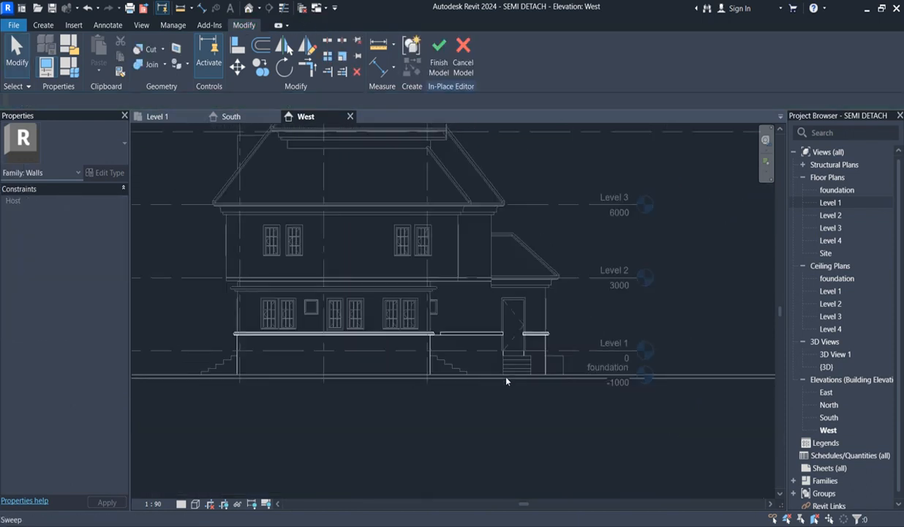
{"action": "scroll", "coordinate": [454, 380], "scroll_direction": "up", "scroll_amount": 4}
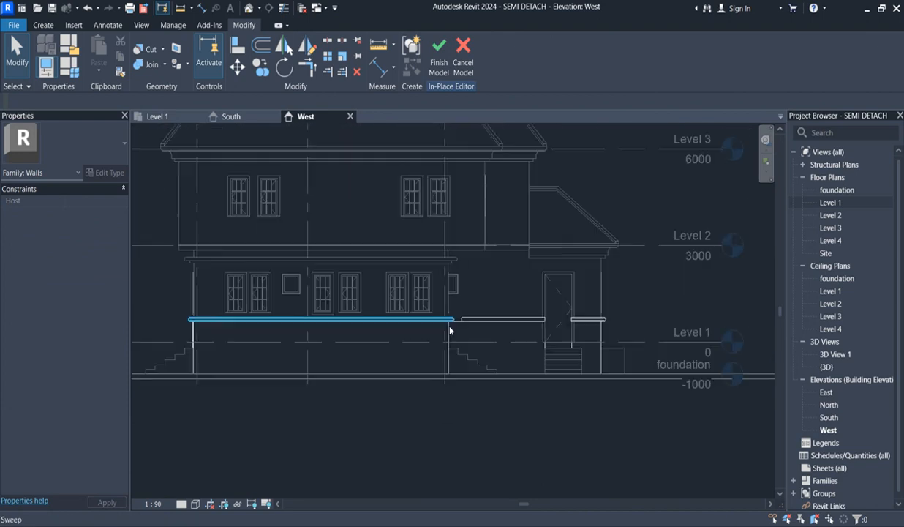
{"action": "scroll", "coordinate": [448, 325], "scroll_direction": "down", "scroll_amount": 3}
{"action": "scroll", "coordinate": [354, 331], "scroll_direction": "up", "scroll_amount": 2}
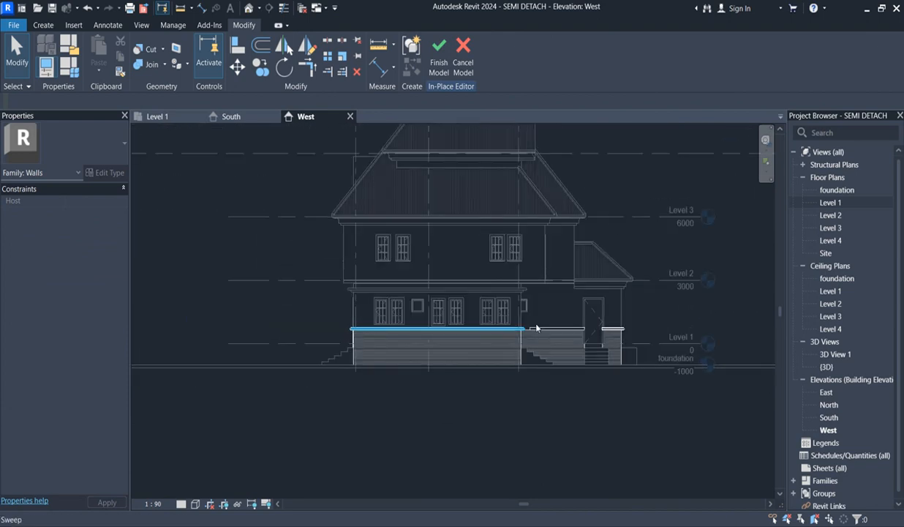
{"action": "left_click_drag", "start_coordinate": [327, 322], "coordinate": [730, 397]}
{"action": "double_click", "coordinate": [835, 201]}
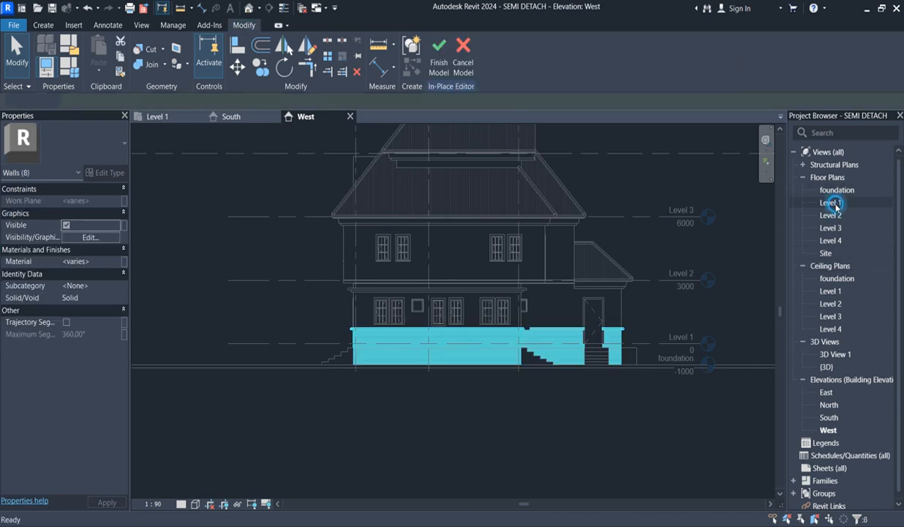
{"action": "scroll", "coordinate": [509, 339], "scroll_direction": "down", "scroll_amount": 2}
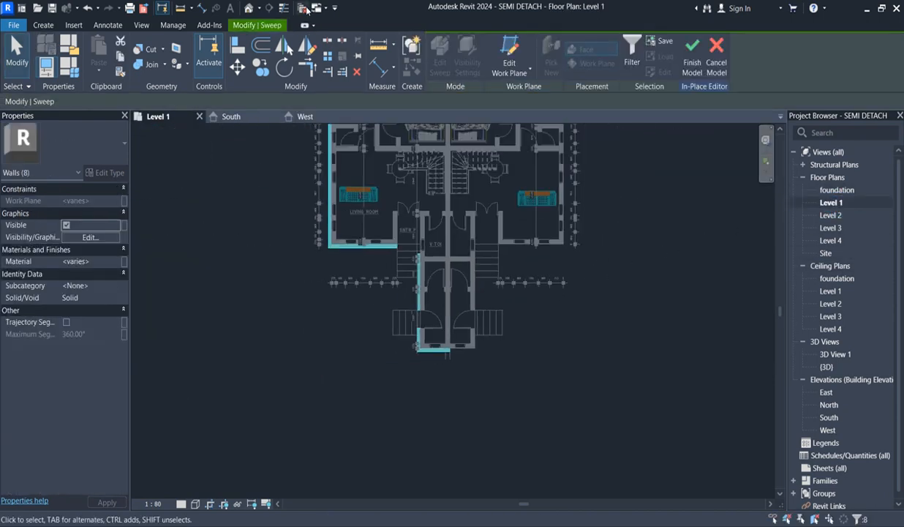
{"action": "left_click", "coordinate": [304, 47]}
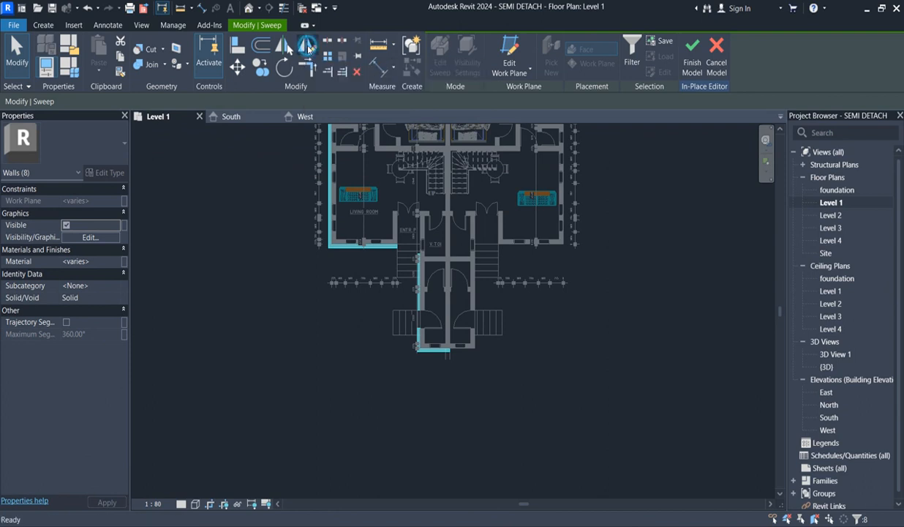
{"action": "scroll", "coordinate": [459, 366], "scroll_direction": "up", "scroll_amount": 4}
{"action": "left_click", "coordinate": [444, 334]}
{"action": "left_click", "coordinate": [444, 381]}
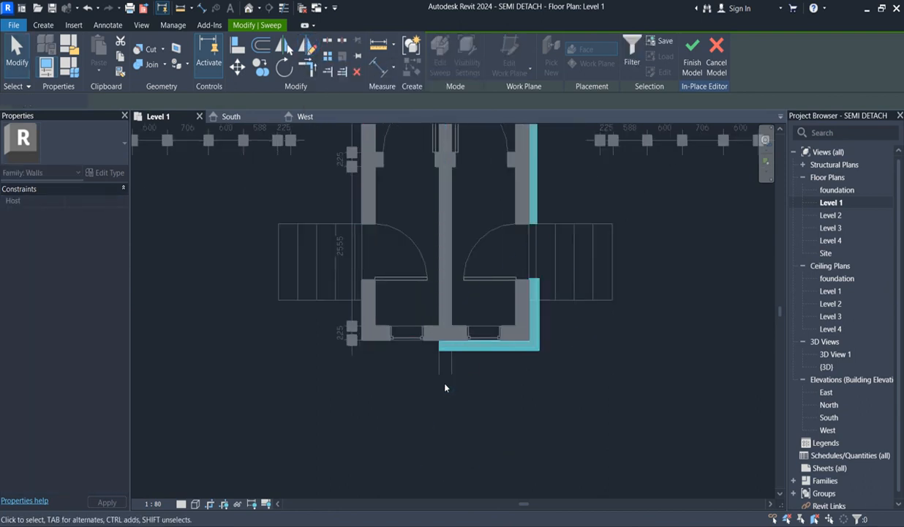
- Mirror the selected sweeps back across the central wall with Copy enabled, so both house halves have them, and clear the selection
{"action": "left_click", "coordinate": [306, 48]}
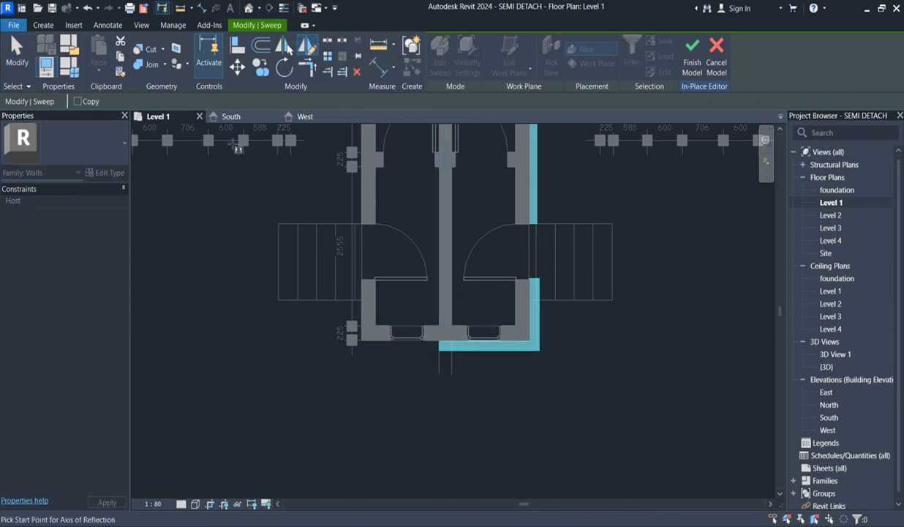
{"action": "left_click", "coordinate": [85, 102]}
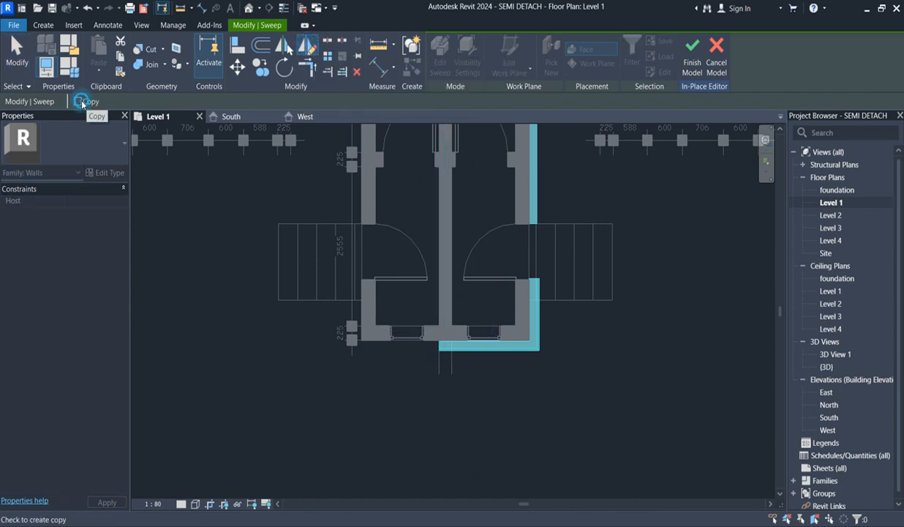
{"action": "left_click", "coordinate": [445, 283]}
{"action": "left_click", "coordinate": [446, 366]}
{"action": "left_click", "coordinate": [552, 406]}
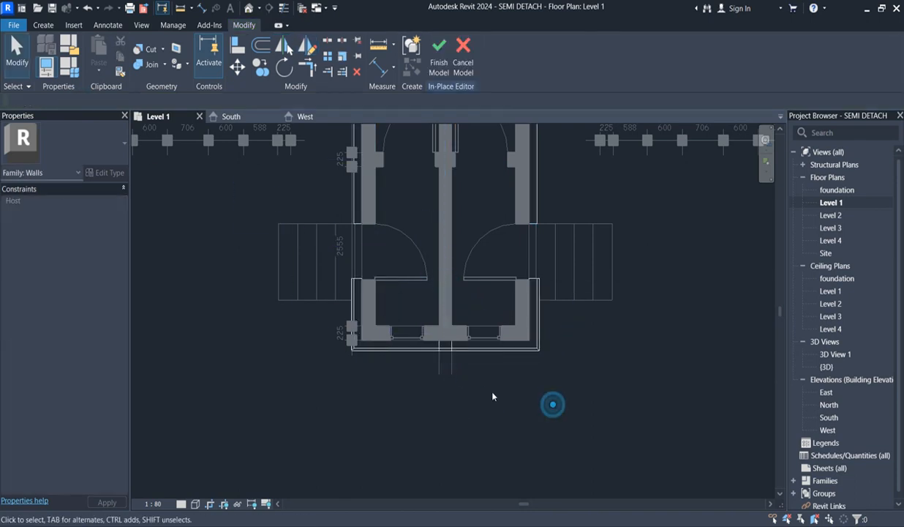
- Inspect the sweeps around the house base in the {3D} view and finish the in-place wall model
{"action": "scroll", "coordinate": [477, 395], "scroll_direction": "down", "scroll_amount": 6}
{"action": "left_click", "coordinate": [575, 281]}
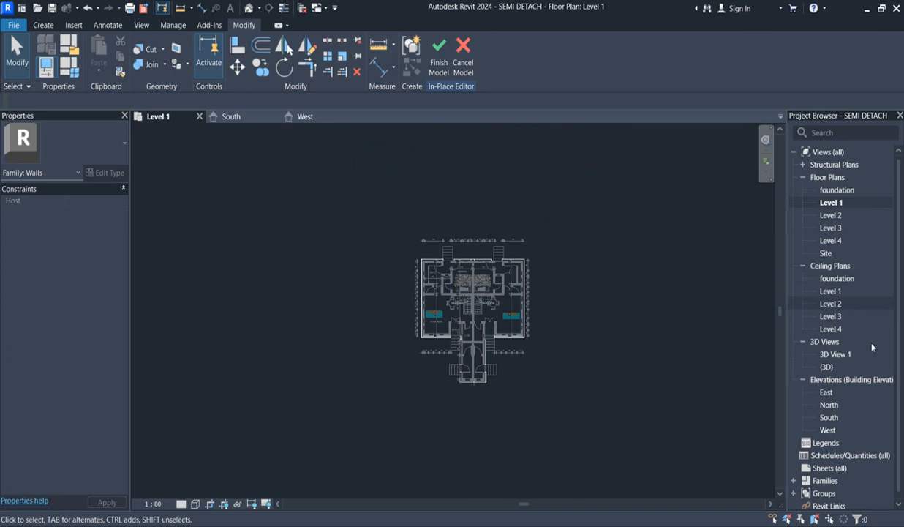
{"action": "double_click", "coordinate": [836, 356]}
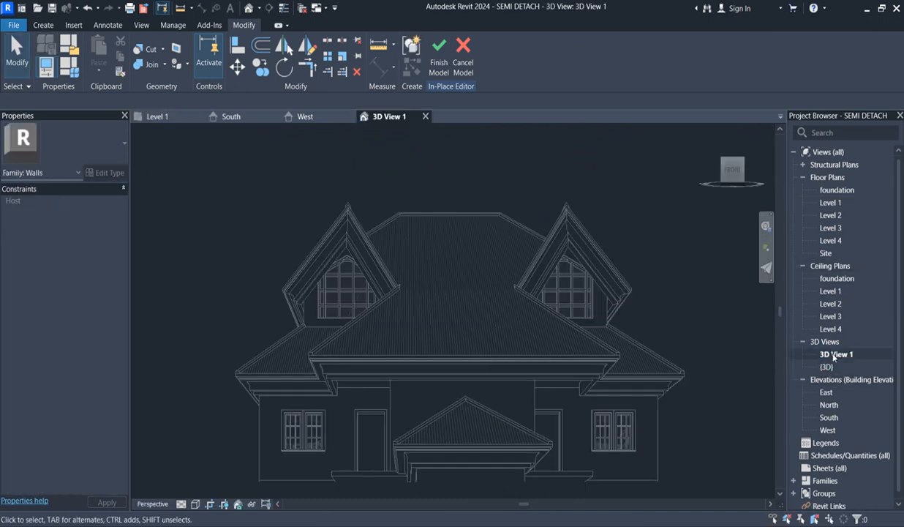
{"action": "double_click", "coordinate": [826, 366]}
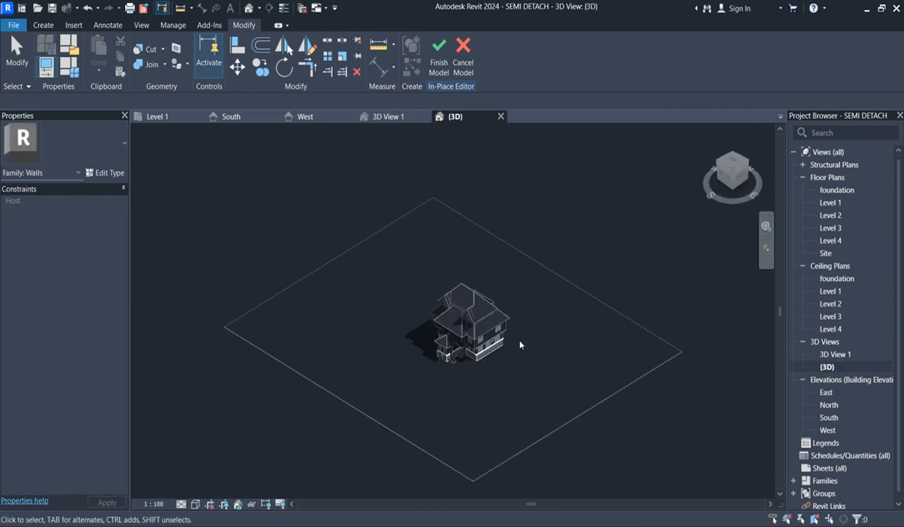
{"action": "scroll", "coordinate": [453, 398], "scroll_direction": "up", "scroll_amount": 6}
{"action": "scroll", "coordinate": [439, 405], "scroll_direction": "down", "scroll_amount": 3}
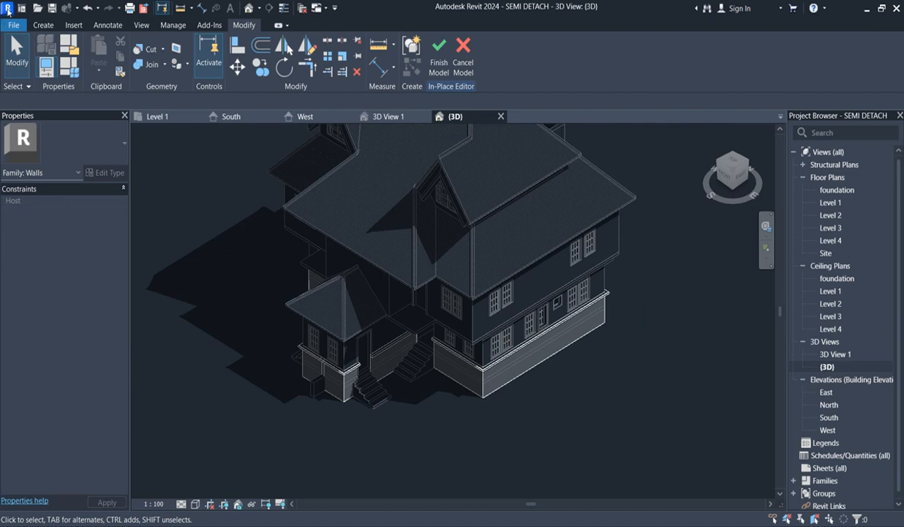
{"action": "left_click", "coordinate": [7, 8]}
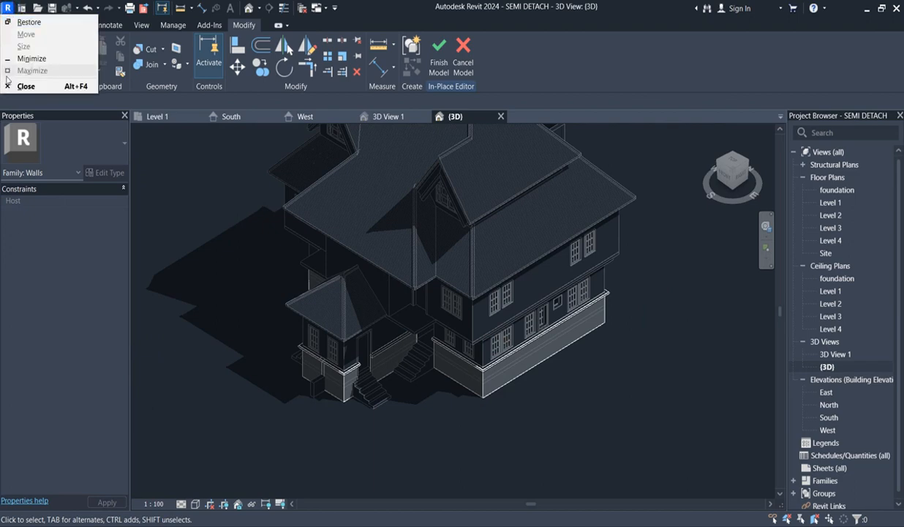
{"action": "left_click", "coordinate": [195, 169]}
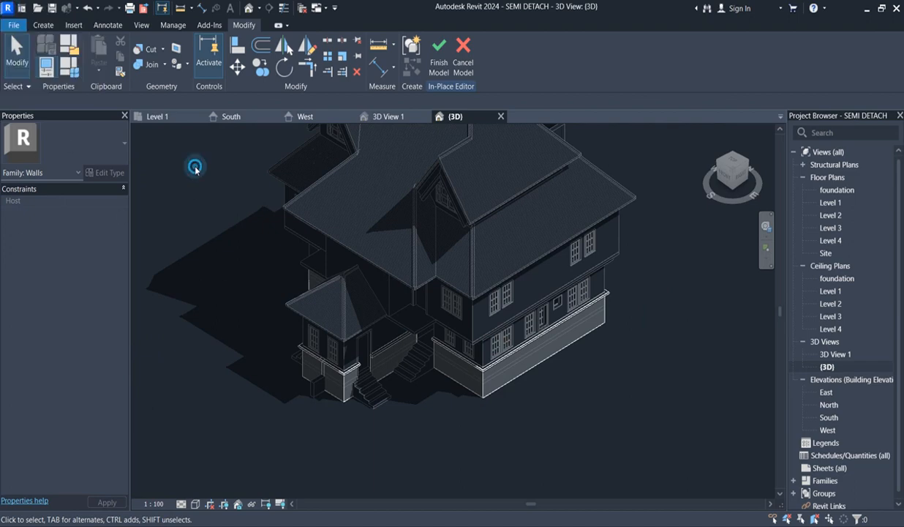
{"action": "left_click", "coordinate": [439, 51]}
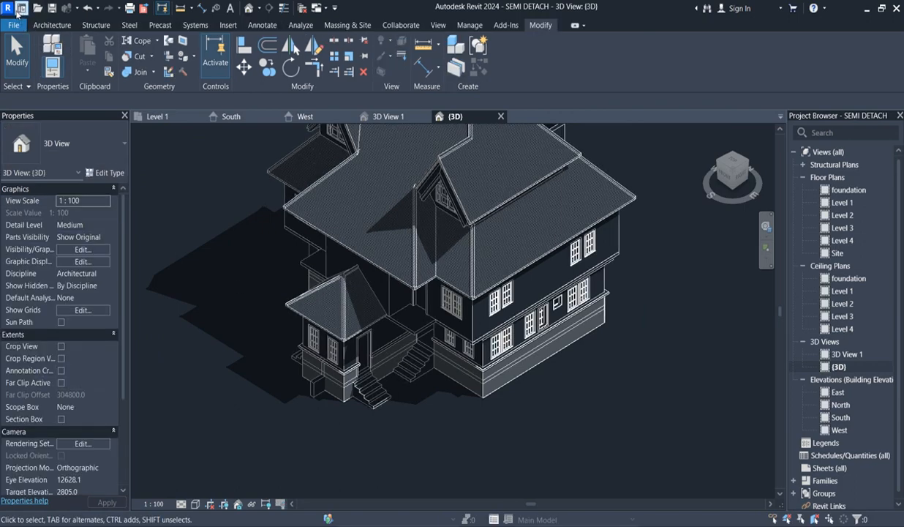
{"action": "left_click", "coordinate": [8, 7]}
{"action": "left_click", "coordinate": [22, 8]}
{"action": "left_click", "coordinate": [22, 8]}
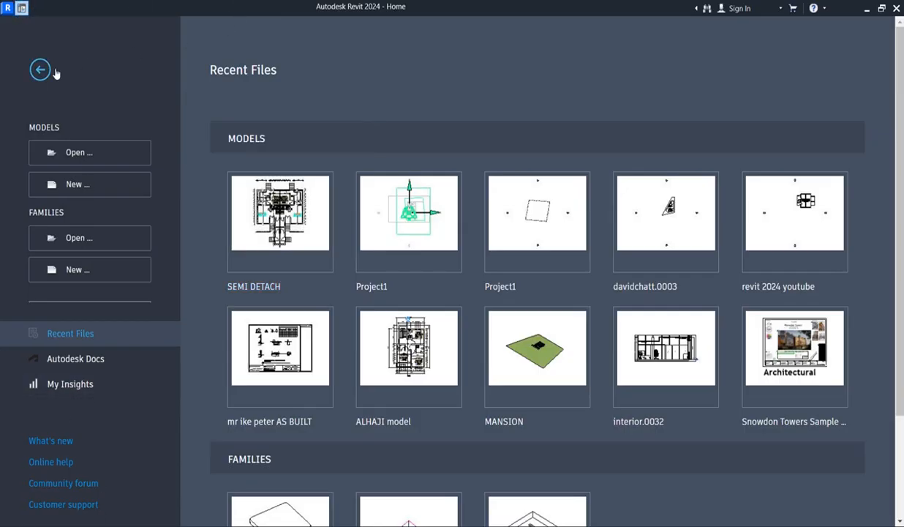
{"action": "left_click", "coordinate": [22, 8]}
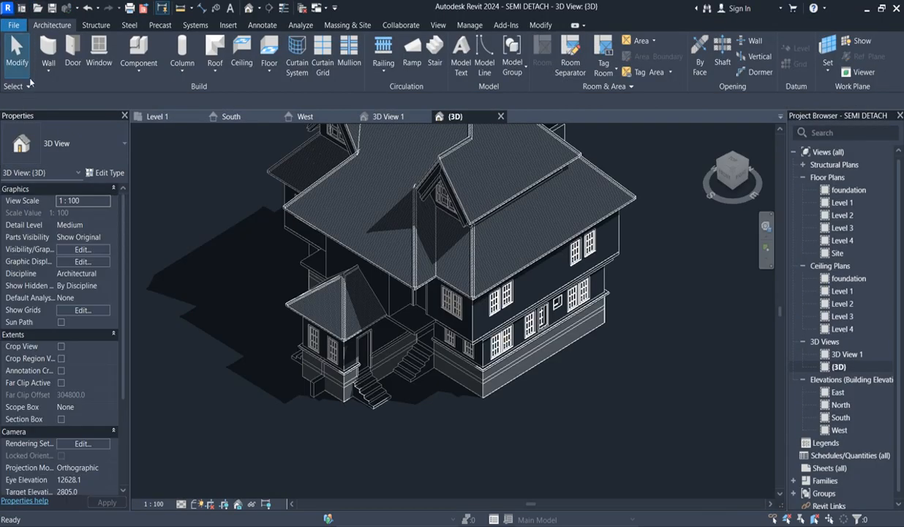
- Set the interface's active color theme to Light and apply the options
{"action": "left_click", "coordinate": [13, 26]}
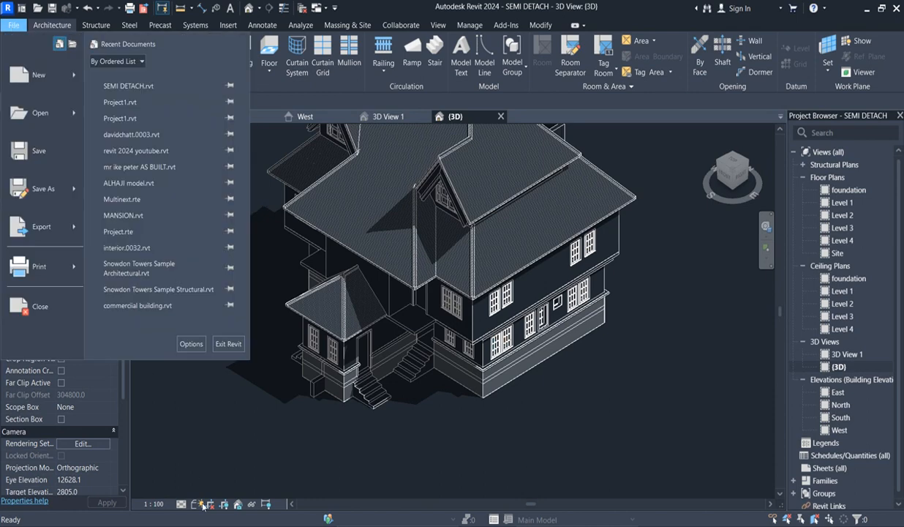
{"action": "left_click", "coordinate": [191, 343]}
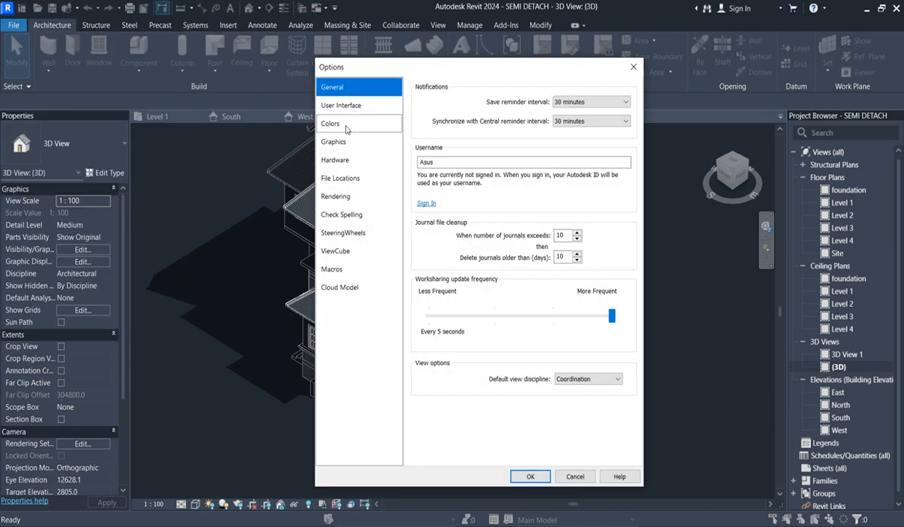
{"action": "left_click", "coordinate": [347, 126]}
{"action": "left_click", "coordinate": [512, 93]}
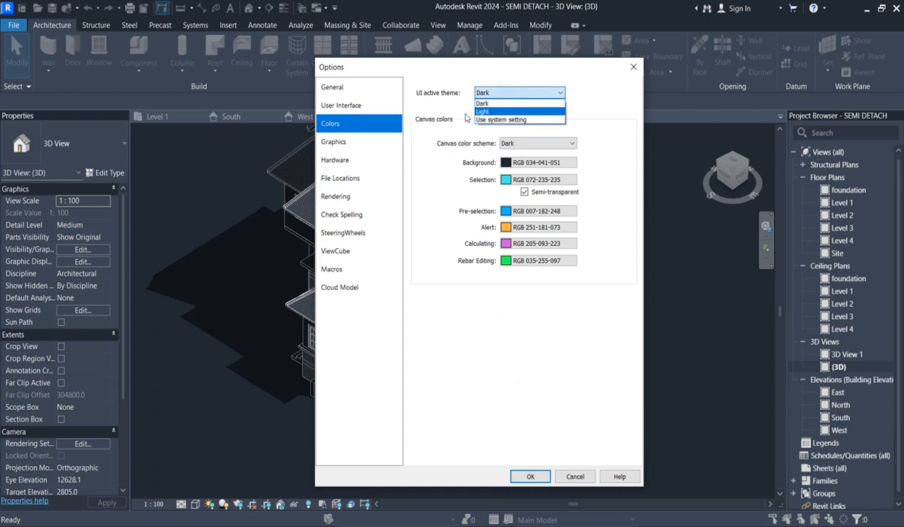
{"action": "left_click", "coordinate": [481, 111]}
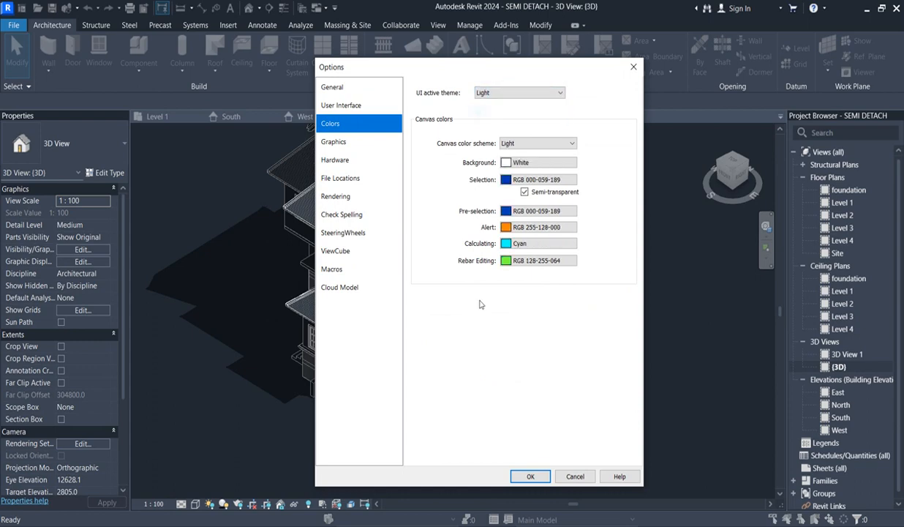
{"action": "left_click", "coordinate": [534, 477]}
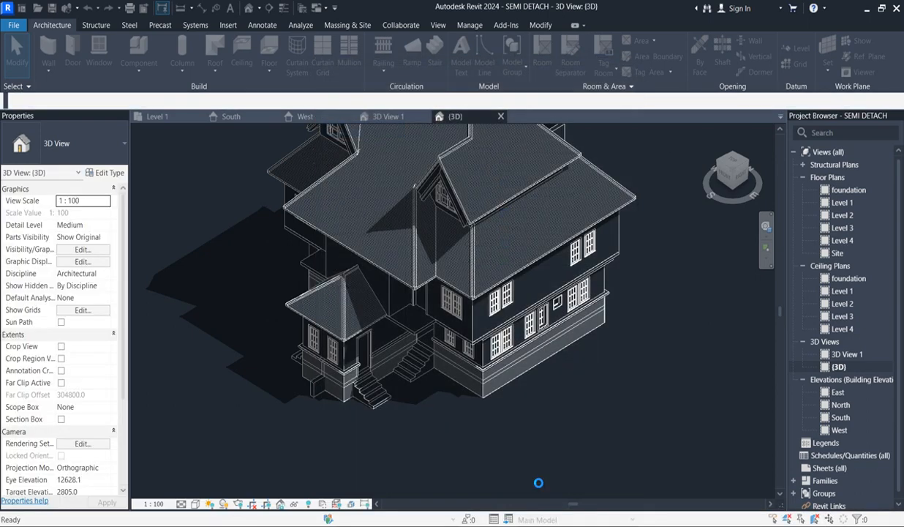
- Set the {3D} view's visual style to Textures and examine the base walls and entrance steps
{"action": "scroll", "coordinate": [531, 478], "scroll_direction": "up", "scroll_amount": 2}
{"action": "scroll", "coordinate": [421, 468], "scroll_direction": "down", "scroll_amount": 5}
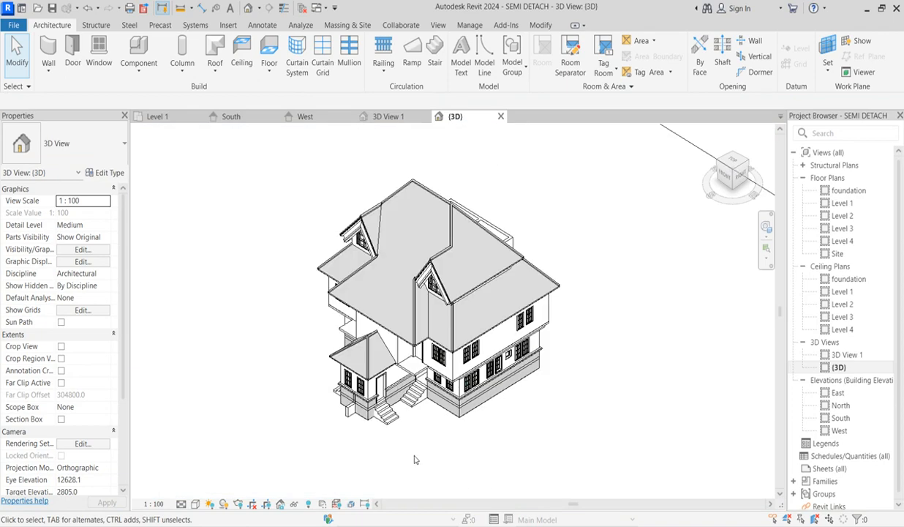
{"action": "scroll", "coordinate": [424, 453], "scroll_direction": "up", "scroll_amount": 3}
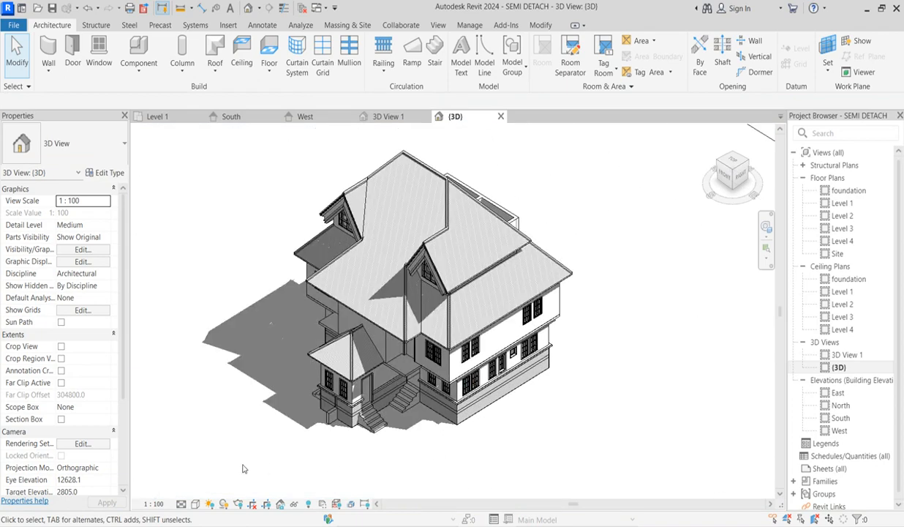
{"action": "left_click", "coordinate": [197, 504]}
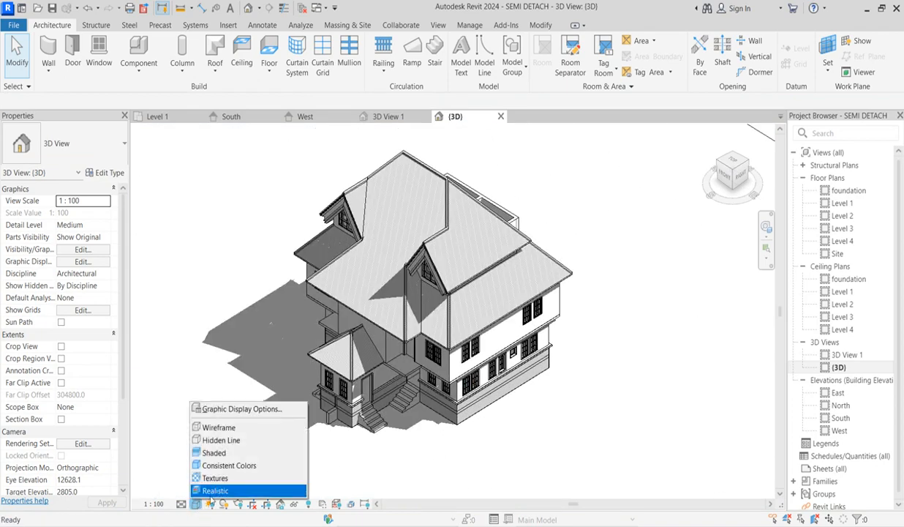
{"action": "left_click", "coordinate": [220, 479]}
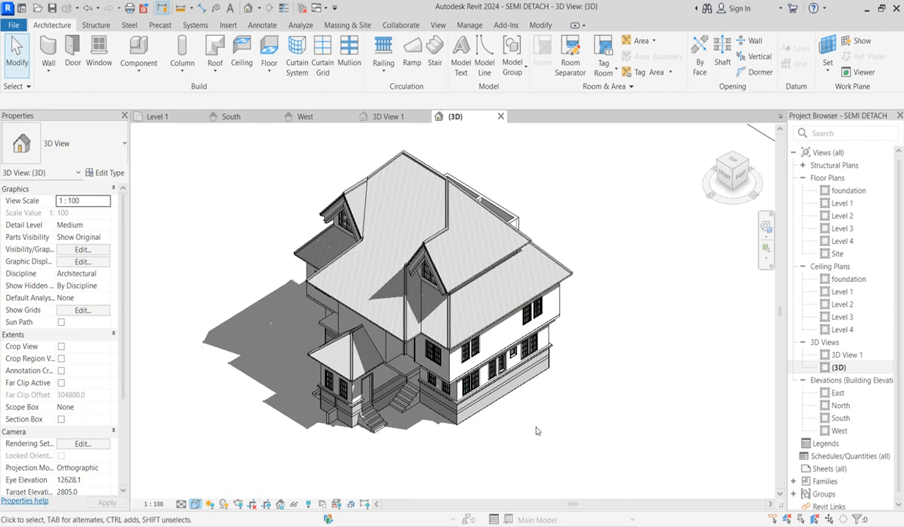
{"action": "scroll", "coordinate": [471, 428], "scroll_direction": "up", "scroll_amount": 5}
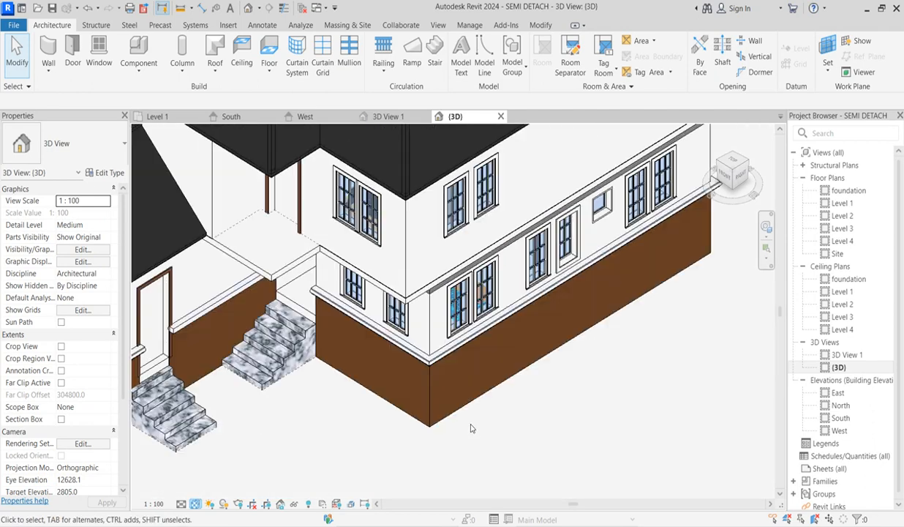
{"action": "scroll", "coordinate": [242, 299], "scroll_direction": "up", "scroll_amount": 3}
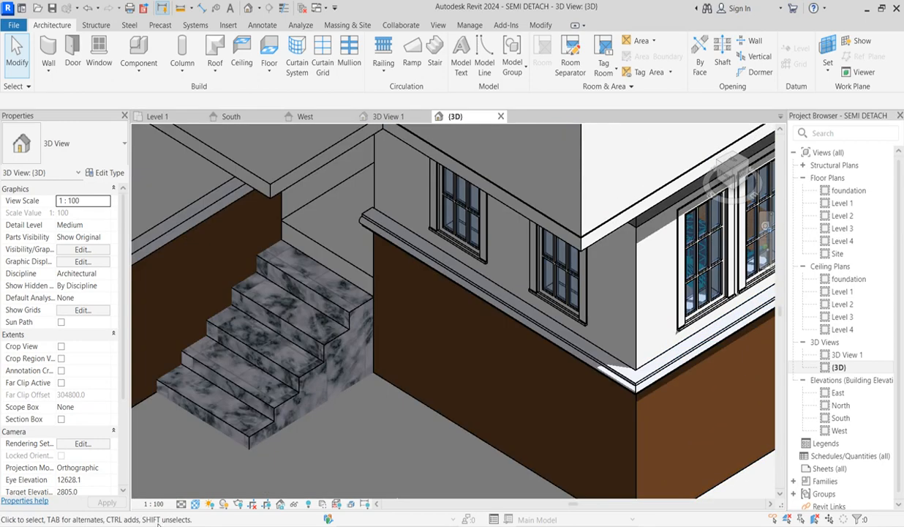
- Set the {3D} view's visual style to Realistic and examine the wall, stair and roof materials
{"action": "left_click", "coordinate": [195, 504]}
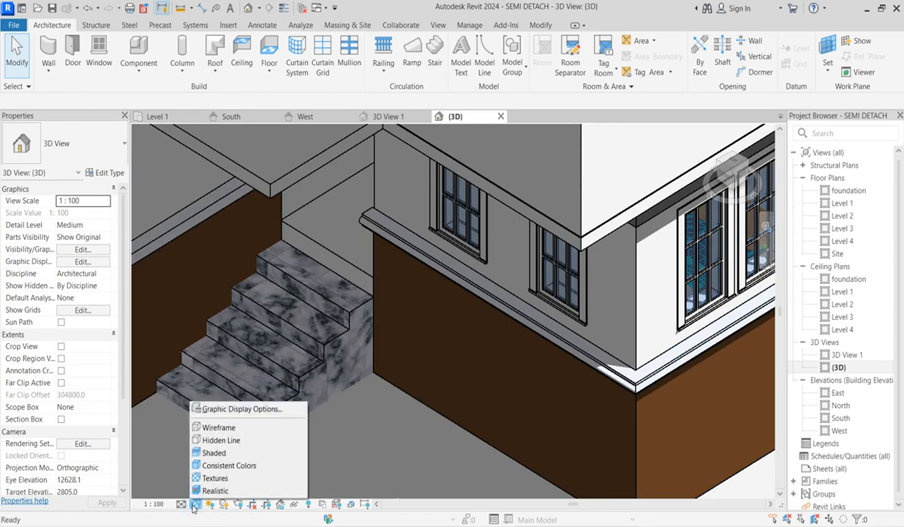
{"action": "left_click", "coordinate": [216, 491]}
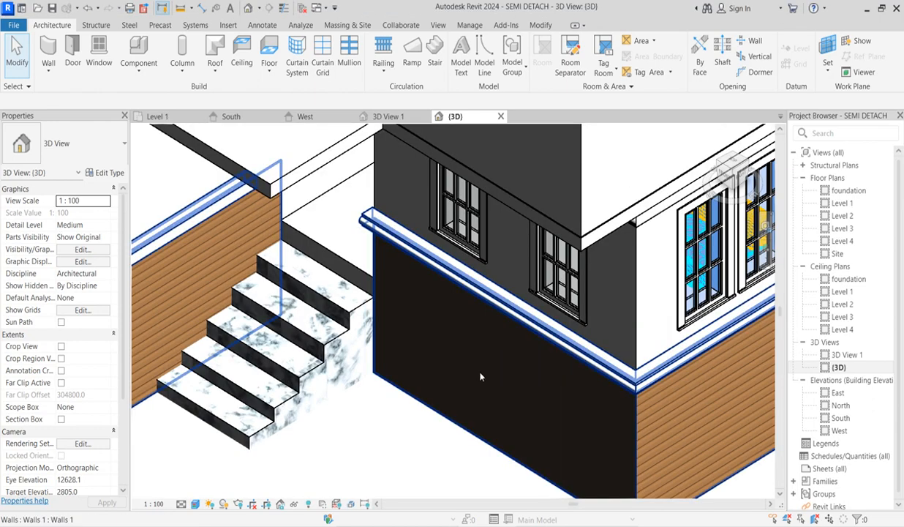
{"action": "scroll", "coordinate": [481, 377], "scroll_direction": "down", "scroll_amount": 6}
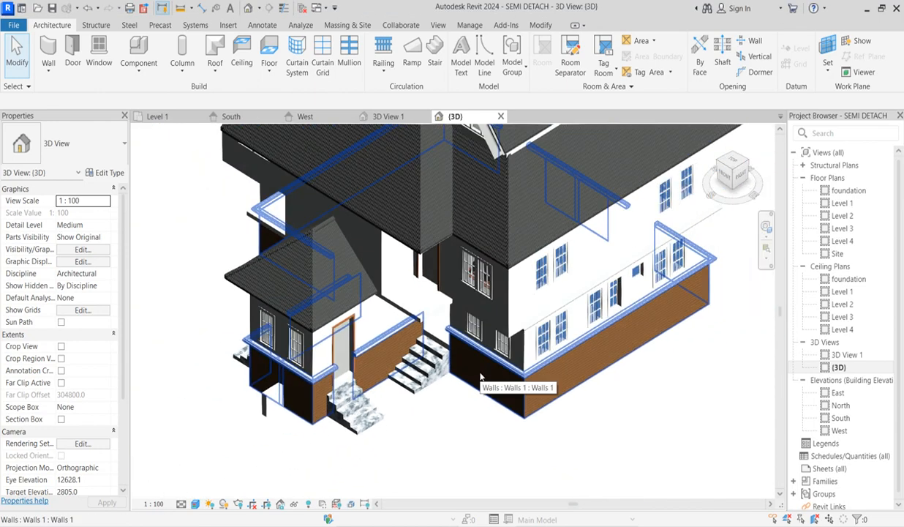
{"action": "scroll", "coordinate": [421, 373], "scroll_direction": "up", "scroll_amount": 5}
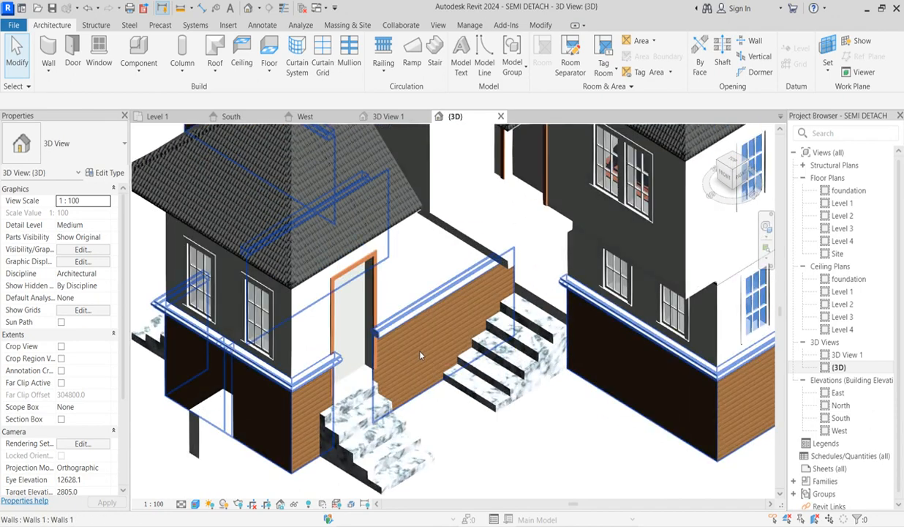
{"action": "scroll", "coordinate": [420, 373], "scroll_direction": "down", "scroll_amount": 5}
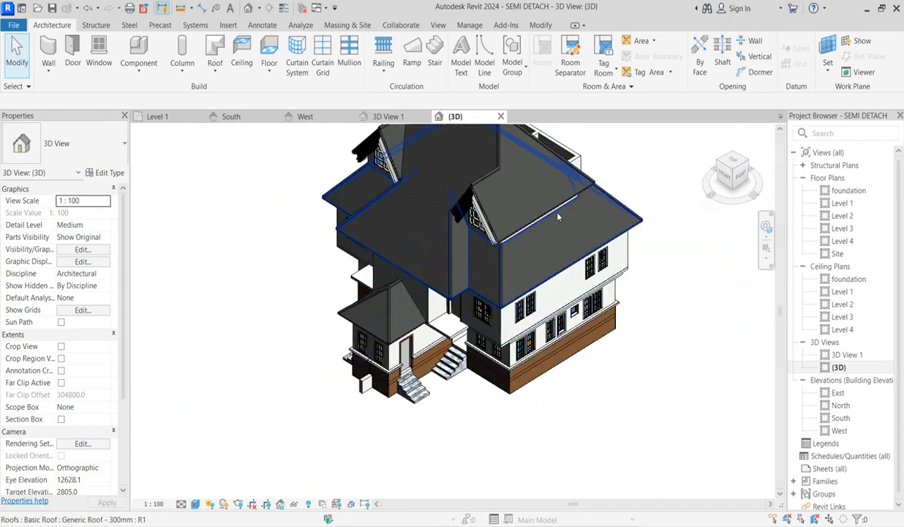
- Set the {3D} view's visual style to Hidden Line and turn off its shadows
{"action": "left_click", "coordinate": [196, 504]}
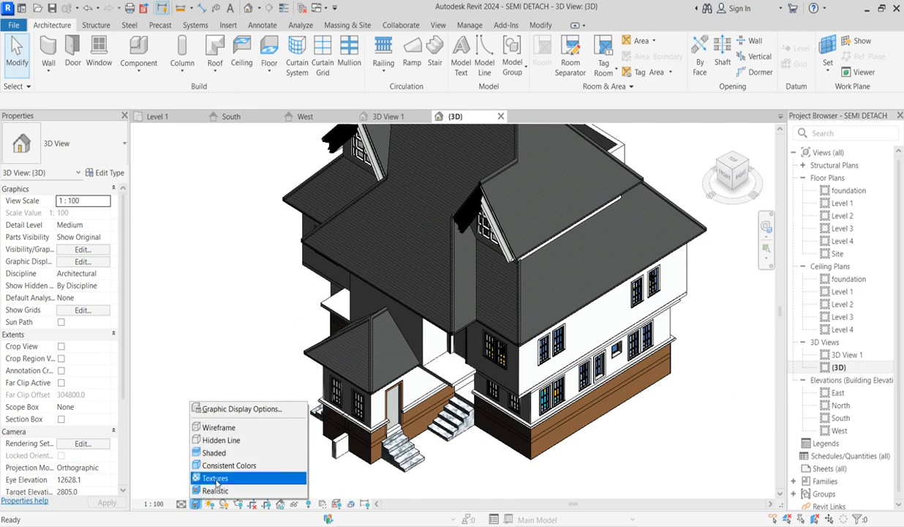
{"action": "left_click", "coordinate": [221, 268]}
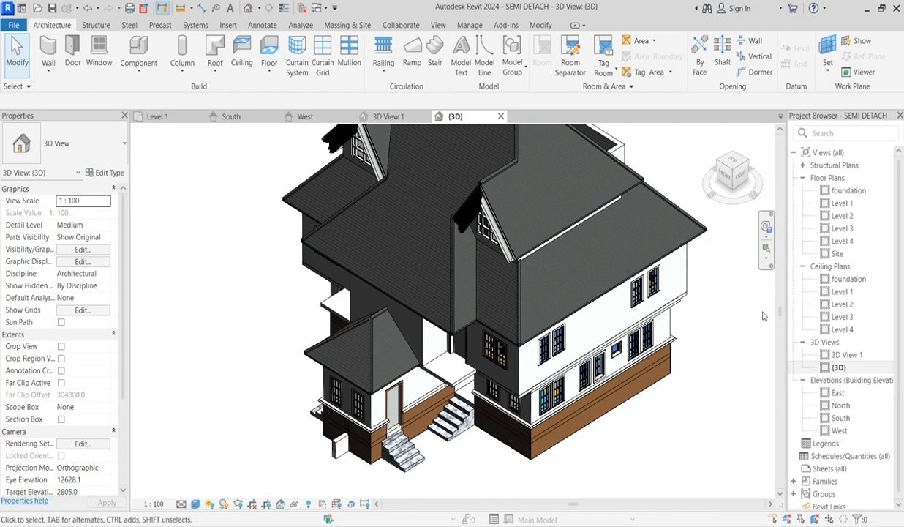
{"action": "left_click", "coordinate": [196, 504]}
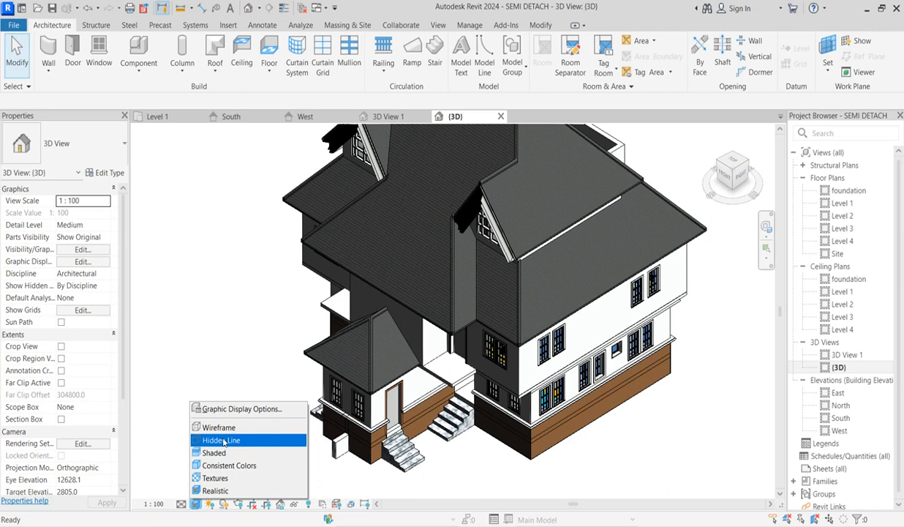
{"action": "left_click", "coordinate": [221, 439]}
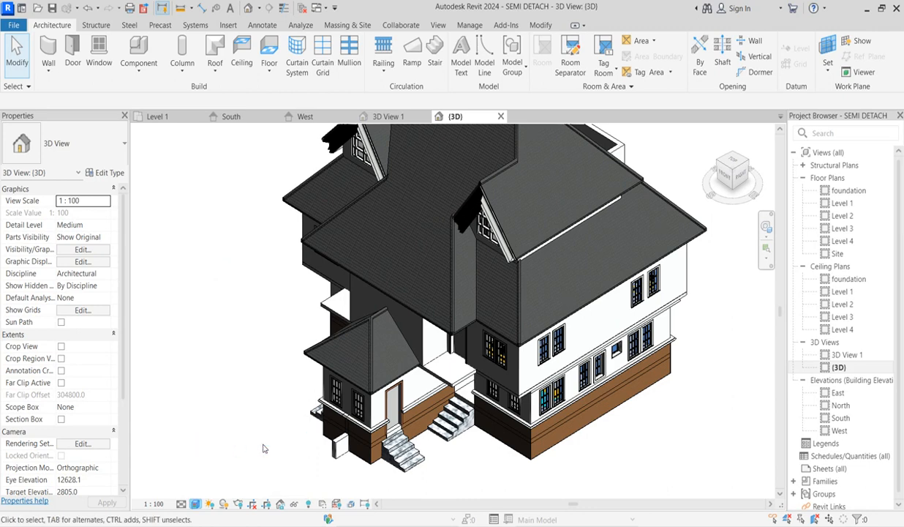
{"action": "left_click", "coordinate": [223, 504]}
{"action": "scroll", "coordinate": [502, 420], "scroll_direction": "down", "scroll_amount": 1}
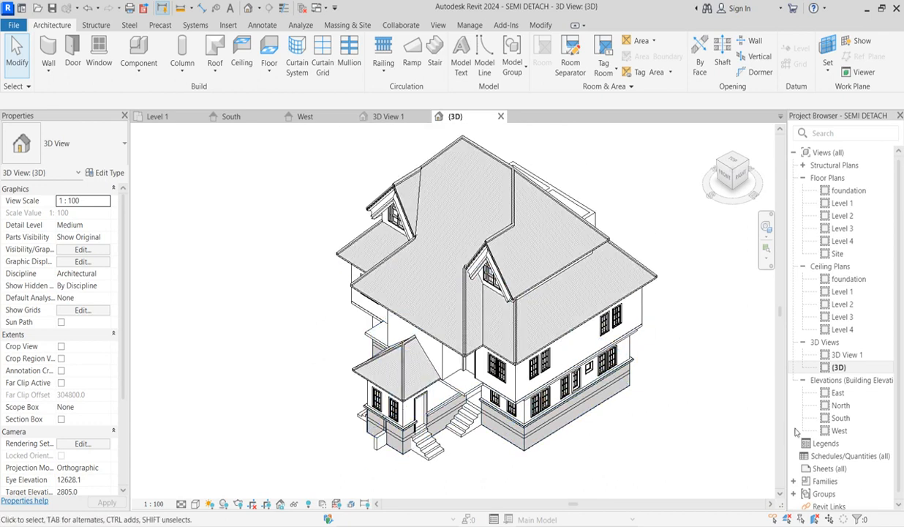
- Examine the house from its right side in {3D}, and open the Level 2 floor plan at the front balconies
{"action": "left_click", "coordinate": [743, 181]}
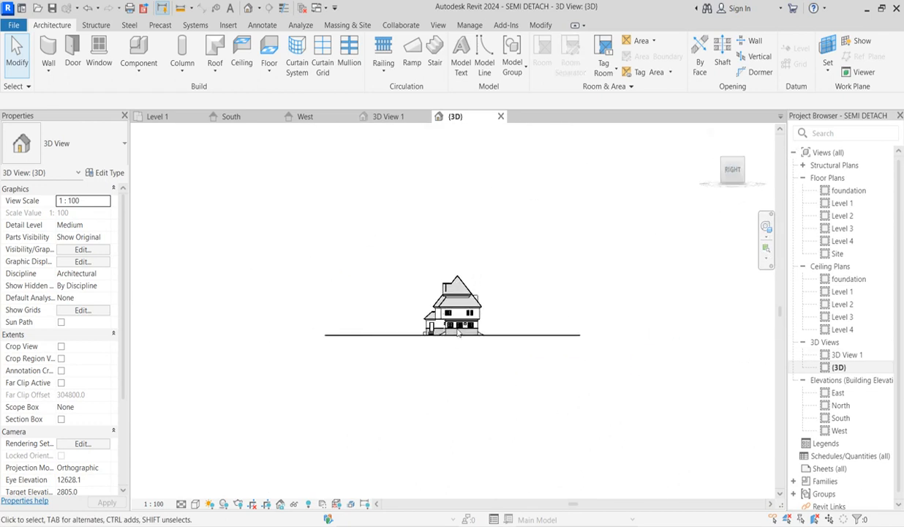
{"action": "scroll", "coordinate": [457, 320], "scroll_direction": "up", "scroll_amount": 5}
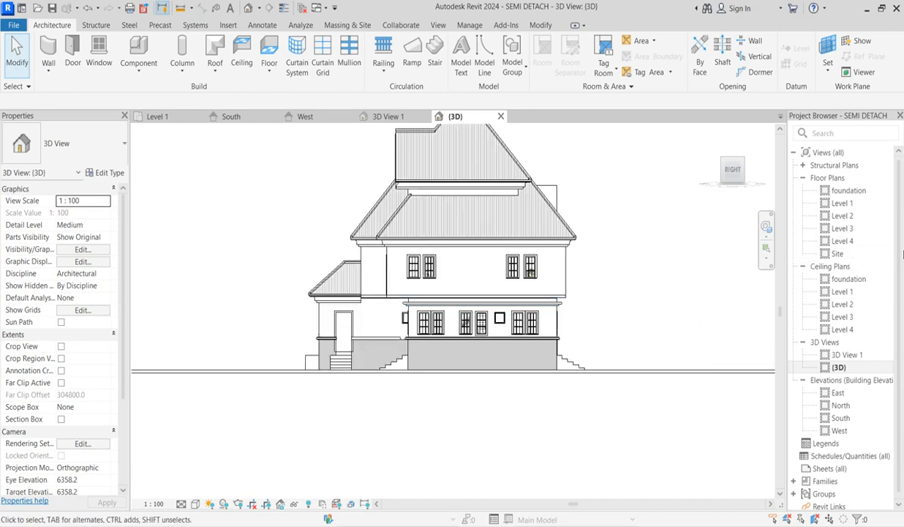
{"action": "double_click", "coordinate": [841, 216]}
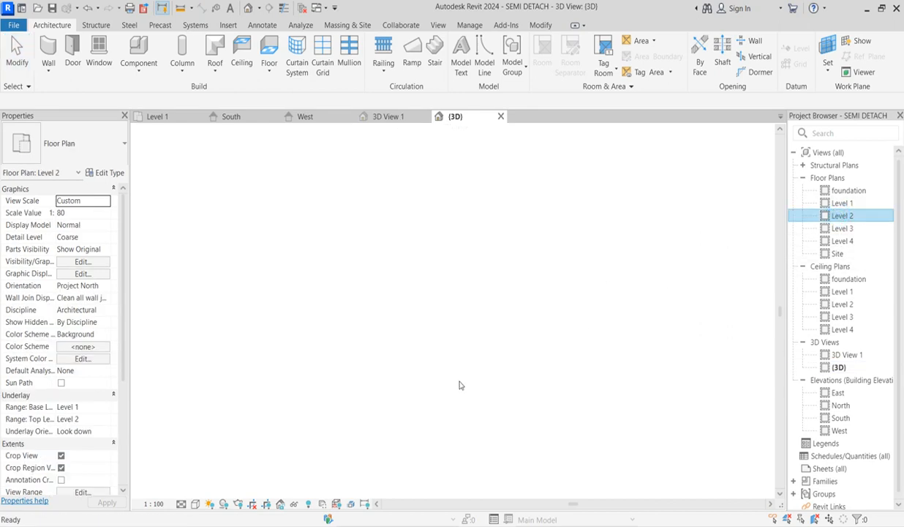
{"action": "scroll", "coordinate": [395, 400], "scroll_direction": "up", "scroll_amount": 5}
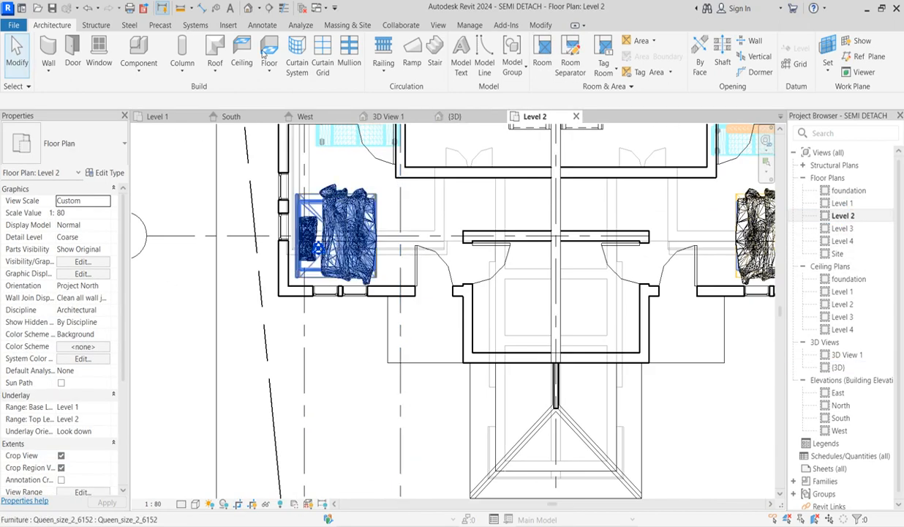
- Sketch a two-segment Glass Panel - Bottom Fill railing about 3170 mm long just inside the outer edges of the balcony near grid b, and finish it
{"action": "left_click", "coordinate": [387, 71]}
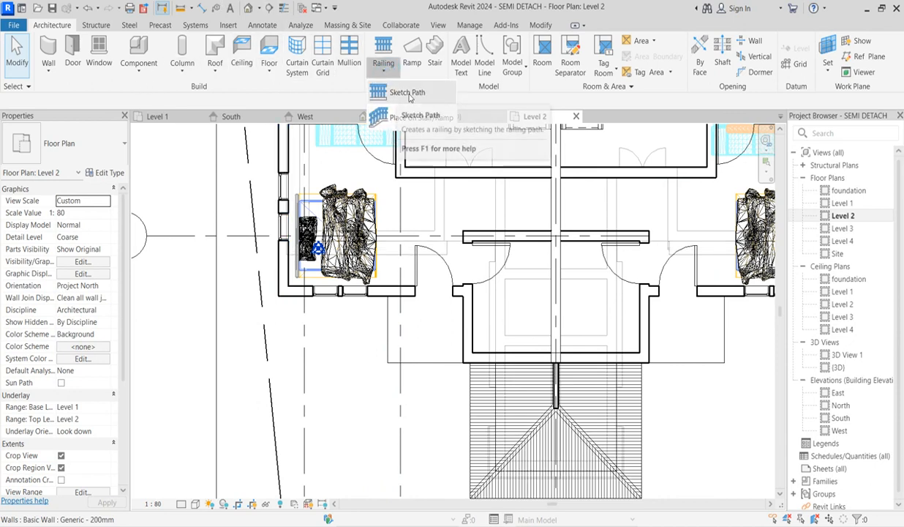
{"action": "left_click", "coordinate": [406, 90]}
{"action": "scroll", "coordinate": [389, 292], "scroll_direction": "up", "scroll_amount": 4}
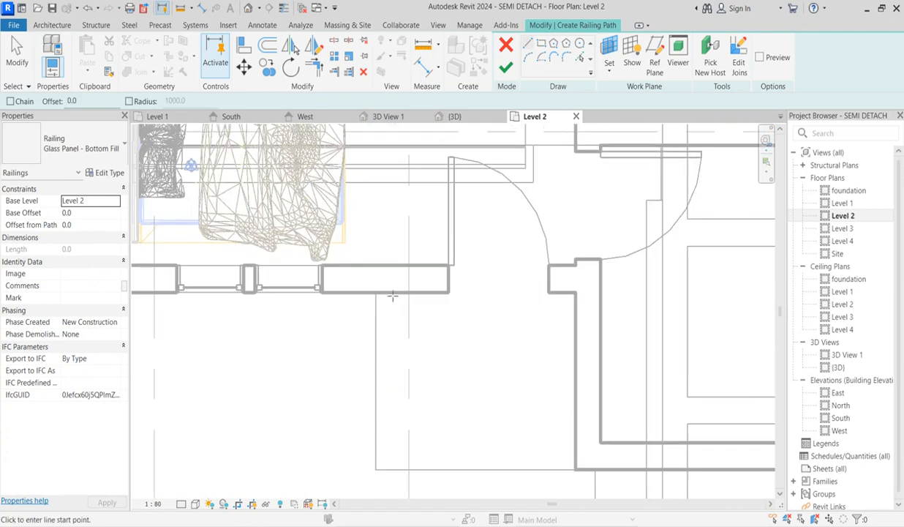
{"action": "left_click", "coordinate": [388, 292]}
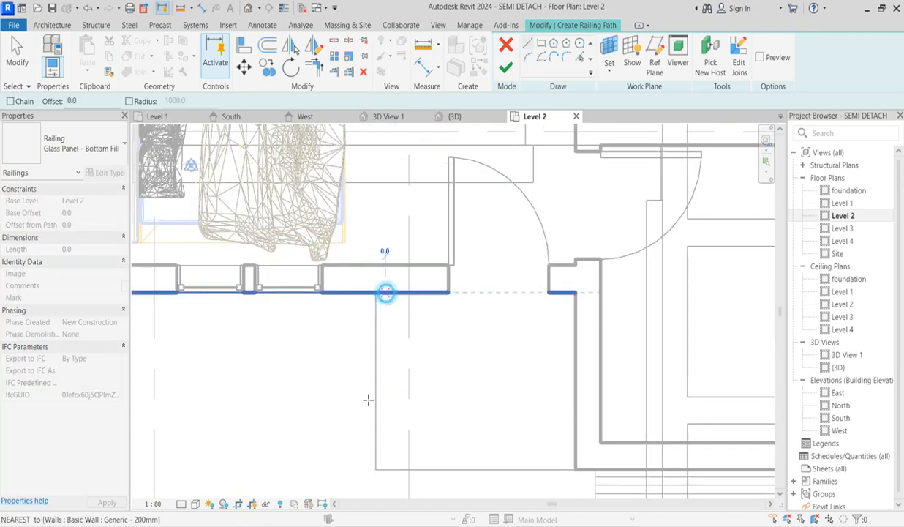
{"action": "left_click", "coordinate": [386, 461]}
{"action": "left_click", "coordinate": [578, 460]}
{"action": "left_click", "coordinate": [386, 461]}
{"action": "scroll", "coordinate": [396, 379], "scroll_direction": "down", "scroll_amount": 4}
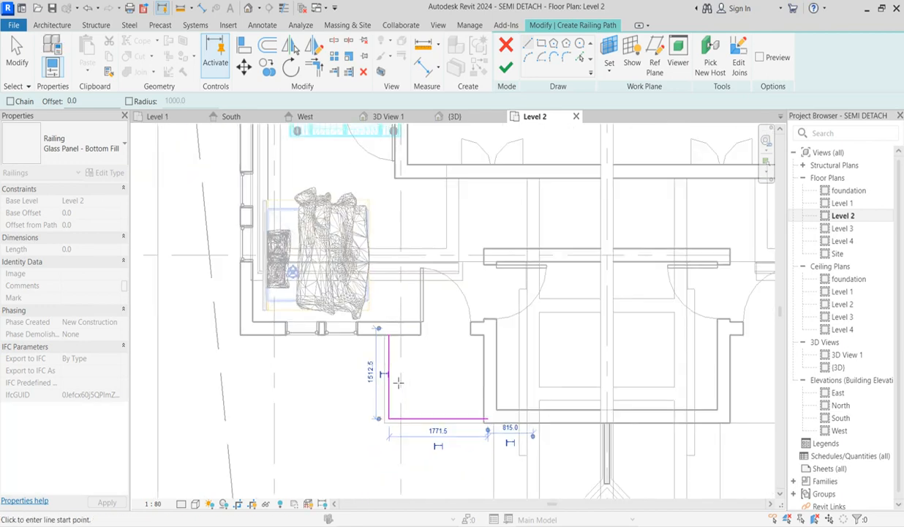
{"action": "scroll", "coordinate": [396, 378], "scroll_direction": "down", "scroll_amount": 2}
{"action": "scroll", "coordinate": [406, 268], "scroll_direction": "up", "scroll_amount": 5}
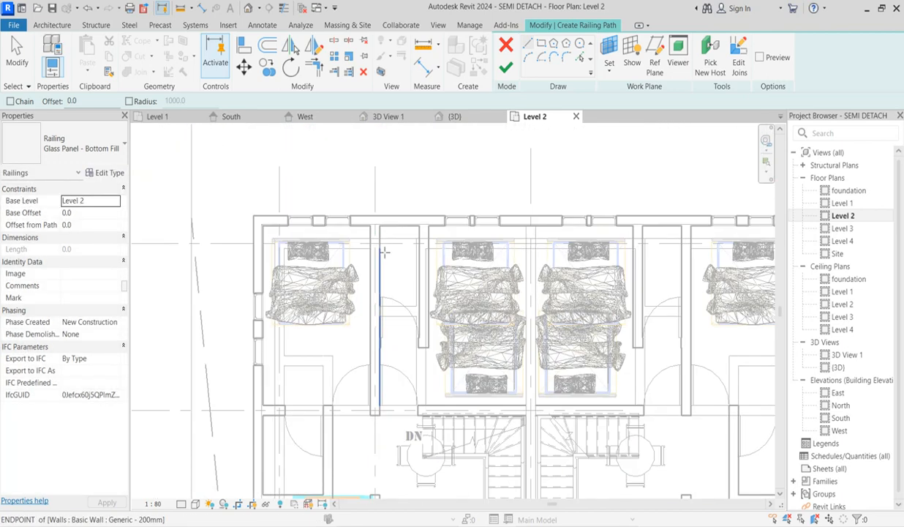
{"action": "scroll", "coordinate": [447, 194], "scroll_direction": "down", "scroll_amount": 5}
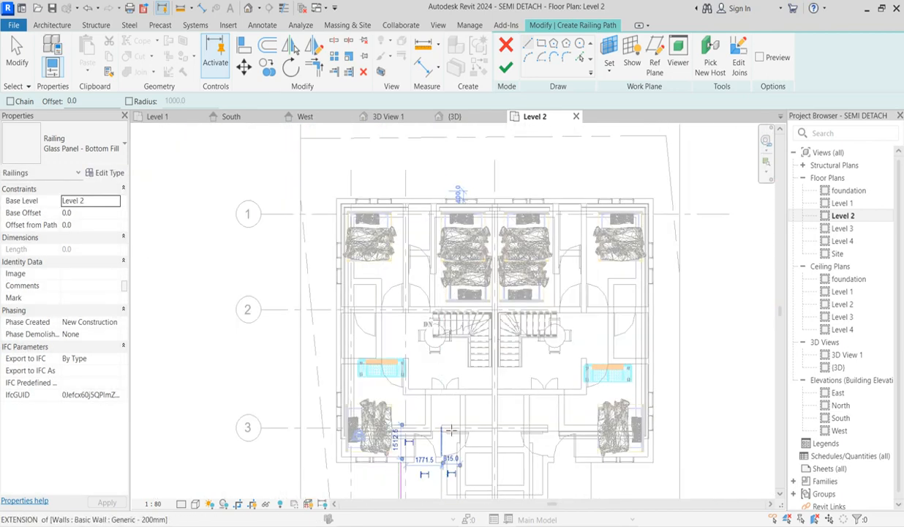
{"action": "scroll", "coordinate": [447, 355], "scroll_direction": "up", "scroll_amount": 1}
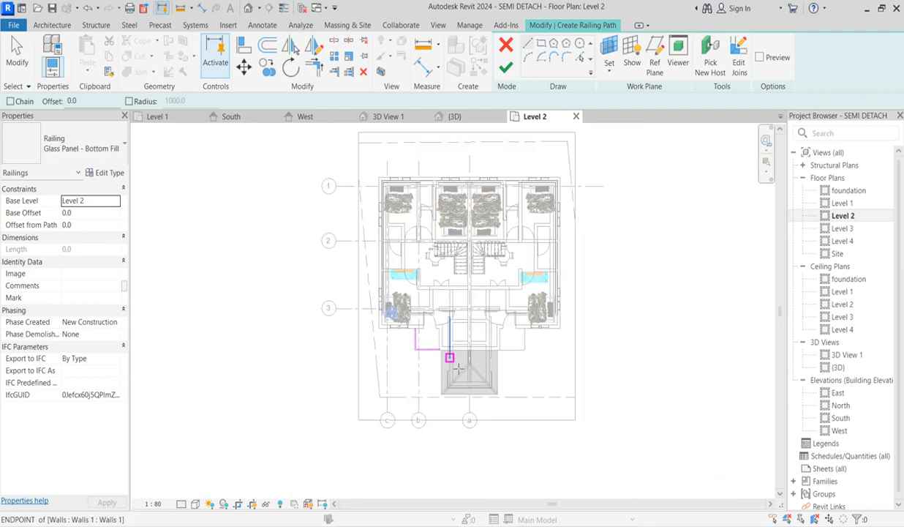
{"action": "key", "text": "Escape"}
{"action": "key", "text": "Escape"}
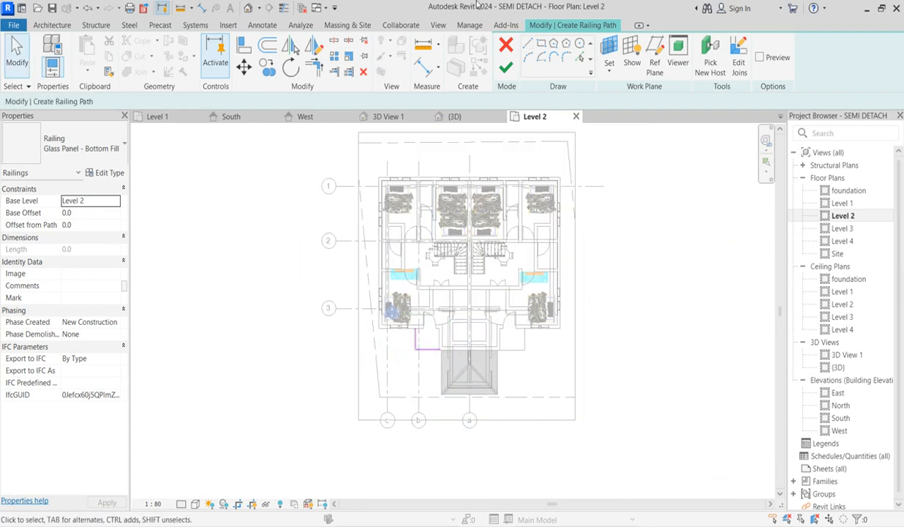
{"action": "left_click", "coordinate": [505, 67]}
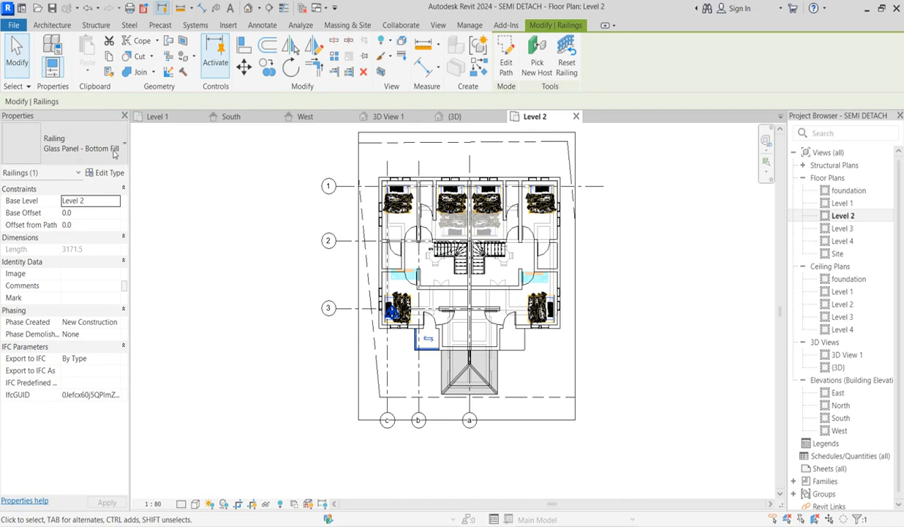
- Mirror a copy of the balcony railing about a vertical axis along grid a onto the opposite front balcony
{"action": "left_click", "coordinate": [315, 49]}
{"action": "scroll", "coordinate": [472, 336], "scroll_direction": "up", "scroll_amount": 5}
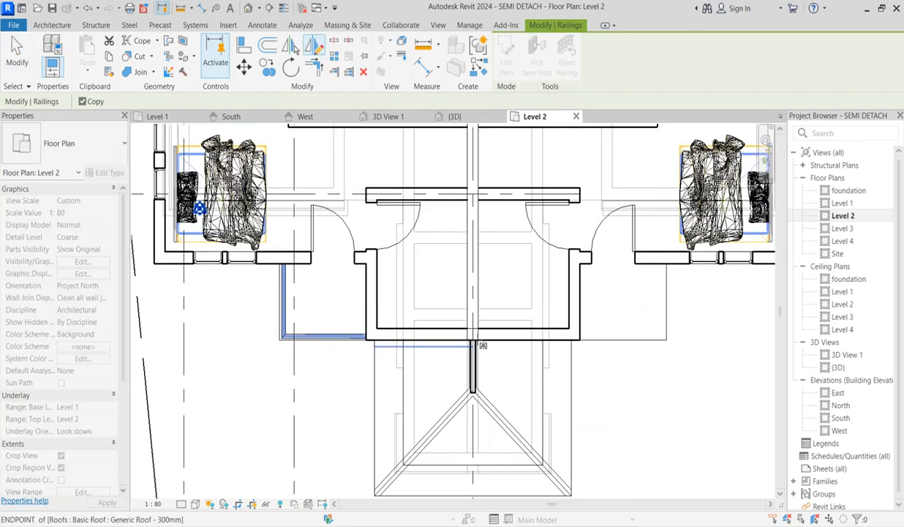
{"action": "left_click", "coordinate": [473, 335]}
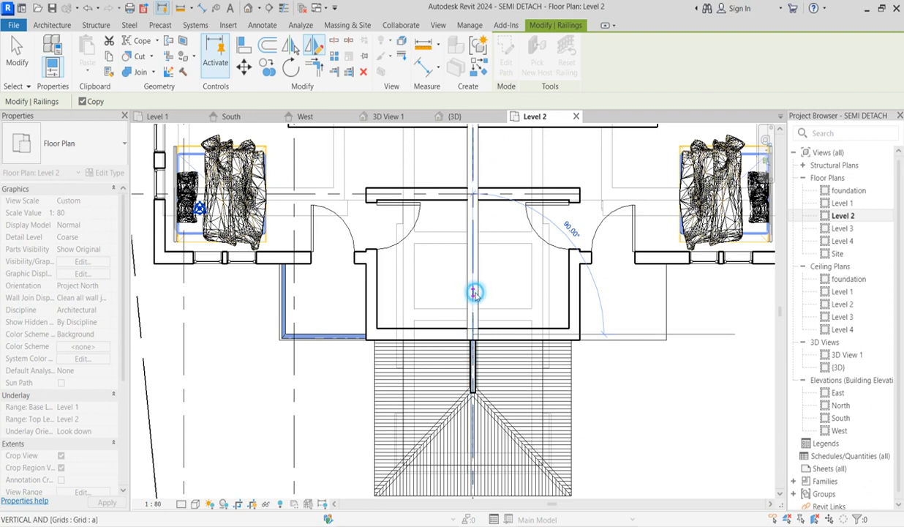
{"action": "left_click", "coordinate": [475, 290]}
{"action": "scroll", "coordinate": [632, 428], "scroll_direction": "down", "scroll_amount": 2}
{"action": "left_click", "coordinate": [631, 428]}
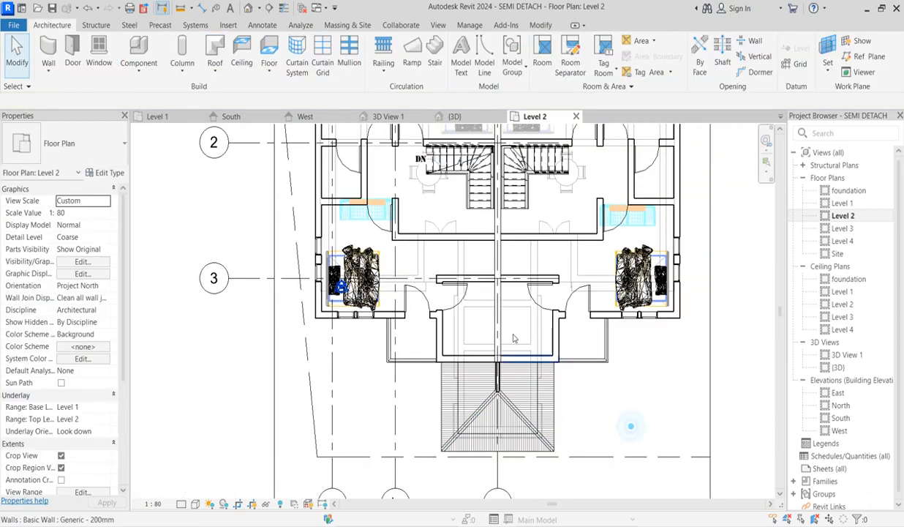
- Open the South elevation and start in-place editing of the moulding band below Level 2
{"action": "double_click", "coordinate": [840, 418]}
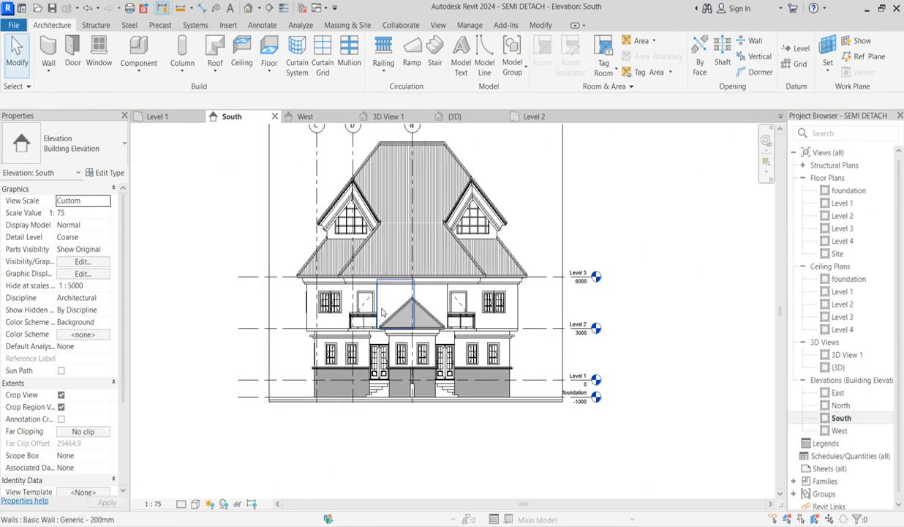
{"action": "scroll", "coordinate": [381, 312], "scroll_direction": "up", "scroll_amount": 3}
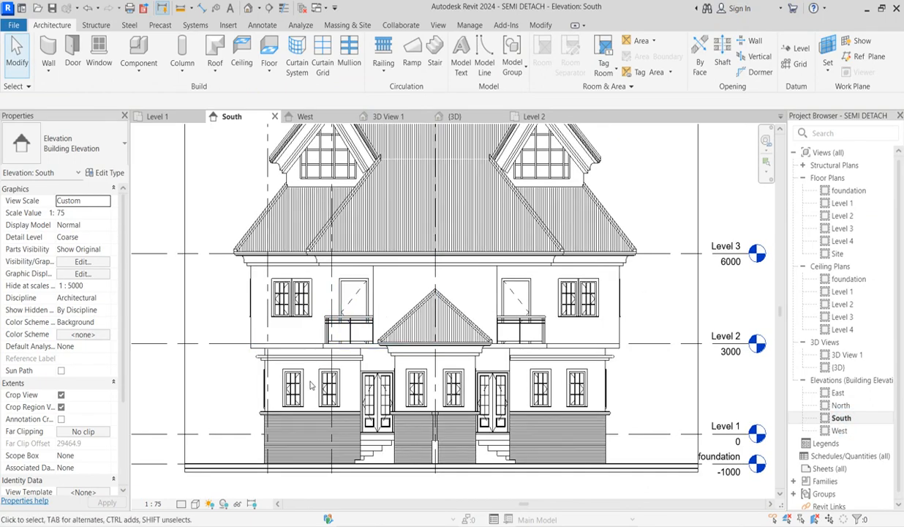
{"action": "left_click", "coordinate": [295, 361]}
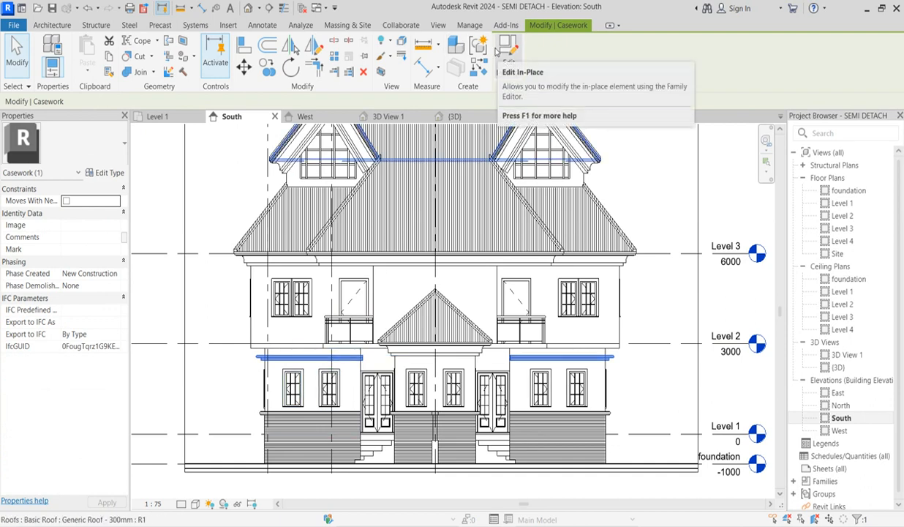
{"action": "left_click", "coordinate": [505, 52]}
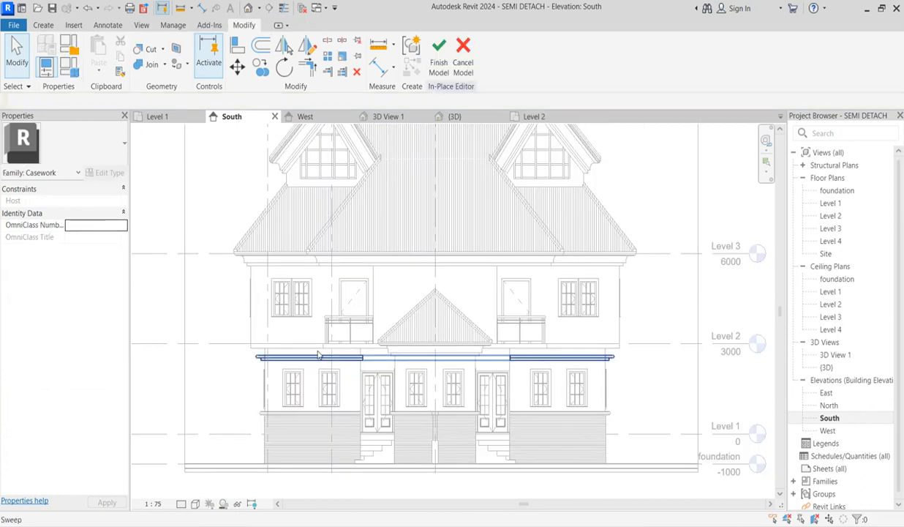
- Copy the moulding sweep straight up the facade to just below the Level 3 eaves
{"action": "left_click", "coordinate": [313, 359]}
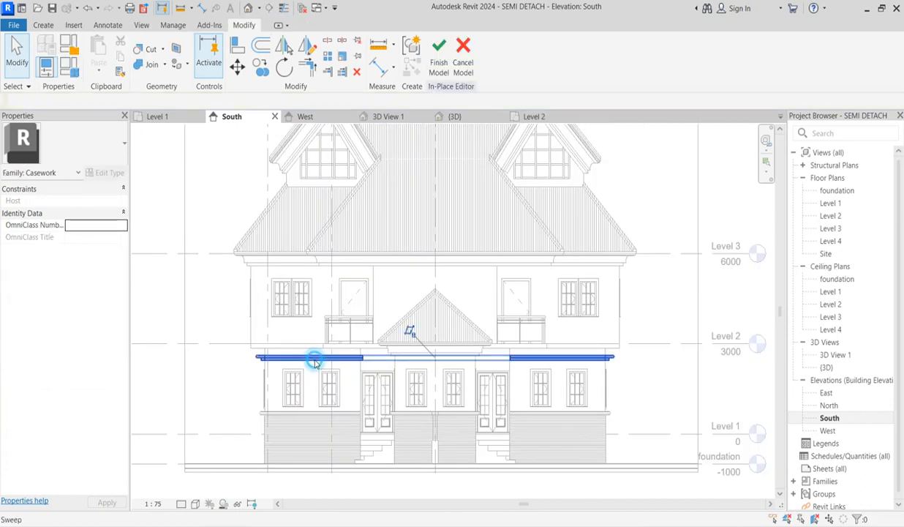
{"action": "left_click", "coordinate": [259, 72]}
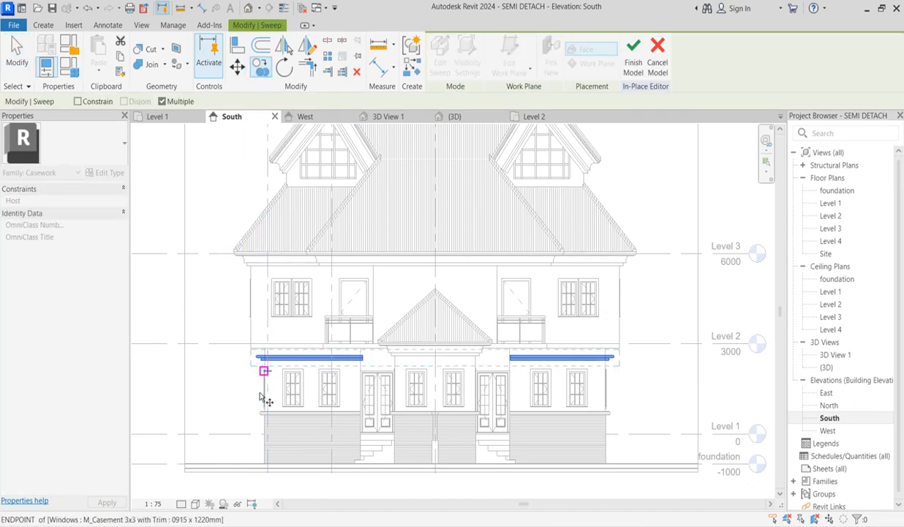
{"action": "left_click", "coordinate": [264, 359]}
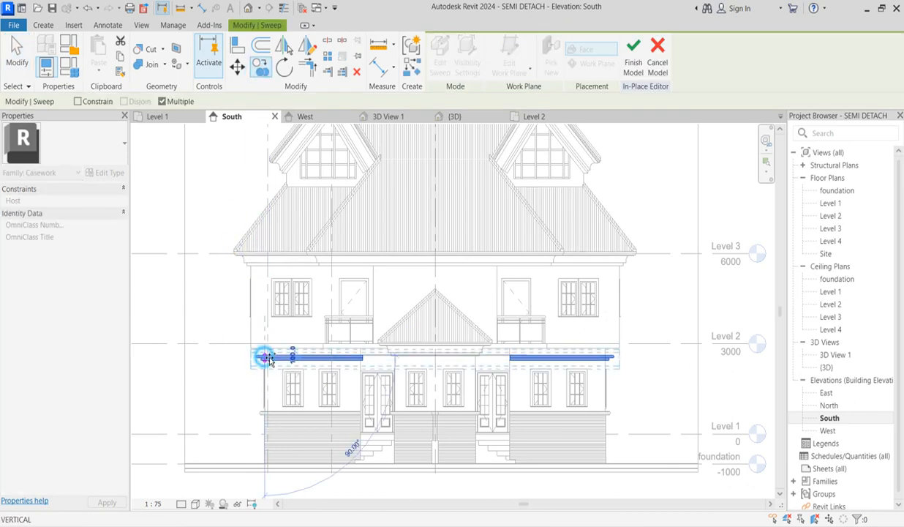
{"action": "key", "text": "Escape"}
{"action": "key", "text": "Escape"}
{"action": "left_click", "coordinate": [272, 309]}
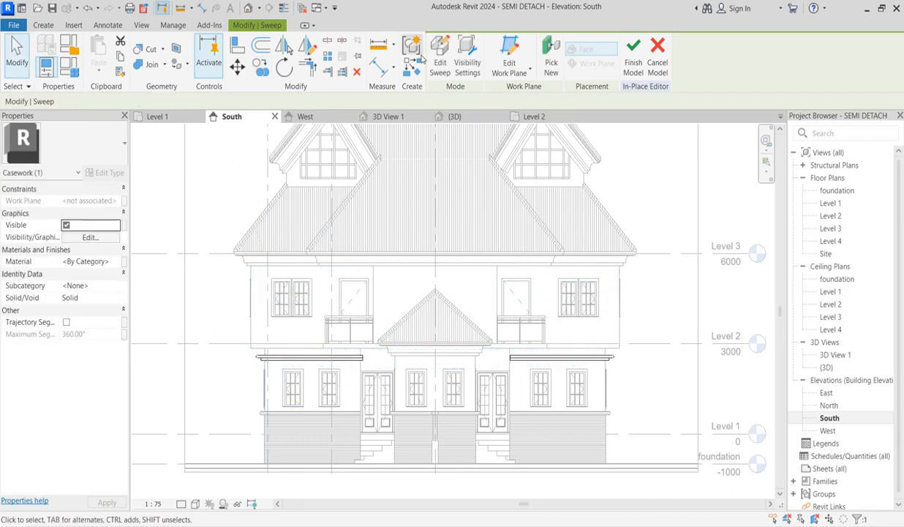
- Open the copied sweep's path sketch for editing in the Level 2 floor plan
{"action": "left_click", "coordinate": [440, 57]}
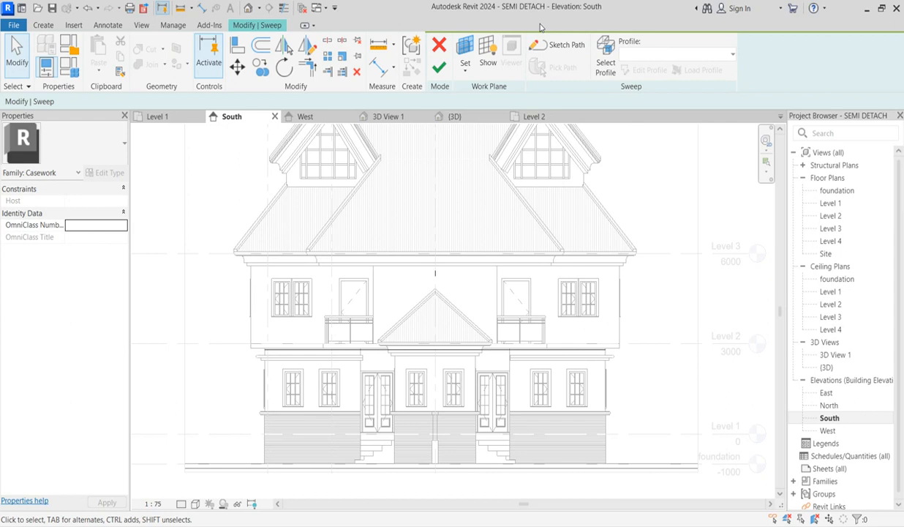
{"action": "left_click", "coordinate": [542, 47]}
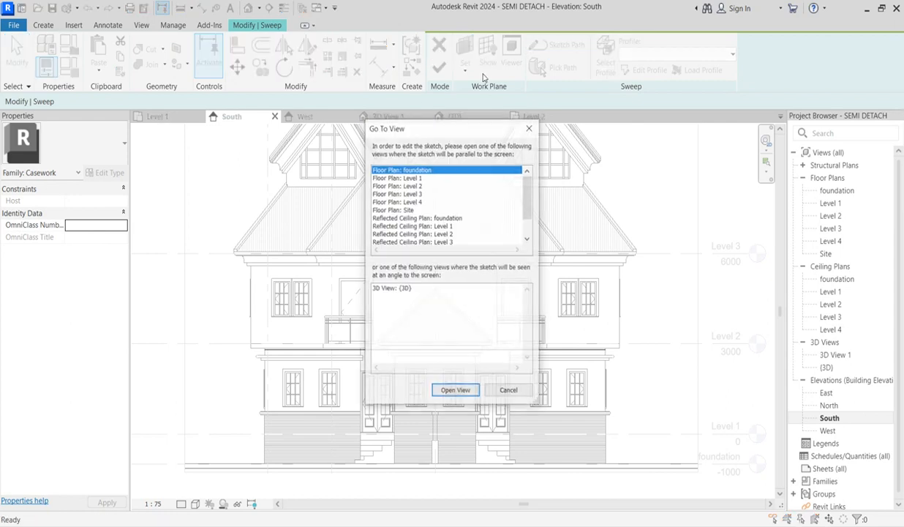
{"action": "left_click", "coordinate": [411, 186]}
{"action": "left_click", "coordinate": [455, 392]}
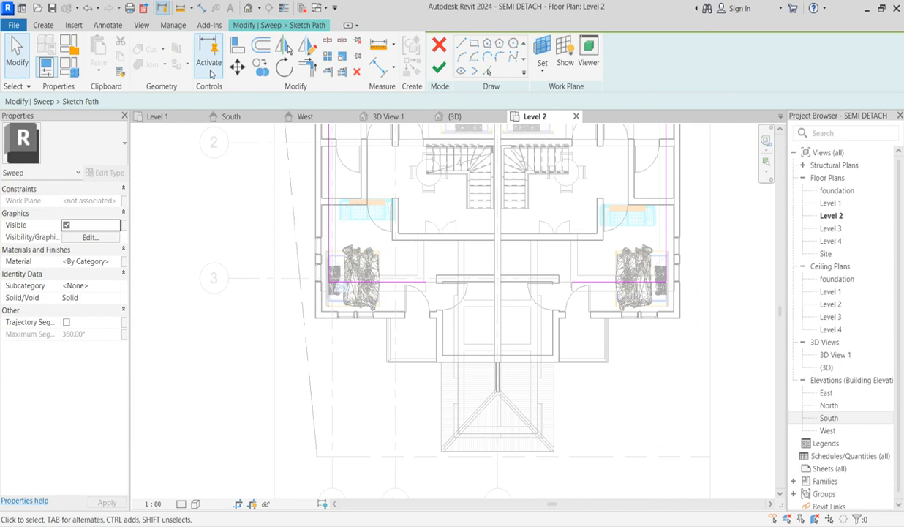
- Align the sweep path's grid c side, adjoining front segment and rear segment with the outer faces of the Level 2 walls
{"action": "left_click", "coordinate": [236, 45]}
{"action": "left_click", "coordinate": [317, 197]}
{"action": "scroll", "coordinate": [331, 338], "scroll_direction": "up", "scroll_amount": 3}
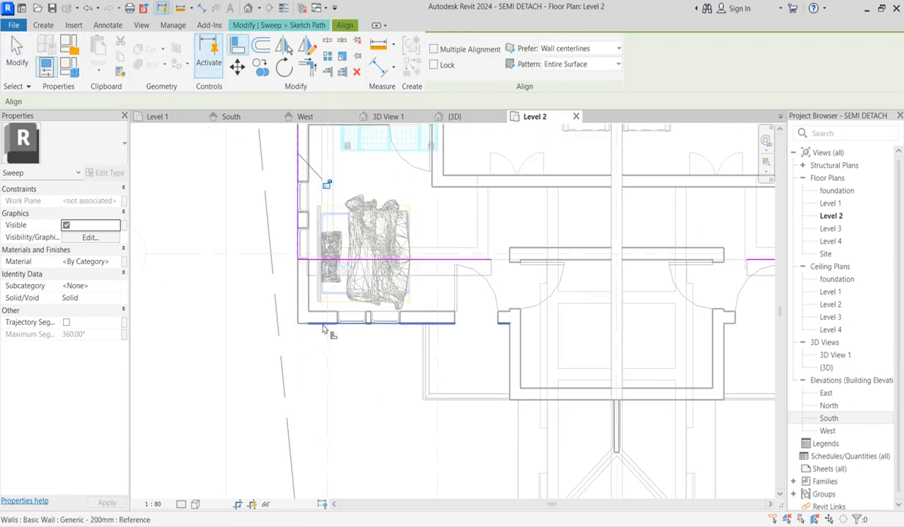
{"action": "scroll", "coordinate": [307, 340], "scroll_direction": "down", "scroll_amount": 5}
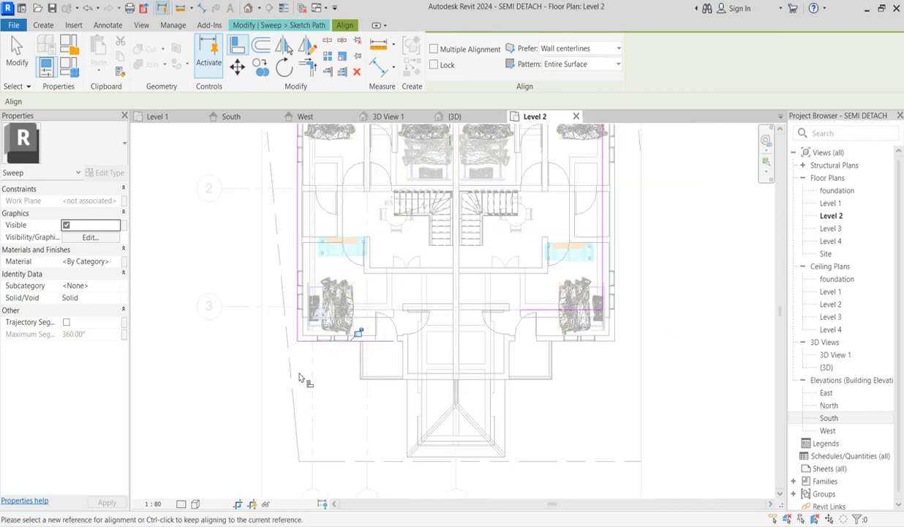
{"action": "scroll", "coordinate": [371, 379], "scroll_direction": "up", "scroll_amount": 1}
{"action": "left_click", "coordinate": [342, 154]}
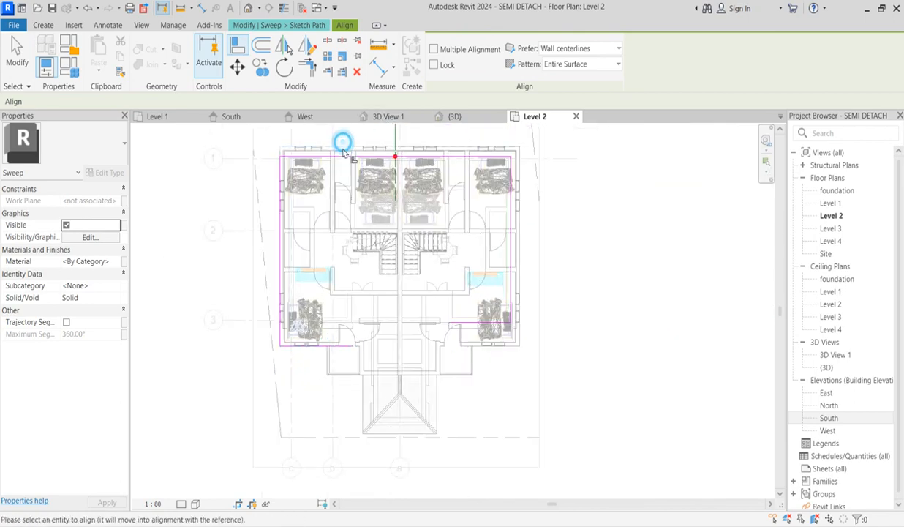
{"action": "scroll", "coordinate": [533, 176], "scroll_direction": "up", "scroll_amount": 2}
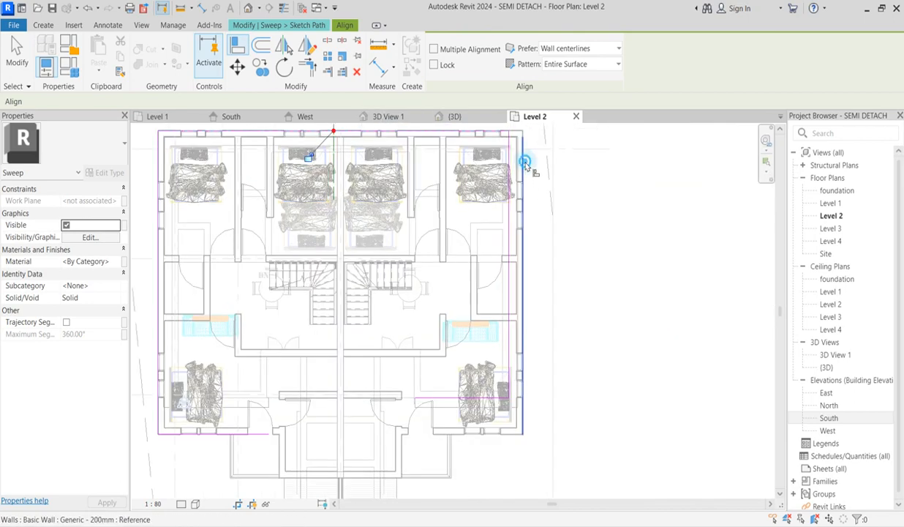
- Align the path's side segment opposite grid c and its adjoining front segment with the outer wall faces
{"action": "left_click", "coordinate": [512, 183]}
{"action": "scroll", "coordinate": [492, 402], "scroll_direction": "up", "scroll_amount": 3}
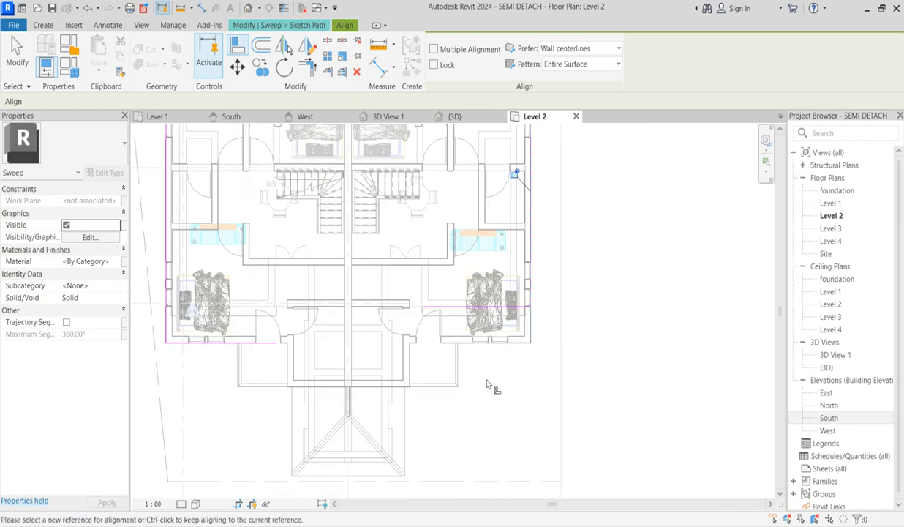
{"action": "left_click", "coordinate": [458, 342]}
{"action": "left_click", "coordinate": [461, 278]}
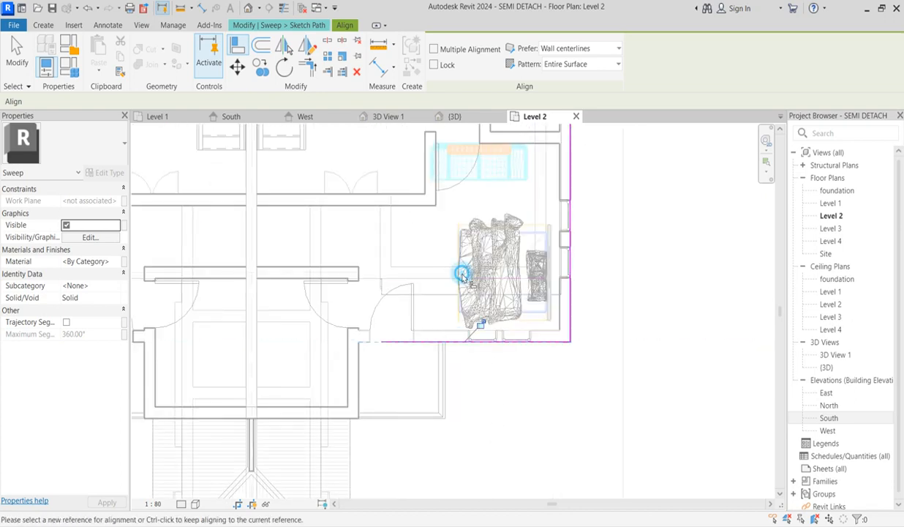
{"action": "scroll", "coordinate": [468, 292], "scroll_direction": "down", "scroll_amount": 4}
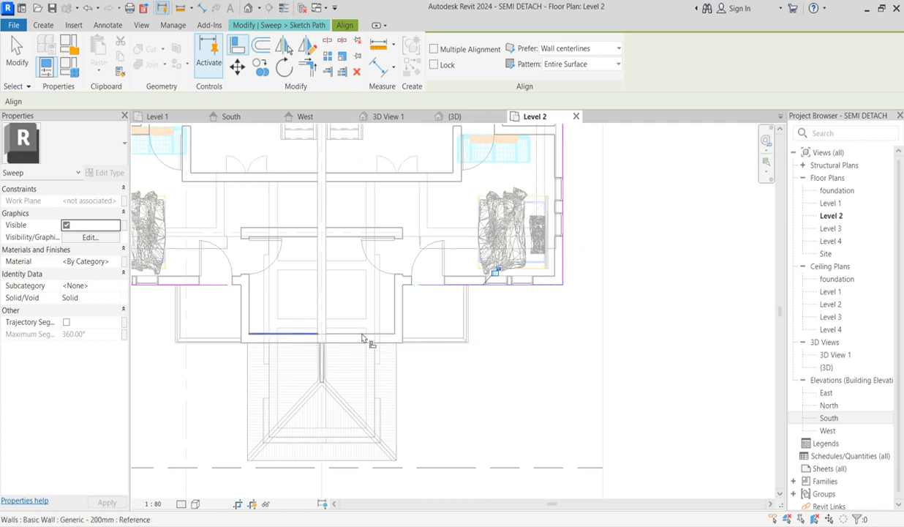
{"action": "scroll", "coordinate": [477, 329], "scroll_direction": "down", "scroll_amount": 2}
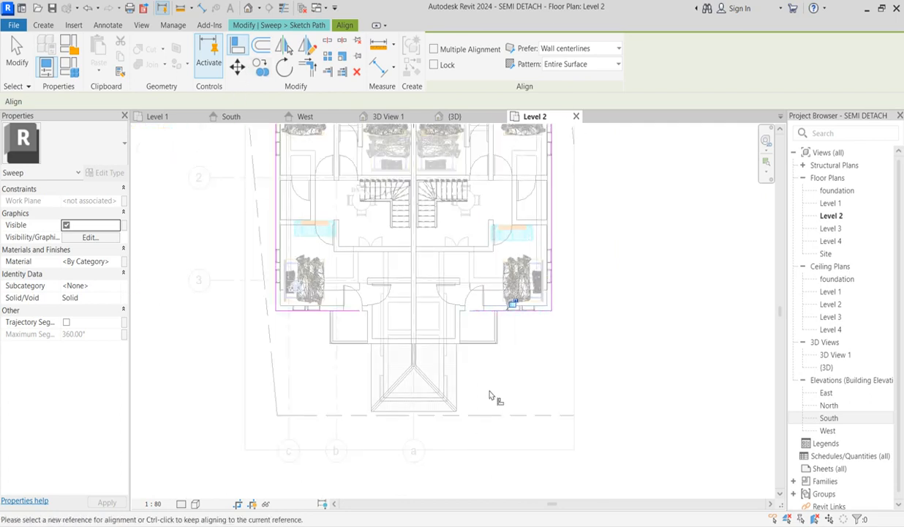
{"action": "scroll", "coordinate": [487, 400], "scroll_direction": "down", "scroll_amount": 3}
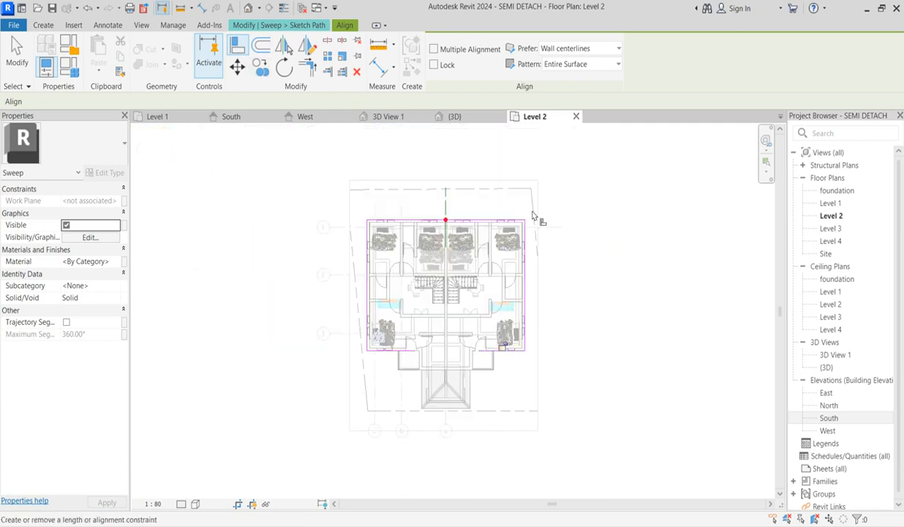
- Draw a path line from the front wall along the outer side edge of the balcony near grid b to its front corner
{"action": "left_click", "coordinate": [44, 26]}
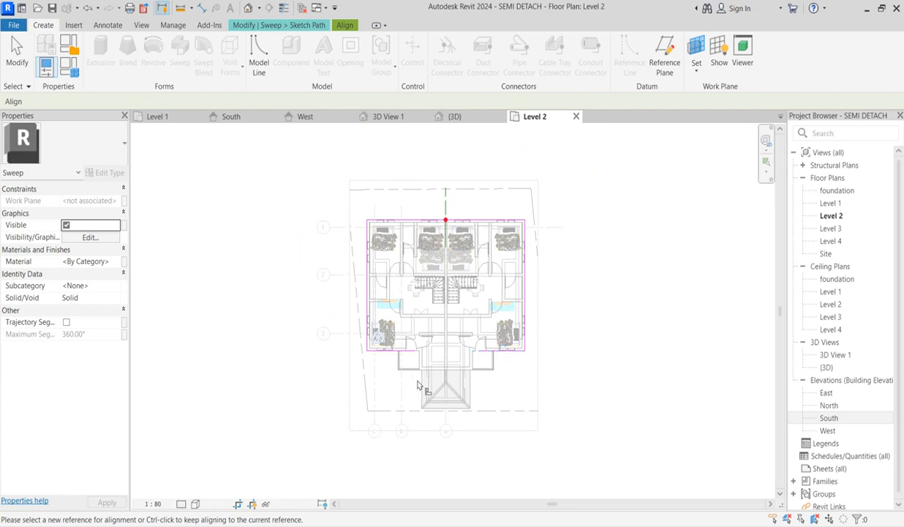
{"action": "scroll", "coordinate": [410, 352], "scroll_direction": "up", "scroll_amount": 2}
{"action": "key", "text": "Escape"}
{"action": "left_click", "coordinate": [406, 341]}
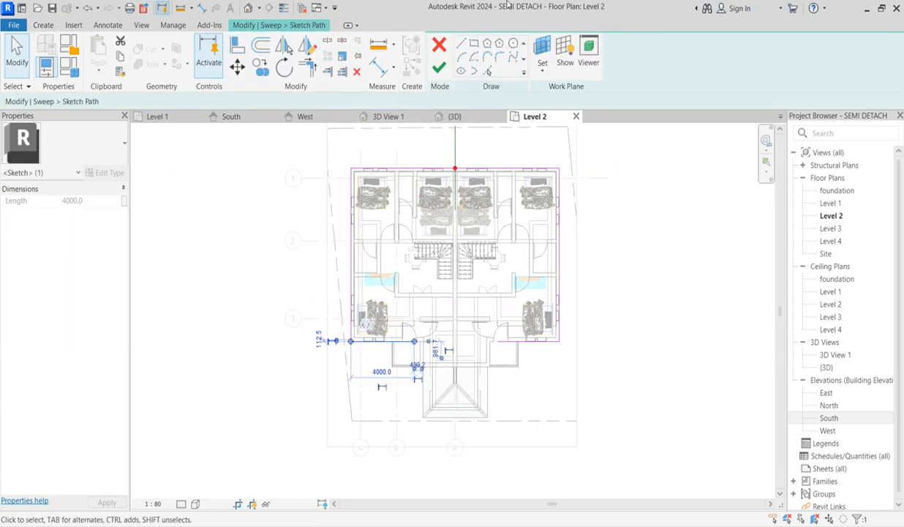
{"action": "left_click", "coordinate": [463, 45]}
{"action": "scroll", "coordinate": [389, 347], "scroll_direction": "up", "scroll_amount": 6}
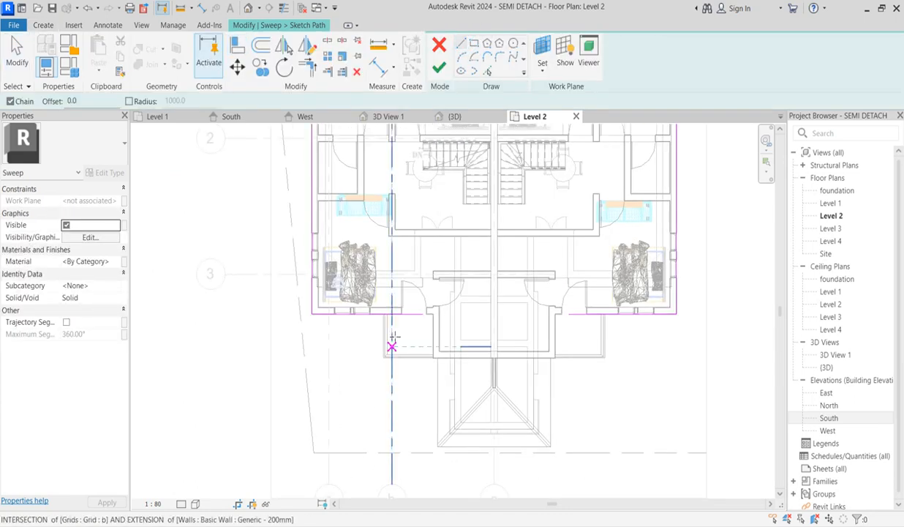
{"action": "left_click", "coordinate": [365, 303]}
{"action": "left_click", "coordinate": [364, 479]}
{"action": "scroll", "coordinate": [550, 474], "scroll_direction": "down", "scroll_amount": 5}
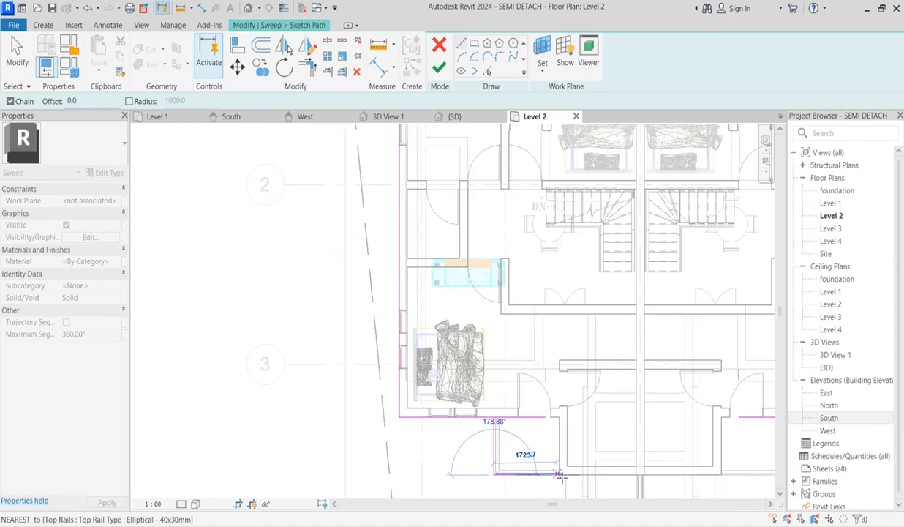
- Continue the path straight across the front to the other balcony's outer corner and back to the front wall
{"action": "scroll", "coordinate": [560, 474], "scroll_direction": "down", "scroll_amount": 5}
{"action": "scroll", "coordinate": [585, 395], "scroll_direction": "up", "scroll_amount": 5}
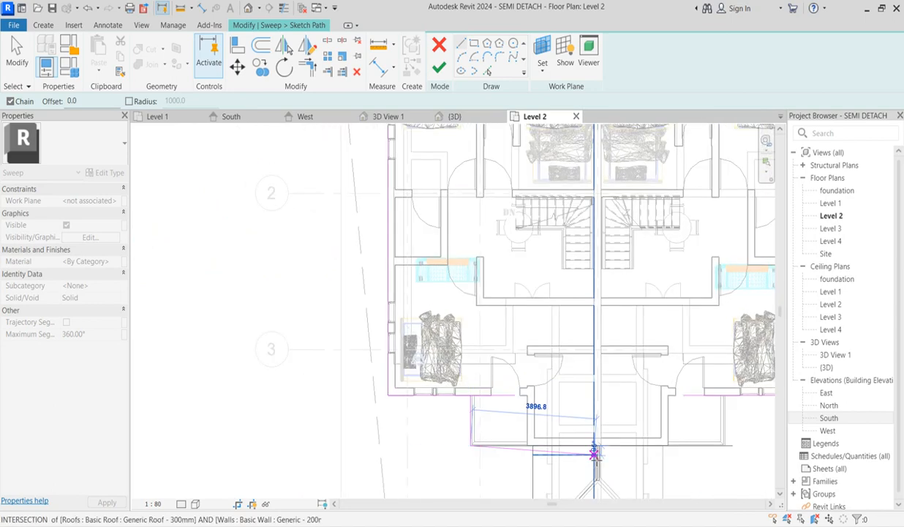
{"action": "scroll", "coordinate": [597, 446], "scroll_direction": "up", "scroll_amount": 2}
{"action": "scroll", "coordinate": [604, 452], "scroll_direction": "down", "scroll_amount": 4}
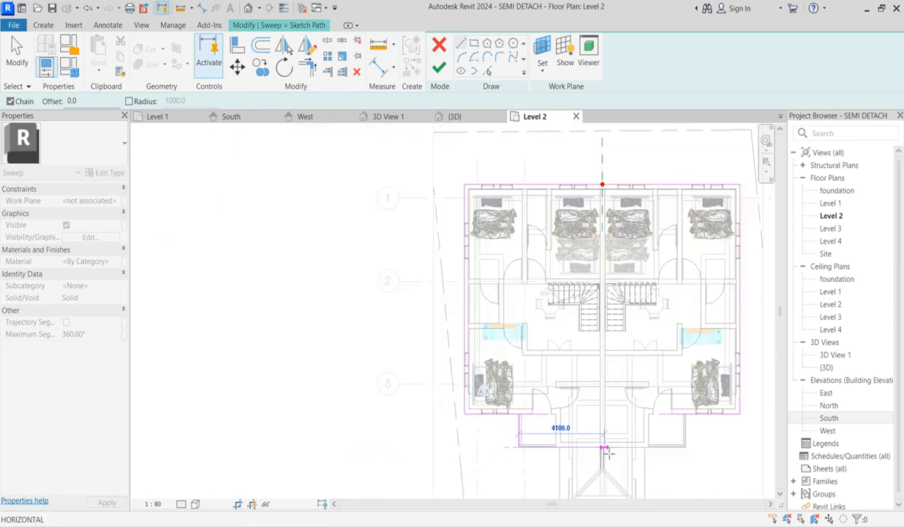
{"action": "scroll", "coordinate": [672, 449], "scroll_direction": "up", "scroll_amount": 4}
{"action": "left_click", "coordinate": [675, 442]}
{"action": "left_click", "coordinate": [676, 356]}
{"action": "key", "text": "Escape"}
- Trim the front wall path lines to corners with the side lines of both balconies, closing the sweep path
{"action": "left_click", "coordinate": [311, 68]}
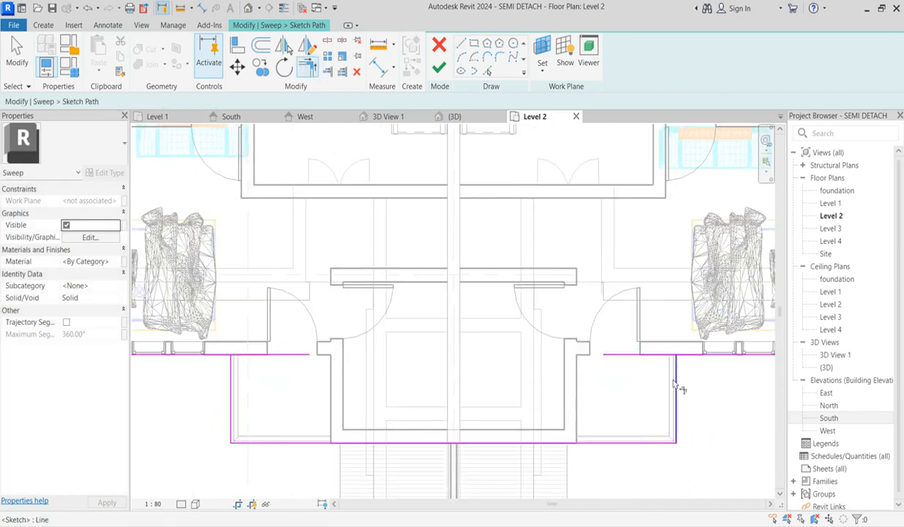
{"action": "left_click", "coordinate": [688, 356]}
{"action": "left_click", "coordinate": [231, 371]}
{"action": "left_click", "coordinate": [226, 354]}
{"action": "scroll", "coordinate": [311, 384], "scroll_direction": "down", "scroll_amount": 2}
{"action": "scroll", "coordinate": [399, 414], "scroll_direction": "down", "scroll_amount": 2}
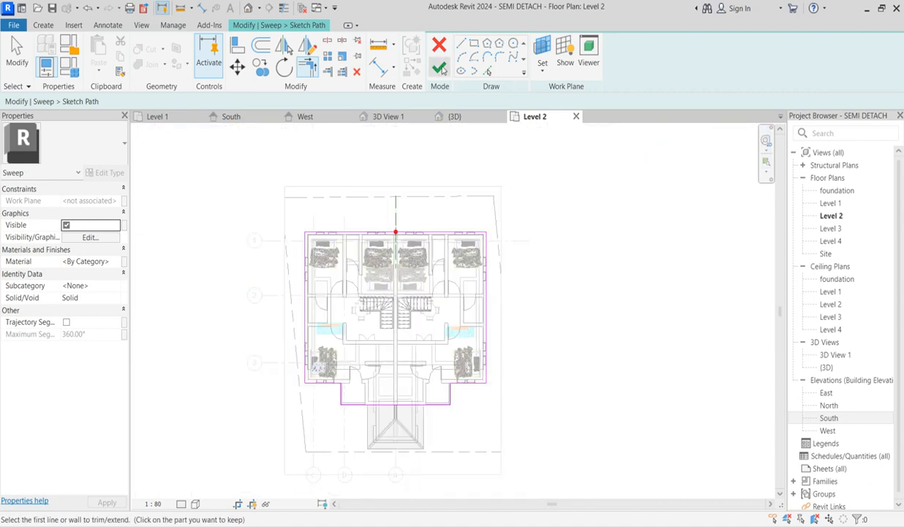
- Finish the path sketch and the sweep edit, and open the South elevation to check the upper moulding
{"action": "left_click", "coordinate": [439, 68]}
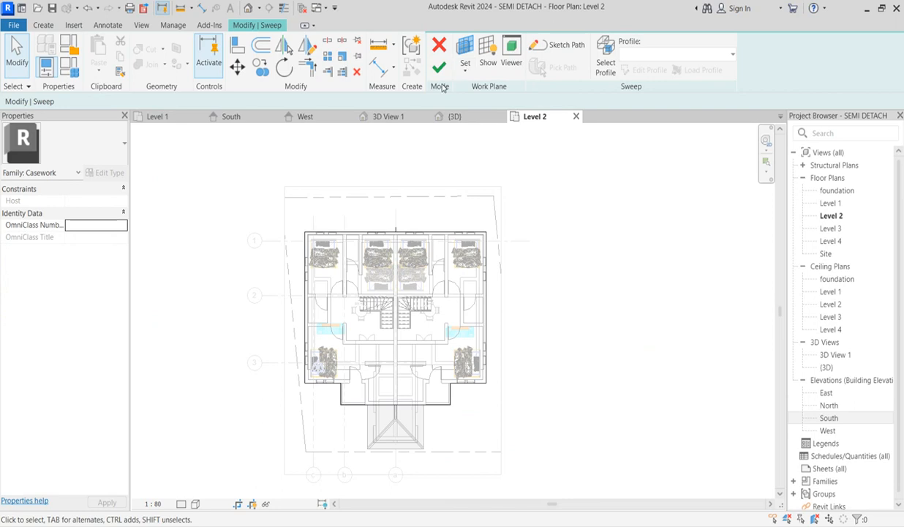
{"action": "left_click", "coordinate": [438, 68]}
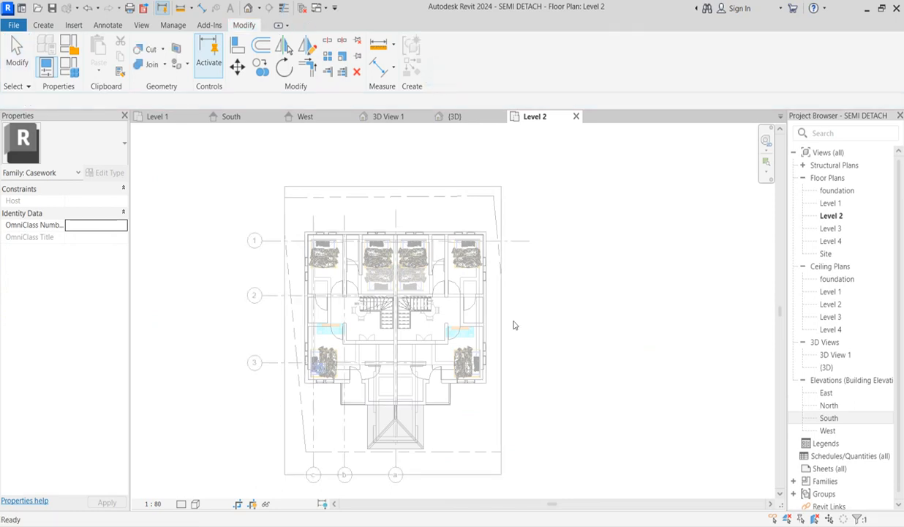
{"action": "double_click", "coordinate": [829, 417]}
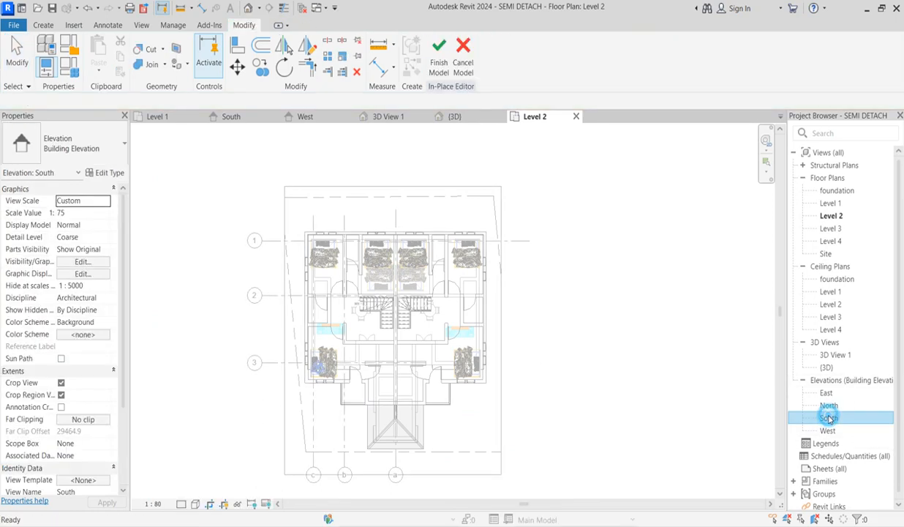
{"action": "scroll", "coordinate": [642, 219], "scroll_direction": "up", "scroll_amount": 1}
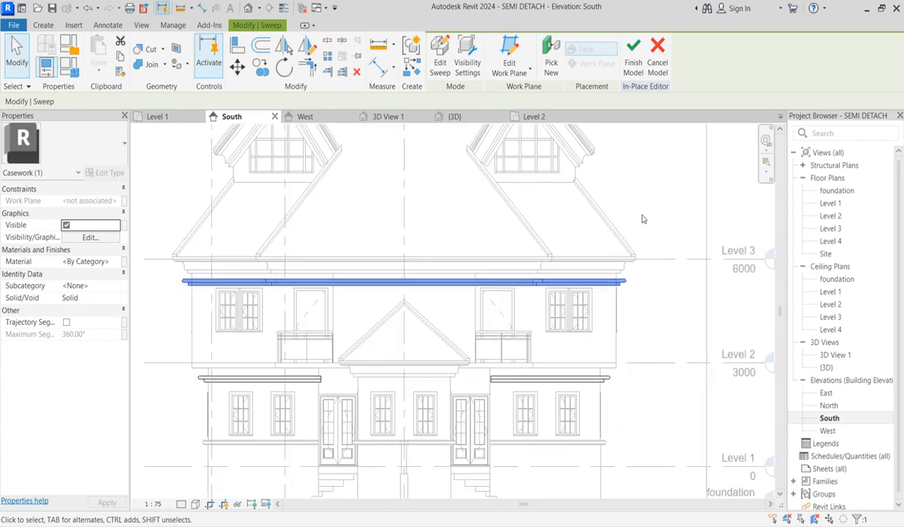
- Copy the upper moulding sweep vertically up about 171 mm to the underside of the concrete fascia
{"action": "scroll", "coordinate": [167, 262], "scroll_direction": "up", "scroll_amount": 2}
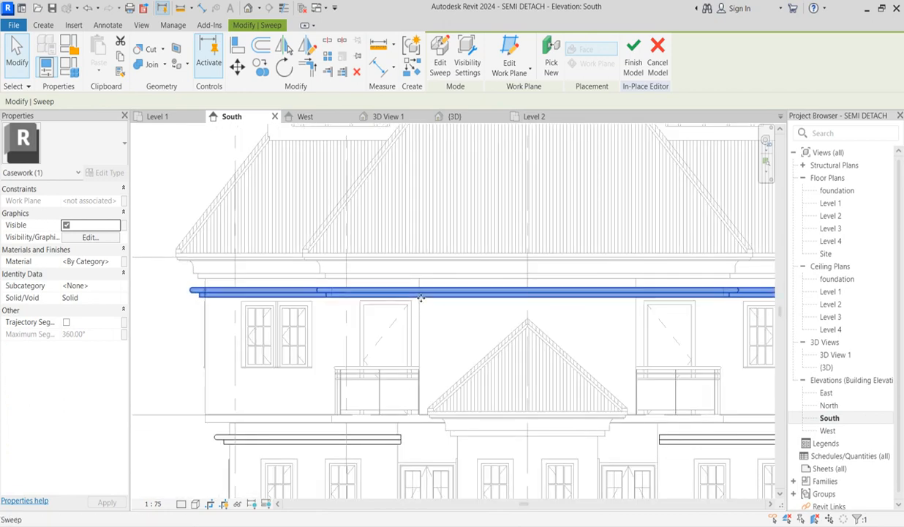
{"action": "scroll", "coordinate": [420, 298], "scroll_direction": "down", "scroll_amount": 3}
{"action": "scroll", "coordinate": [479, 301], "scroll_direction": "up", "scroll_amount": 2}
{"action": "scroll", "coordinate": [378, 302], "scroll_direction": "up", "scroll_amount": 1}
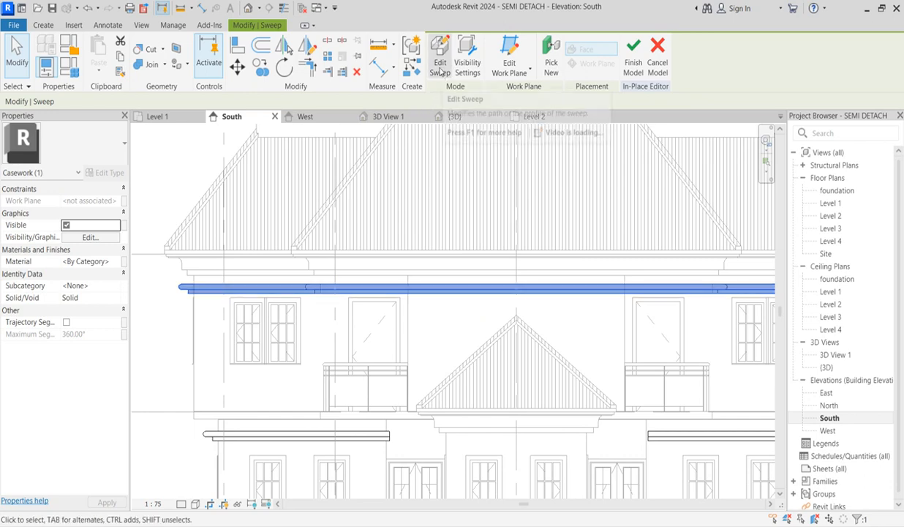
{"action": "left_click", "coordinate": [261, 66]}
{"action": "scroll", "coordinate": [196, 286], "scroll_direction": "up", "scroll_amount": 3}
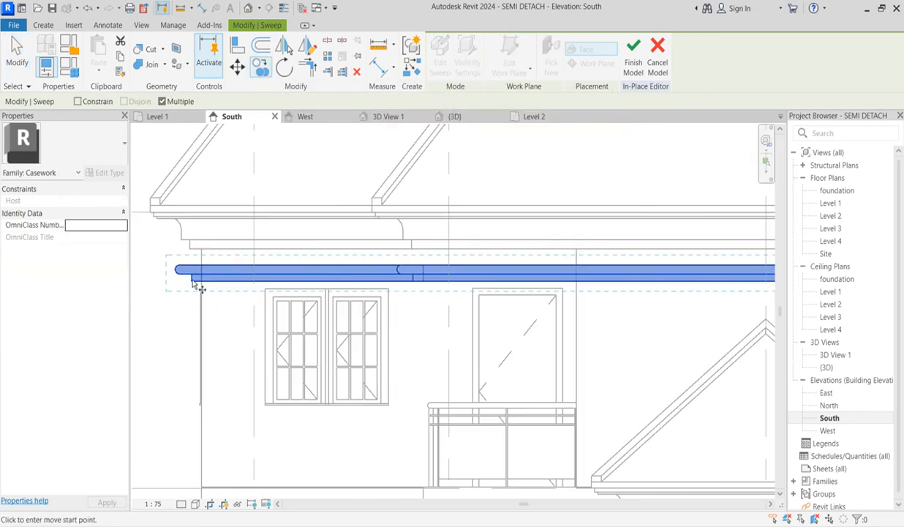
{"action": "scroll", "coordinate": [201, 269], "scroll_direction": "up", "scroll_amount": 2}
{"action": "left_click", "coordinate": [202, 269]}
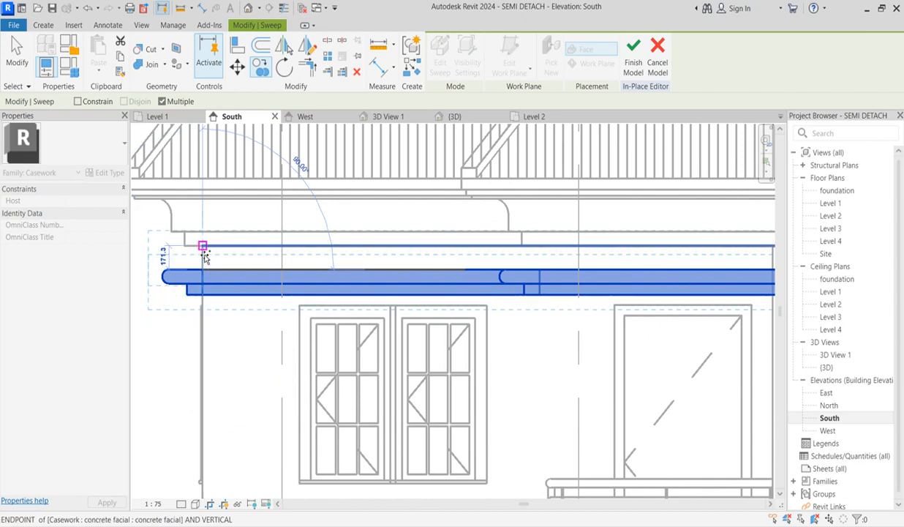
{"action": "left_click", "coordinate": [246, 246]}
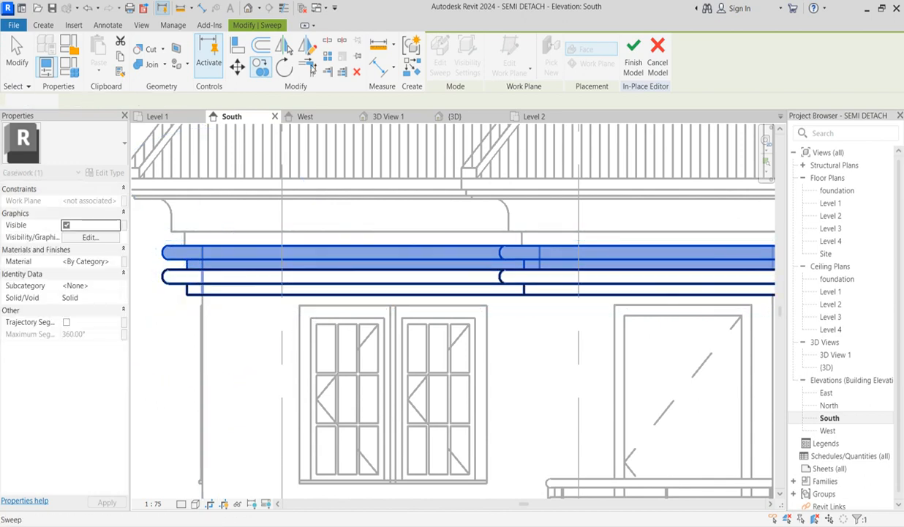
- Open the copied sweep's profile for editing in the West elevation and delete all its sketch lines
{"action": "left_click", "coordinate": [438, 72]}
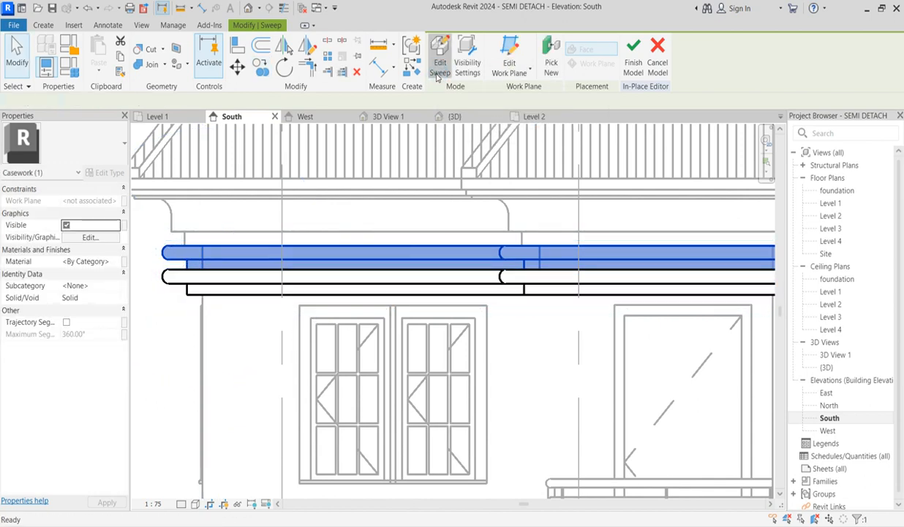
{"action": "left_click", "coordinate": [607, 66]}
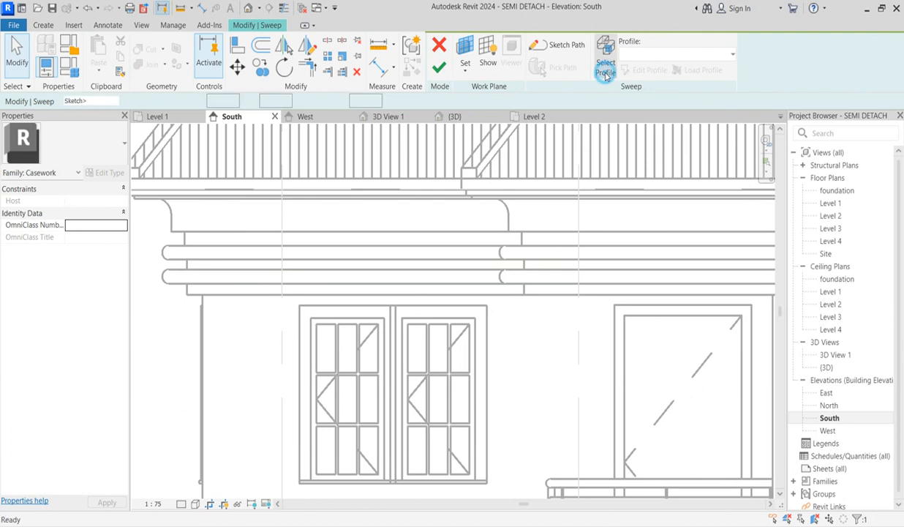
{"action": "left_click", "coordinate": [644, 69]}
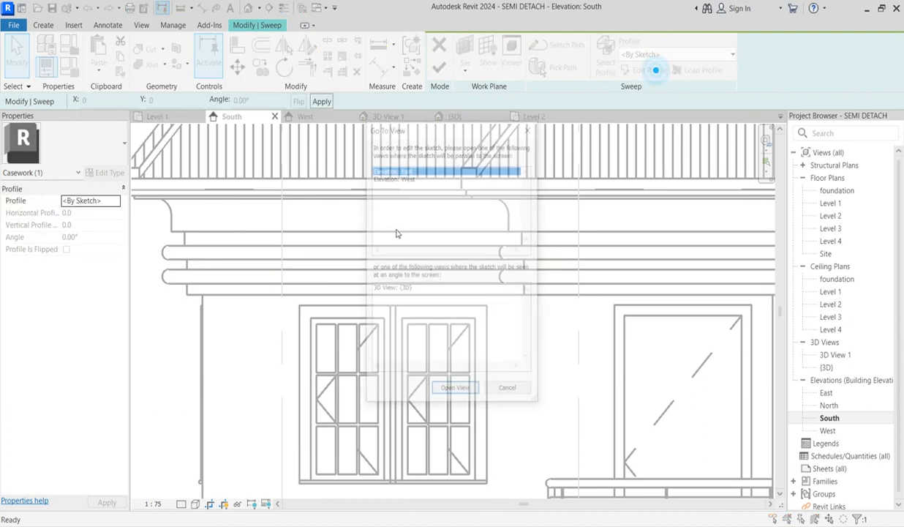
{"action": "left_click", "coordinate": [407, 177]}
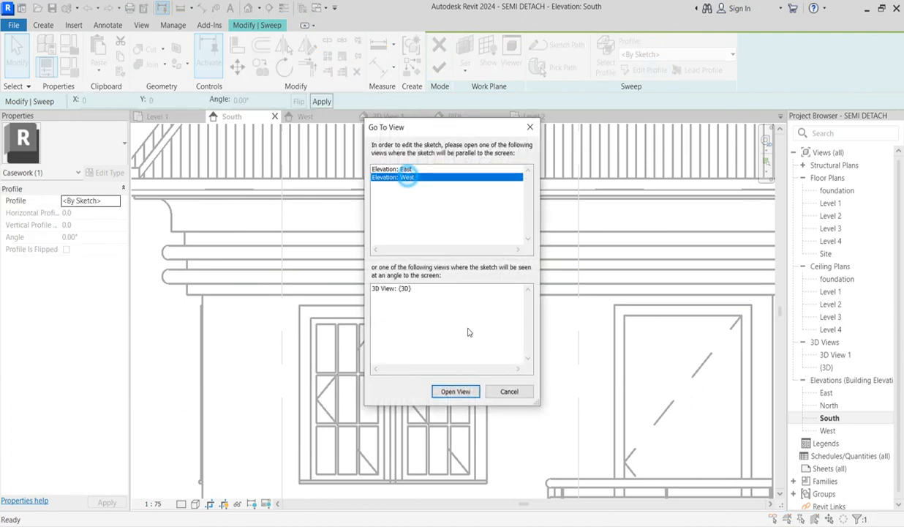
{"action": "left_click", "coordinate": [455, 392]}
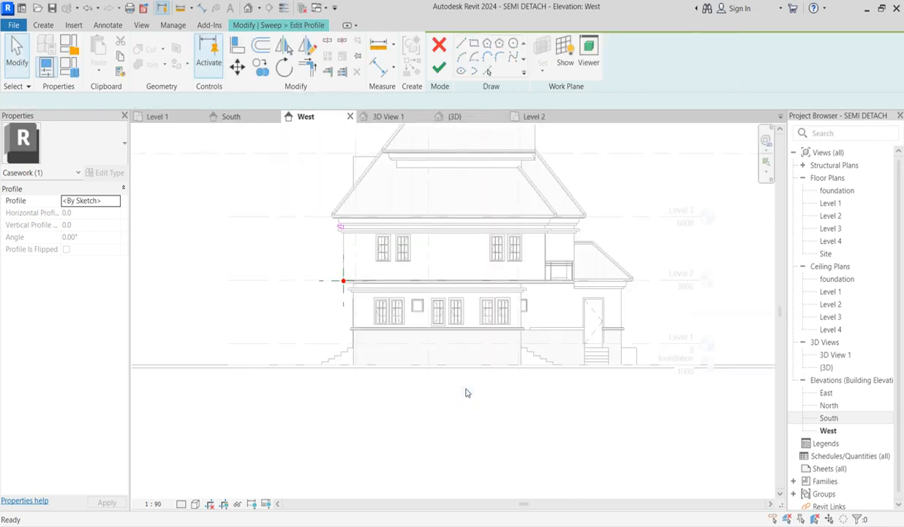
{"action": "scroll", "coordinate": [345, 177], "scroll_direction": "up", "scroll_amount": 5}
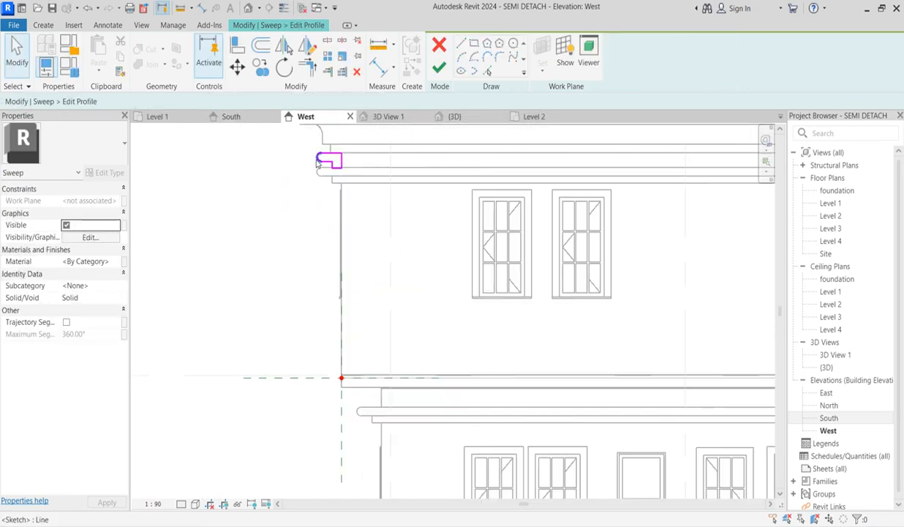
{"action": "left_click_drag", "start_coordinate": [309, 142], "coordinate": [388, 196]}
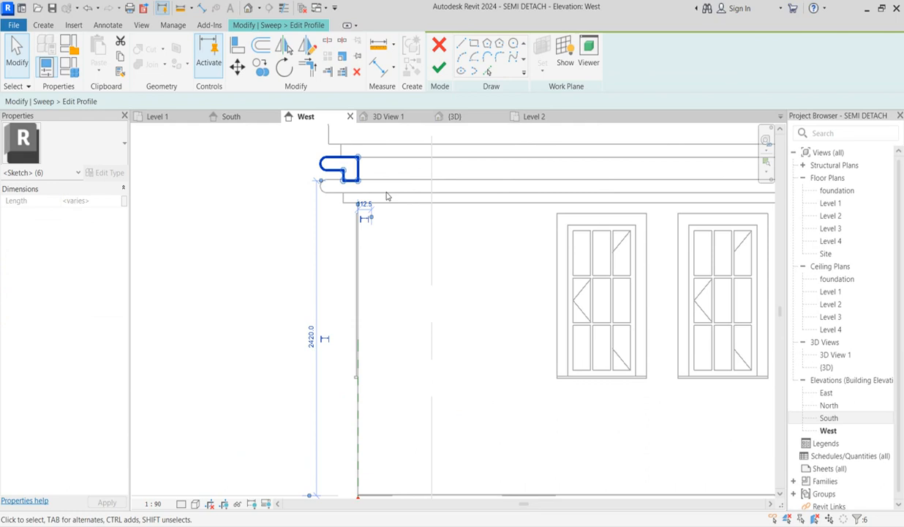
{"action": "key", "text": "Delete"}
- Sketch a rectangular profile about 47 by 171 mm between the fascia and the lower moulding, and finish the sweep
{"action": "left_click", "coordinate": [474, 45]}
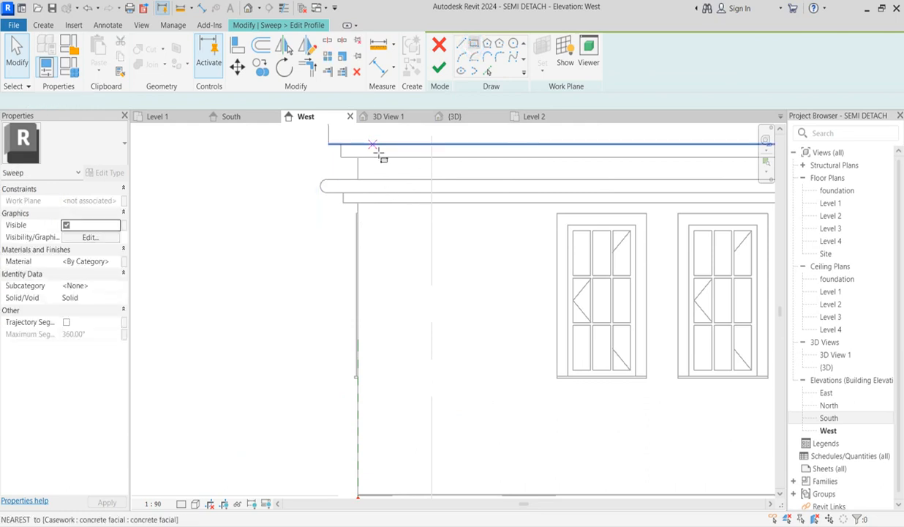
{"action": "scroll", "coordinate": [364, 172], "scroll_direction": "up", "scroll_amount": 3}
{"action": "left_click", "coordinate": [359, 146]}
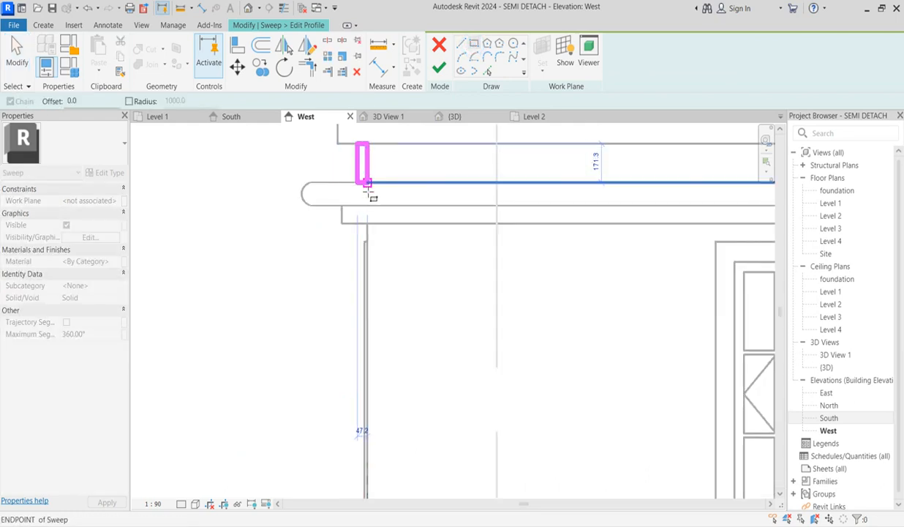
{"action": "left_click", "coordinate": [366, 185]}
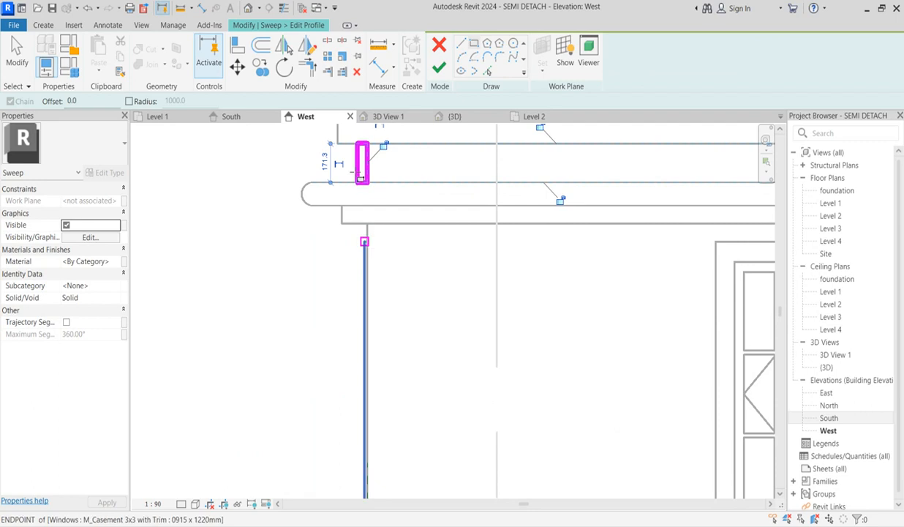
{"action": "left_click", "coordinate": [437, 68]}
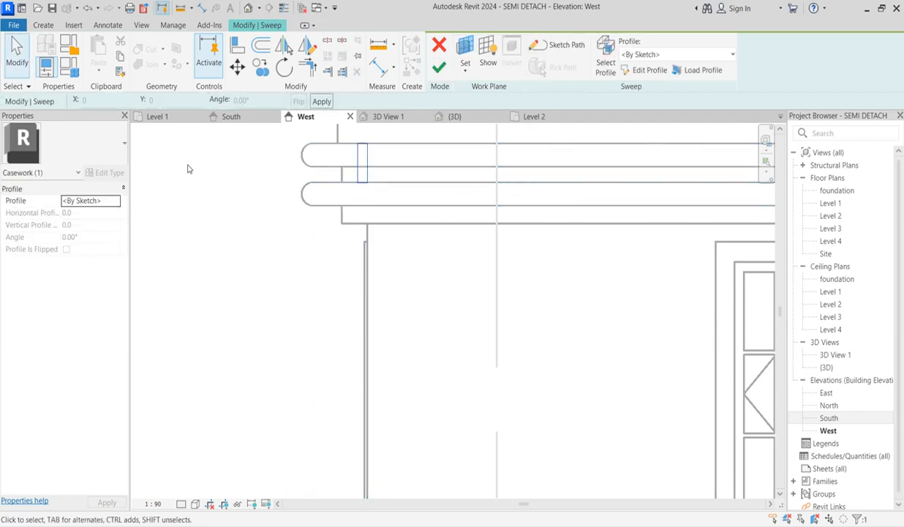
{"action": "left_click", "coordinate": [439, 68]}
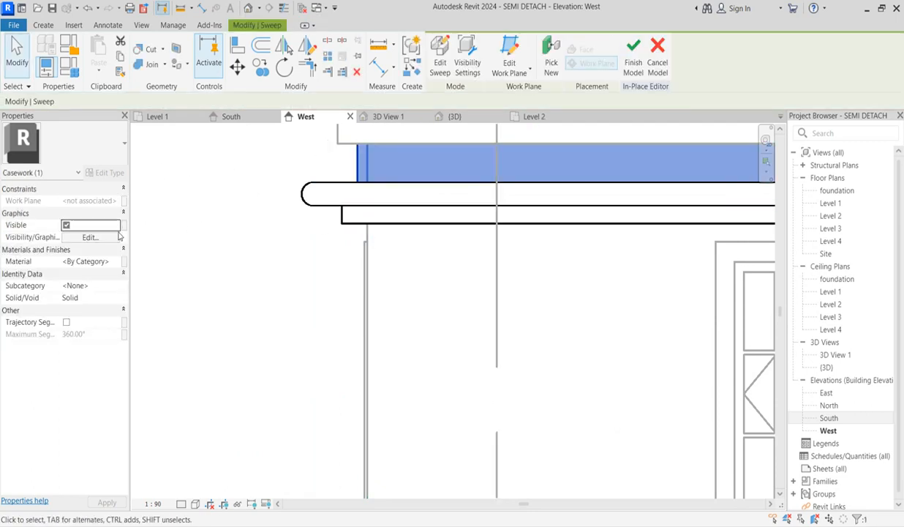
- Assign the Default Wall(6) material to the flat band sweep
{"action": "left_click", "coordinate": [103, 261]}
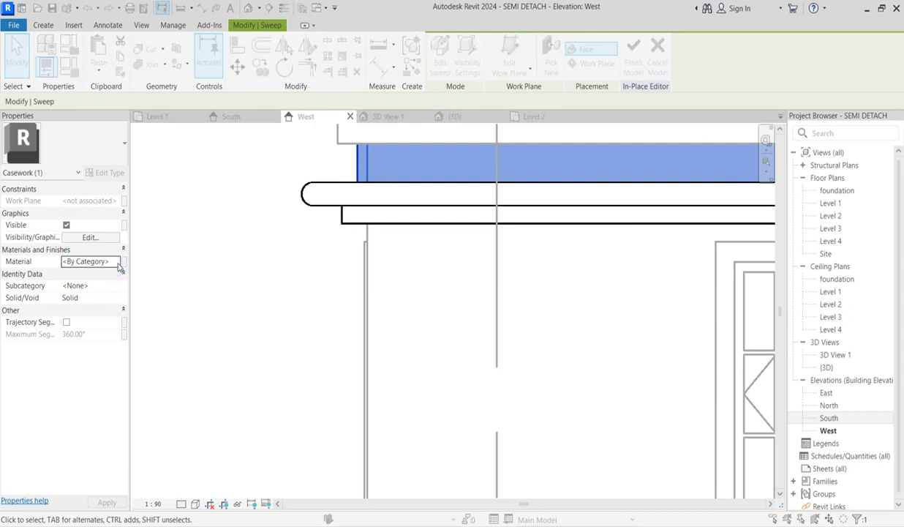
{"action": "left_click", "coordinate": [118, 263]}
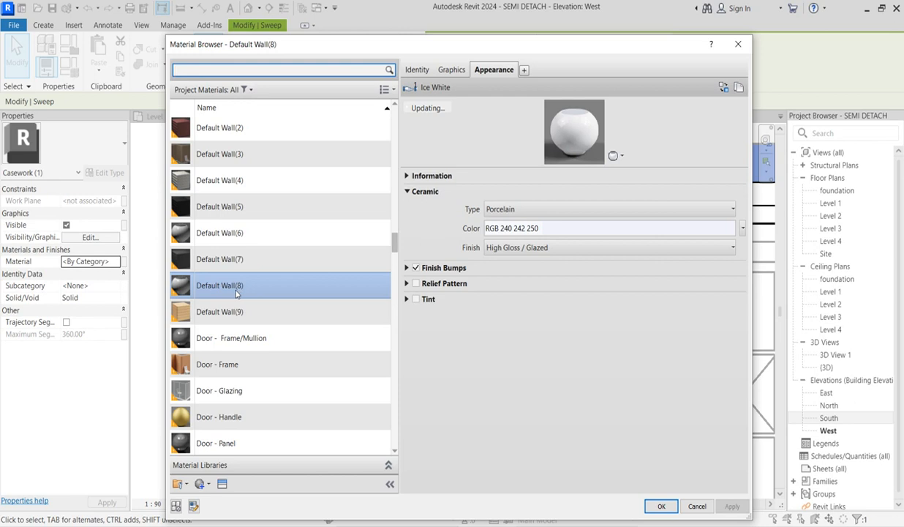
{"action": "double_click", "coordinate": [231, 233]}
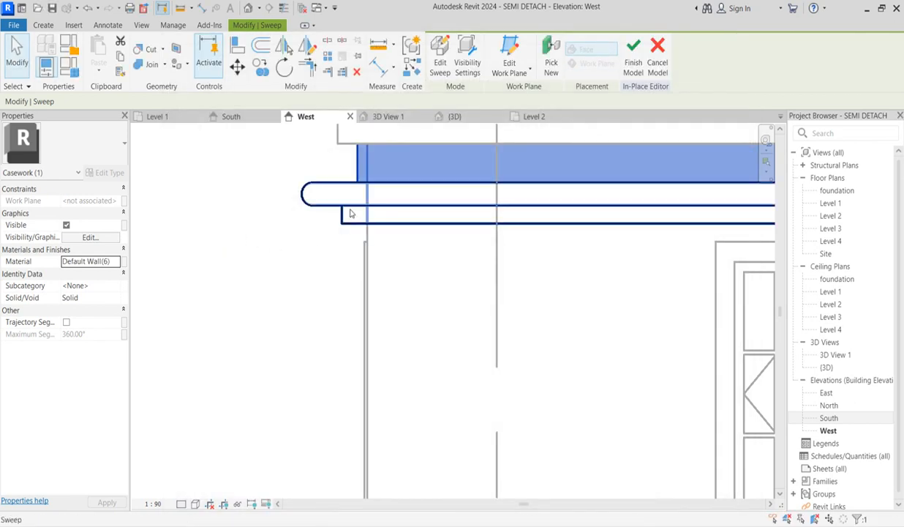
- Assign a duplicate of the Default Wall(8) material to the rounded moulding sweep below the flat band
{"action": "left_click", "coordinate": [349, 211]}
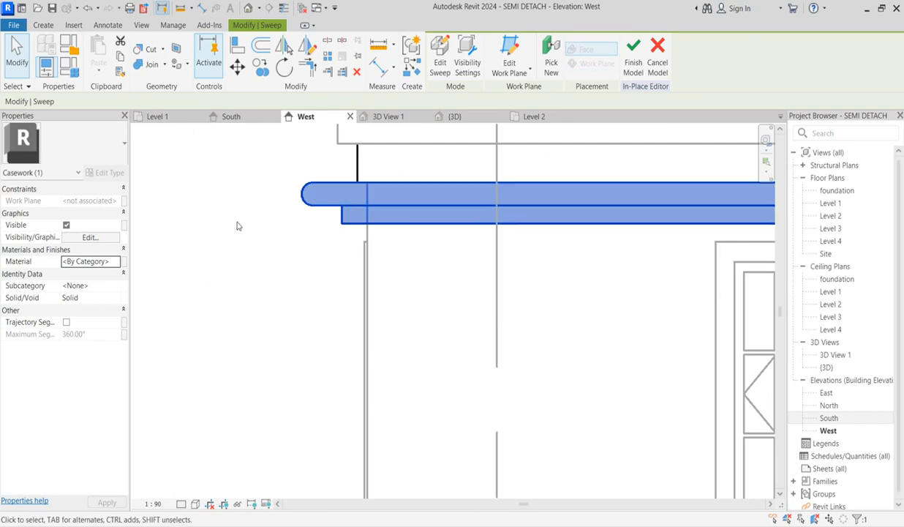
{"action": "left_click", "coordinate": [116, 262]}
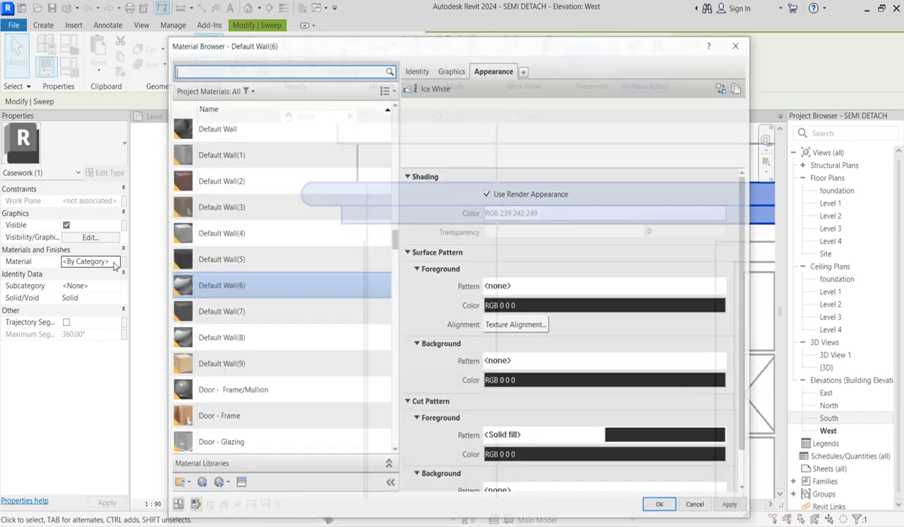
{"action": "left_click", "coordinate": [232, 338]}
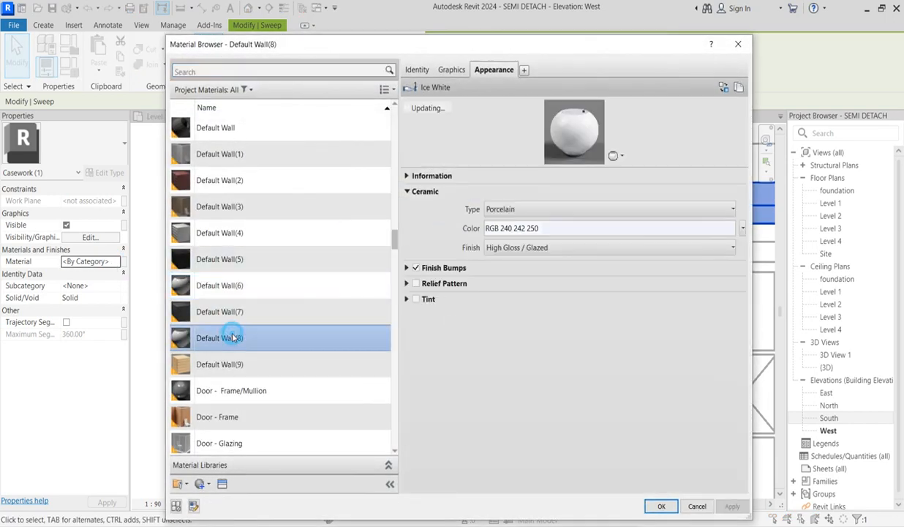
{"action": "right_click", "coordinate": [233, 338]}
{"action": "left_click", "coordinate": [286, 358]}
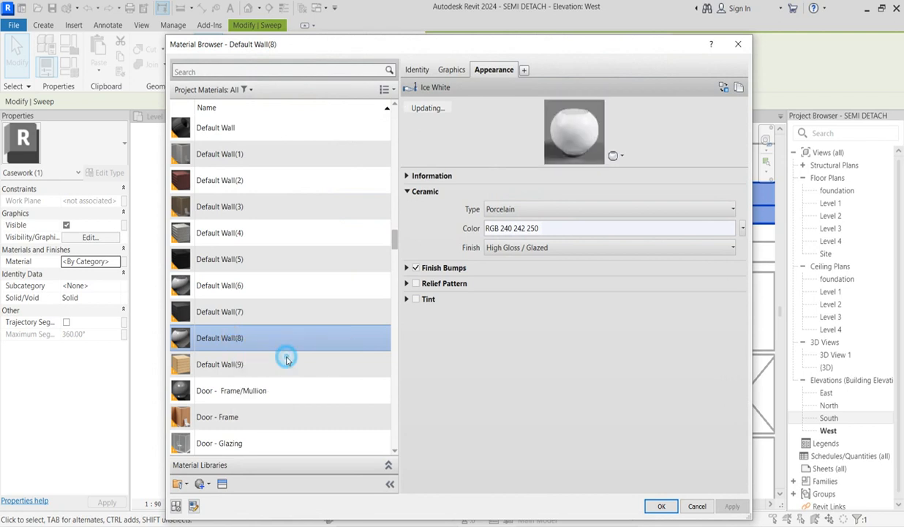
{"action": "left_click", "coordinate": [659, 507]}
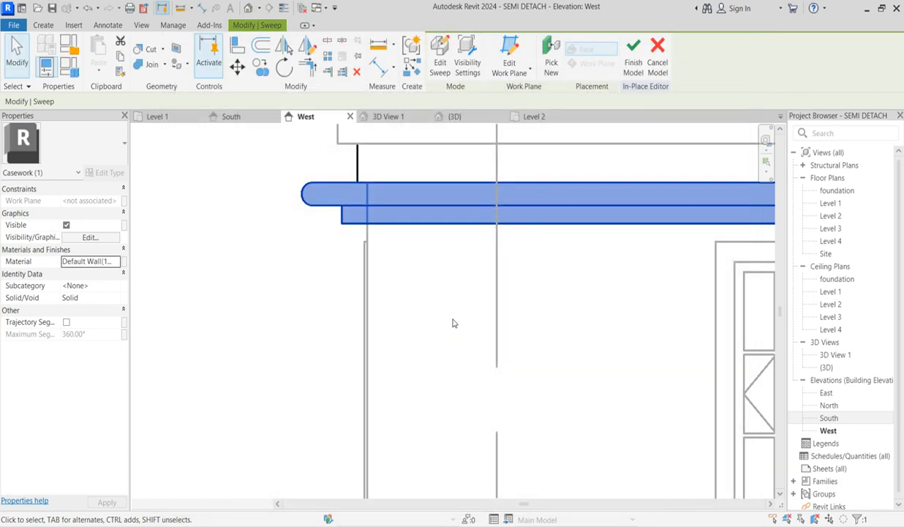
- Finish the in-place moulding model and check the house in the West elevation
{"action": "left_click", "coordinate": [303, 276]}
{"action": "scroll", "coordinate": [383, 242], "scroll_direction": "down", "scroll_amount": 3}
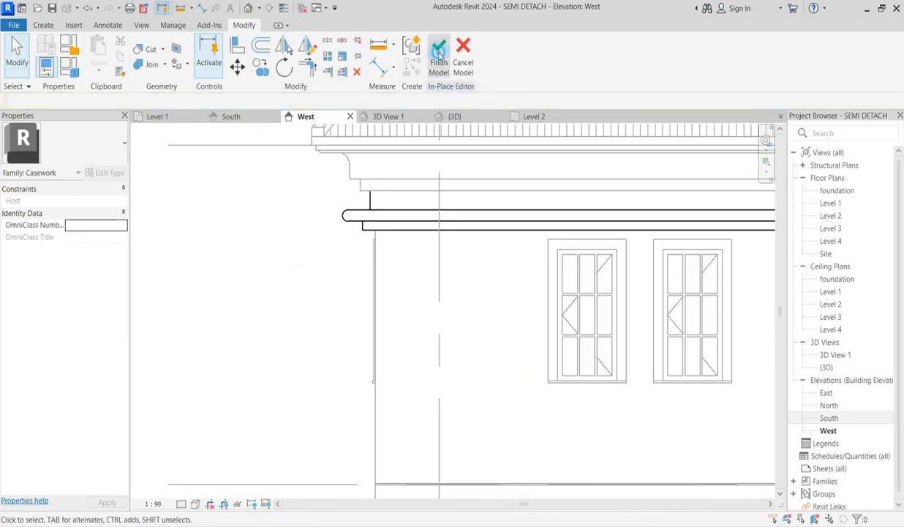
{"action": "left_click", "coordinate": [439, 53]}
{"action": "scroll", "coordinate": [380, 372], "scroll_direction": "down", "scroll_amount": 2}
{"action": "scroll", "coordinate": [380, 372], "scroll_direction": "down", "scroll_amount": 4}
{"action": "scroll", "coordinate": [468, 307], "scroll_direction": "up", "scroll_amount": 3}
{"action": "scroll", "coordinate": [476, 307], "scroll_direction": "up", "scroll_amount": 2}
{"action": "scroll", "coordinate": [468, 303], "scroll_direction": "down", "scroll_amount": 5}
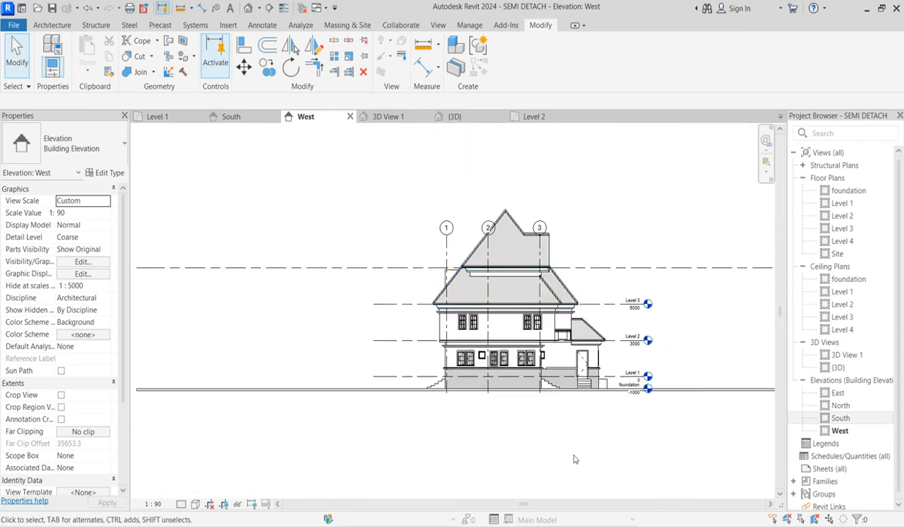
{"action": "scroll", "coordinate": [565, 447], "scroll_direction": "up", "scroll_amount": 3}
{"action": "scroll", "coordinate": [600, 432], "scroll_direction": "down", "scroll_amount": 4}
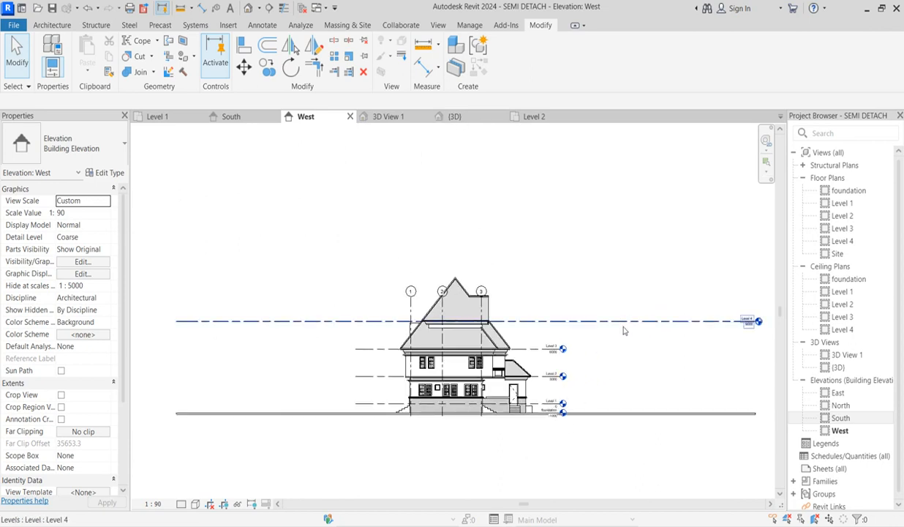
- Show the West elevation's crop region and pull both of its side edges in closer to the house
{"action": "left_click", "coordinate": [251, 504]}
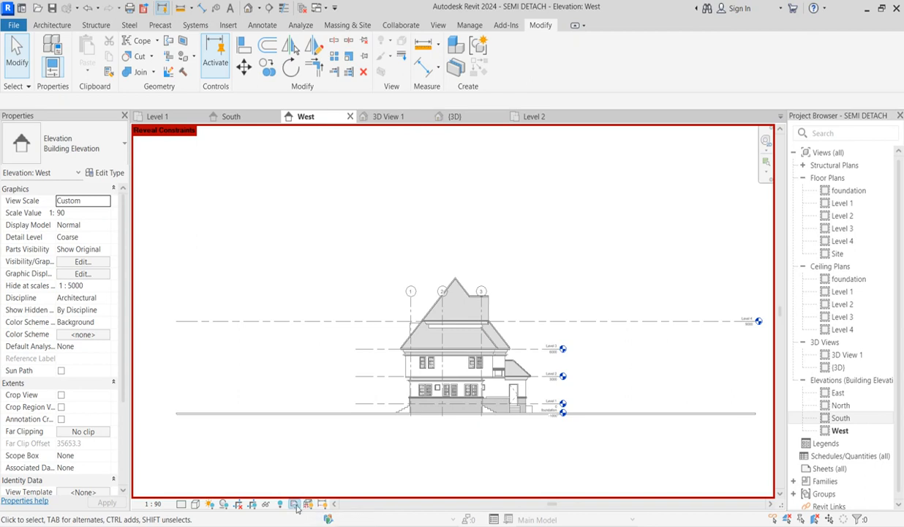
{"action": "left_click", "coordinate": [322, 504]}
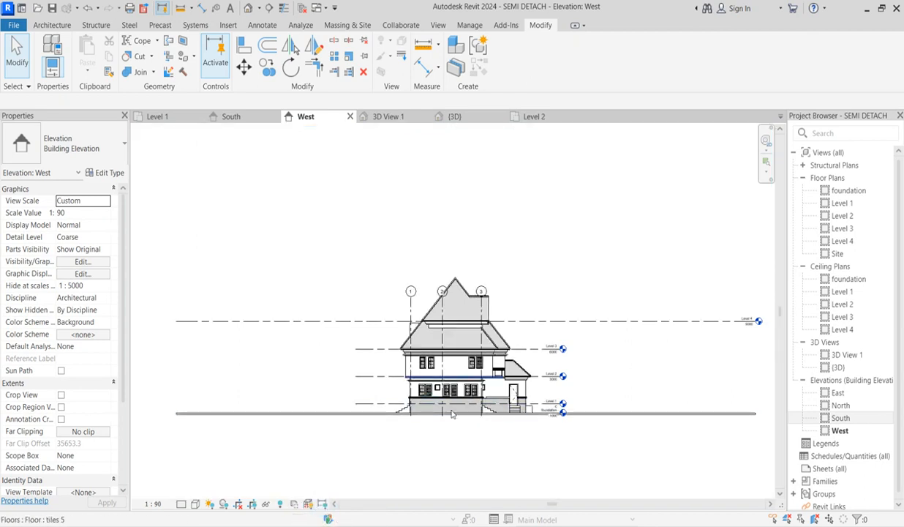
{"action": "left_click", "coordinate": [252, 504]}
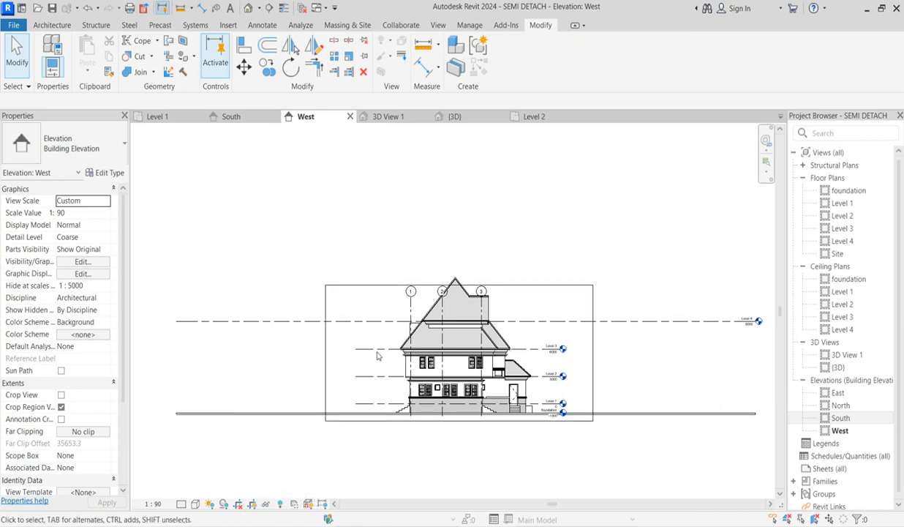
{"action": "left_click", "coordinate": [326, 344]}
{"action": "left_click_drag", "start_coordinate": [383, 357], "coordinate": [380, 355]}
{"action": "left_click", "coordinate": [593, 352]}
{"action": "left_click", "coordinate": [552, 356]}
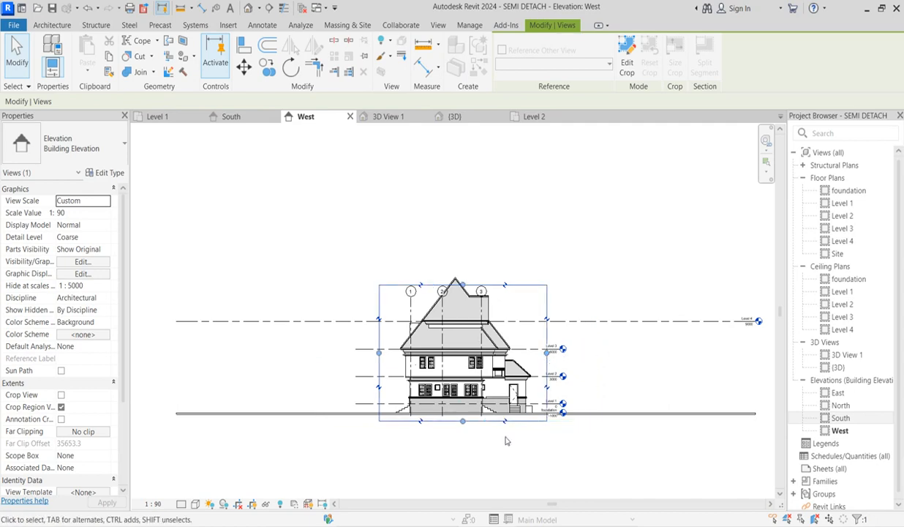
- Raise the crop region's bottom edge to the ground line and its top edge well above the roof peak
{"action": "scroll", "coordinate": [468, 422], "scroll_direction": "up", "scroll_amount": 5}
{"action": "left_click", "coordinate": [444, 418]}
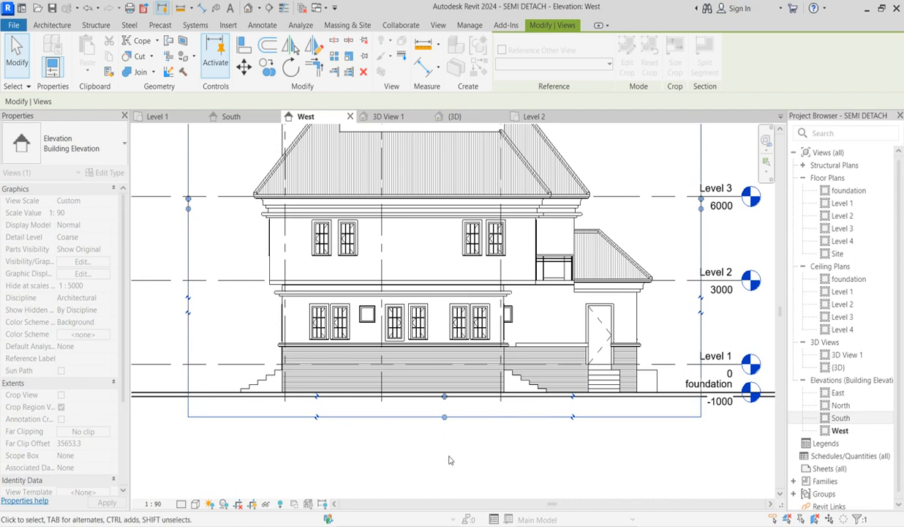
{"action": "scroll", "coordinate": [450, 457], "scroll_direction": "down", "scroll_amount": 3}
{"action": "left_click", "coordinate": [447, 188]}
{"action": "left_click", "coordinate": [446, 139]}
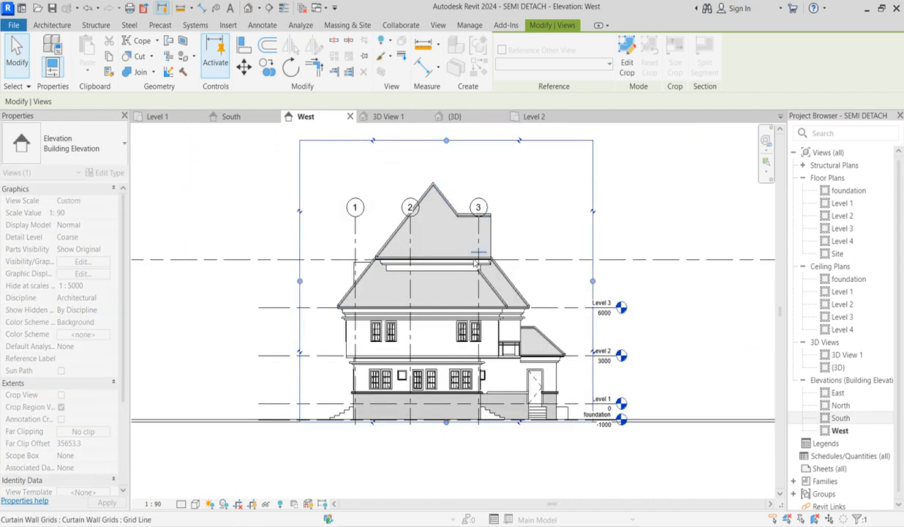
- Extend grids 1, 2 and 3 upward so their bubbles sit above the roof peak
{"action": "left_click", "coordinate": [354, 222]}
{"action": "left_click_drag", "start_coordinate": [355, 222], "coordinate": [355, 173]}
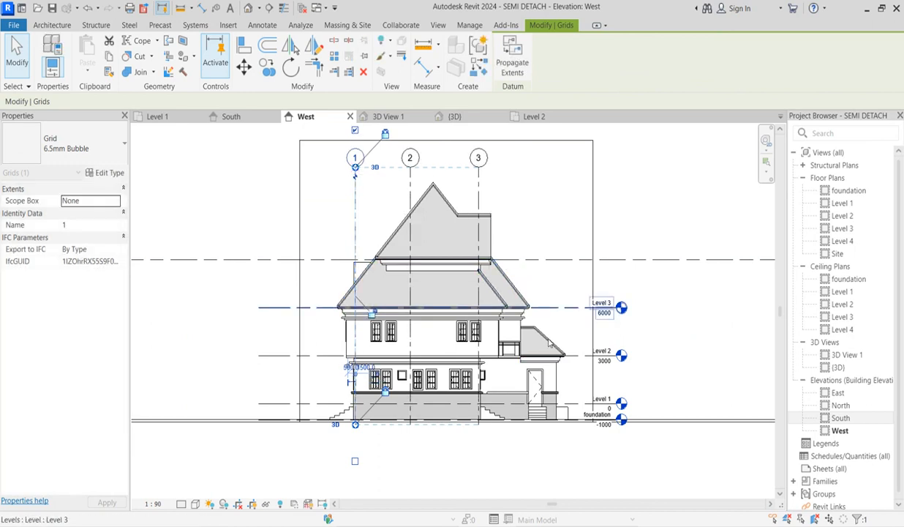
- Shorten the tail ends of Level 4 and the lower level lines to the crop region's edge in the West elevation
{"action": "left_click", "coordinate": [283, 355]}
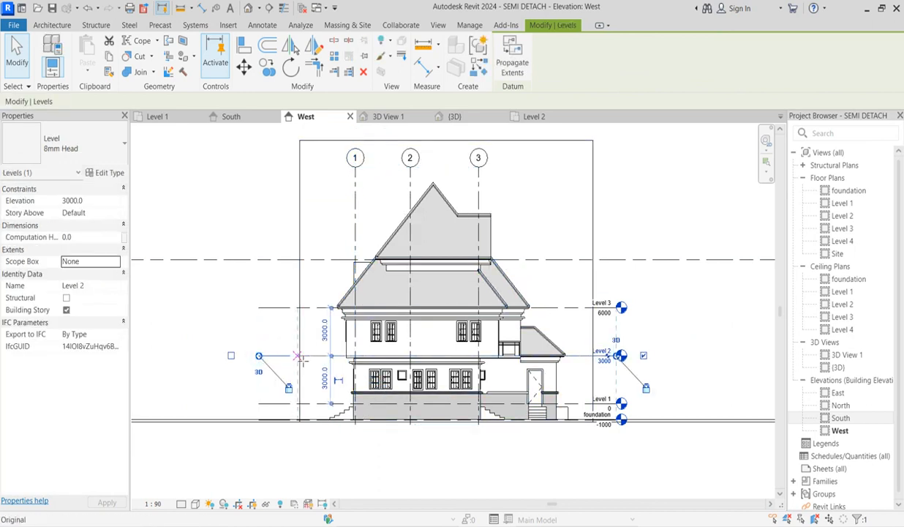
{"action": "left_click_drag", "start_coordinate": [298, 356], "coordinate": [300, 356]}
{"action": "left_click", "coordinate": [270, 260]}
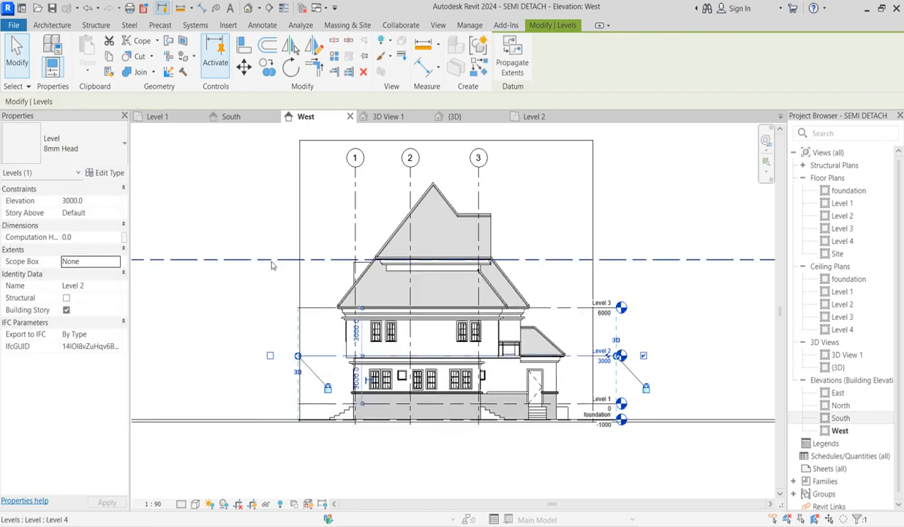
{"action": "scroll", "coordinate": [516, 322], "scroll_direction": "down", "scroll_amount": 2}
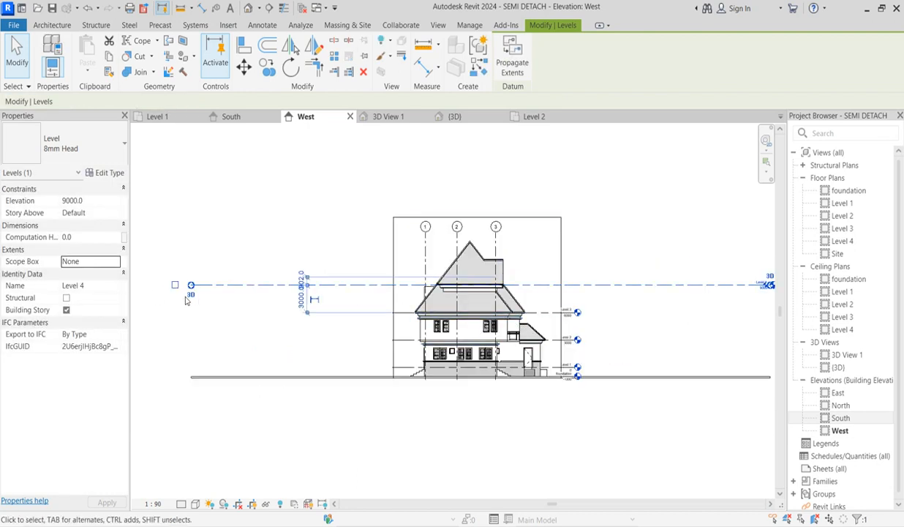
{"action": "mouse_move", "coordinate": [191, 286]}
{"action": "left_mouse_down"}
{"action": "mouse_move", "coordinate": [367, 293]}
{"action": "mouse_move", "coordinate": [392, 285]}
{"action": "left_mouse_up"}
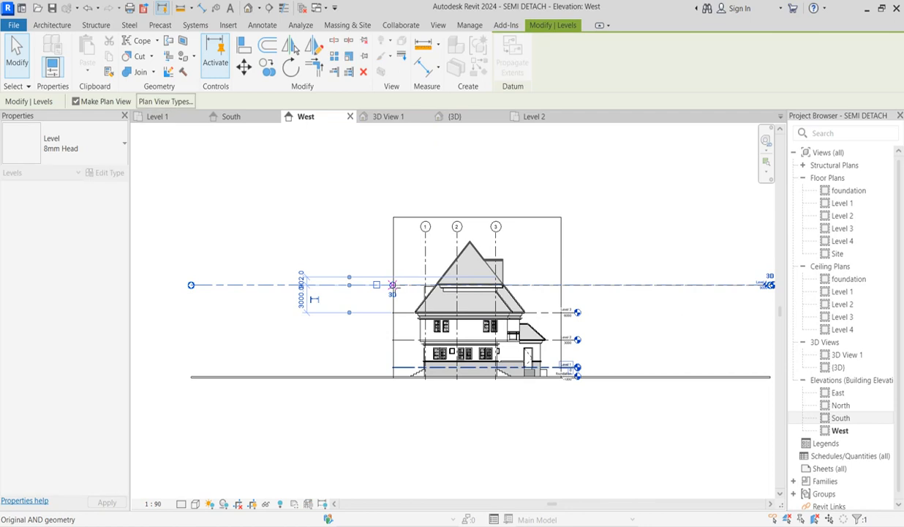
- Pull Level 4's head in toward the house and align it with the heads of the lower levels
{"action": "scroll", "coordinate": [357, 329], "scroll_direction": "down", "scroll_amount": 2}
{"action": "scroll", "coordinate": [665, 296], "scroll_direction": "up", "scroll_amount": 8}
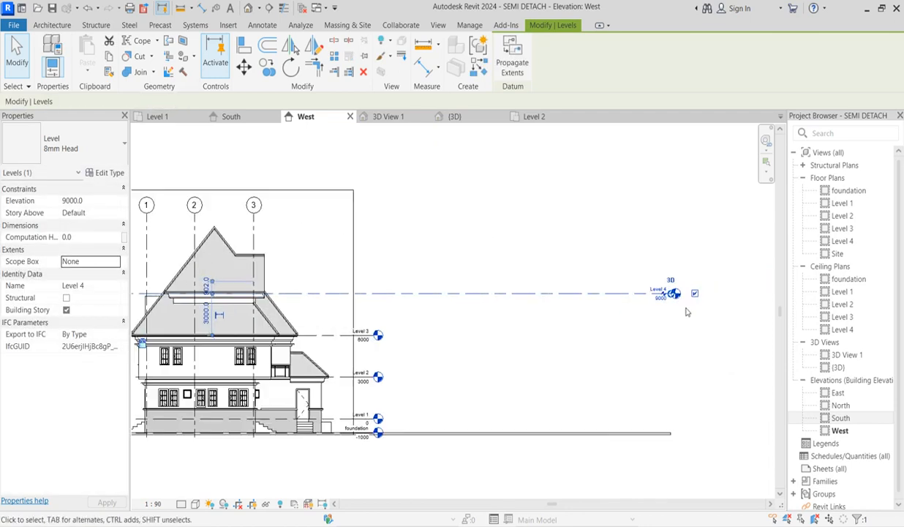
{"action": "left_click_drag", "start_coordinate": [660, 284], "coordinate": [201, 285]}
{"action": "scroll", "coordinate": [734, 328], "scroll_direction": "down", "scroll_amount": 3}
{"action": "scroll", "coordinate": [543, 340], "scroll_direction": "up", "scroll_amount": 2}
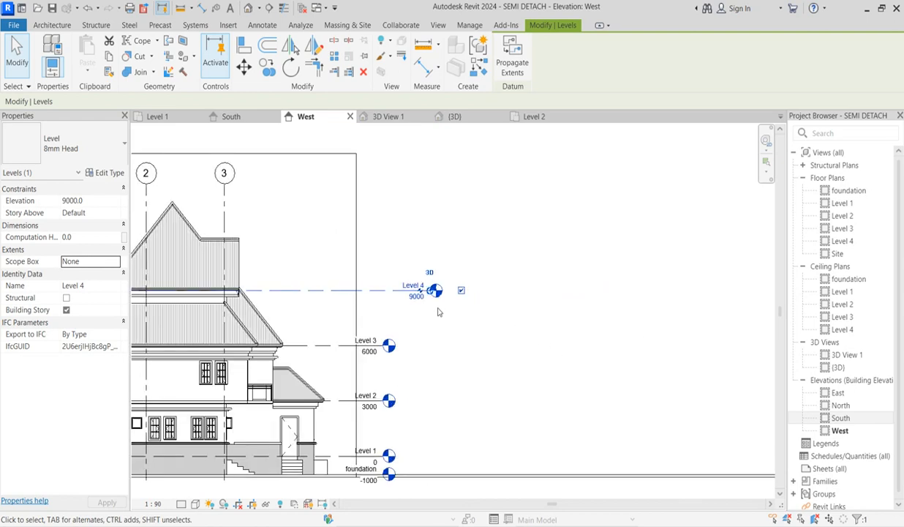
{"action": "left_click_drag", "start_coordinate": [432, 297], "coordinate": [388, 290]}
{"action": "left_click", "coordinate": [579, 302]}
- Turn on view cropping for the West elevation and hide its crop region boundary
{"action": "scroll", "coordinate": [512, 336], "scroll_direction": "down", "scroll_amount": 3}
{"action": "scroll", "coordinate": [441, 392], "scroll_direction": "up", "scroll_amount": 2}
{"action": "scroll", "coordinate": [430, 434], "scroll_direction": "down", "scroll_amount": 3}
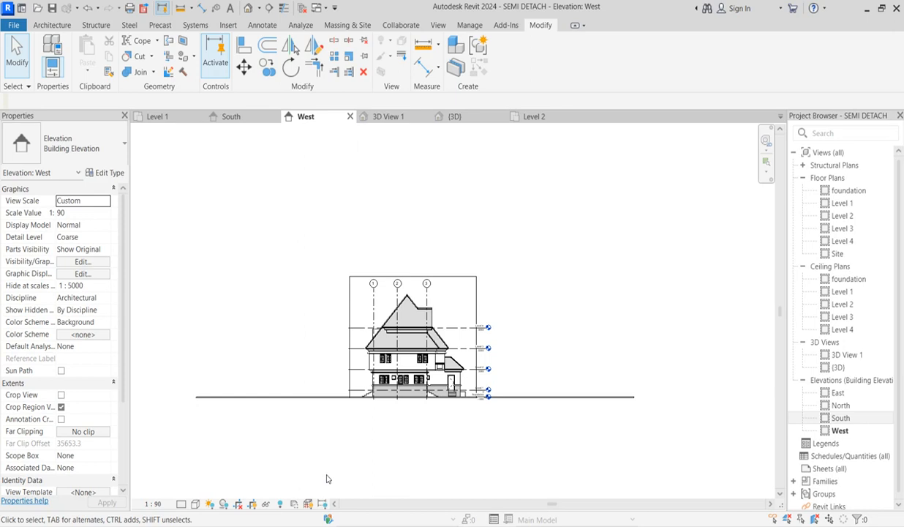
{"action": "left_click", "coordinate": [238, 504]}
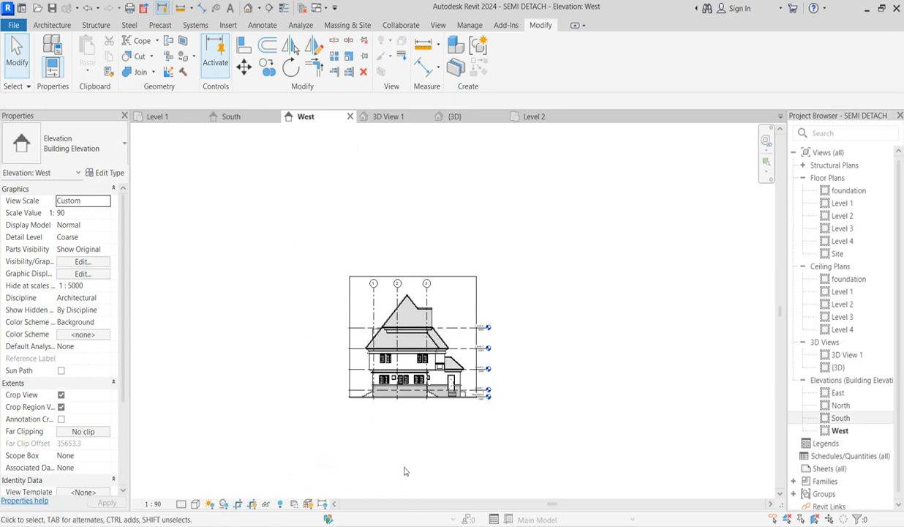
{"action": "left_click", "coordinate": [252, 504]}
{"action": "scroll", "coordinate": [469, 373], "scroll_direction": "up", "scroll_amount": 3}
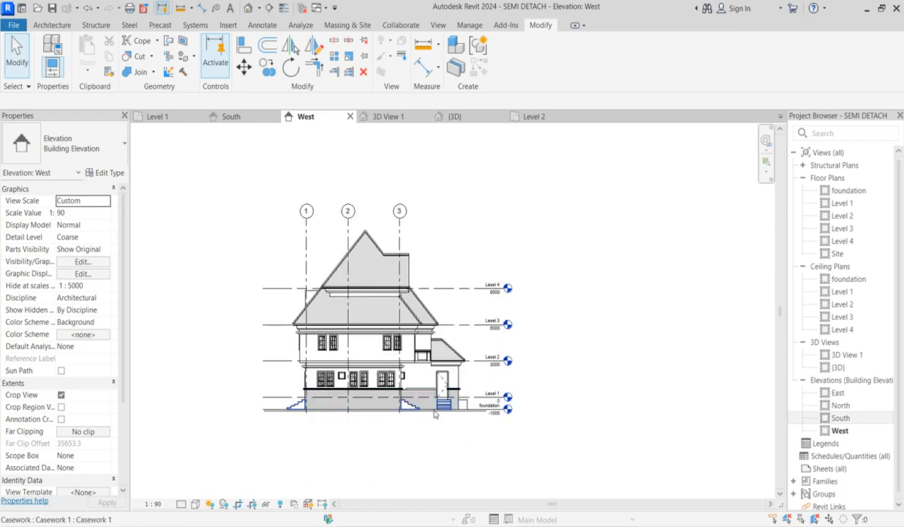
- Open the South elevation and fit the whole house in the view
{"action": "double_click", "coordinate": [841, 417]}
{"action": "scroll", "coordinate": [406, 401], "scroll_direction": "down", "scroll_amount": 1}
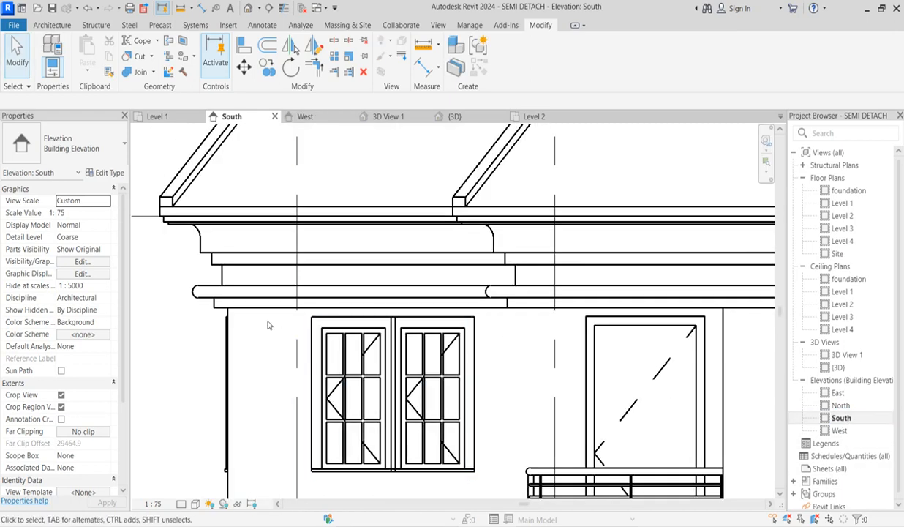
{"action": "right_click", "coordinate": [282, 359]}
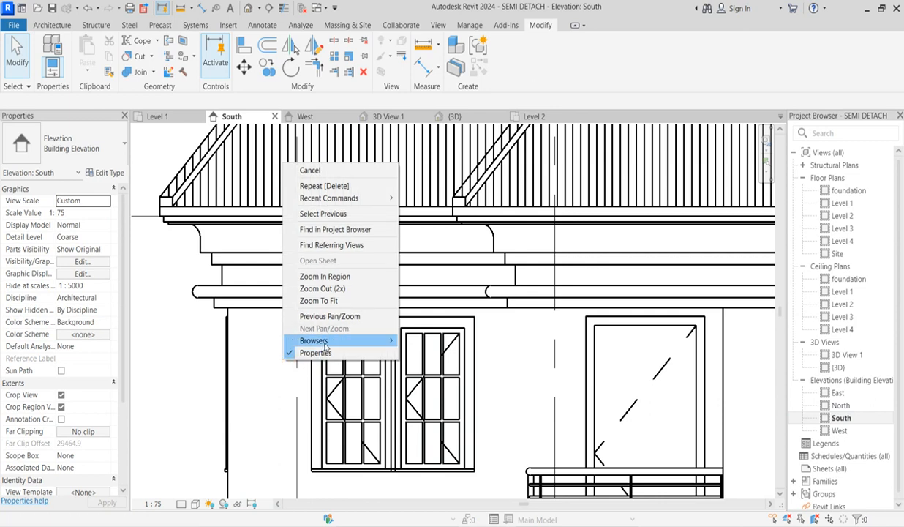
{"action": "left_click", "coordinate": [316, 299]}
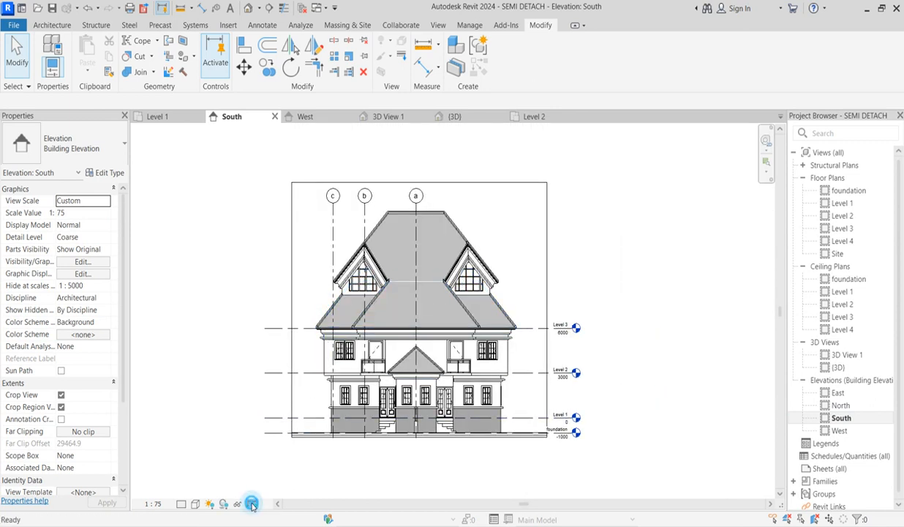
{"action": "left_click", "coordinate": [252, 504]}
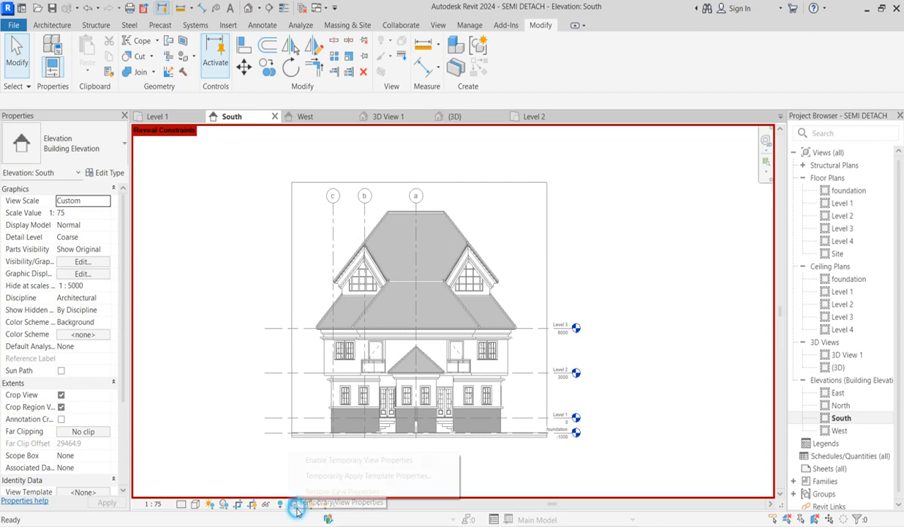
{"action": "left_click", "coordinate": [295, 504]}
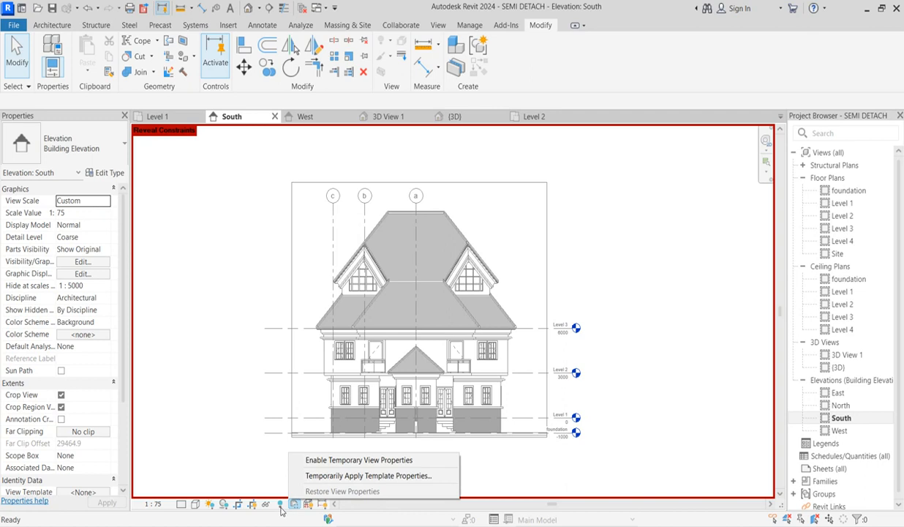
{"action": "left_click", "coordinate": [325, 507]}
{"action": "left_click", "coordinate": [322, 507]}
{"action": "left_click", "coordinate": [322, 506]}
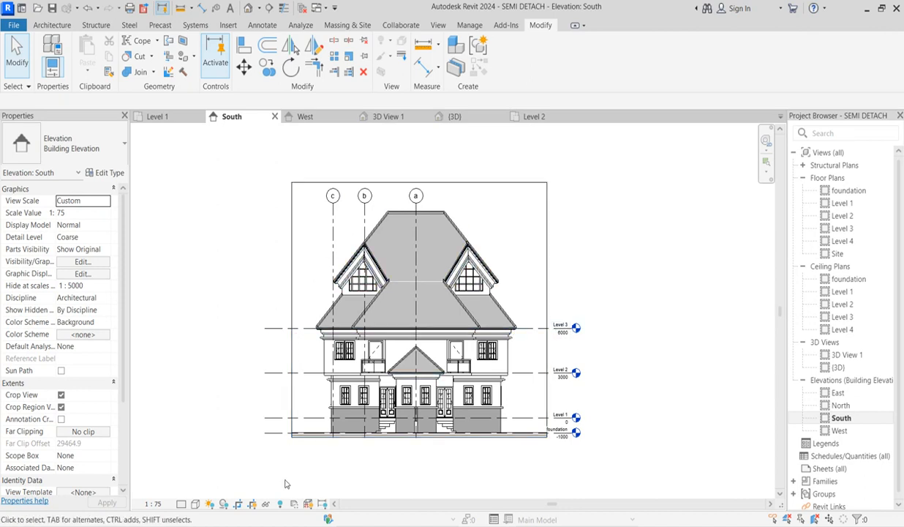
- Hide the crop region boundary in the South elevation and fit the house to the view
{"action": "left_click", "coordinate": [252, 504]}
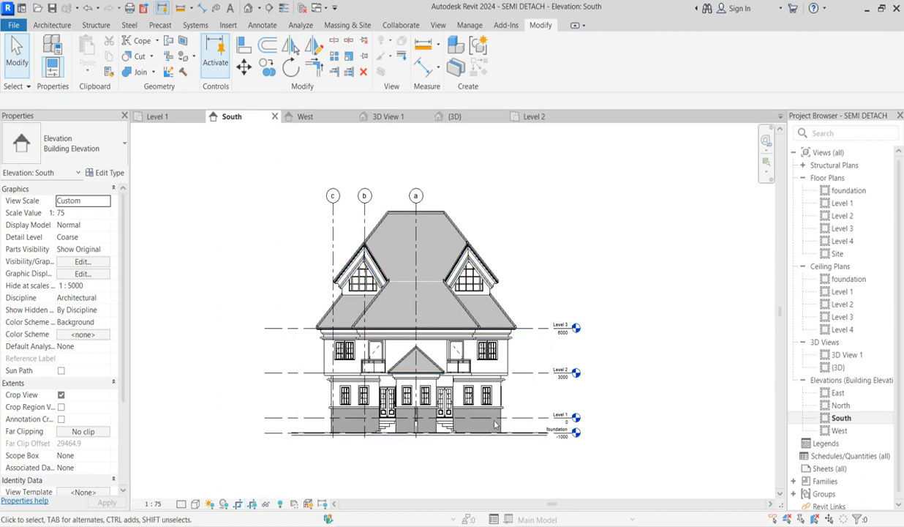
{"action": "right_click", "coordinate": [484, 185]}
{"action": "left_click", "coordinate": [527, 322]}
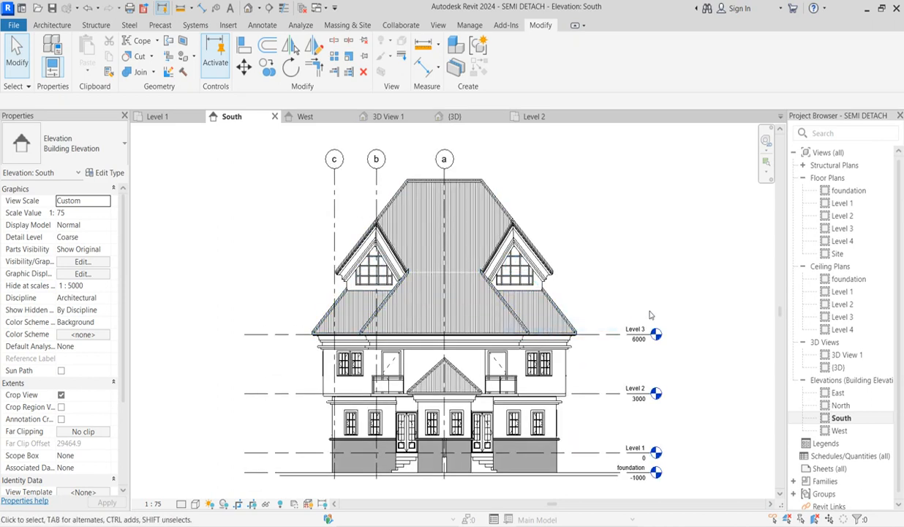
- Show the North elevation's crop region and adjust its side and top edges to enclose the house and grid bubbles
{"action": "double_click", "coordinate": [840, 406]}
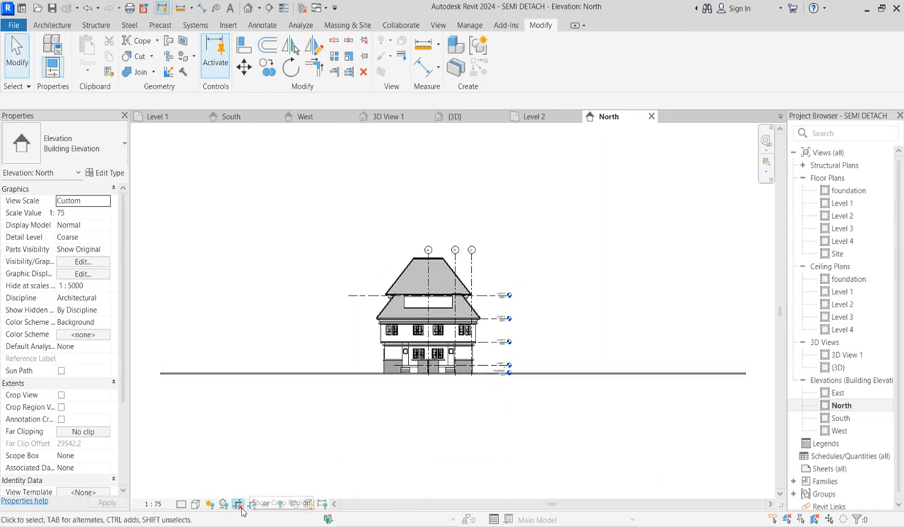
{"action": "left_click", "coordinate": [239, 503]}
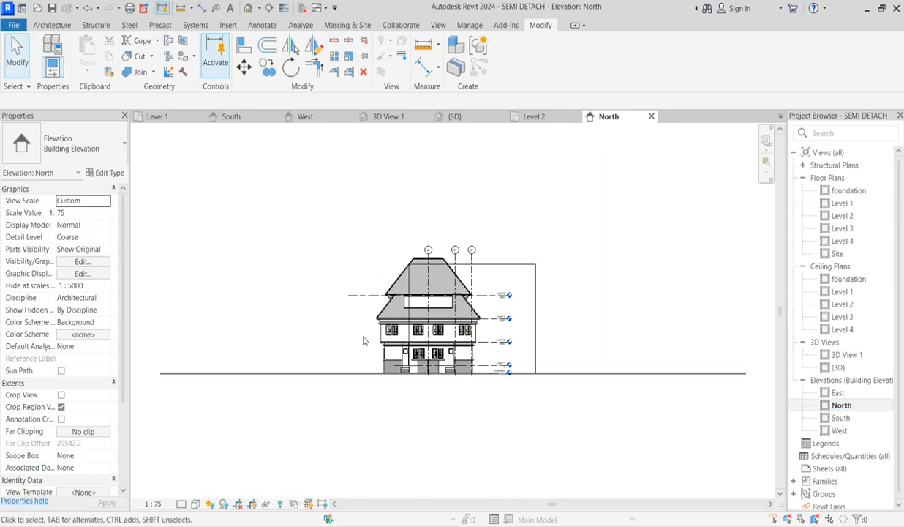
{"action": "left_click", "coordinate": [410, 311]}
{"action": "left_click_drag", "start_coordinate": [355, 327], "coordinate": [349, 327]}
{"action": "left_click_drag", "start_coordinate": [442, 264], "coordinate": [441, 236]}
{"action": "left_click_drag", "start_coordinate": [536, 305], "coordinate": [495, 313]}
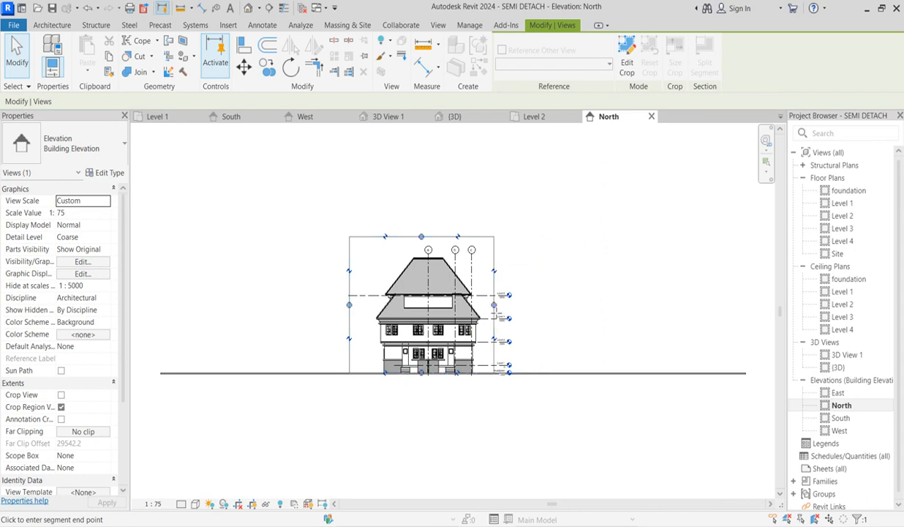
- Adjust the tail ends of the level lines in the North elevation so they line up just inside the crop region
{"action": "scroll", "coordinate": [349, 302], "scroll_direction": "up", "scroll_amount": 2}
{"action": "left_click", "coordinate": [352, 292]}
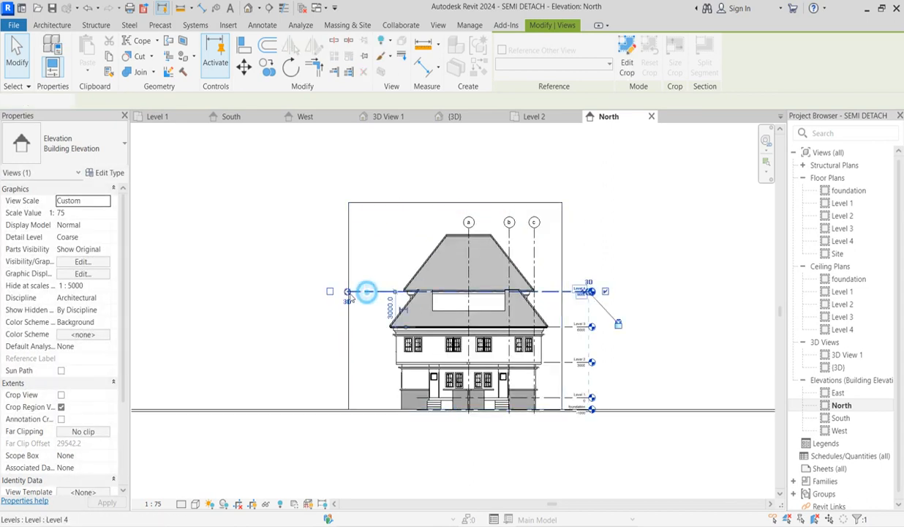
{"action": "left_click", "coordinate": [577, 363]}
{"action": "left_click_drag", "start_coordinate": [401, 362], "coordinate": [354, 363]}
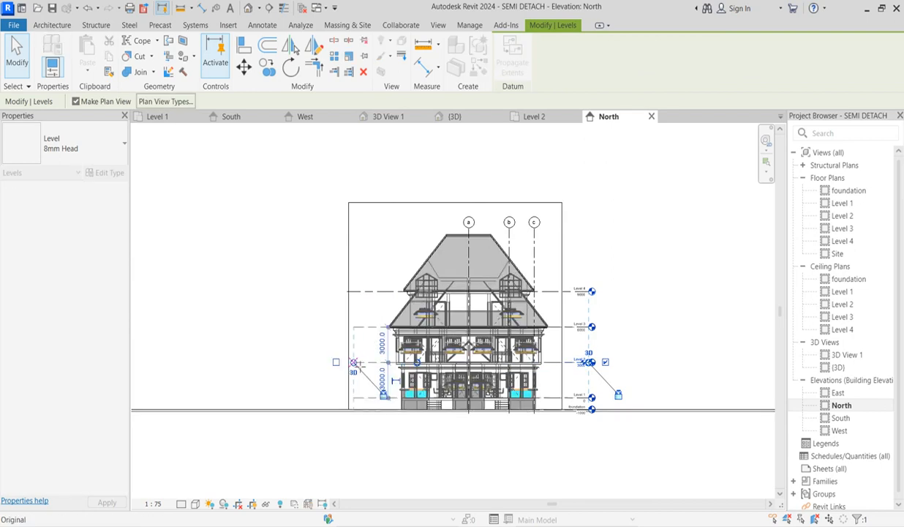
{"action": "left_click", "coordinate": [350, 291]}
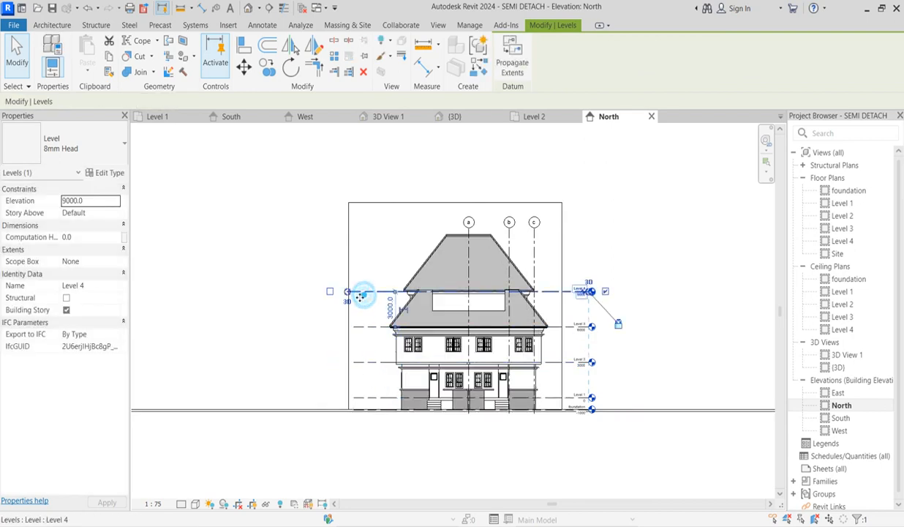
{"action": "left_click_drag", "start_coordinate": [348, 292], "coordinate": [364, 300]}
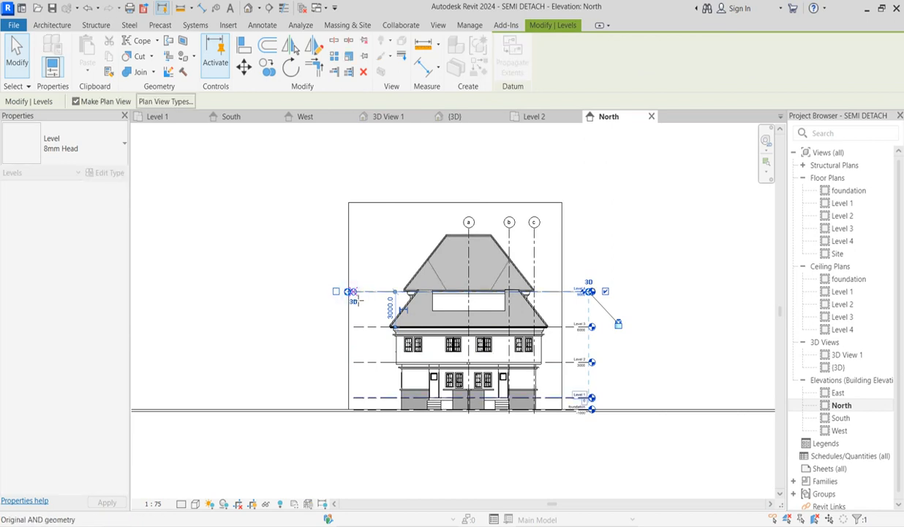
{"action": "left_click_drag", "start_coordinate": [350, 351], "coordinate": [351, 350]}
{"action": "left_click", "coordinate": [284, 341]}
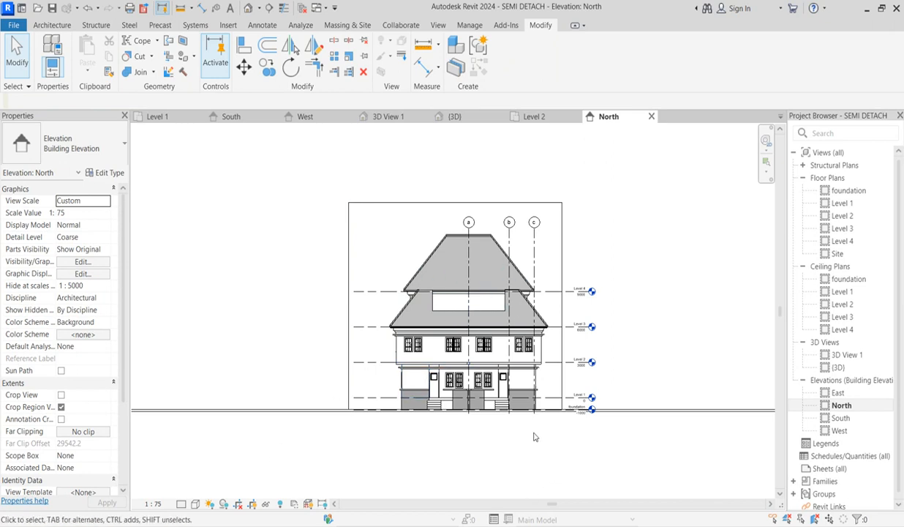
- Edit the in-place wall's central base sweep beneath the rear windows and open its path sketch in Floor Plan: Level 1
{"action": "scroll", "coordinate": [459, 420], "scroll_direction": "up", "scroll_amount": 2}
{"action": "left_click", "coordinate": [461, 397]}
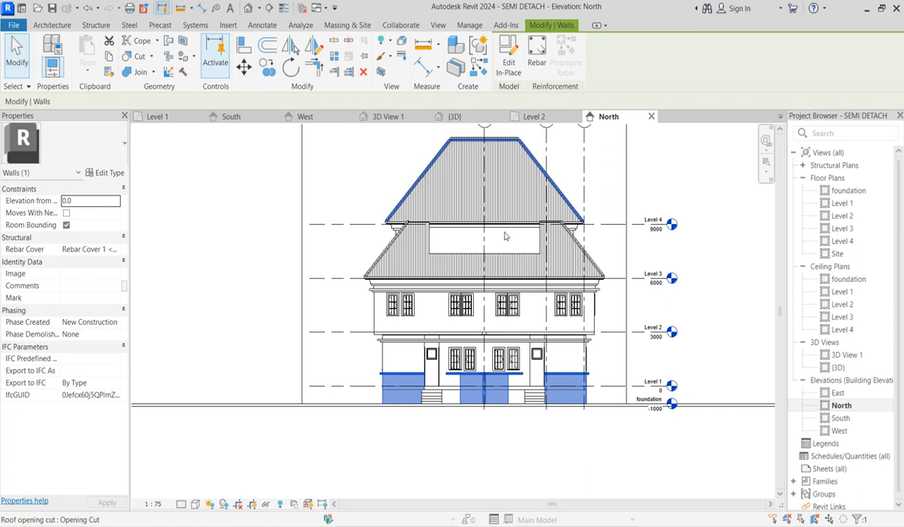
{"action": "double_click", "coordinate": [508, 358]}
{"action": "left_click", "coordinate": [510, 395]}
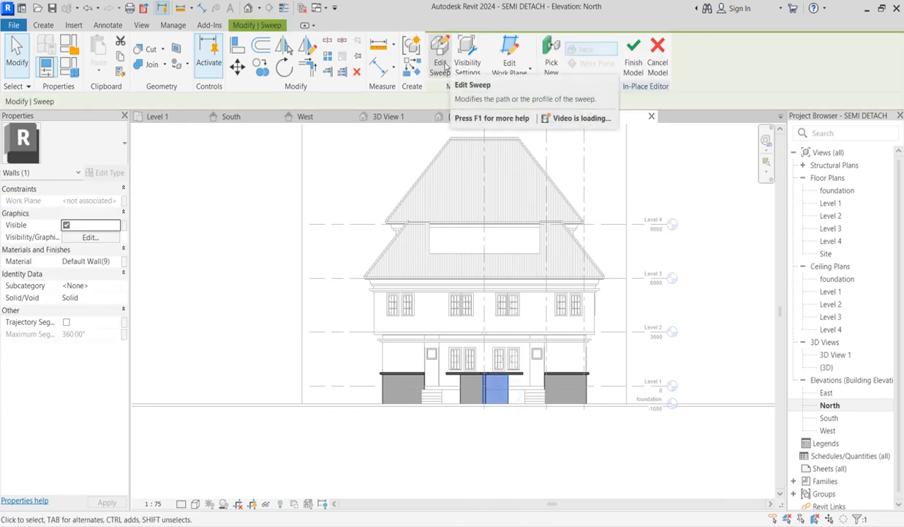
{"action": "left_click", "coordinate": [443, 72]}
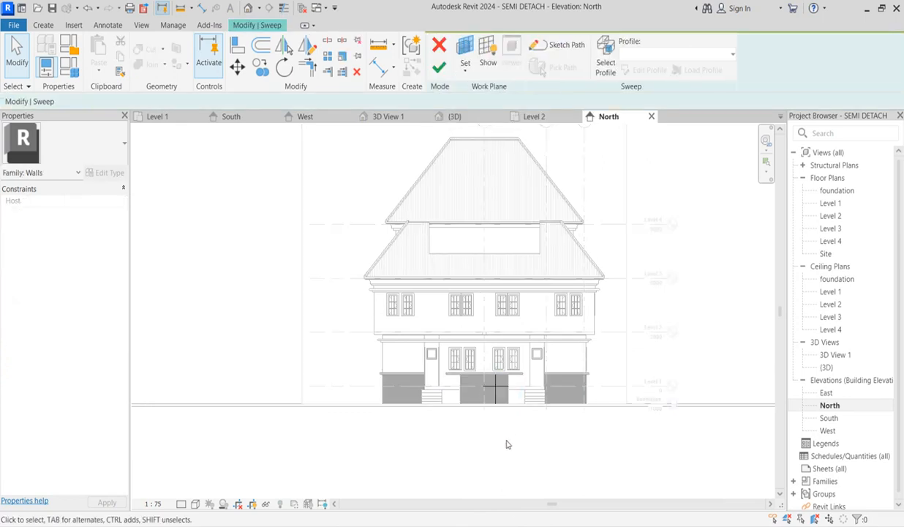
{"action": "left_click", "coordinate": [560, 45]}
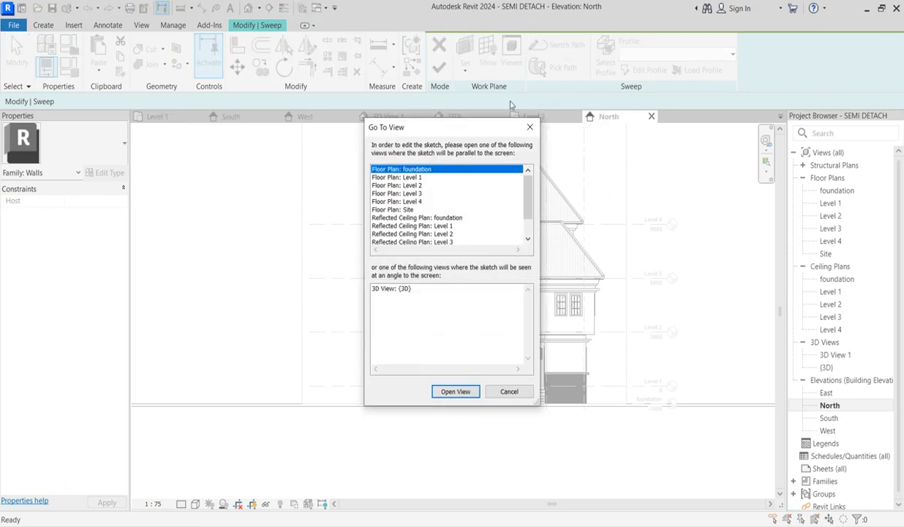
{"action": "left_click", "coordinate": [409, 177]}
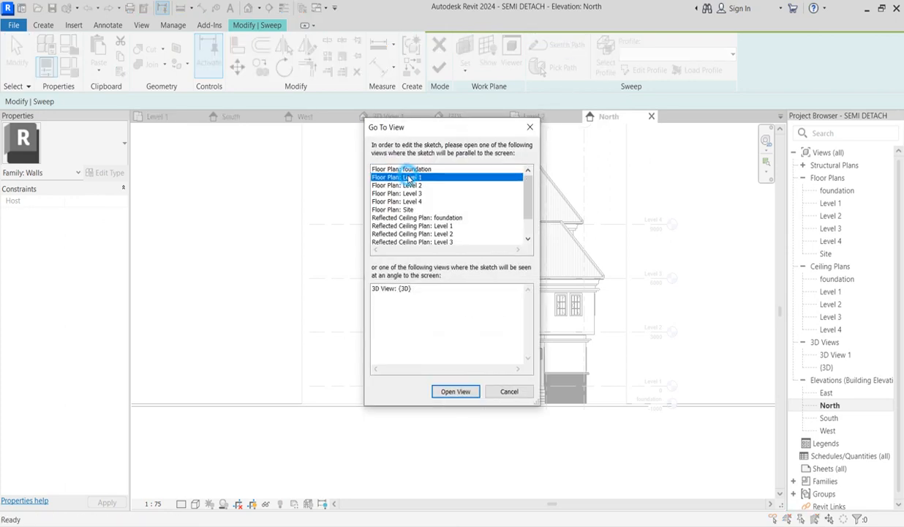
{"action": "left_click", "coordinate": [471, 393]}
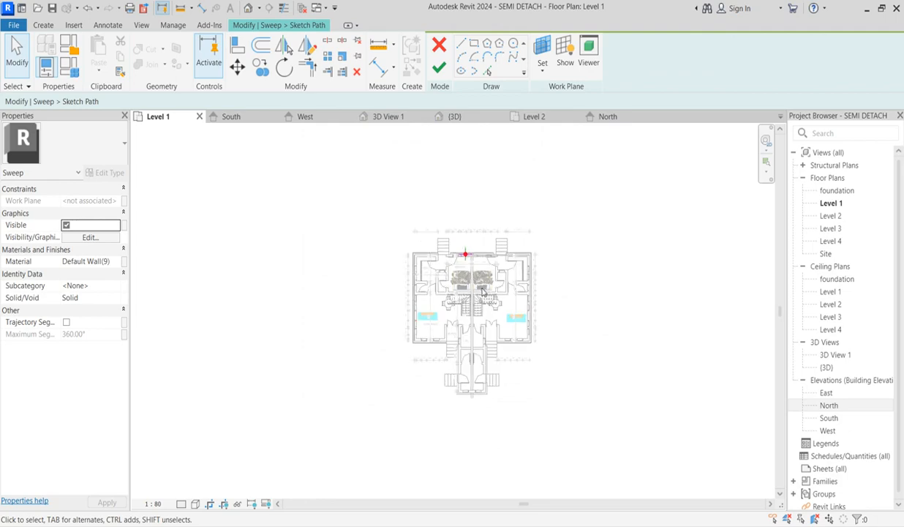
- Stretch both ends of the sweep's path line along the rear bedroom wall to about 5000 mm, and finish the path and sweep
{"action": "scroll", "coordinate": [472, 267], "scroll_direction": "up", "scroll_amount": 6}
{"action": "left_click", "coordinate": [470, 215]}
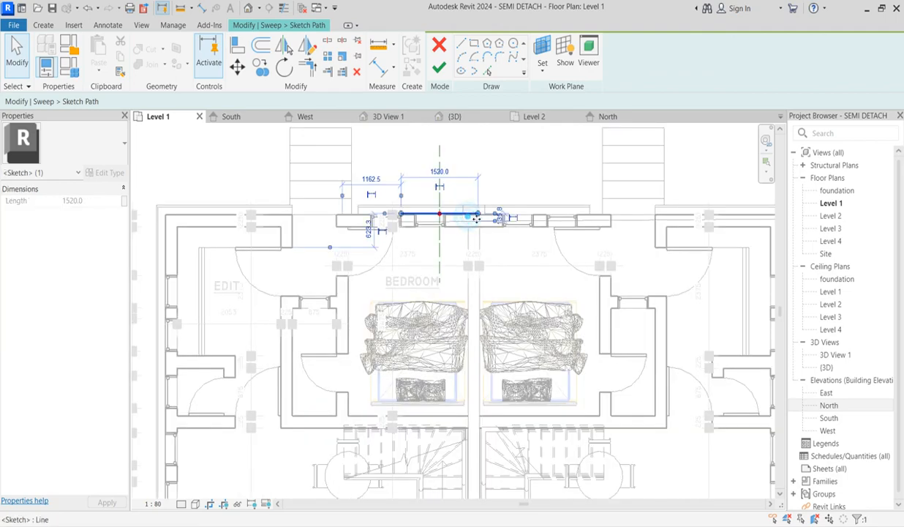
{"action": "left_click_drag", "start_coordinate": [476, 216], "coordinate": [606, 216]}
{"action": "left_click_drag", "start_coordinate": [401, 216], "coordinate": [352, 216]}
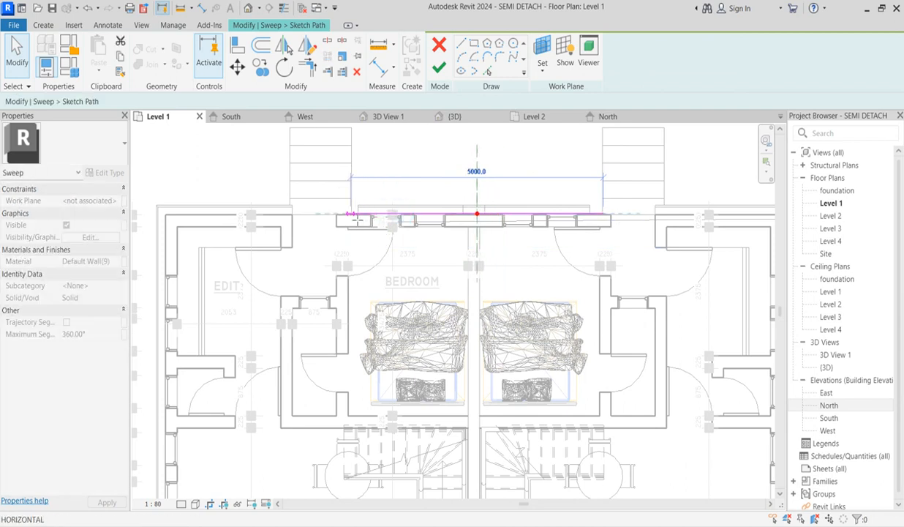
{"action": "left_click", "coordinate": [439, 68]}
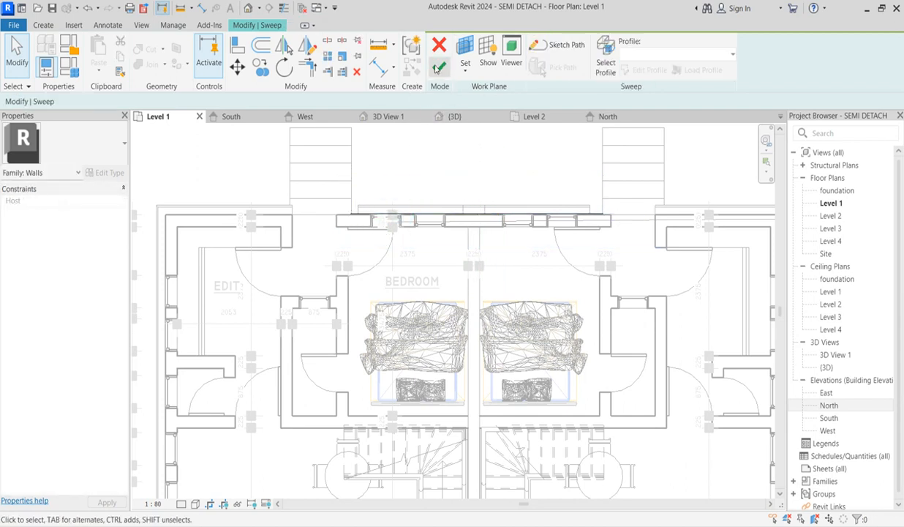
{"action": "left_click", "coordinate": [437, 68]}
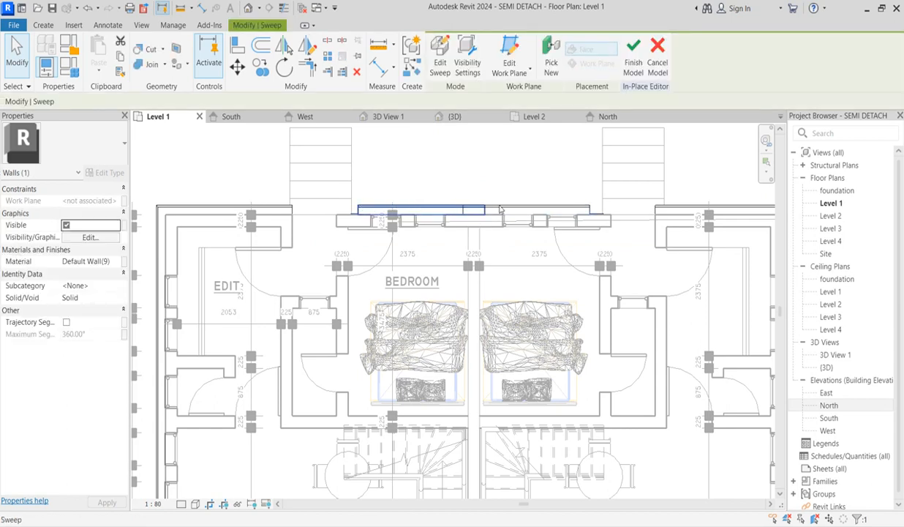
- Stretch both ends of the second base sweep's path outward along the rear bedroom wall, and finish the path and sweep
{"action": "left_click", "coordinate": [501, 209]}
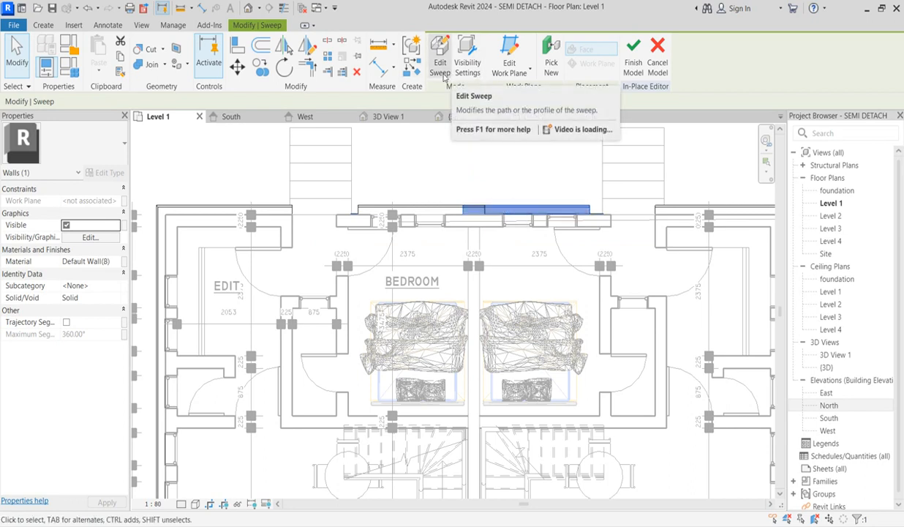
{"action": "left_click", "coordinate": [440, 68]}
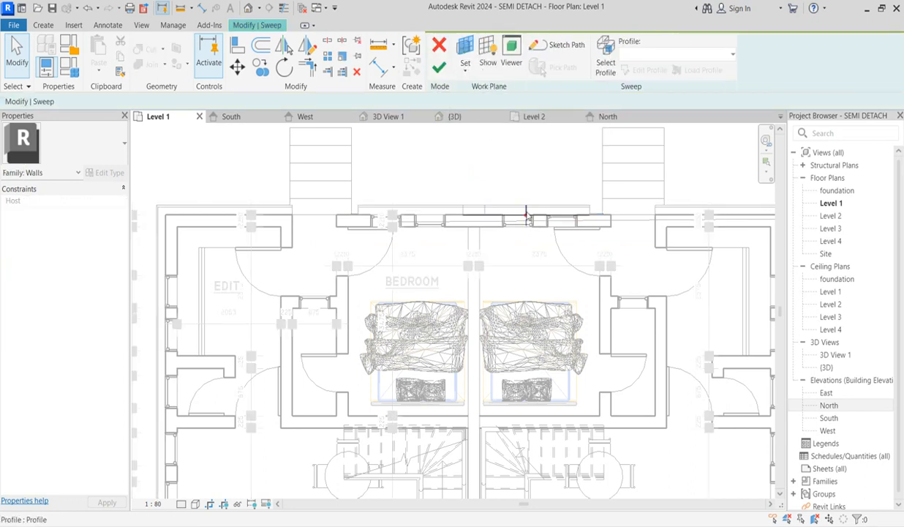
{"action": "left_click", "coordinate": [479, 219]}
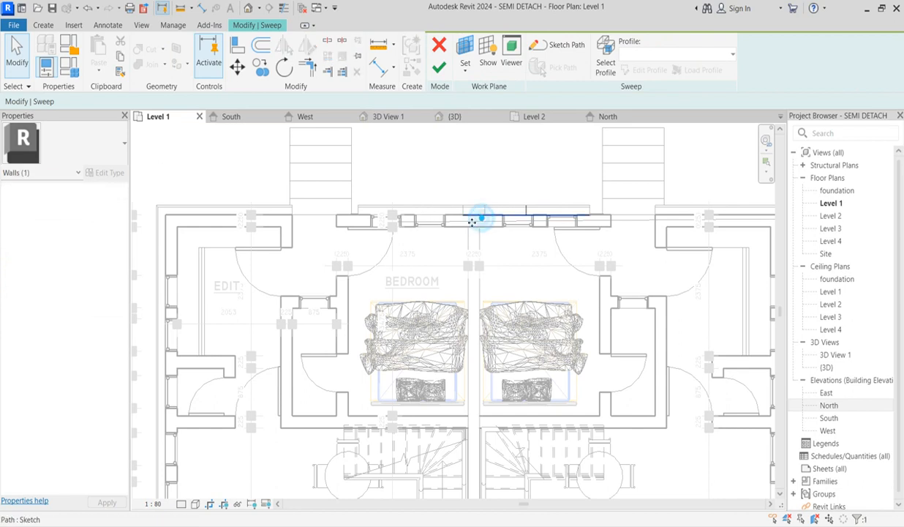
{"action": "left_click", "coordinate": [574, 44]}
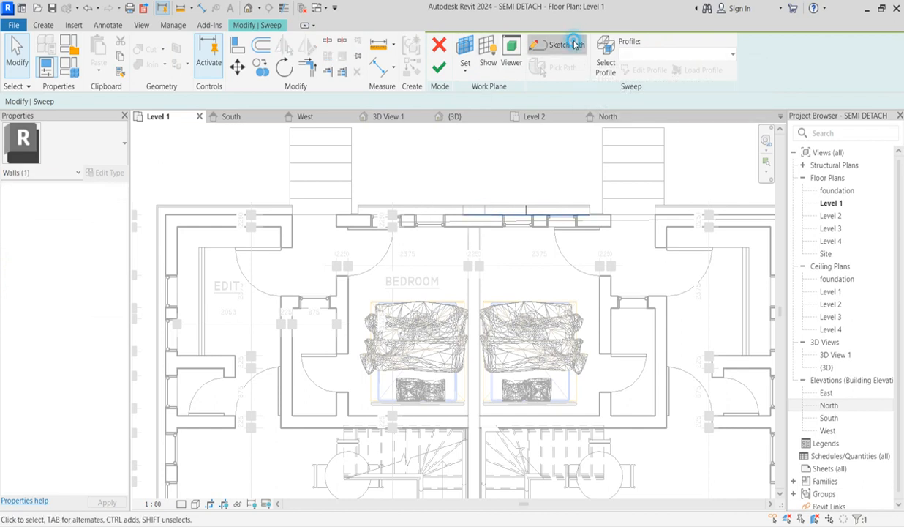
{"action": "left_click", "coordinate": [467, 213]}
{"action": "left_click_drag", "start_coordinate": [463, 214], "coordinate": [352, 216]}
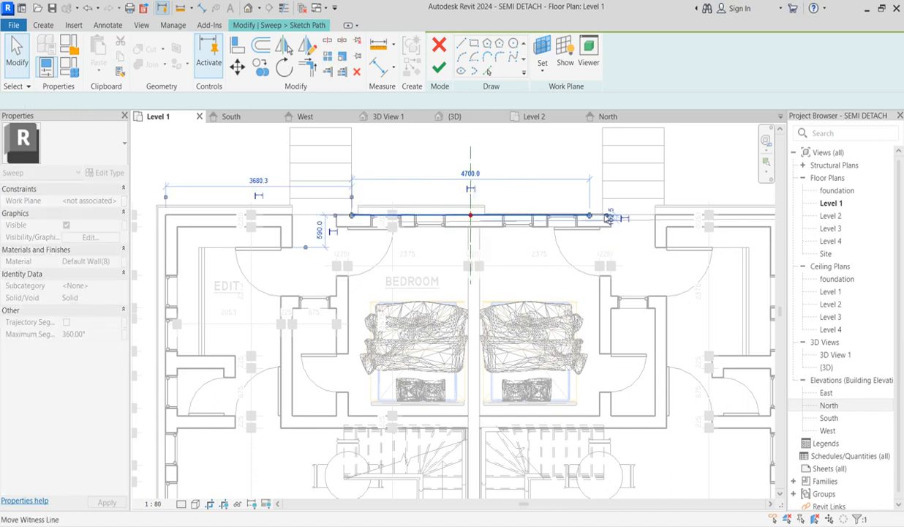
{"action": "left_click_drag", "start_coordinate": [591, 217], "coordinate": [604, 216]}
{"action": "left_click", "coordinate": [439, 67]}
{"action": "left_click", "coordinate": [439, 67]}
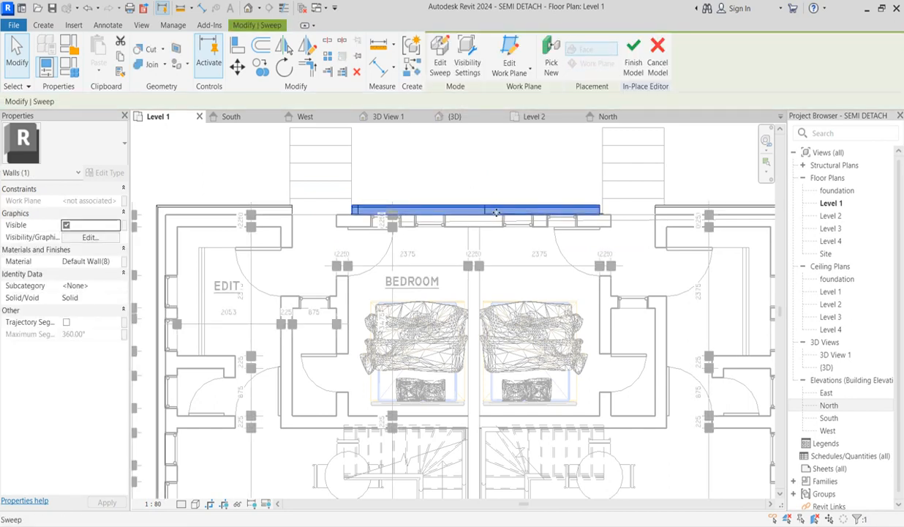
- Delete the shorter overlapping base sweep along the rear bedroom wall
{"action": "left_click", "coordinate": [490, 168]}
{"action": "left_click_drag", "start_coordinate": [443, 159], "coordinate": [614, 286]}
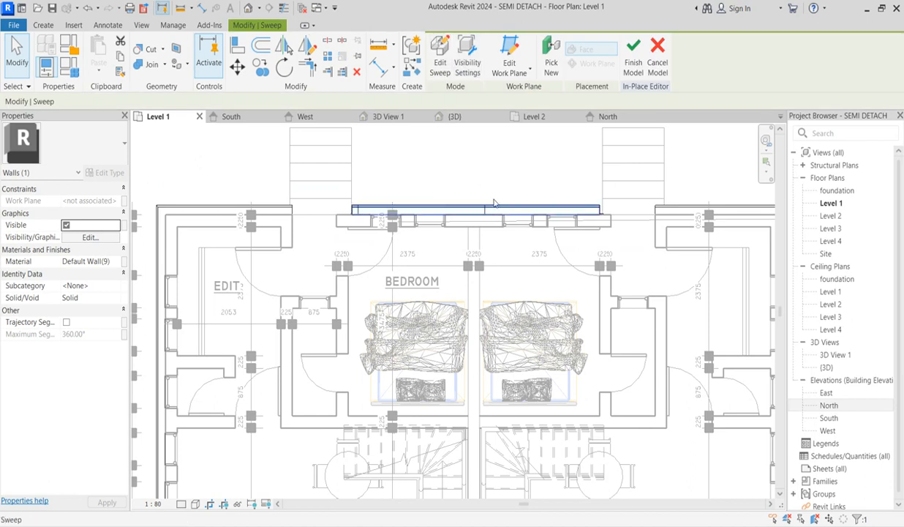
{"action": "left_click", "coordinate": [484, 165]}
{"action": "left_click", "coordinate": [474, 209]}
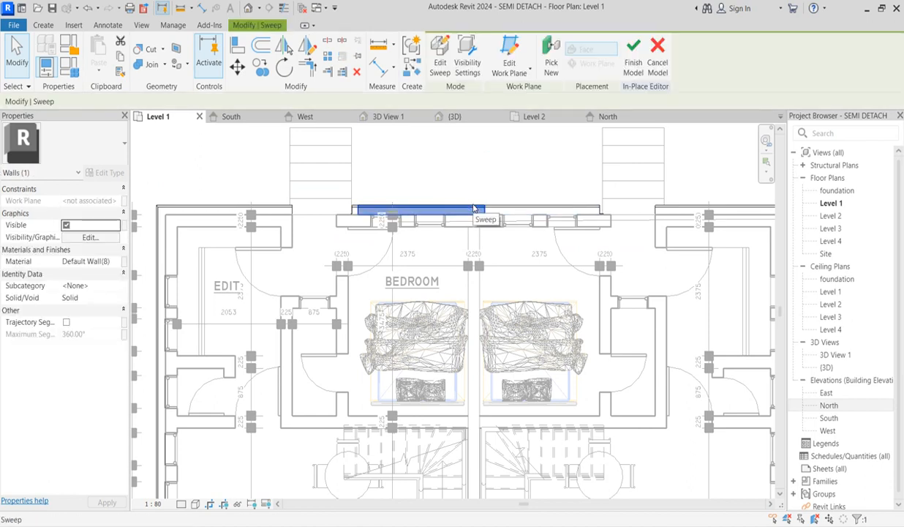
{"action": "key", "text": "Escape"}
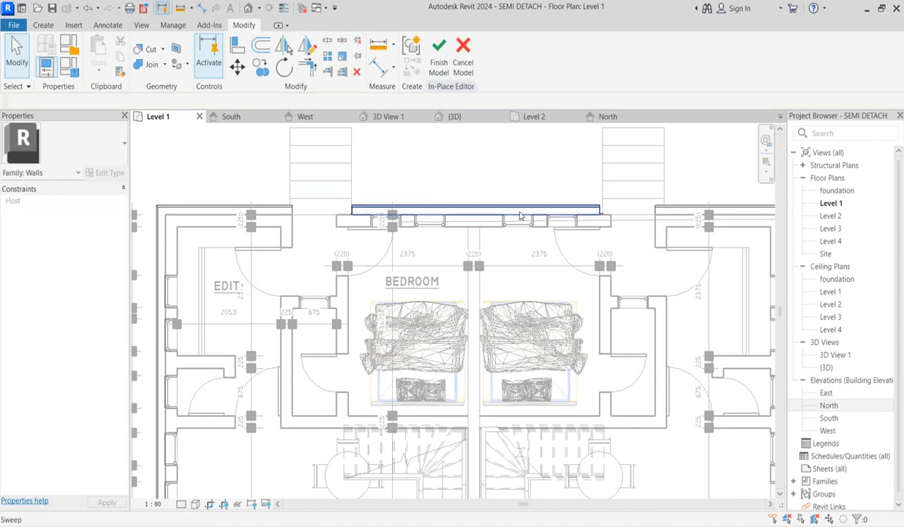
- Extend the remaining base sweep's path at its right end to about 5100 mm total, and finish the path and sweep
{"action": "left_click", "coordinate": [580, 207]}
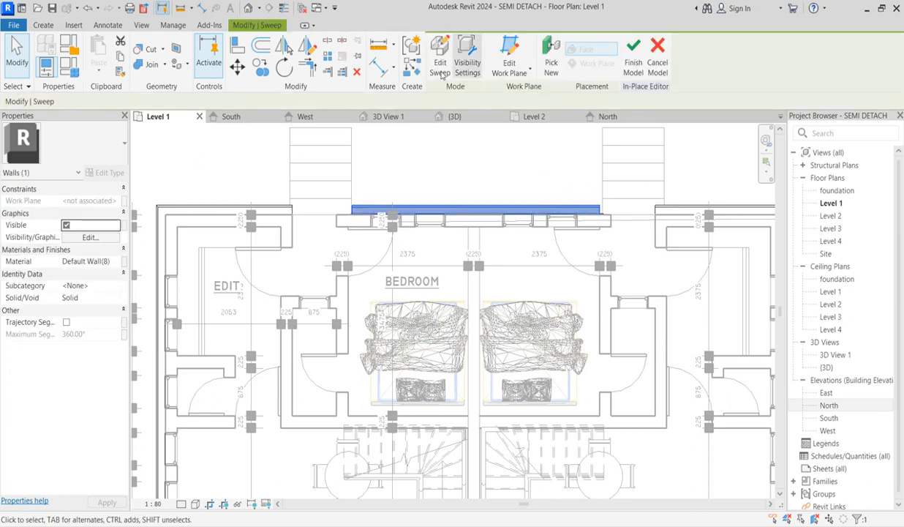
{"action": "left_click", "coordinate": [441, 73]}
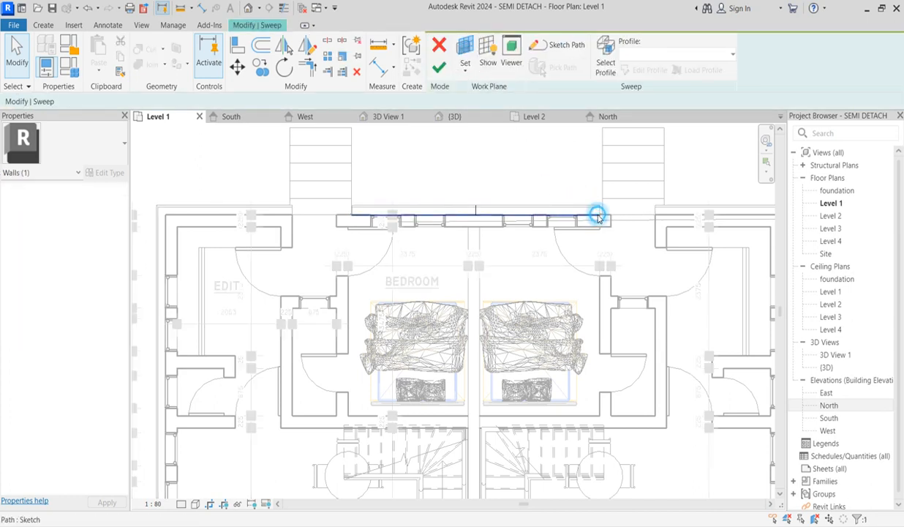
{"action": "left_click", "coordinate": [562, 46]}
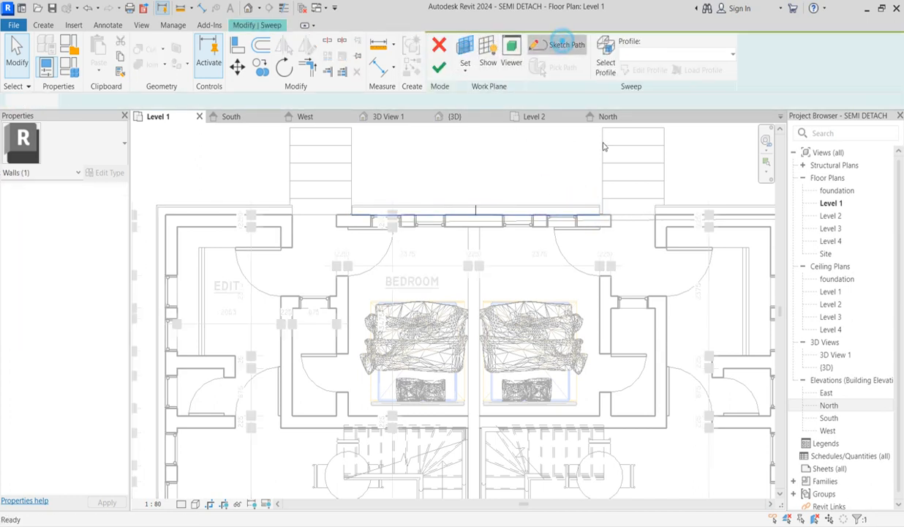
{"action": "left_click", "coordinate": [598, 215]}
{"action": "left_click_drag", "start_coordinate": [598, 215], "coordinate": [609, 216]}
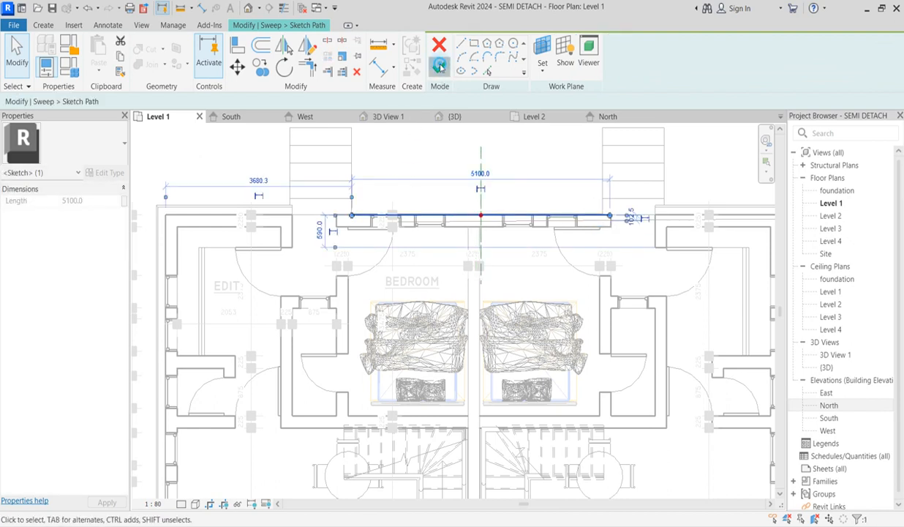
{"action": "left_click", "coordinate": [439, 67]}
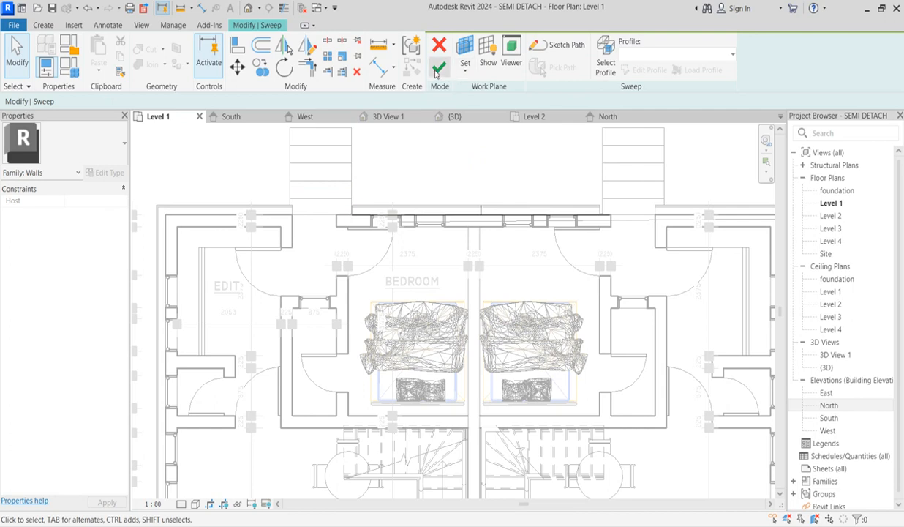
{"action": "left_click", "coordinate": [438, 69]}
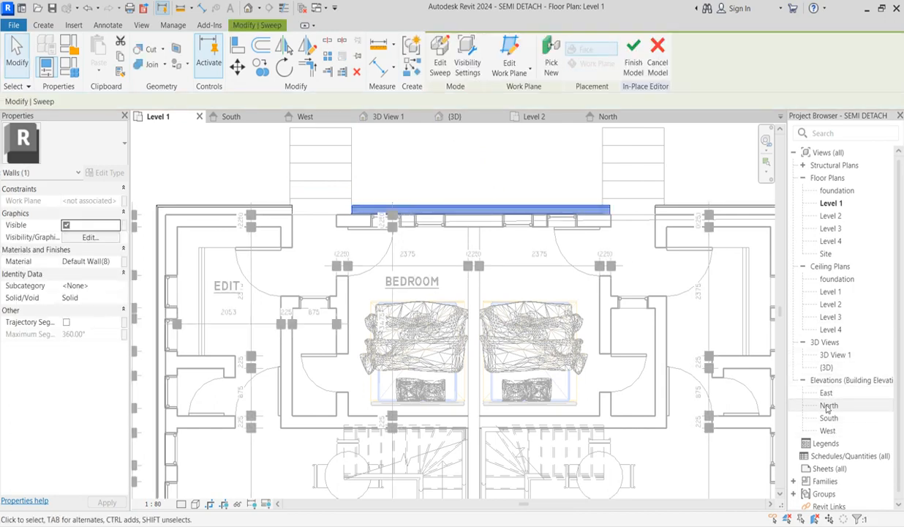
- Open the North elevation, finish the in-place wall model, and inspect the base sweeps beneath the rear windows
{"action": "double_click", "coordinate": [828, 405]}
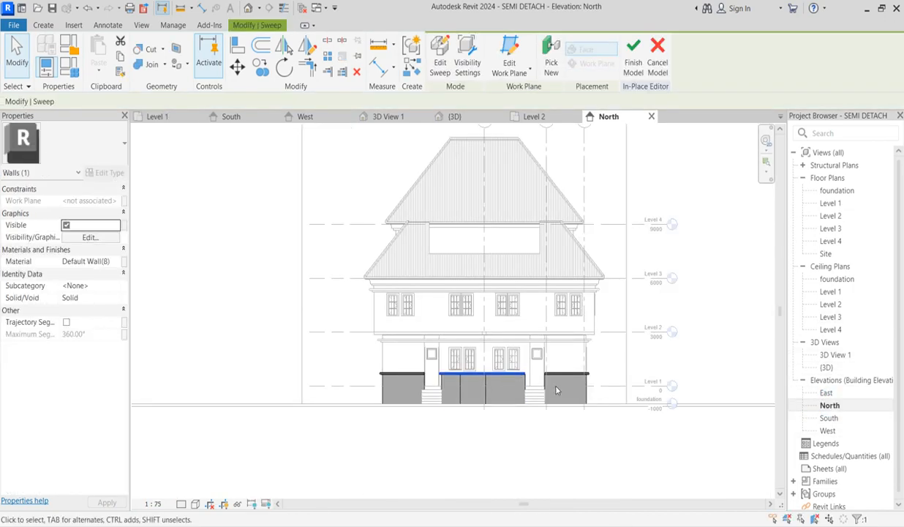
{"action": "left_click", "coordinate": [630, 65]}
{"action": "scroll", "coordinate": [512, 432], "scroll_direction": "up", "scroll_amount": 2}
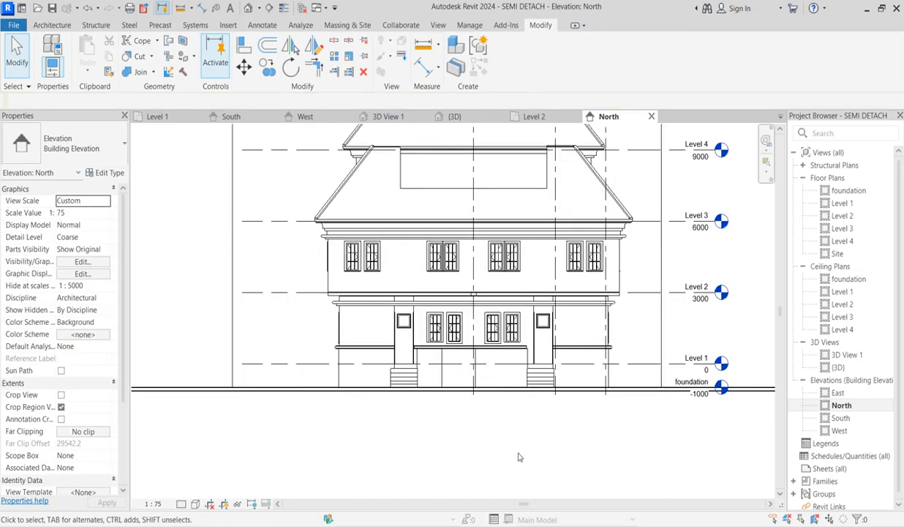
{"action": "scroll", "coordinate": [509, 436], "scroll_direction": "down", "scroll_amount": 1}
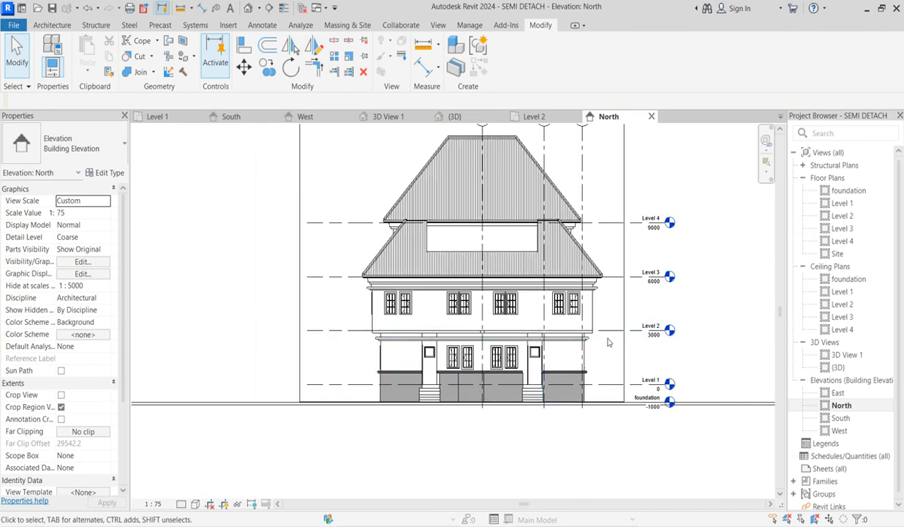
{"action": "scroll", "coordinate": [601, 340], "scroll_direction": "up", "scroll_amount": 2}
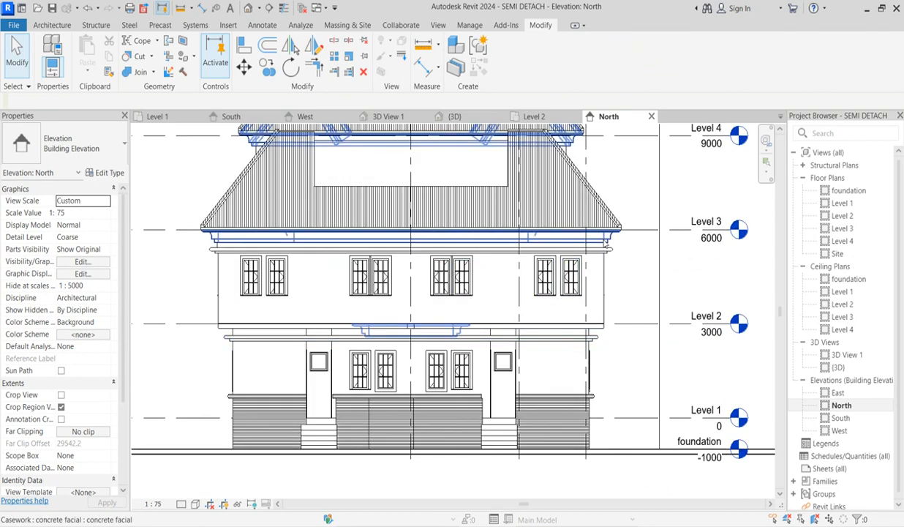
{"action": "scroll", "coordinate": [594, 359], "scroll_direction": "up", "scroll_amount": 1}
{"action": "scroll", "coordinate": [589, 366], "scroll_direction": "down", "scroll_amount": 2}
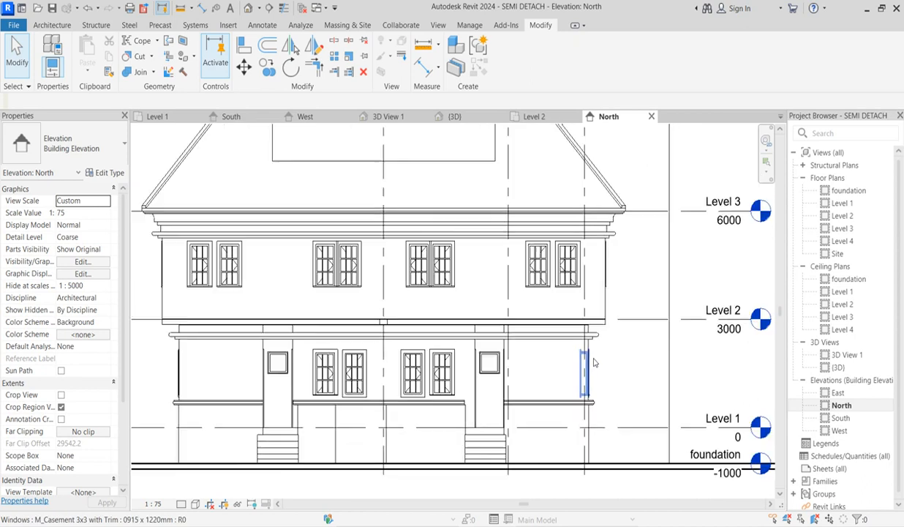
- Show the East elevation's crop region, fit its top and side edges around the house and grid bubbles, and turn on view cropping
{"action": "left_click", "coordinate": [838, 393]}
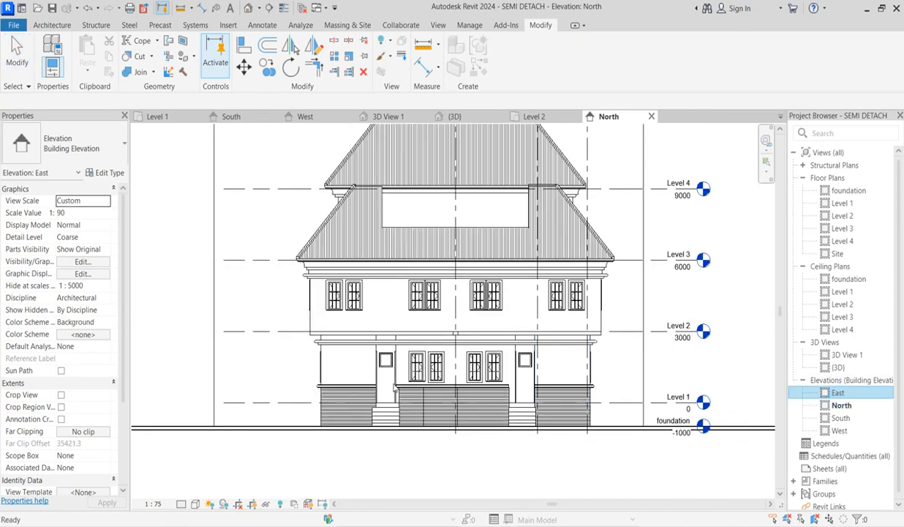
{"action": "double_click", "coordinate": [830, 392]}
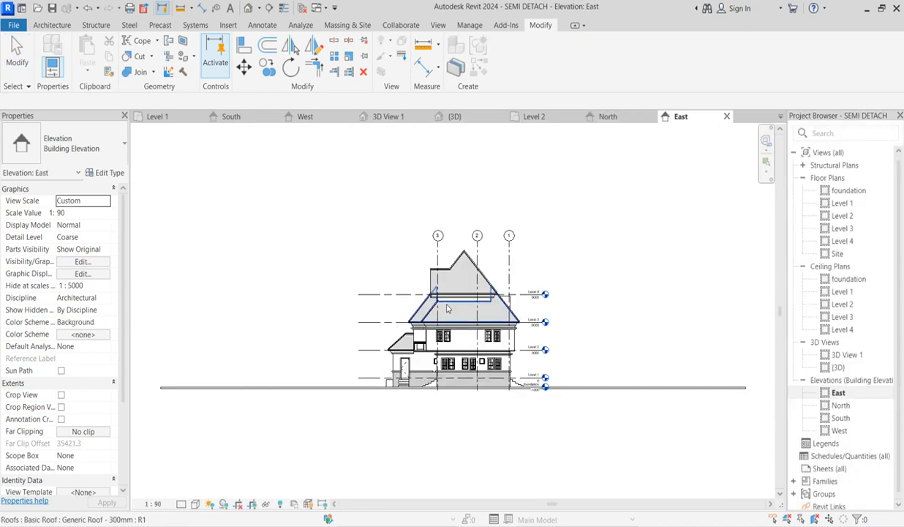
{"action": "left_click", "coordinate": [251, 504]}
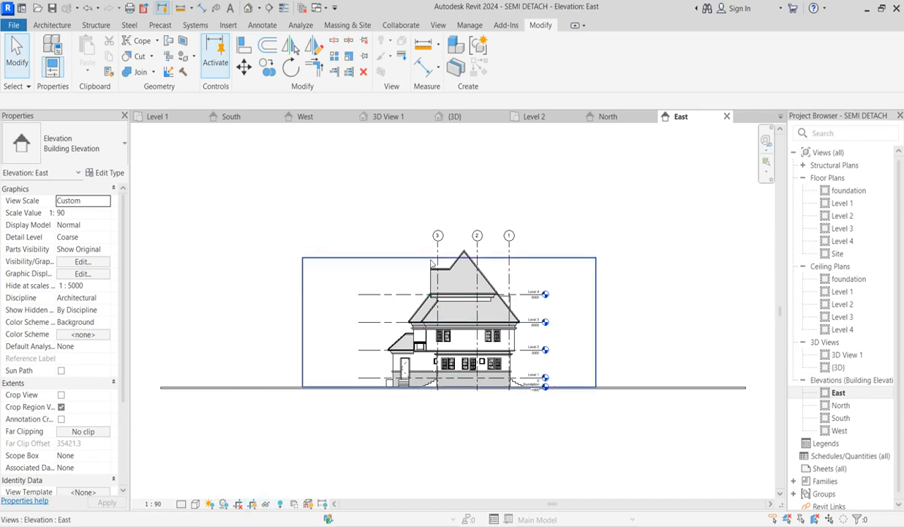
{"action": "left_click", "coordinate": [441, 259]}
{"action": "left_click_drag", "start_coordinate": [449, 258], "coordinate": [449, 223]}
{"action": "left_click_drag", "start_coordinate": [303, 306], "coordinate": [373, 305]}
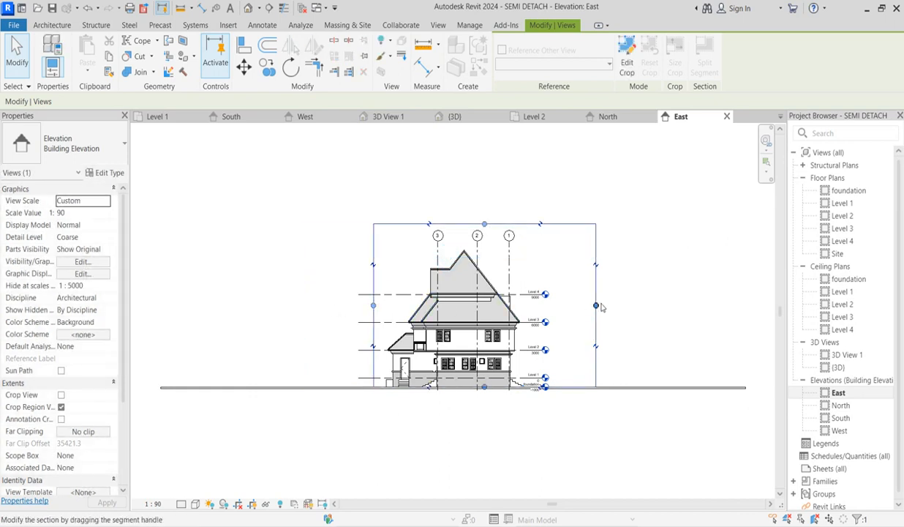
{"action": "left_click_drag", "start_coordinate": [596, 305], "coordinate": [541, 314]}
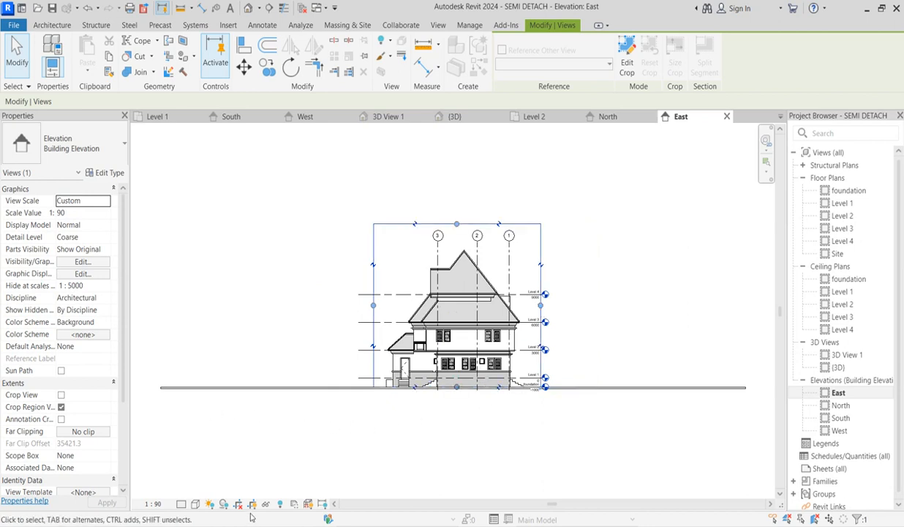
{"action": "left_click", "coordinate": [353, 414]}
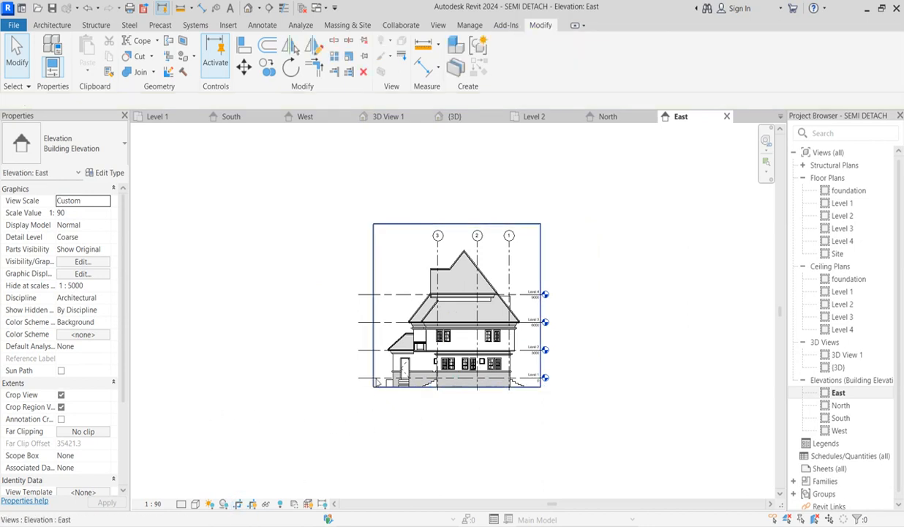
- Move both ends of the level lines in the East elevation inward to line up with the crop region's side edges
{"action": "scroll", "coordinate": [354, 384], "scroll_direction": "up", "scroll_amount": 2}
{"action": "left_click", "coordinate": [354, 379]}
{"action": "scroll", "coordinate": [354, 378], "scroll_direction": "up", "scroll_amount": 2}
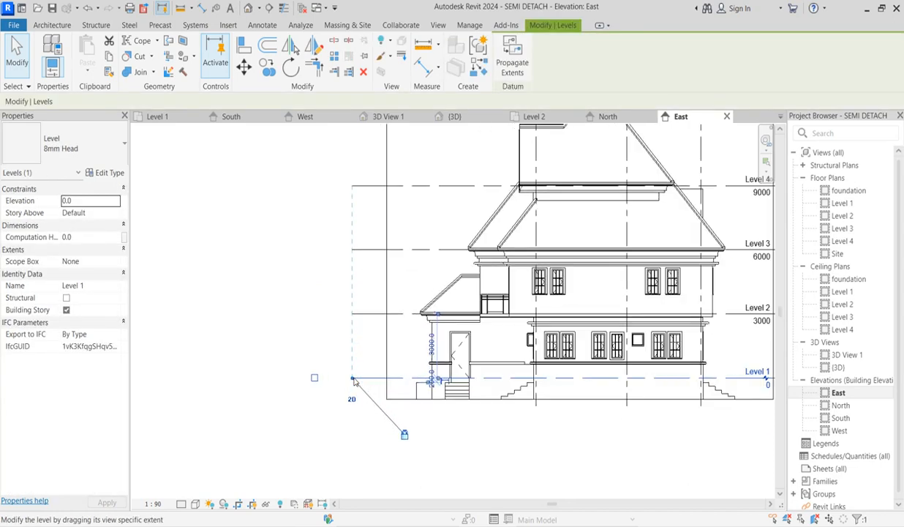
{"action": "left_click_drag", "start_coordinate": [402, 382], "coordinate": [397, 378]}
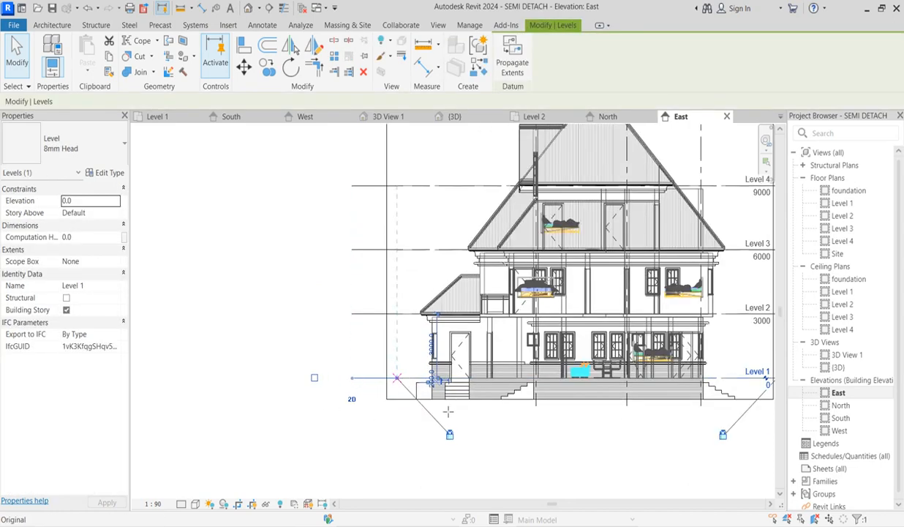
{"action": "scroll", "coordinate": [381, 421], "scroll_direction": "down", "scroll_amount": 3}
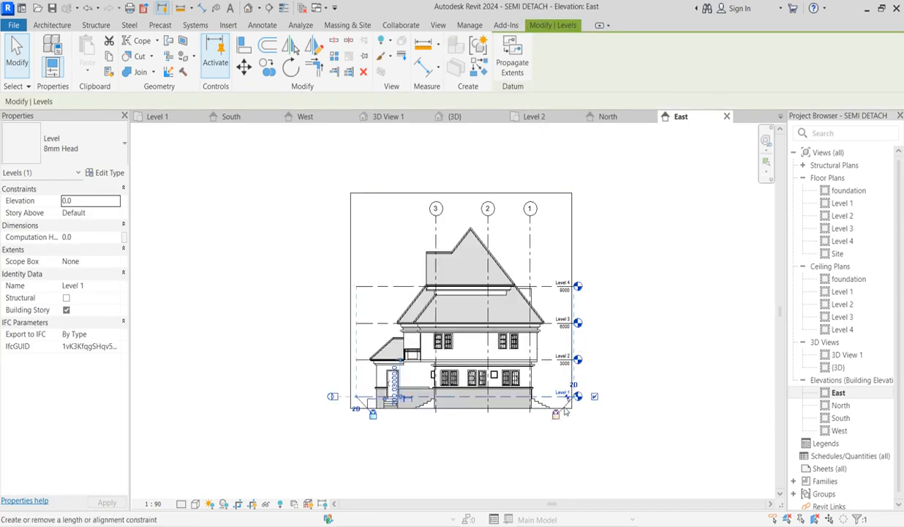
{"action": "scroll", "coordinate": [569, 395], "scroll_direction": "up", "scroll_amount": 3}
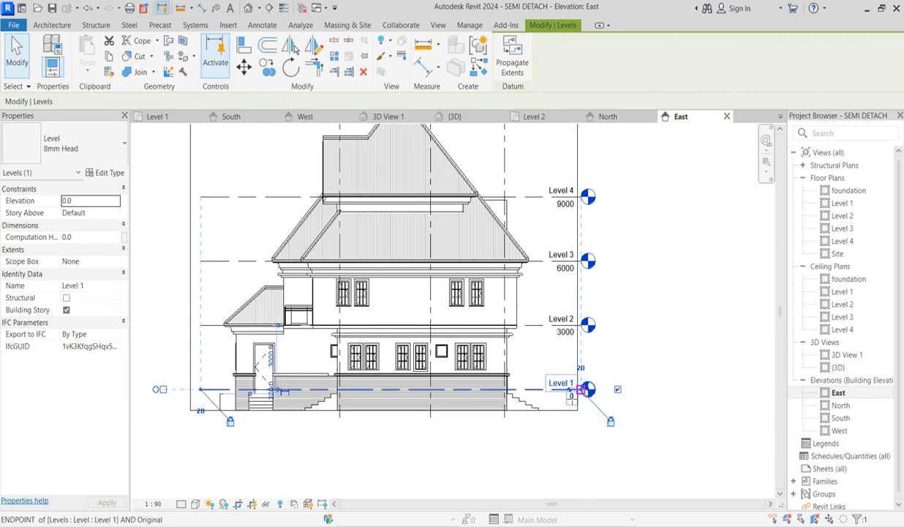
{"action": "left_click", "coordinate": [623, 354]}
{"action": "scroll", "coordinate": [607, 411], "scroll_direction": "down", "scroll_amount": 3}
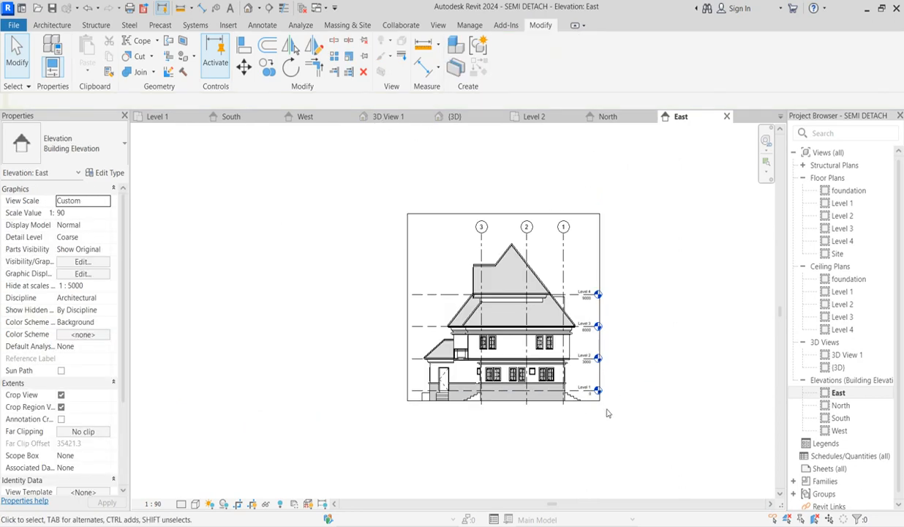
- Hide the crop region boundary in the East elevation and check the house with its grids and levels
{"action": "scroll", "coordinate": [603, 410], "scroll_direction": "up", "scroll_amount": 2}
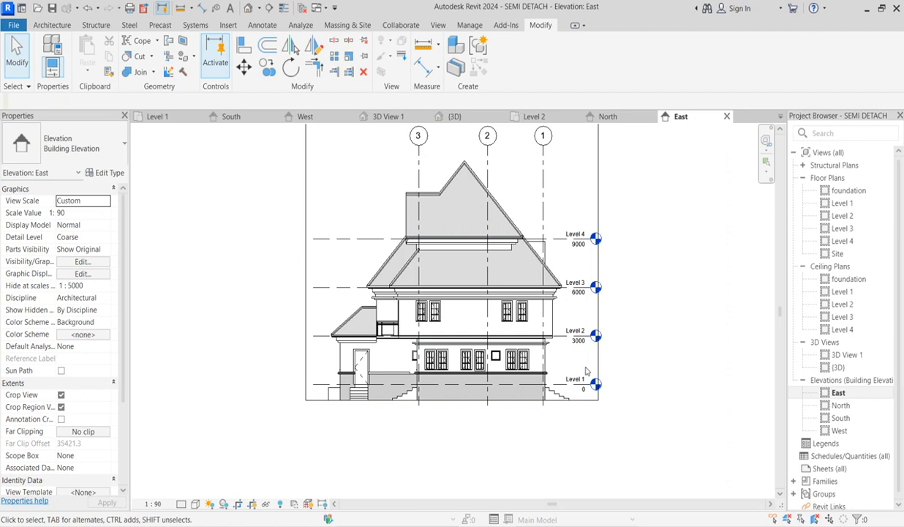
{"action": "left_click", "coordinate": [251, 505]}
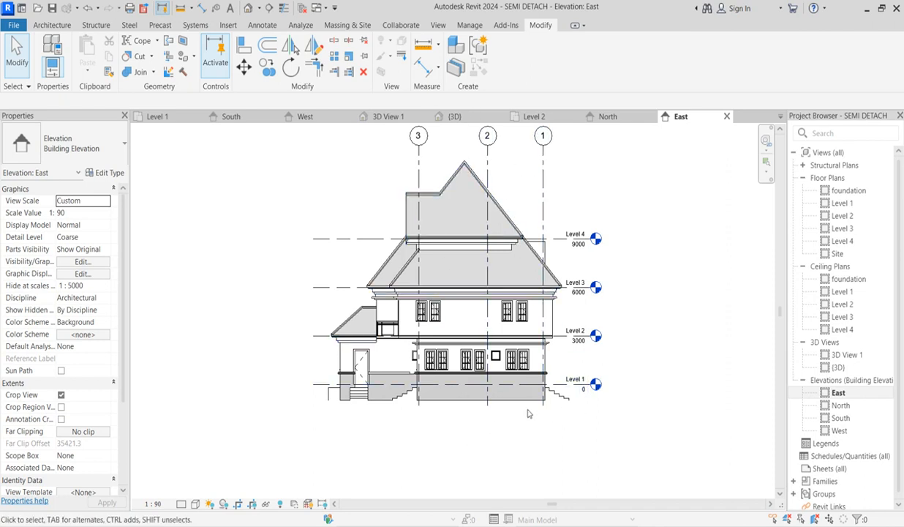
{"action": "scroll", "coordinate": [528, 408], "scroll_direction": "down", "scroll_amount": 3}
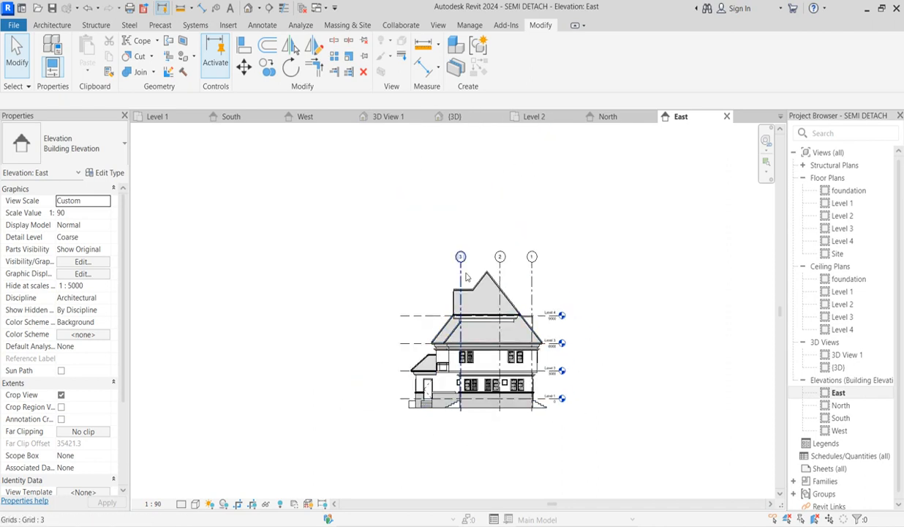
{"action": "scroll", "coordinate": [460, 352], "scroll_direction": "up", "scroll_amount": 2}
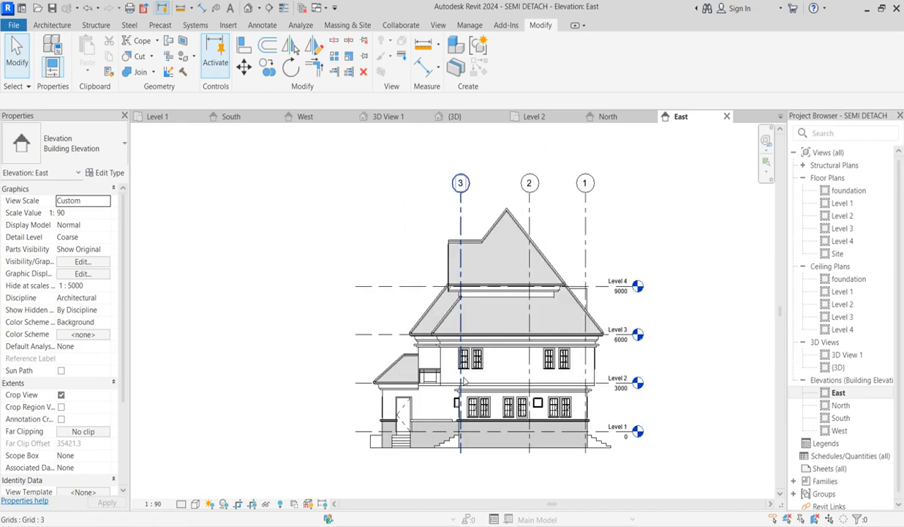
{"action": "scroll", "coordinate": [441, 381], "scroll_direction": "up", "scroll_amount": 1}
{"action": "scroll", "coordinate": [361, 272], "scroll_direction": "down", "scroll_amount": 2}
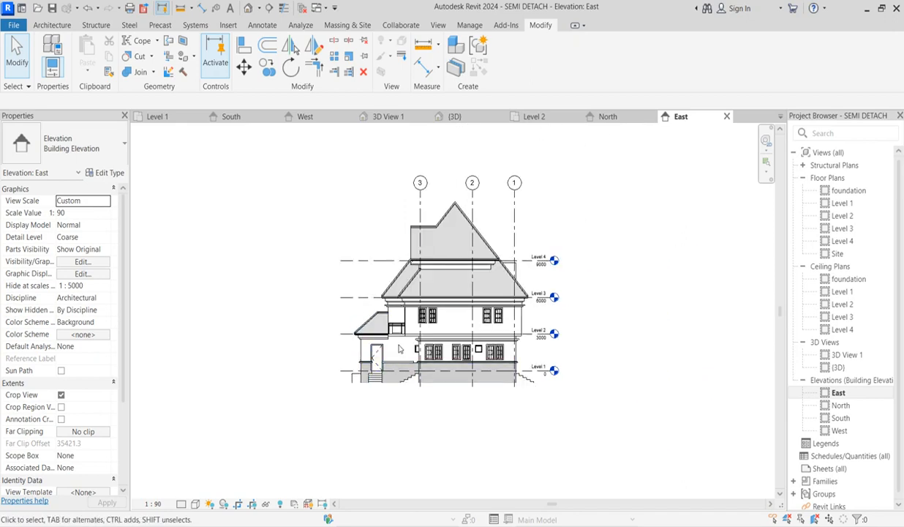
{"action": "scroll", "coordinate": [456, 223], "scroll_direction": "up", "scroll_amount": 1}
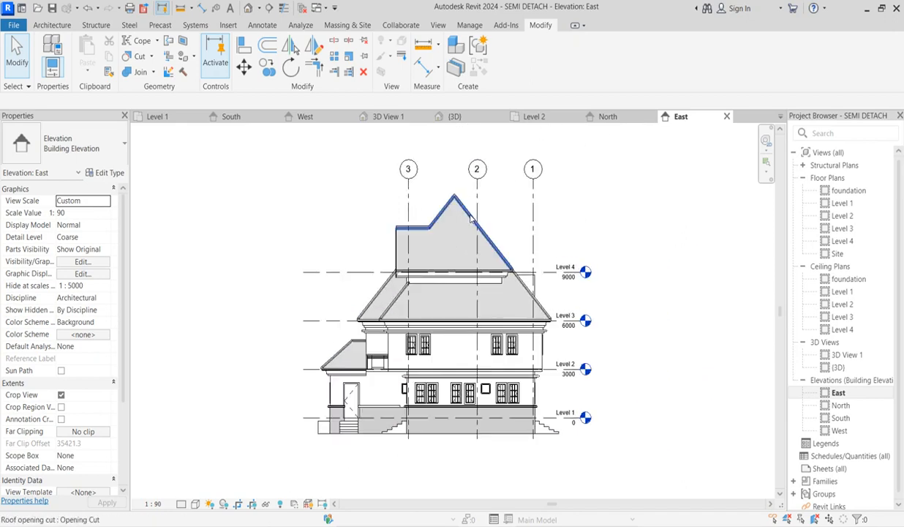
{"action": "left_click", "coordinate": [479, 210]}
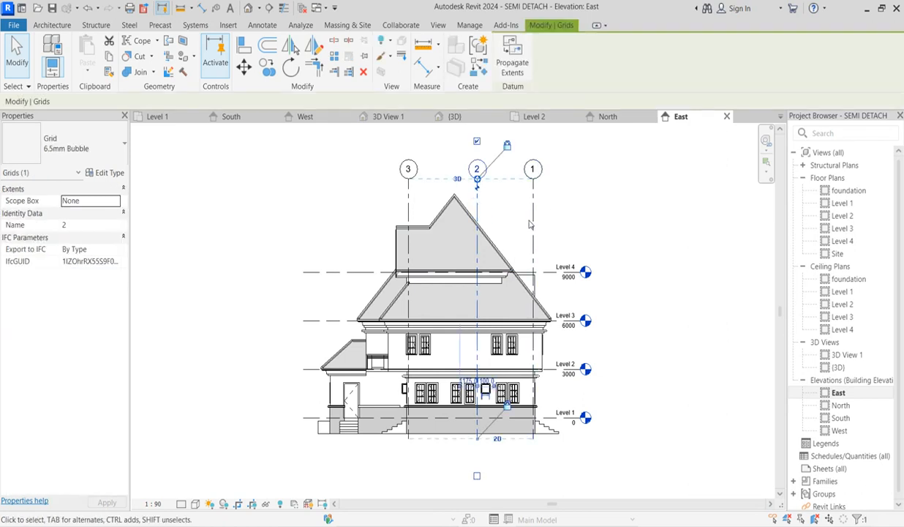
{"action": "scroll", "coordinate": [395, 289], "scroll_direction": "down", "scroll_amount": 2}
{"action": "left_click", "coordinate": [340, 218]}
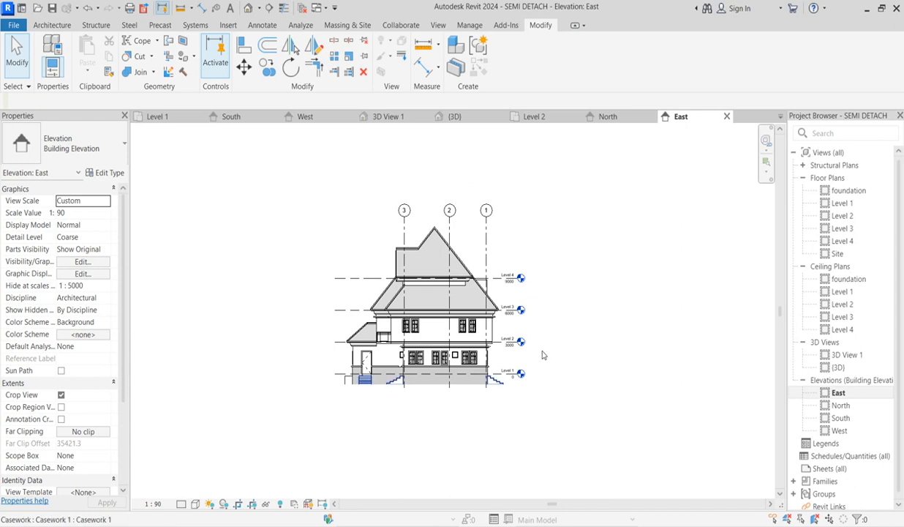
- Show the East elevation's crop region and lower its bottom edge slightly, just past the foundation level line
{"action": "left_click", "coordinate": [253, 504]}
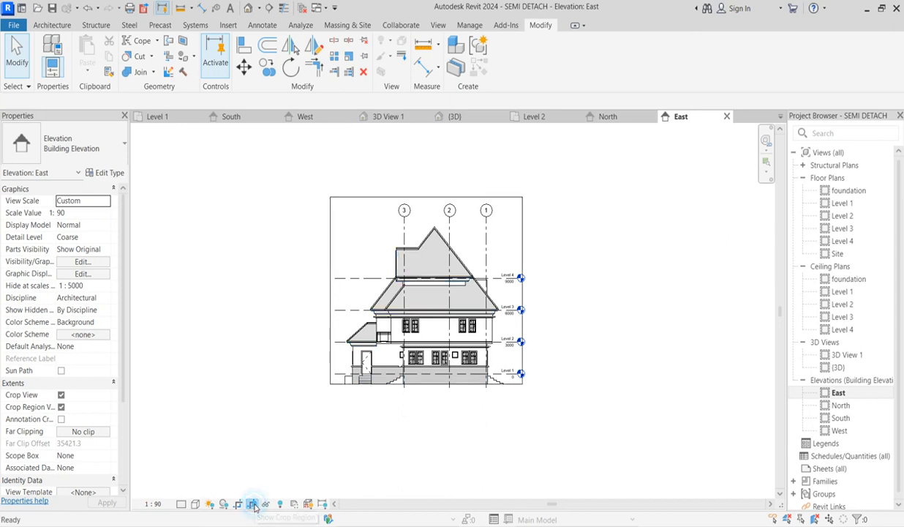
{"action": "scroll", "coordinate": [403, 390], "scroll_direction": "up", "scroll_amount": 2}
{"action": "left_click", "coordinate": [412, 383]}
{"action": "scroll", "coordinate": [449, 382], "scroll_direction": "up", "scroll_amount": 3}
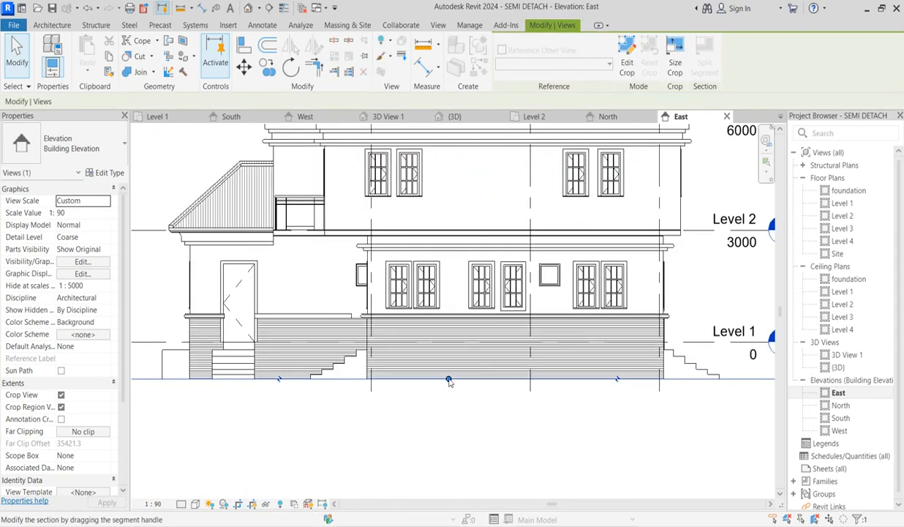
{"action": "left_click_drag", "start_coordinate": [449, 382], "coordinate": [449, 387]}
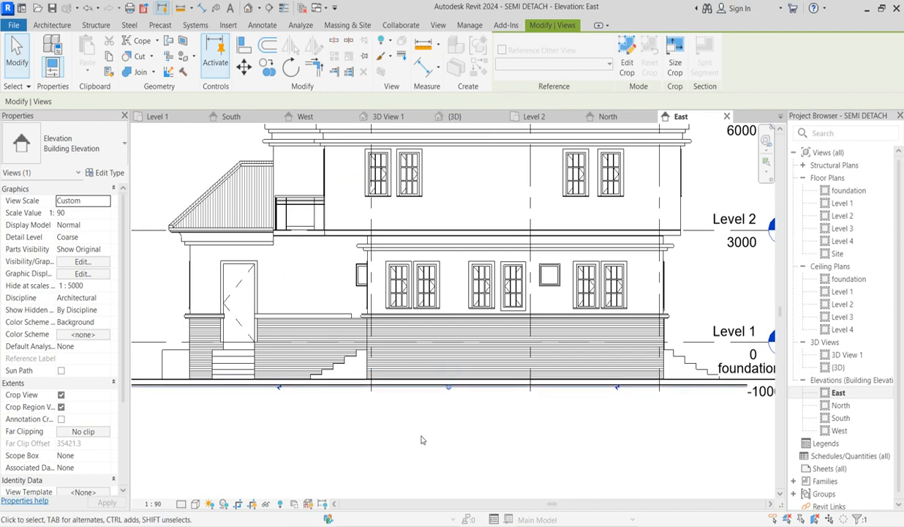
{"action": "left_click", "coordinate": [420, 440]}
- Hide the East elevation's crop region boundary again and check the house down to the foundation level
{"action": "scroll", "coordinate": [421, 440], "scroll_direction": "down", "scroll_amount": 4}
{"action": "left_click", "coordinate": [253, 504]}
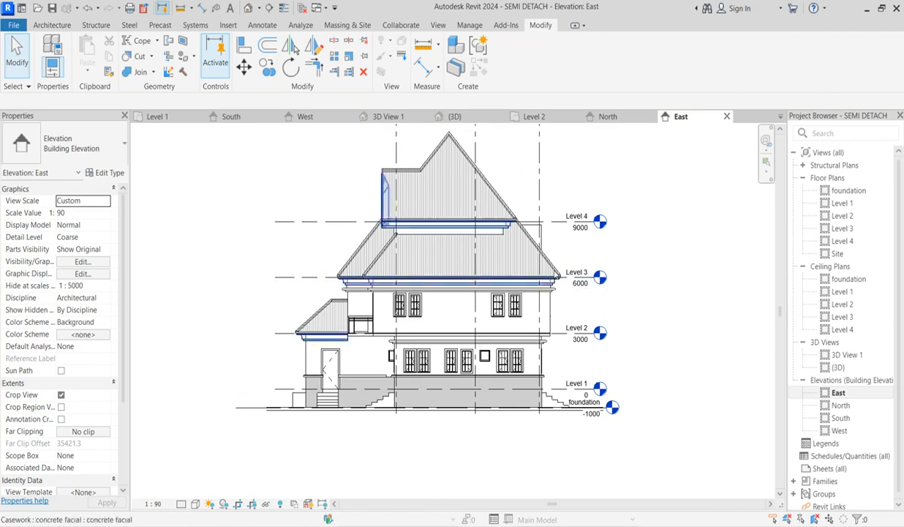
{"action": "scroll", "coordinate": [543, 264], "scroll_direction": "up", "scroll_amount": 3}
{"action": "scroll", "coordinate": [589, 278], "scroll_direction": "down", "scroll_amount": 2}
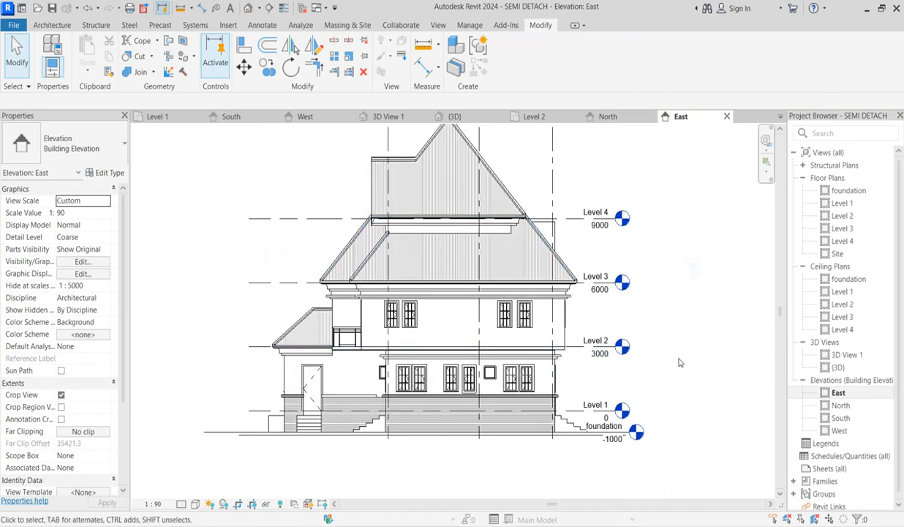
{"action": "scroll", "coordinate": [679, 362], "scroll_direction": "down", "scroll_amount": 2}
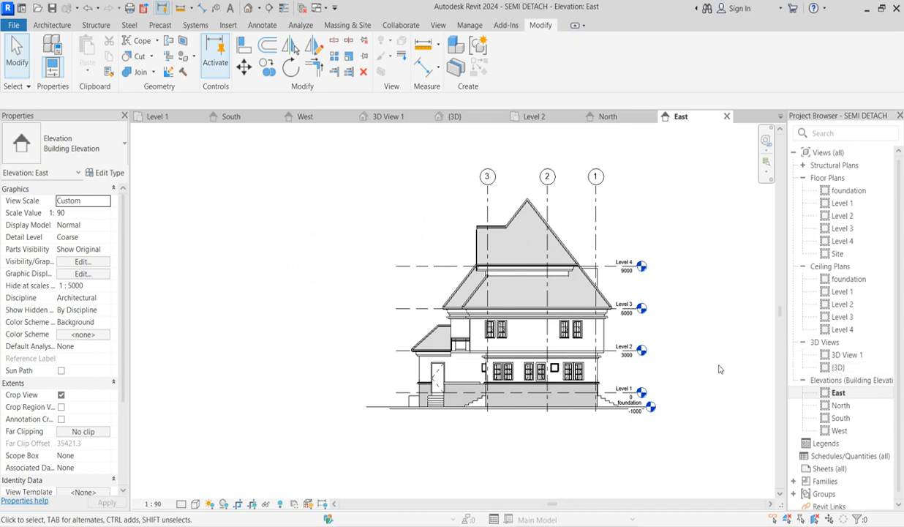
- Hide the whole grid category in the East elevation, starting from grid 1
{"action": "scroll", "coordinate": [694, 362], "scroll_direction": "up", "scroll_amount": 3}
{"action": "scroll", "coordinate": [669, 355], "scroll_direction": "down", "scroll_amount": 2}
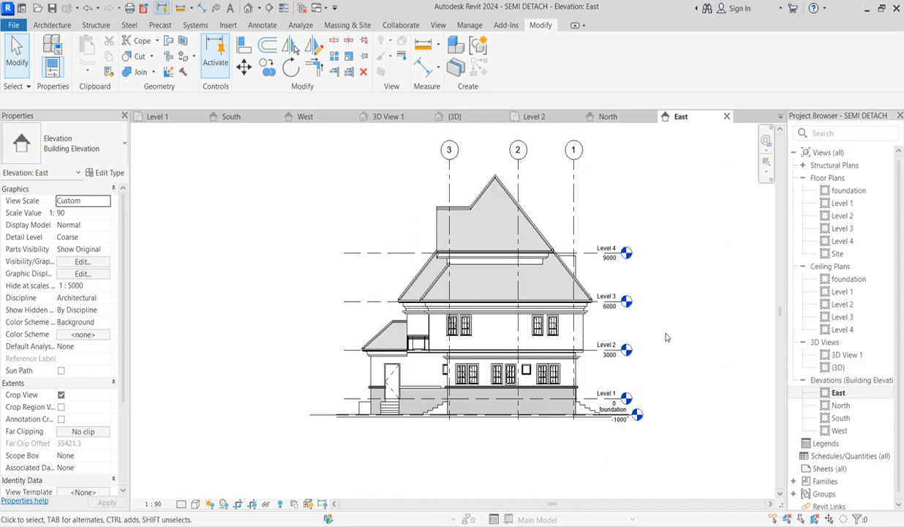
{"action": "left_click", "coordinate": [575, 204]}
{"action": "right_click", "coordinate": [578, 204]}
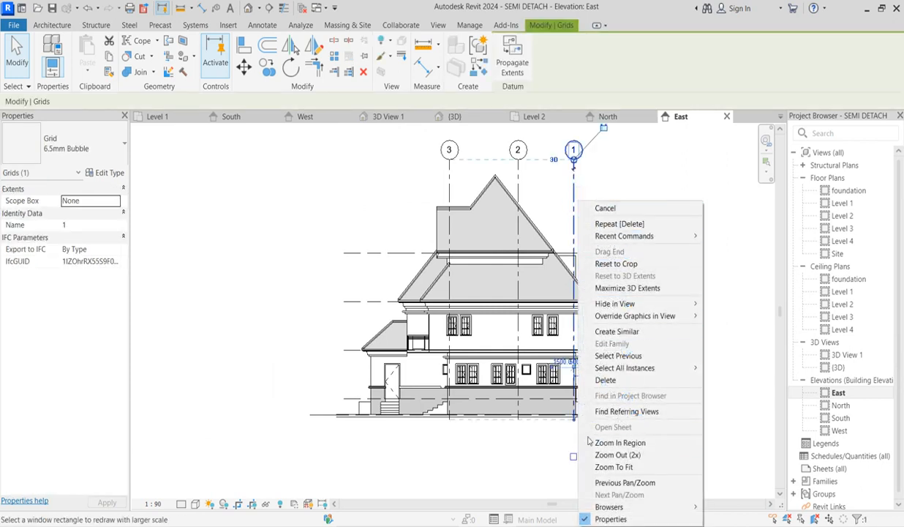
{"action": "mouse_move", "coordinate": [690, 306]}
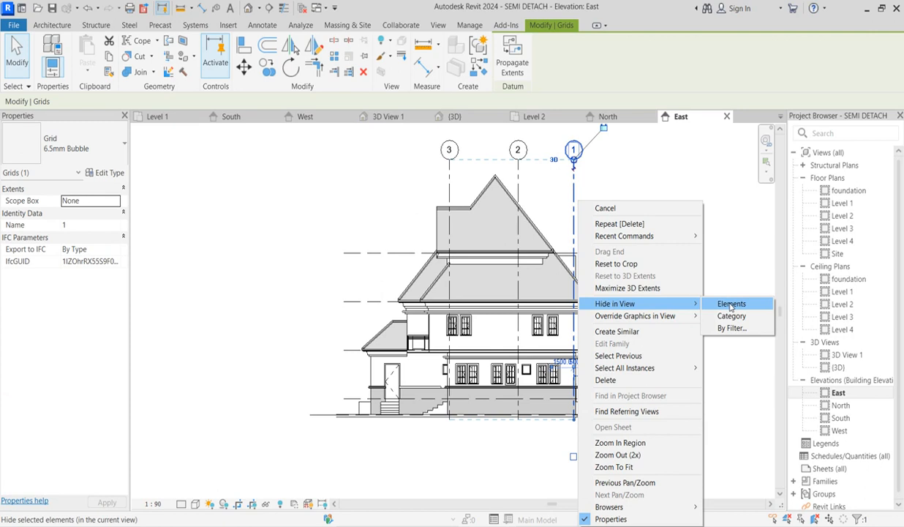
{"action": "left_click", "coordinate": [731, 315]}
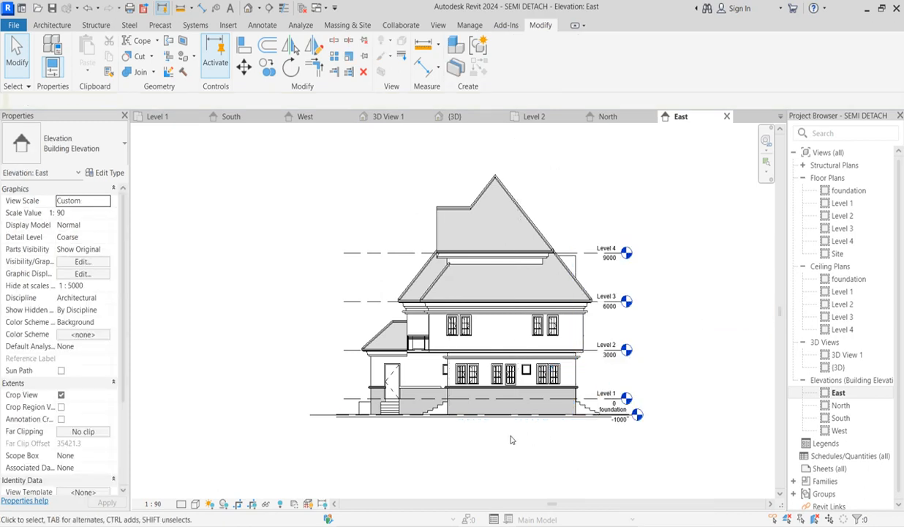